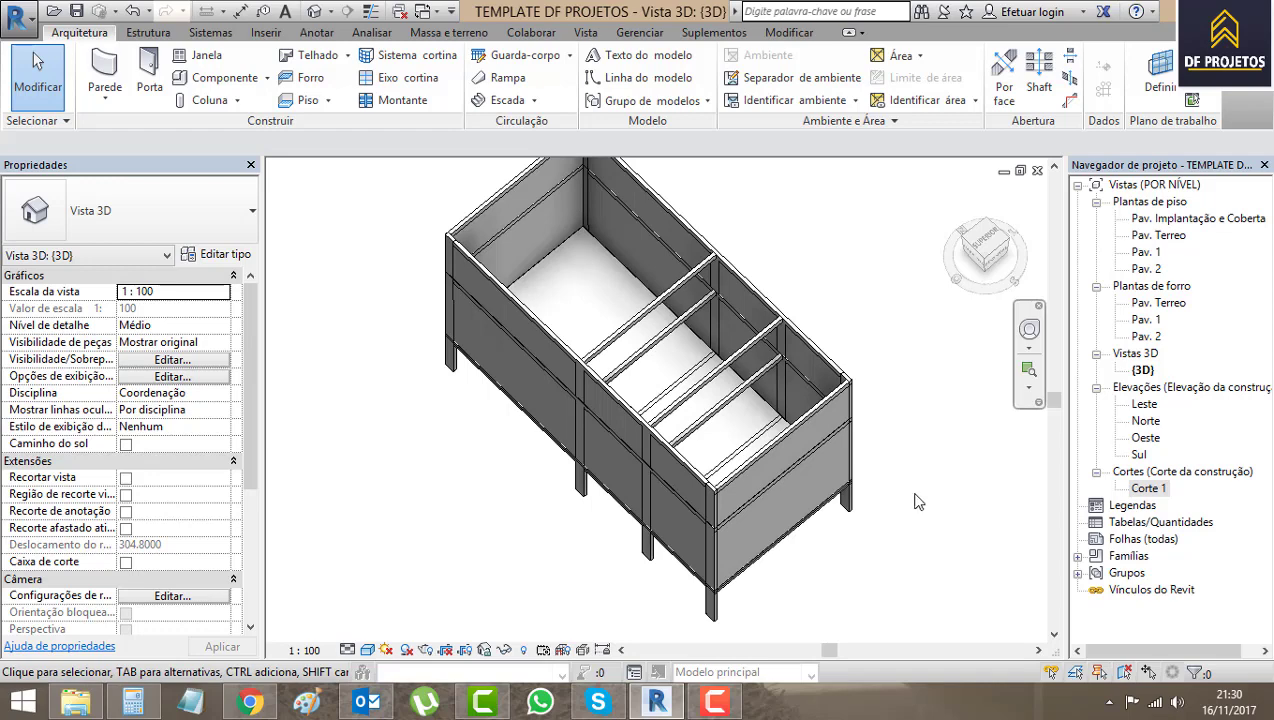
# - Orbit the 3D model to review the walls, then switch to the Pav. 1 floor plan
pyautogui.keyDown('shift'); pyautogui.moveTo(918, 502); pyautogui.dragTo(887, 483, button='middle'); pyautogui.keyUp('shift')
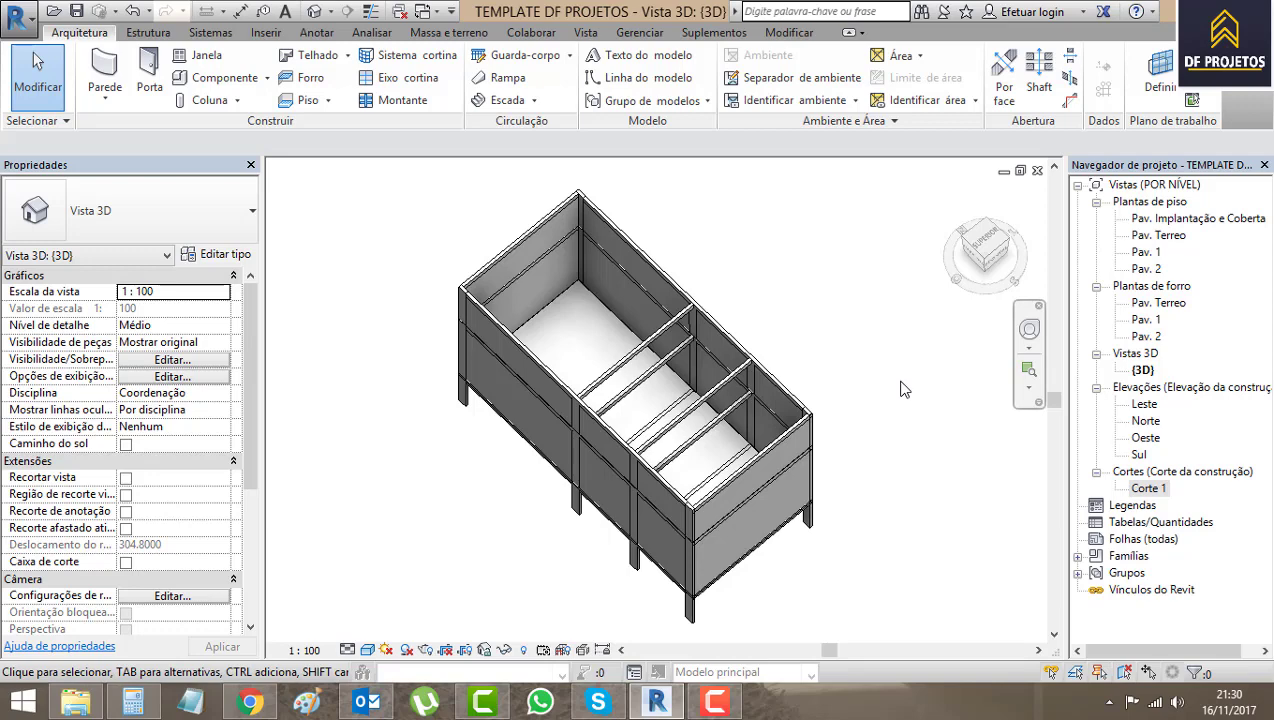
pyautogui.doubleClick(1146, 253)
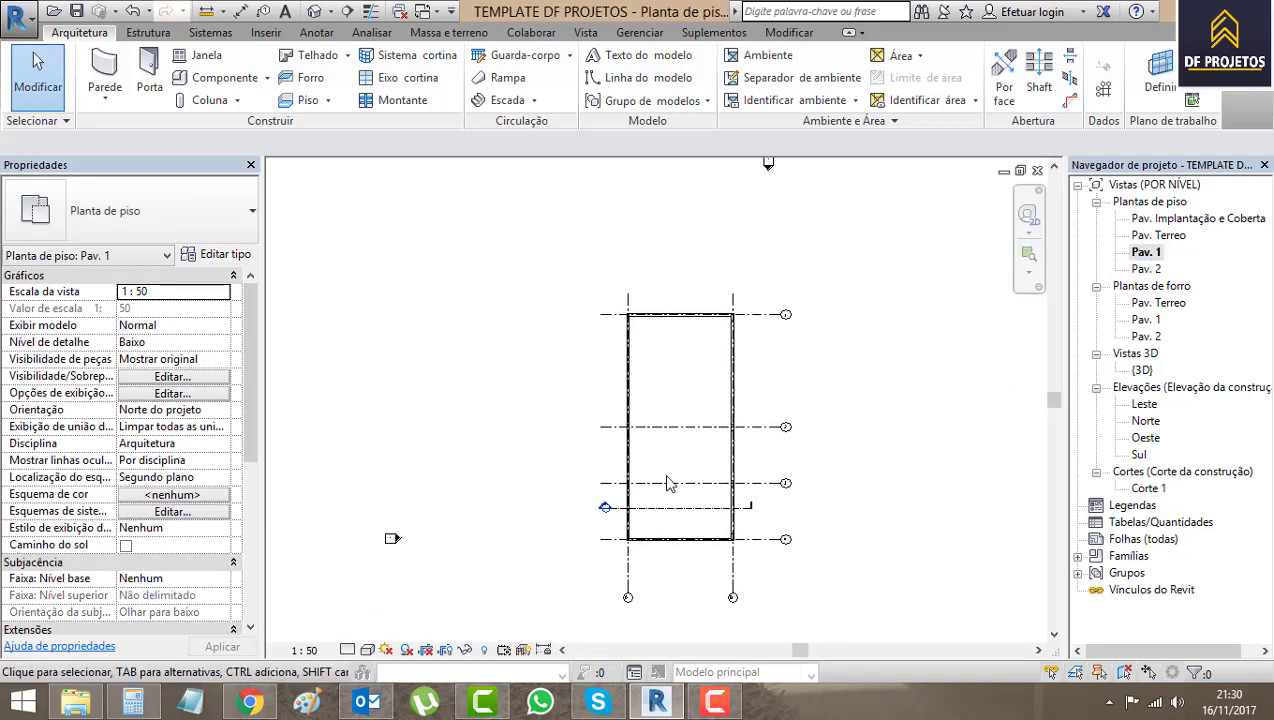
# - Delete the Corte 1 section mark from the Pav. 1 plan, confirming removal of its view
pyautogui.scroll(2, 672, 488)
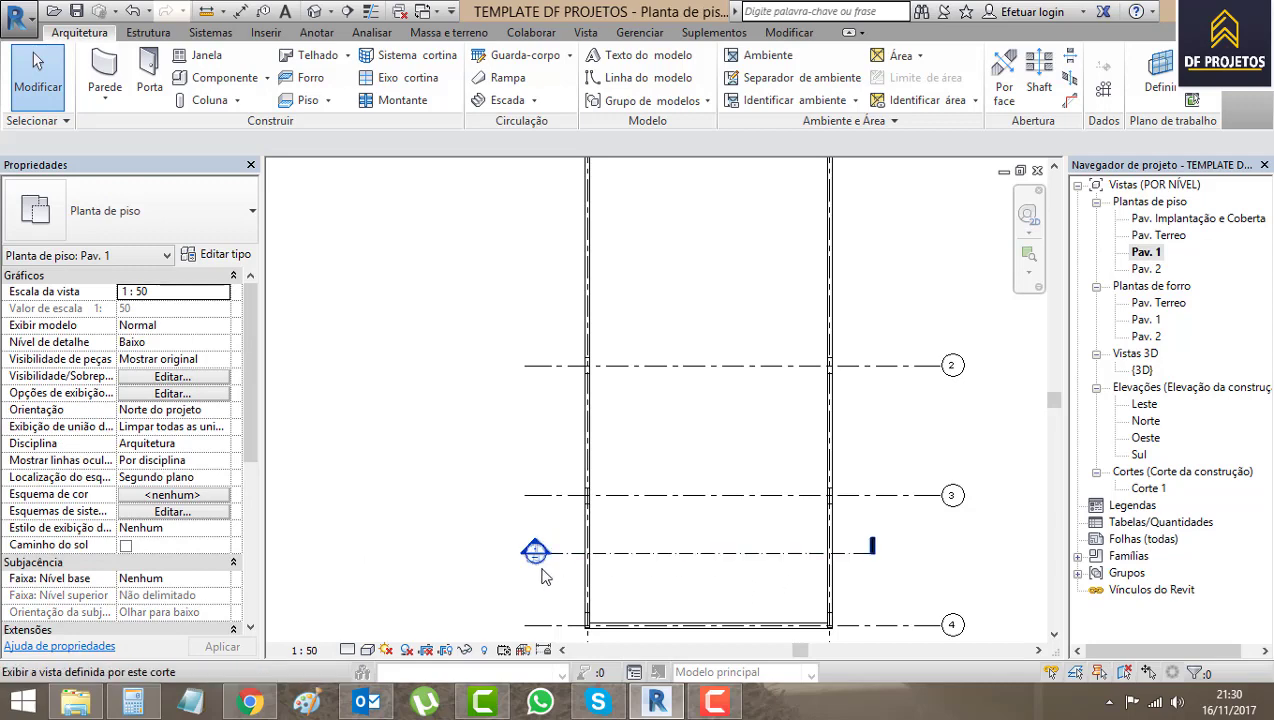
pyautogui.scroll(2, 550, 560)
pyautogui.click(578, 540)
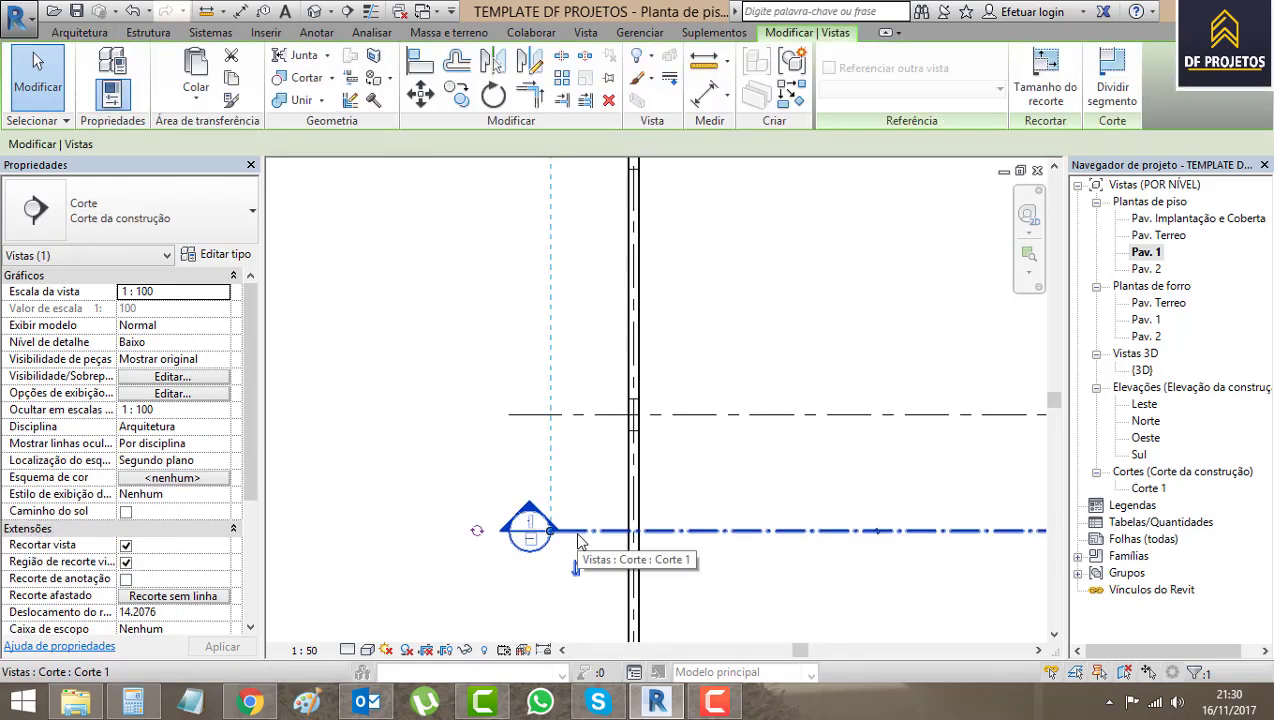
pyautogui.press('Delete')
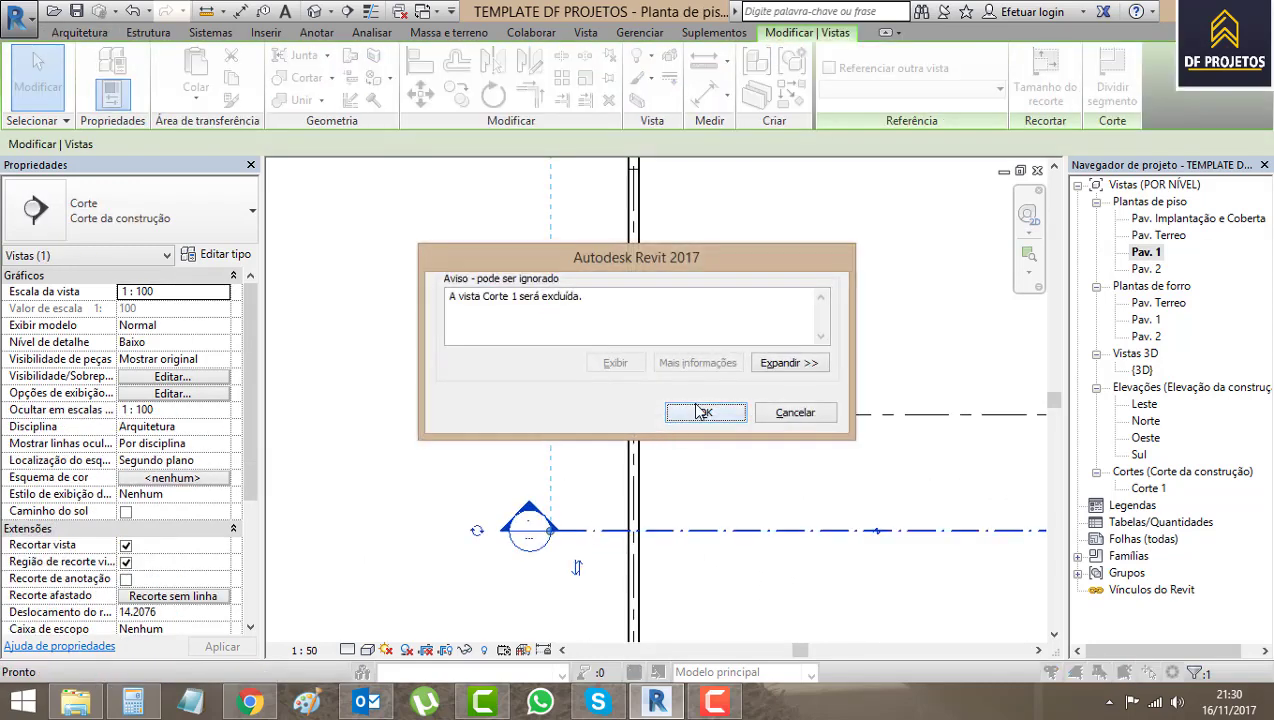
pyautogui.click(700, 411)
pyautogui.scroll(-2, 370, 471)
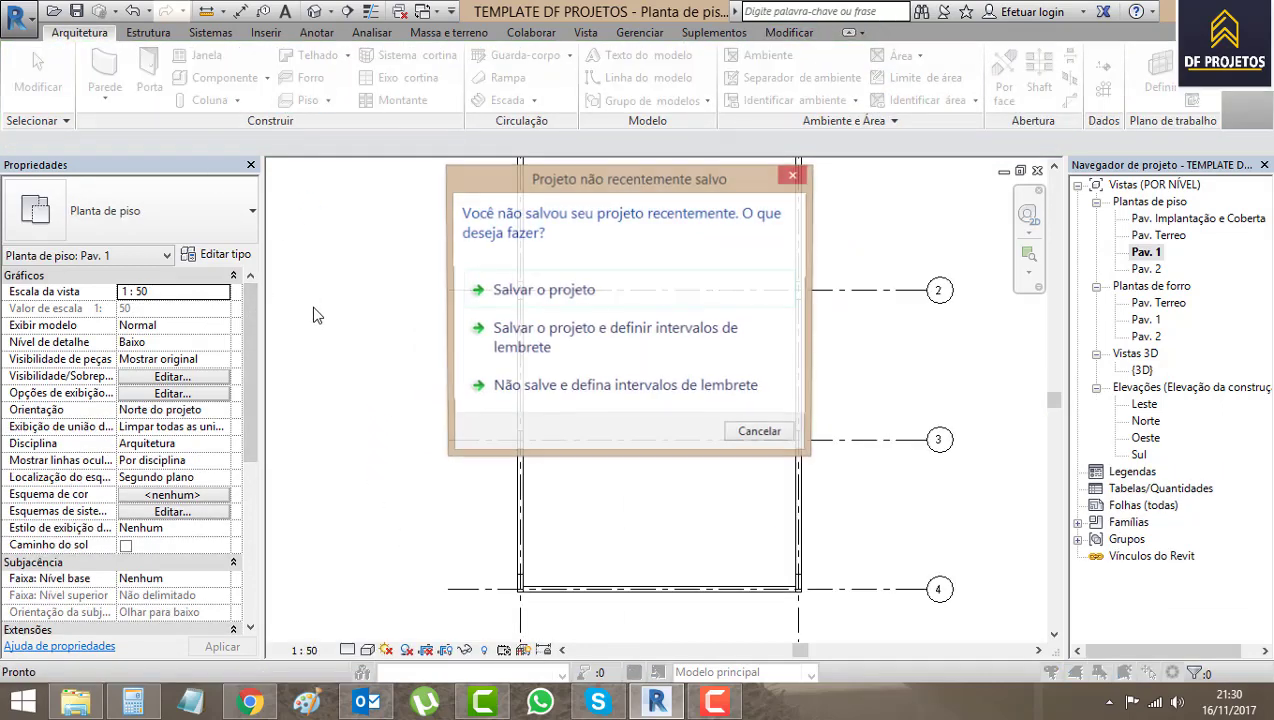
# - Dismiss the save reminder, leave the floor sketch, and start Save As with the name 'projeto galpao'
pyautogui.click(760, 433)
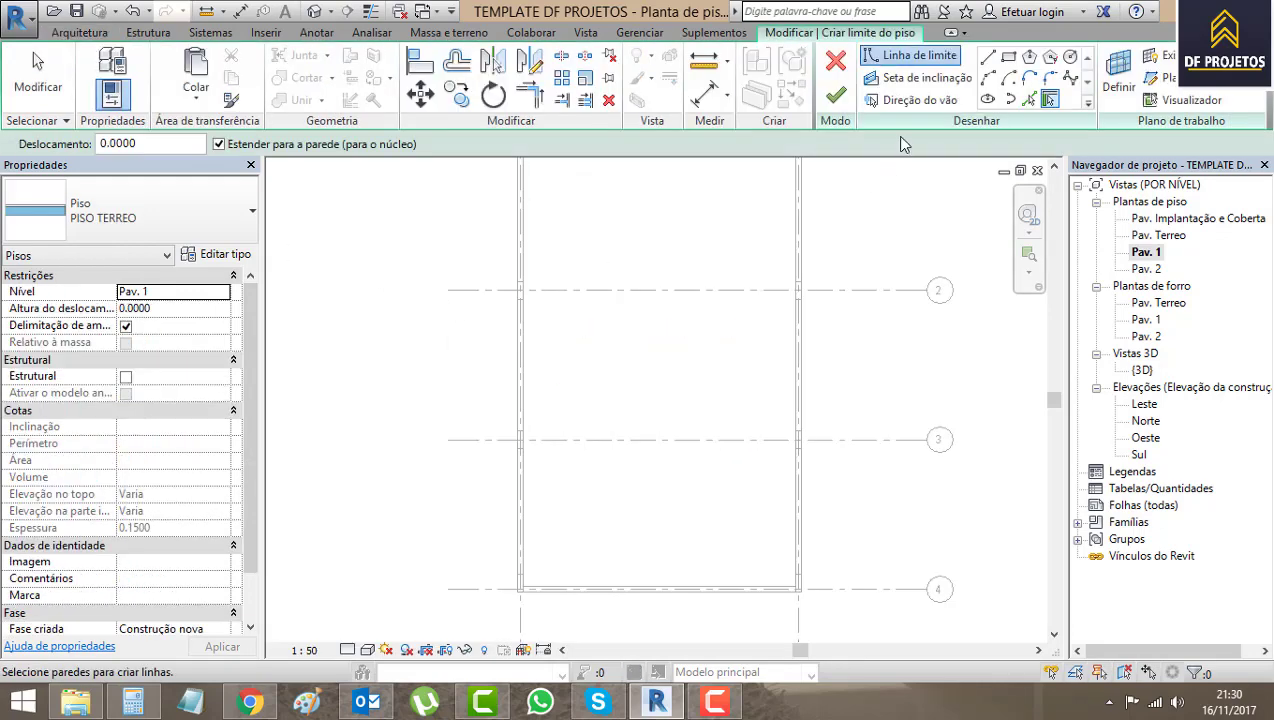
pyautogui.click(835, 61)
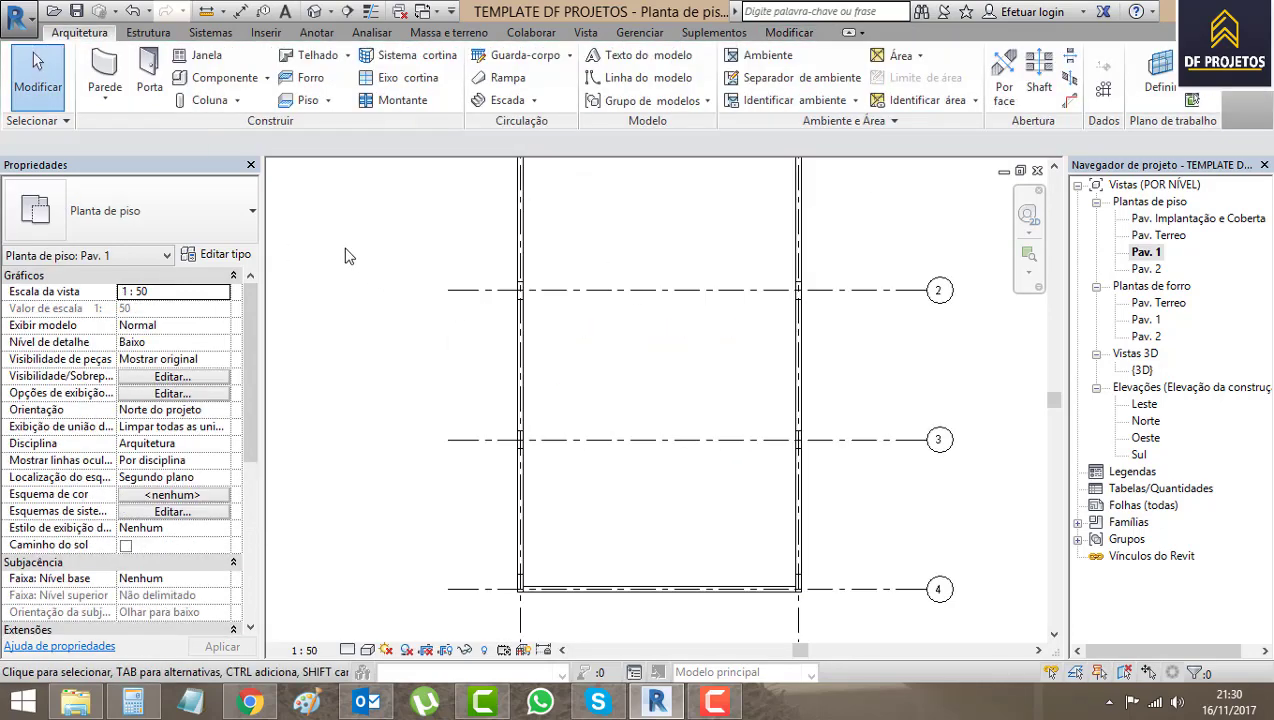
pyautogui.click(35, 18)
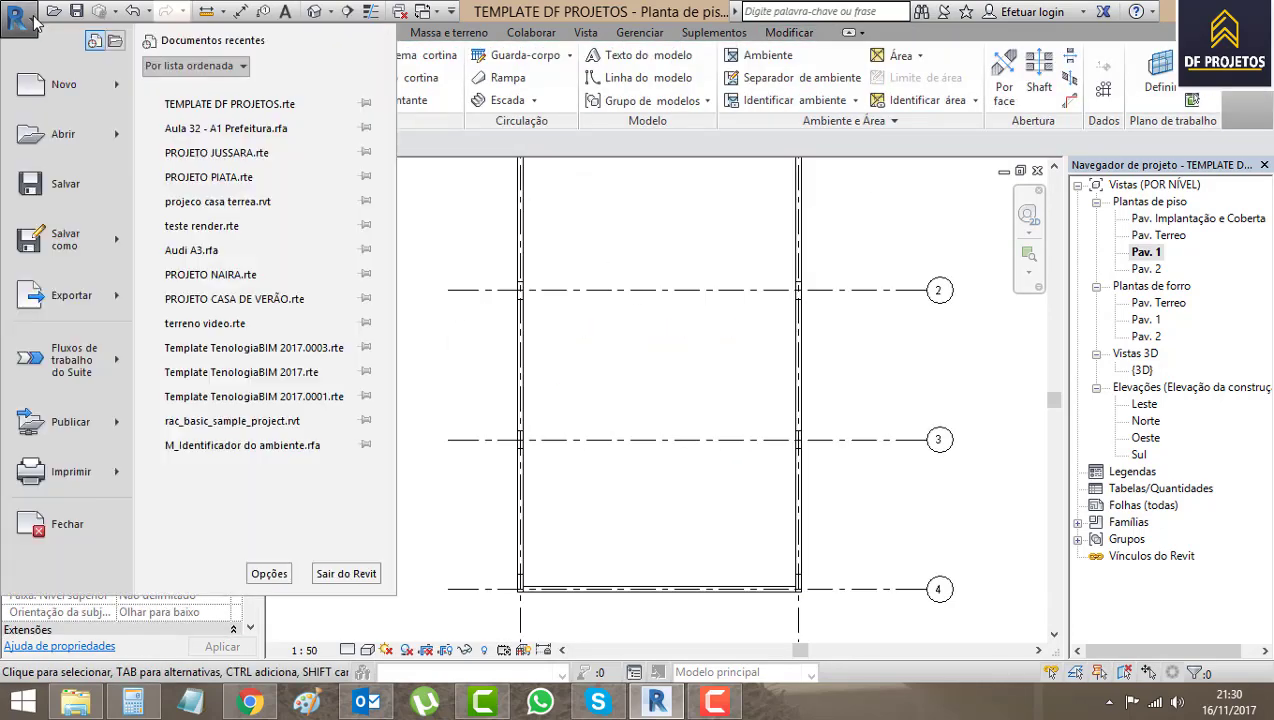
pyautogui.moveTo(66, 239)
pyautogui.click(155, 232)
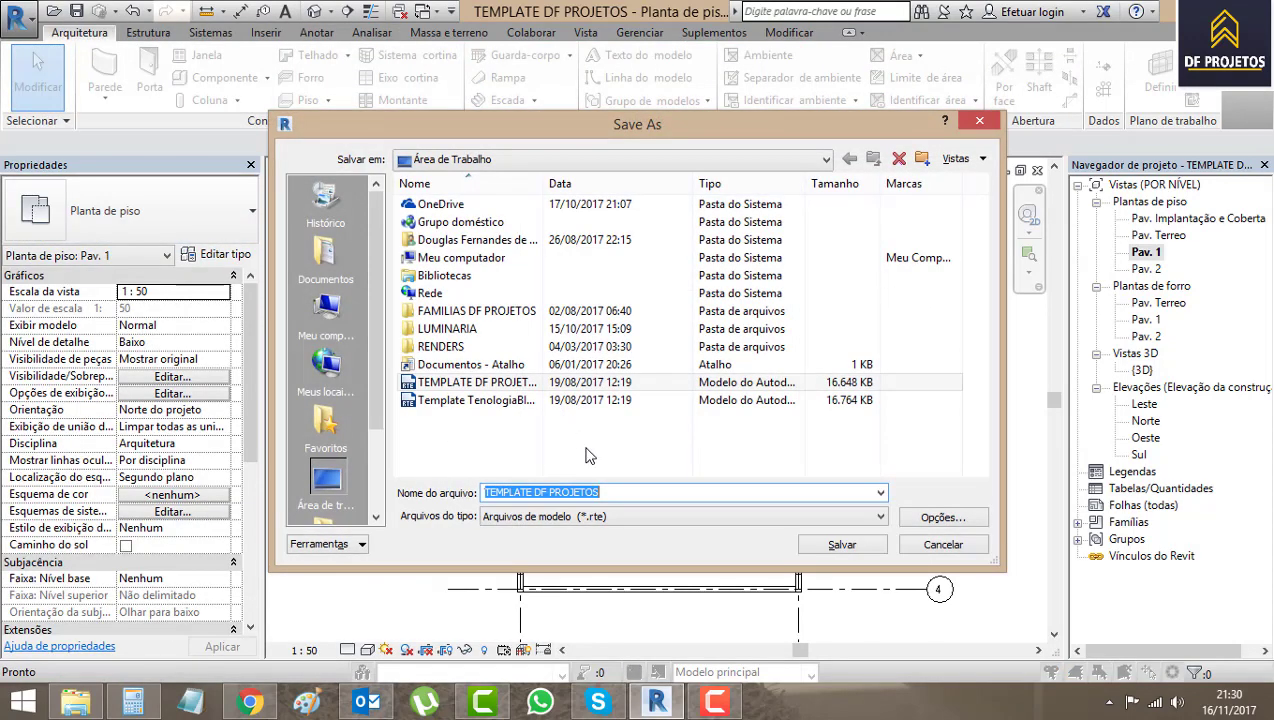
pyautogui.write('p')
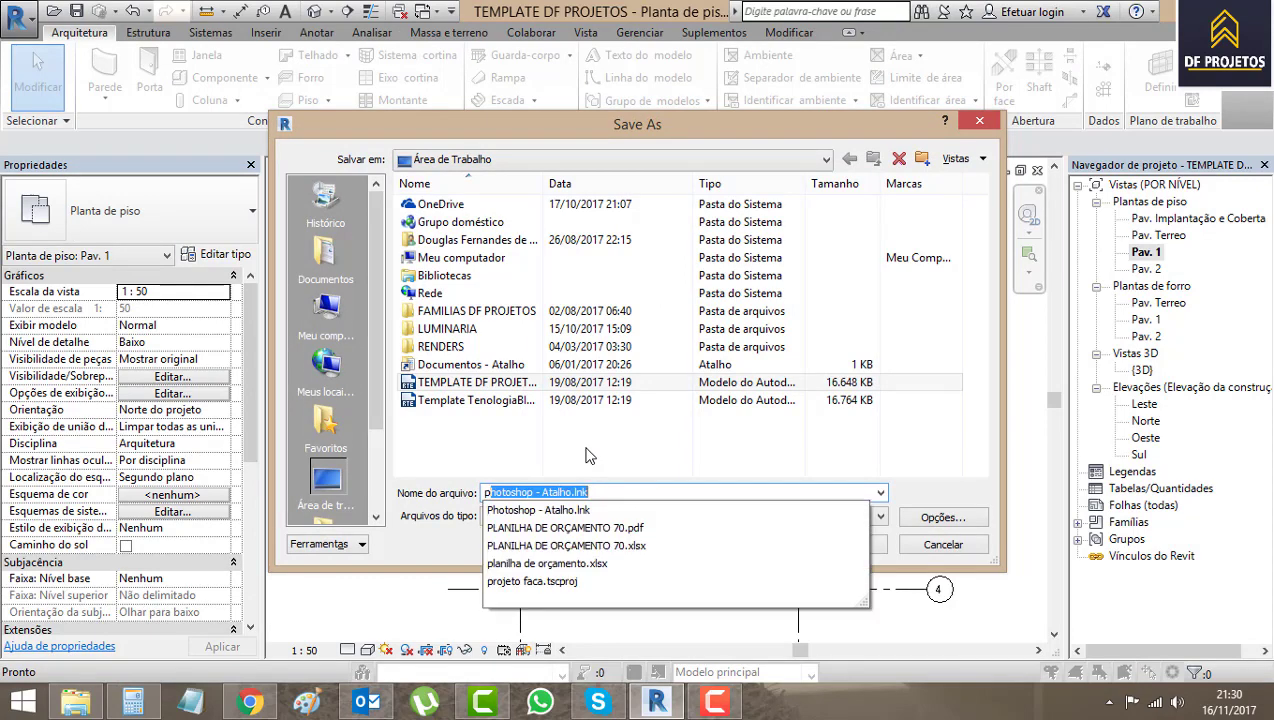
pyautogui.write('rojeto galpao')
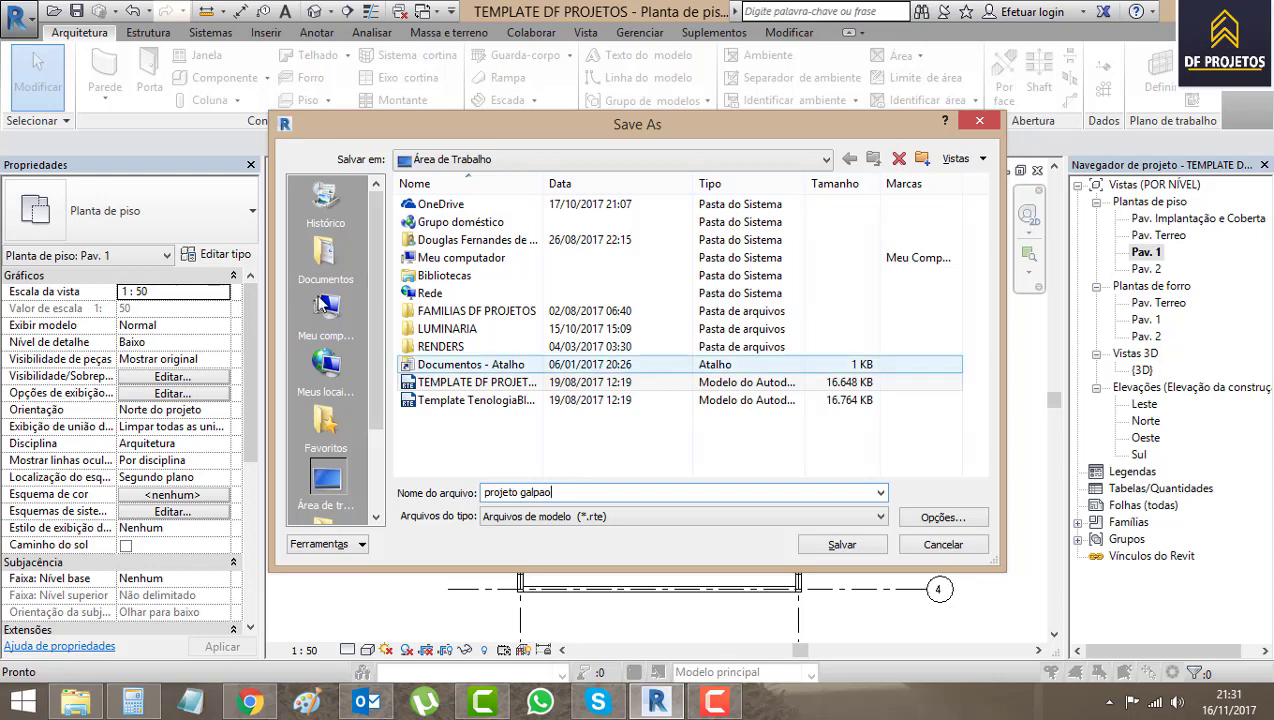
# - Save the project as projeto galpao in the Documentos\PROJETO GALPAO folder
pyautogui.click(326, 255)
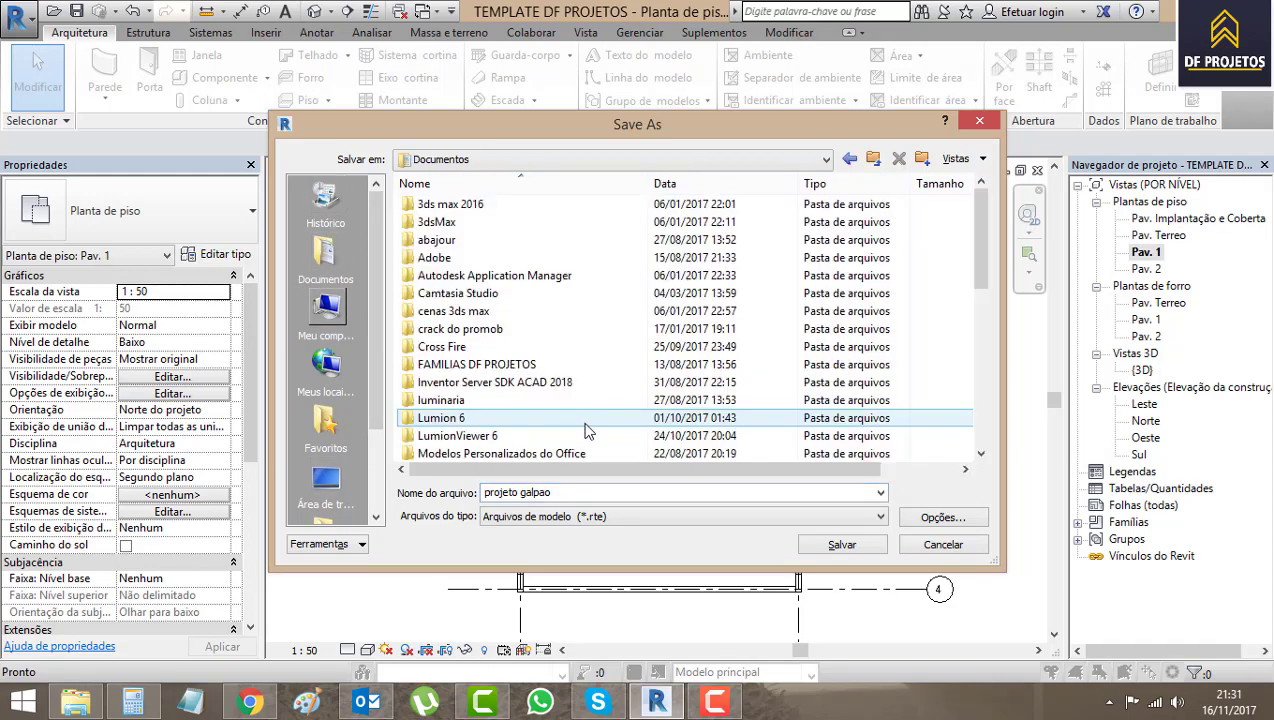
pyautogui.click(560, 382)
pyautogui.scroll(-1, 550, 390)
pyautogui.scroll(-1, 545, 395)
pyautogui.scroll(-1, 535, 405)
pyautogui.scroll(-1, 535, 405)
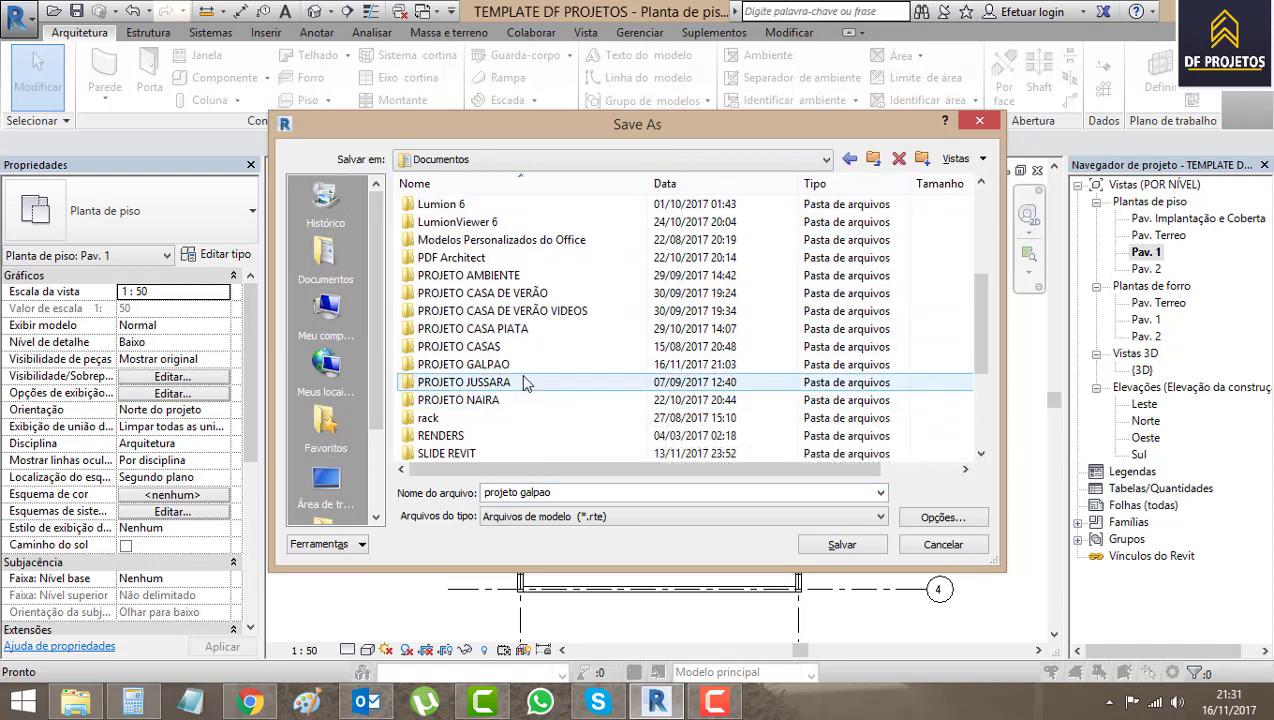
pyautogui.doubleClick(413, 365)
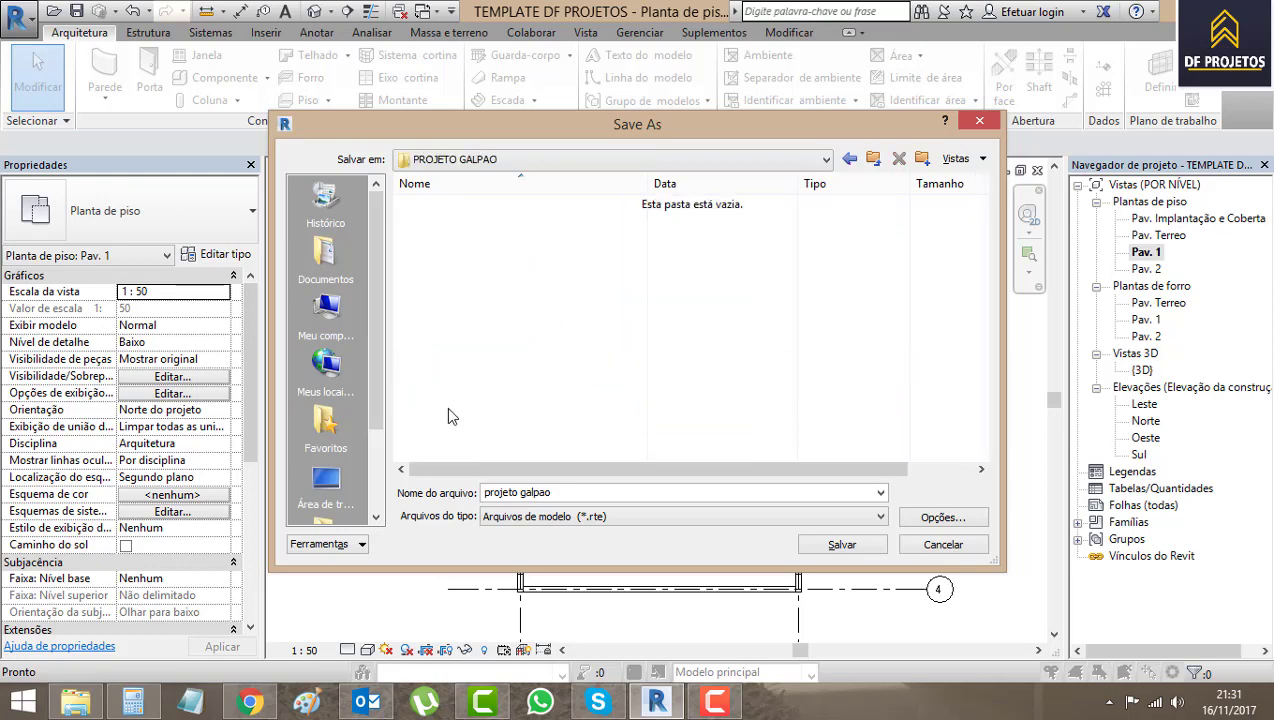
pyautogui.click(866, 541)
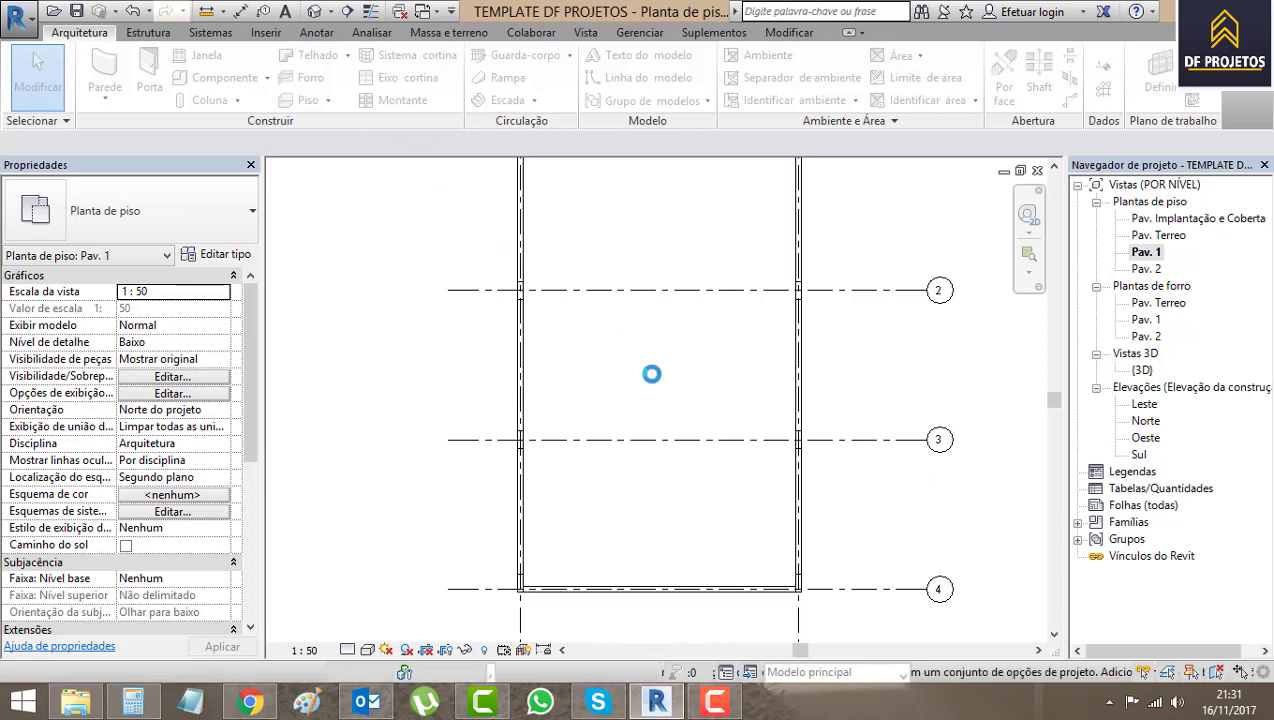
# - Start a floor and duplicate the PISO TERREO floor type as 'PISO PAV 1'
pyautogui.scroll(-2, 652, 374)
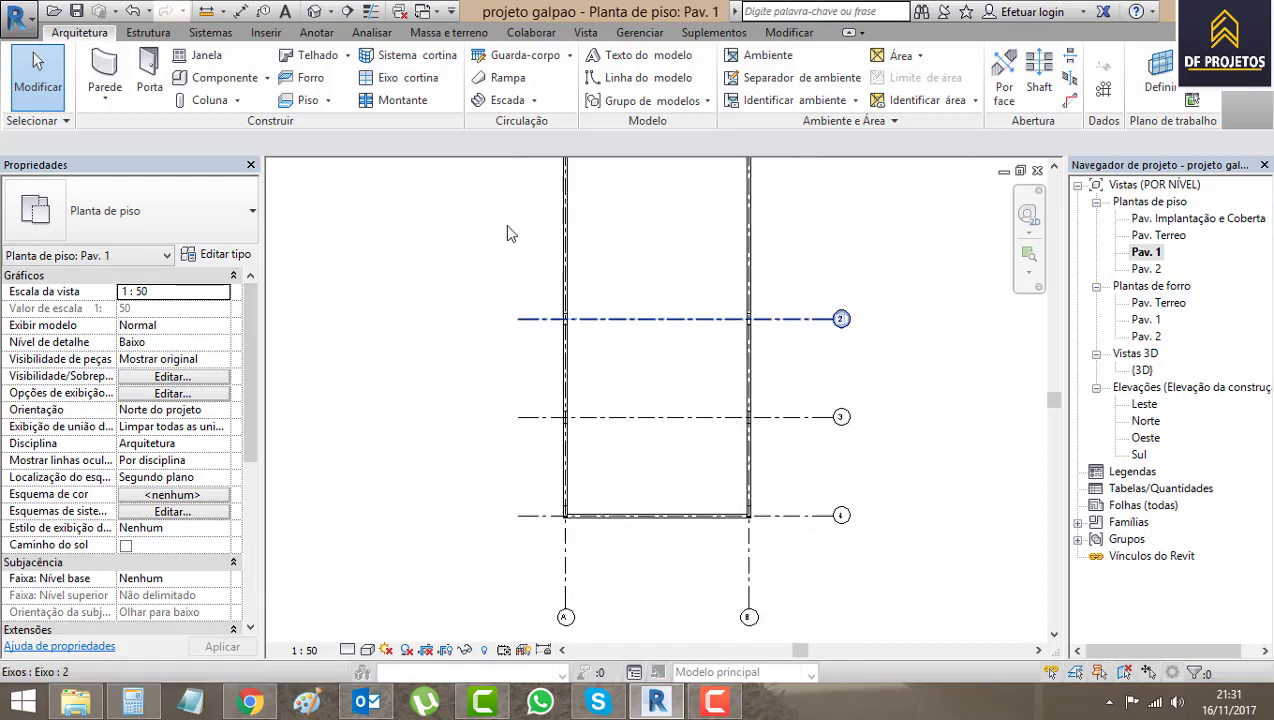
pyautogui.click(302, 108)
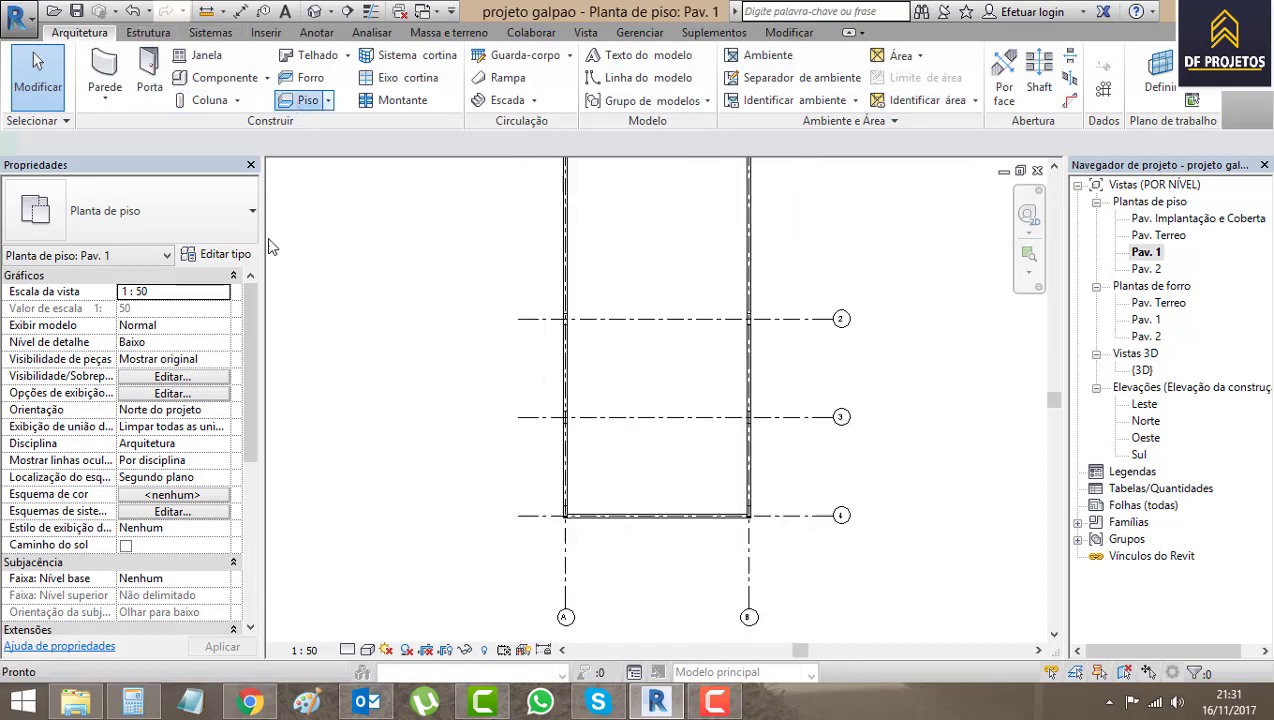
pyautogui.click(226, 254)
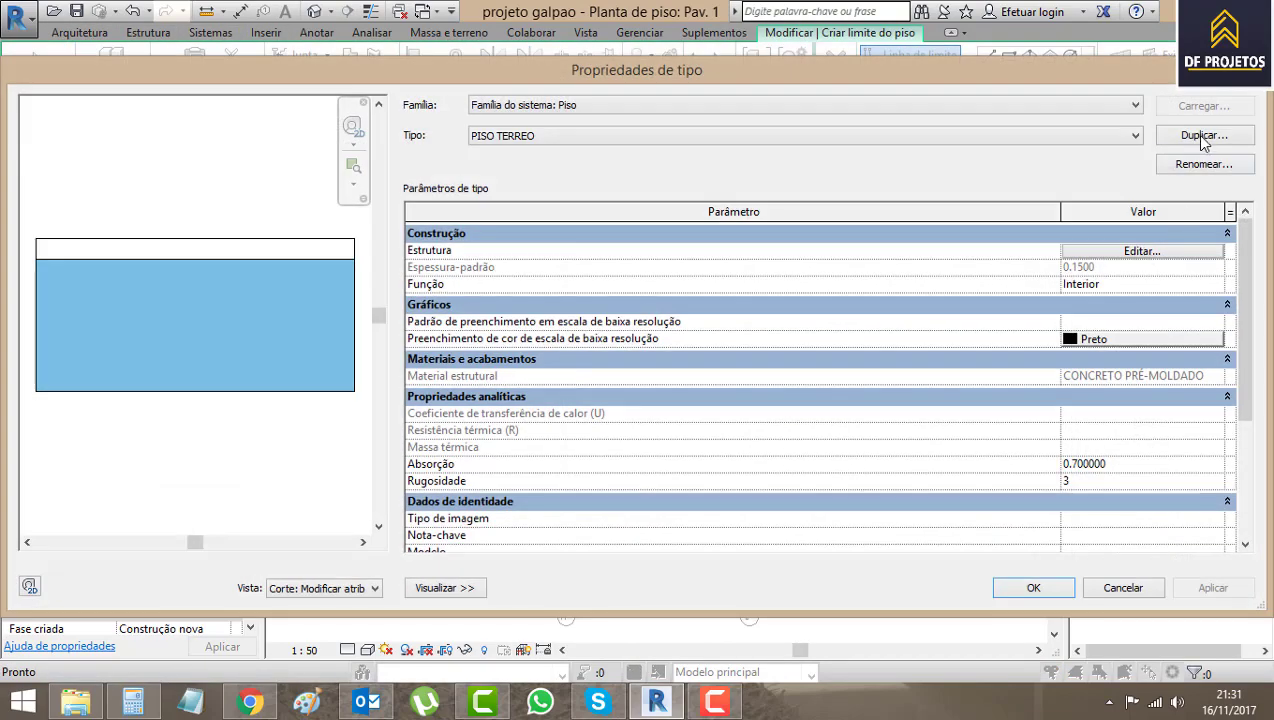
pyautogui.click(1196, 135)
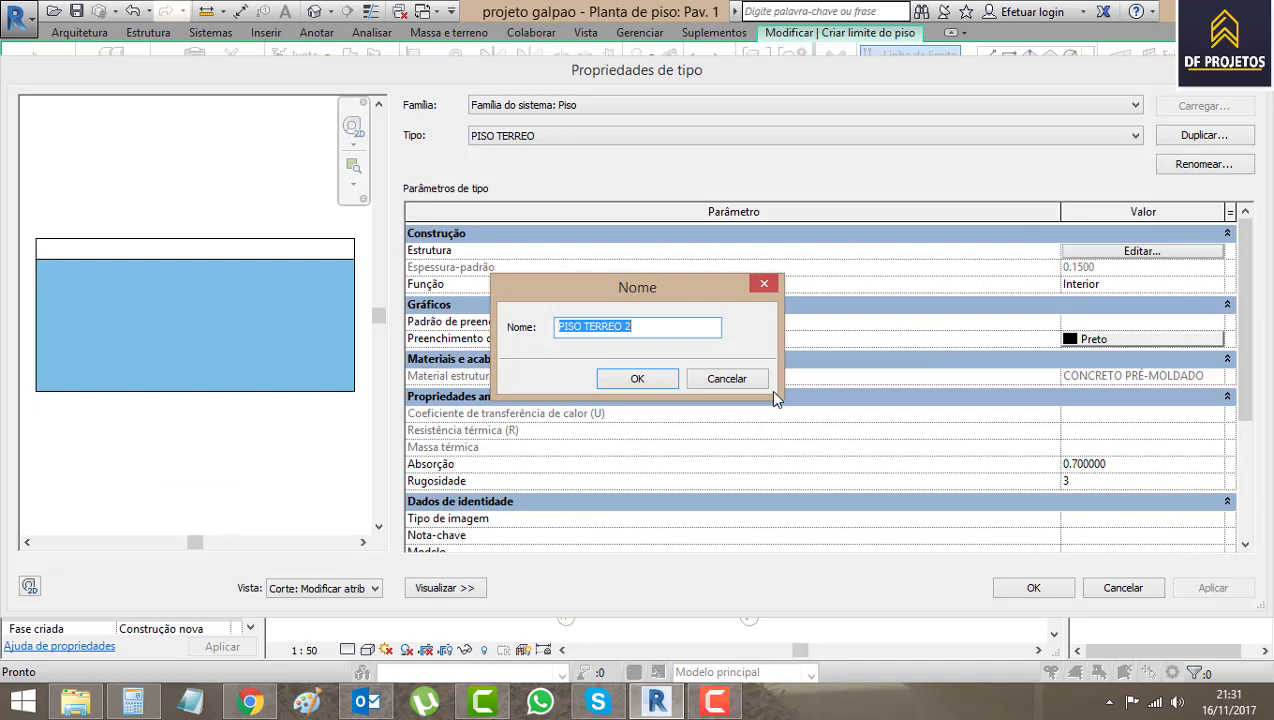
pyautogui.write('pido')
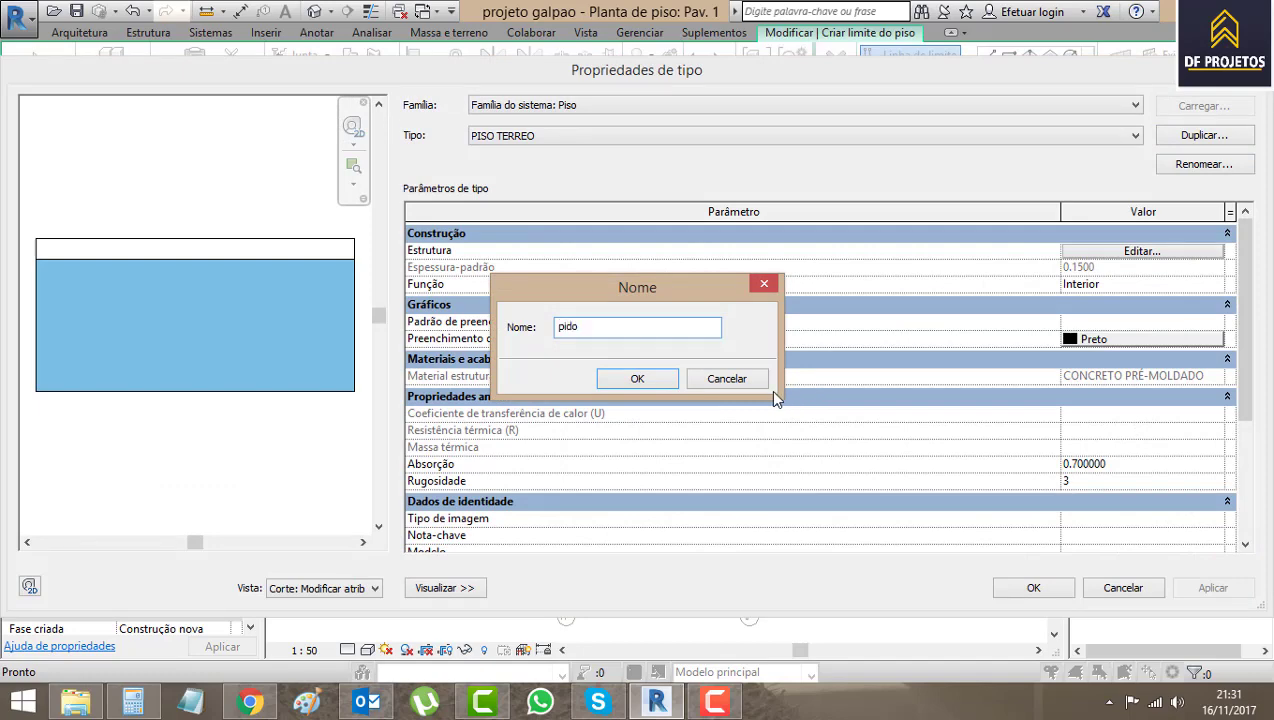
pyautogui.press('BackSpace')
pyautogui.press('BackSpace')
pyautogui.press('BackSpace')
pyautogui.write('P')
pyautogui.write('ISO ')
pyautogui.write('PAV 1')
pyautogui.click(612, 382)
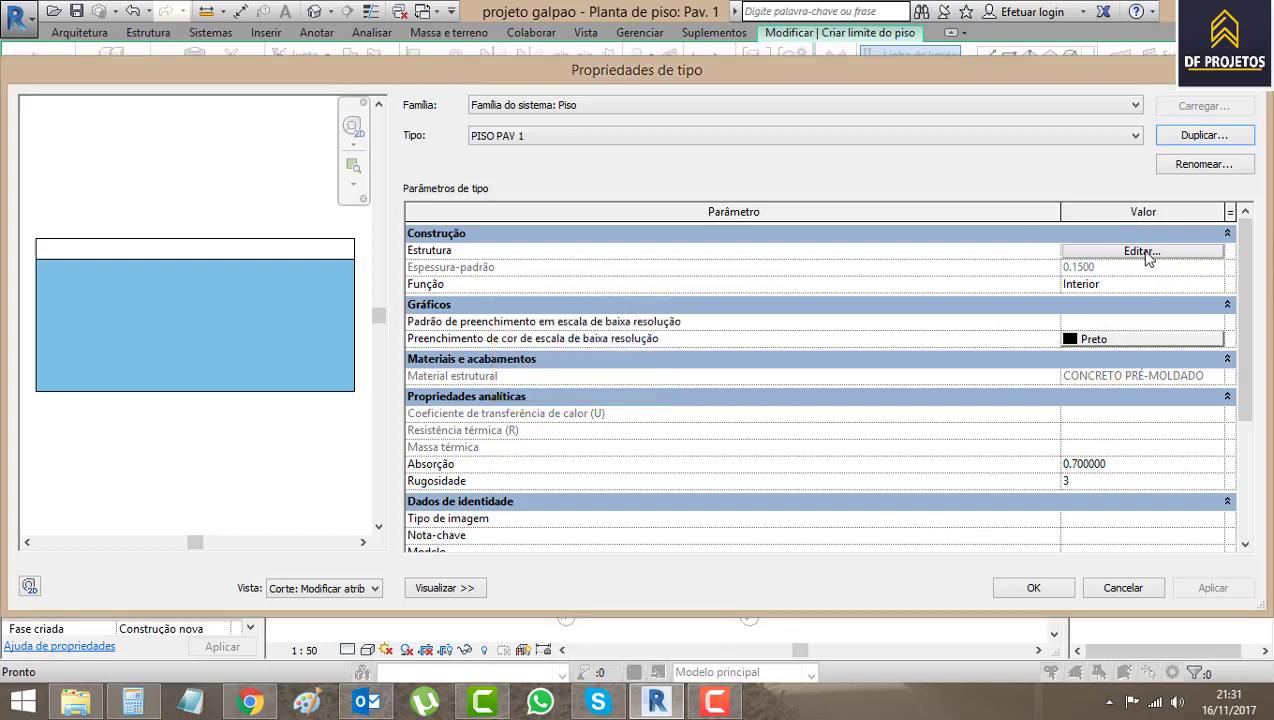
pyautogui.click(1033, 588)
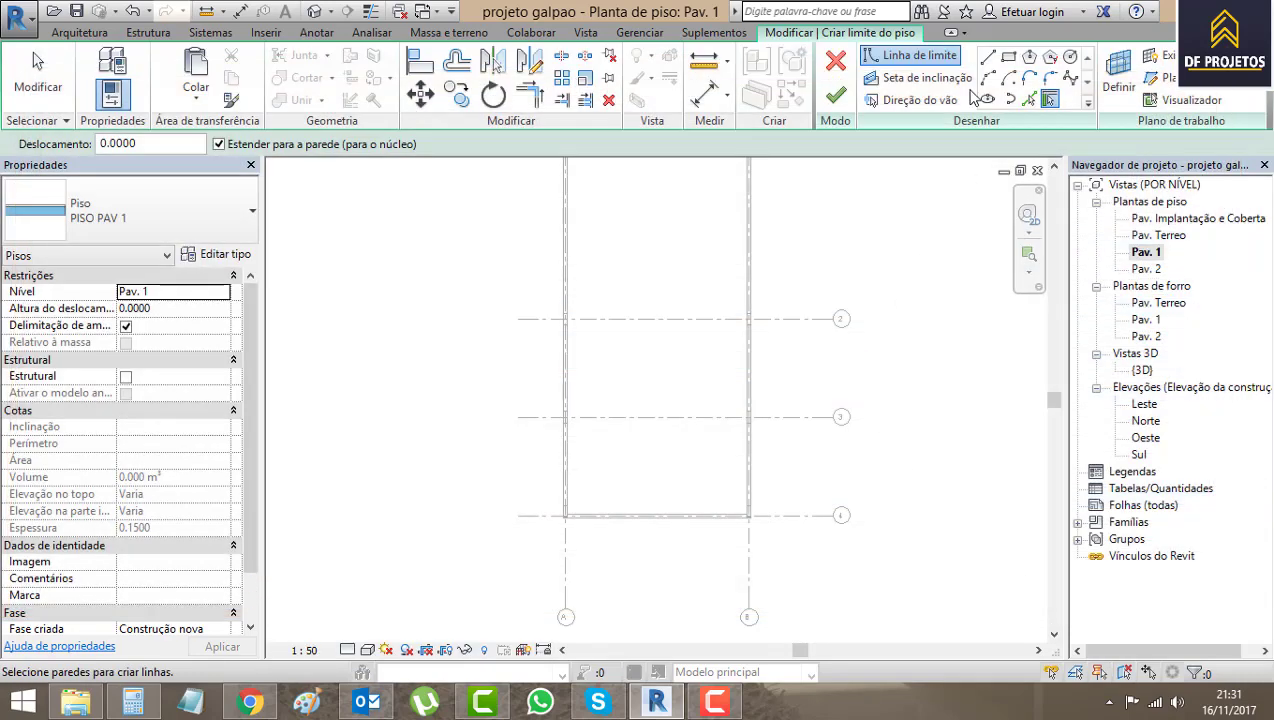
# - Draw boundary lines from the top-left wall corner: a 1.5 segment, then a vertical line to grid 3
pyautogui.moveTo(731, 333); pyautogui.dragTo(761, 455, button='middle')
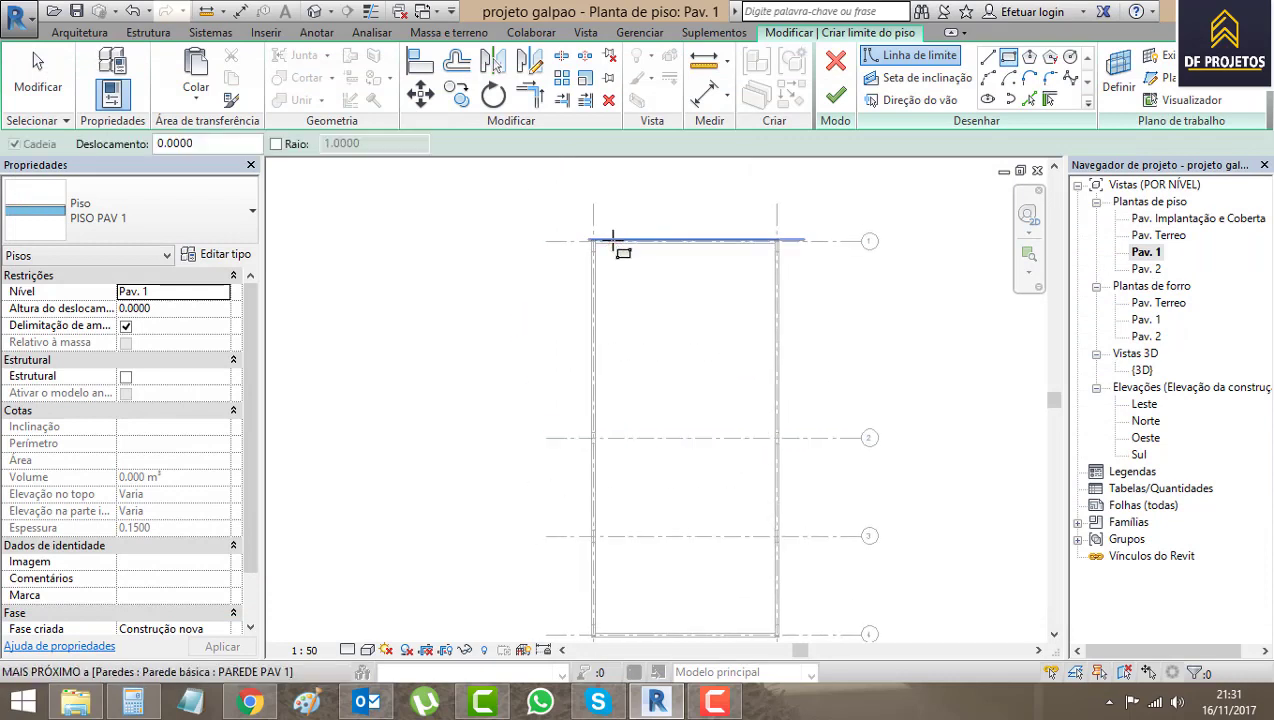
pyautogui.scroll(1, 617, 250)
pyautogui.click(987, 57)
pyautogui.scroll(1, 560, 245)
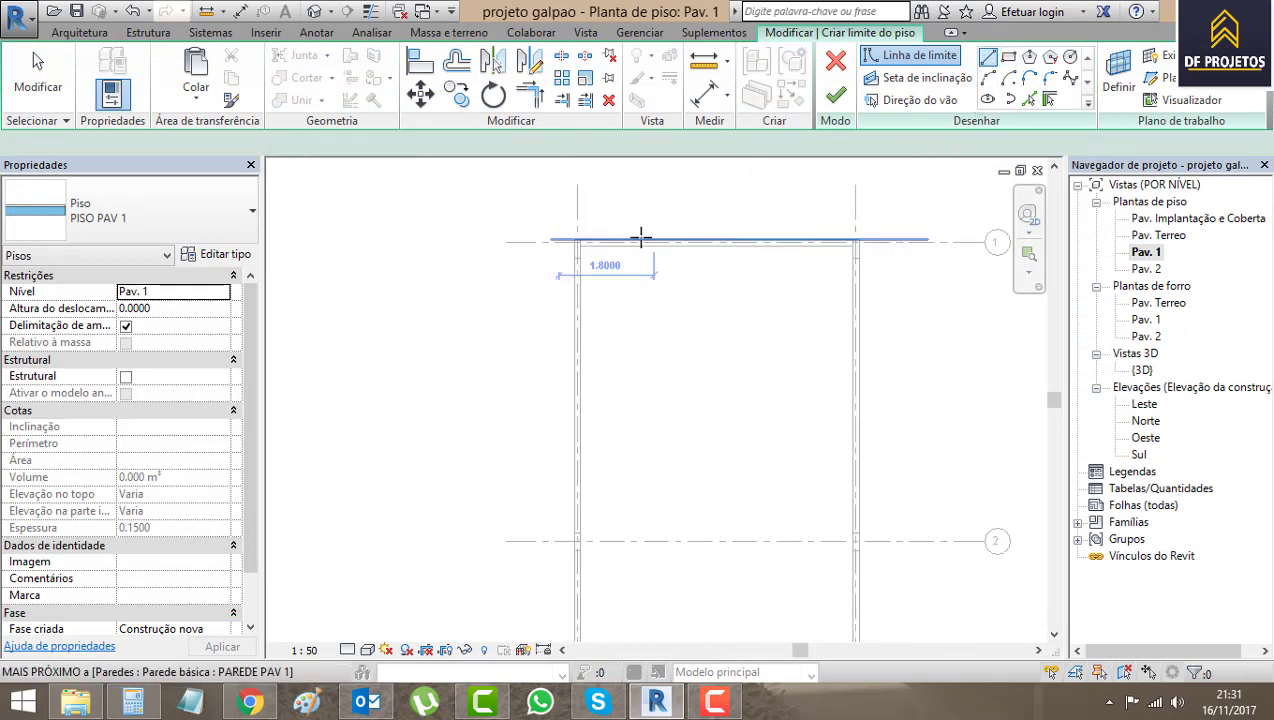
pyautogui.scroll(1, 530, 243)
pyautogui.scroll(1, 465, 235)
pyautogui.click(441, 240)
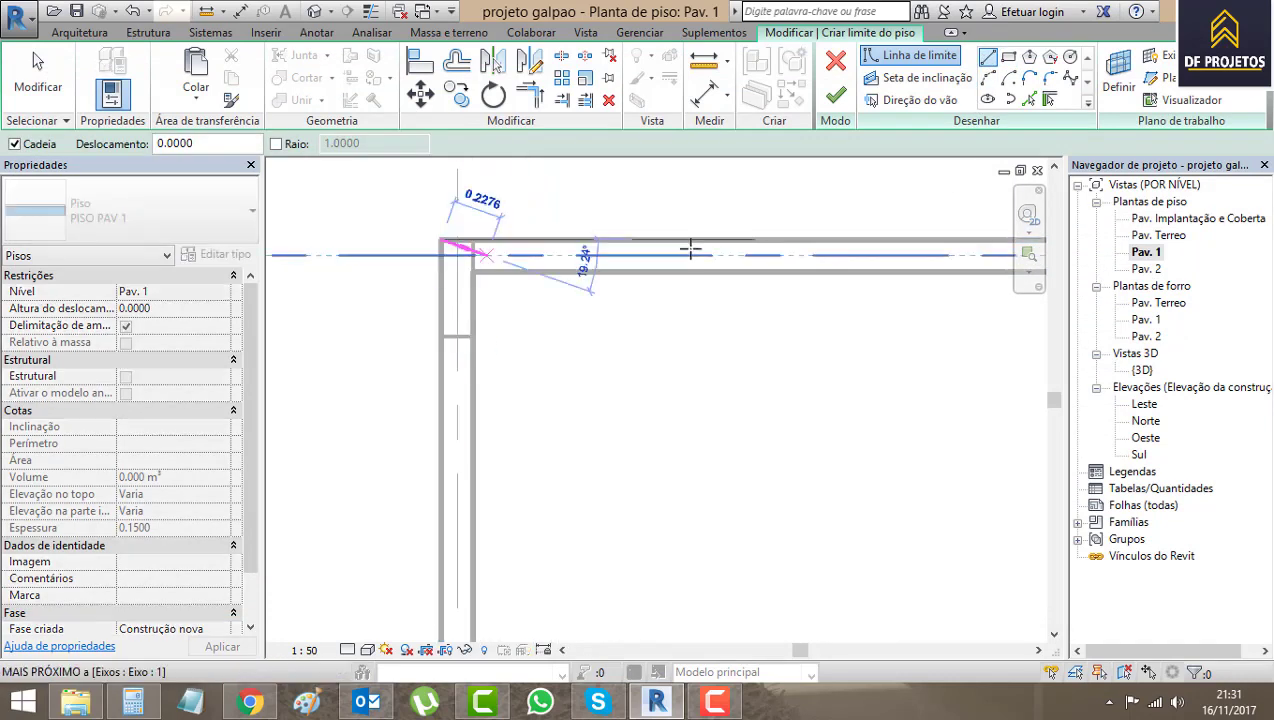
pyautogui.scroll(-1, 600, 280)
pyautogui.scroll(-2, 650, 310)
pyautogui.scroll(2, 555, 297)
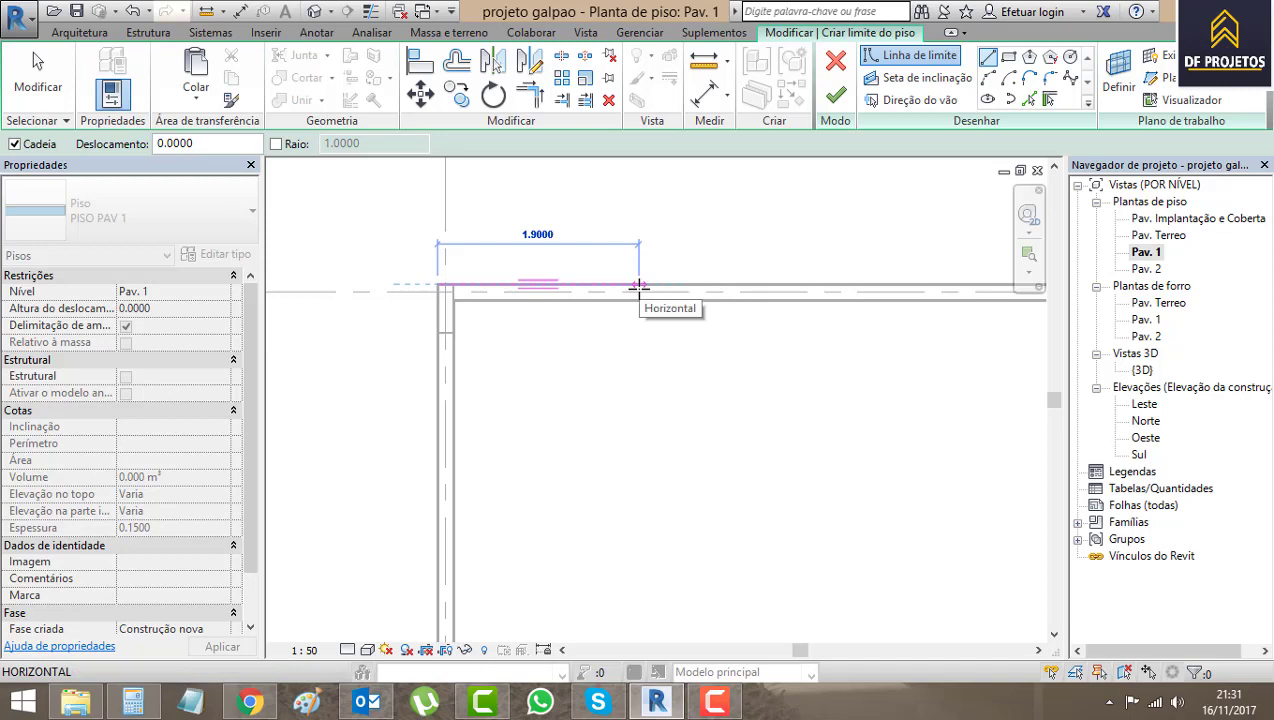
pyautogui.write('2.5')
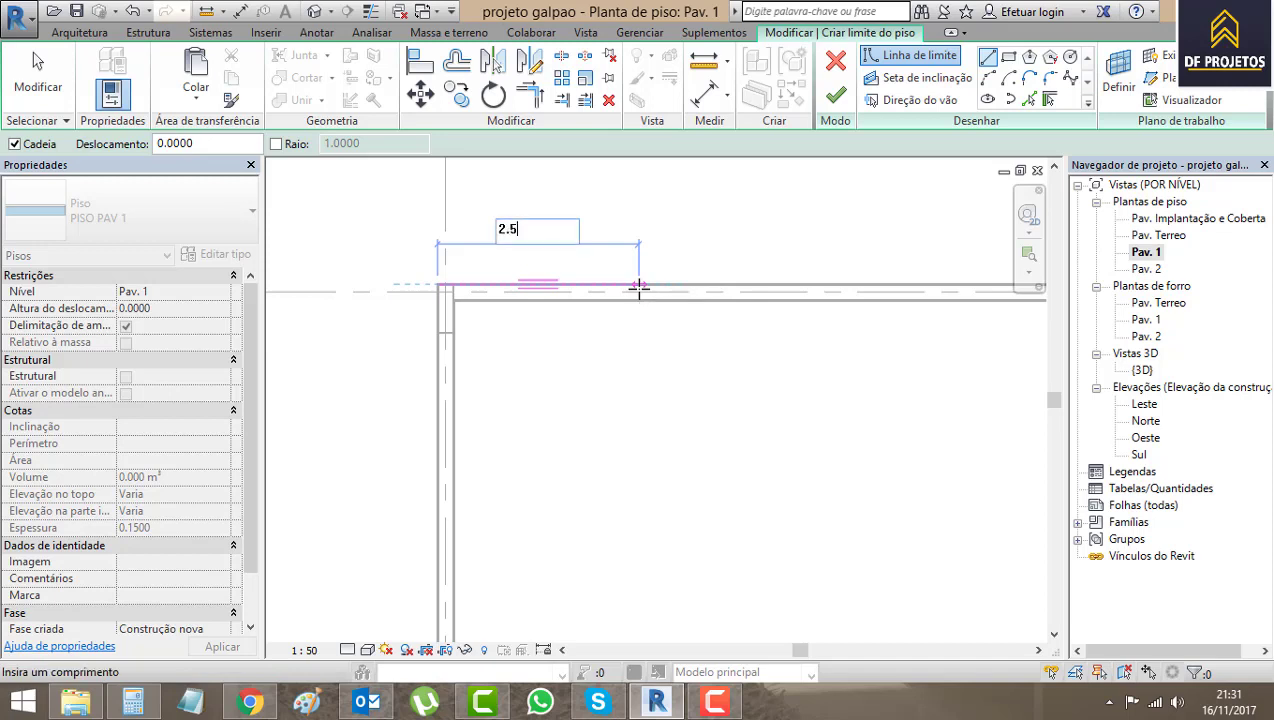
pyautogui.press('BackSpace')
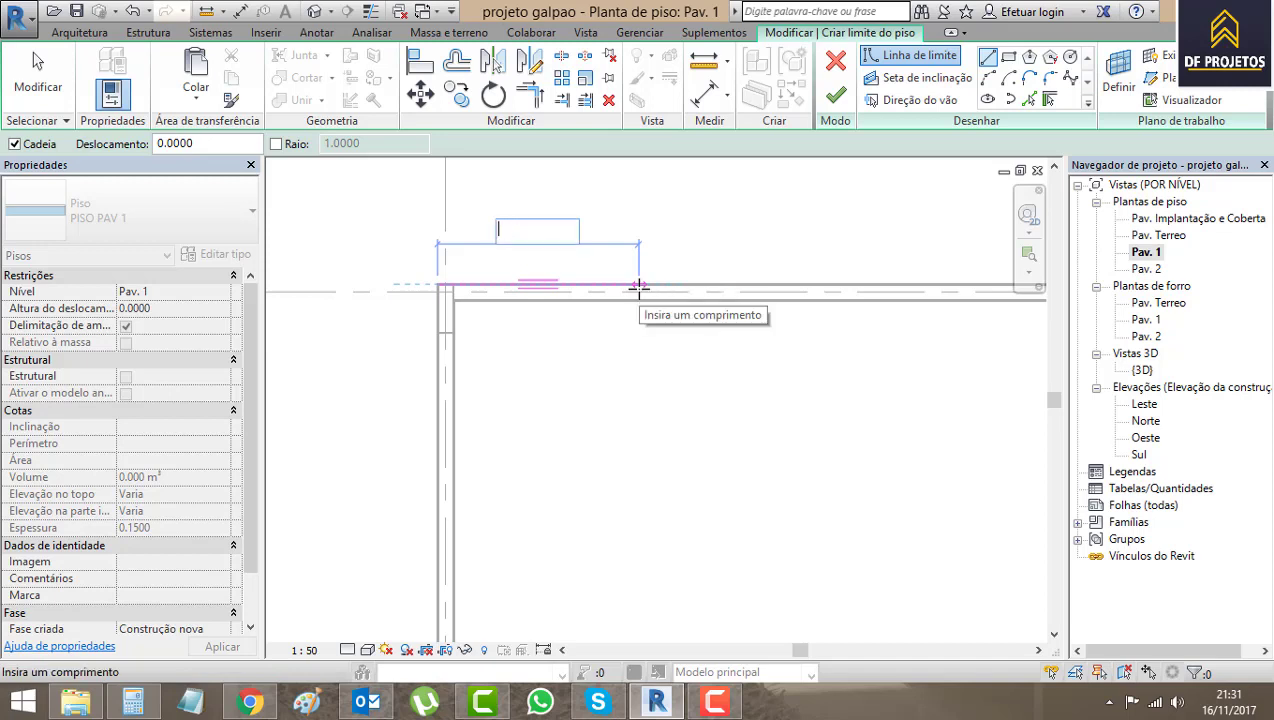
pyautogui.write('1.5')
pyautogui.press('Return')
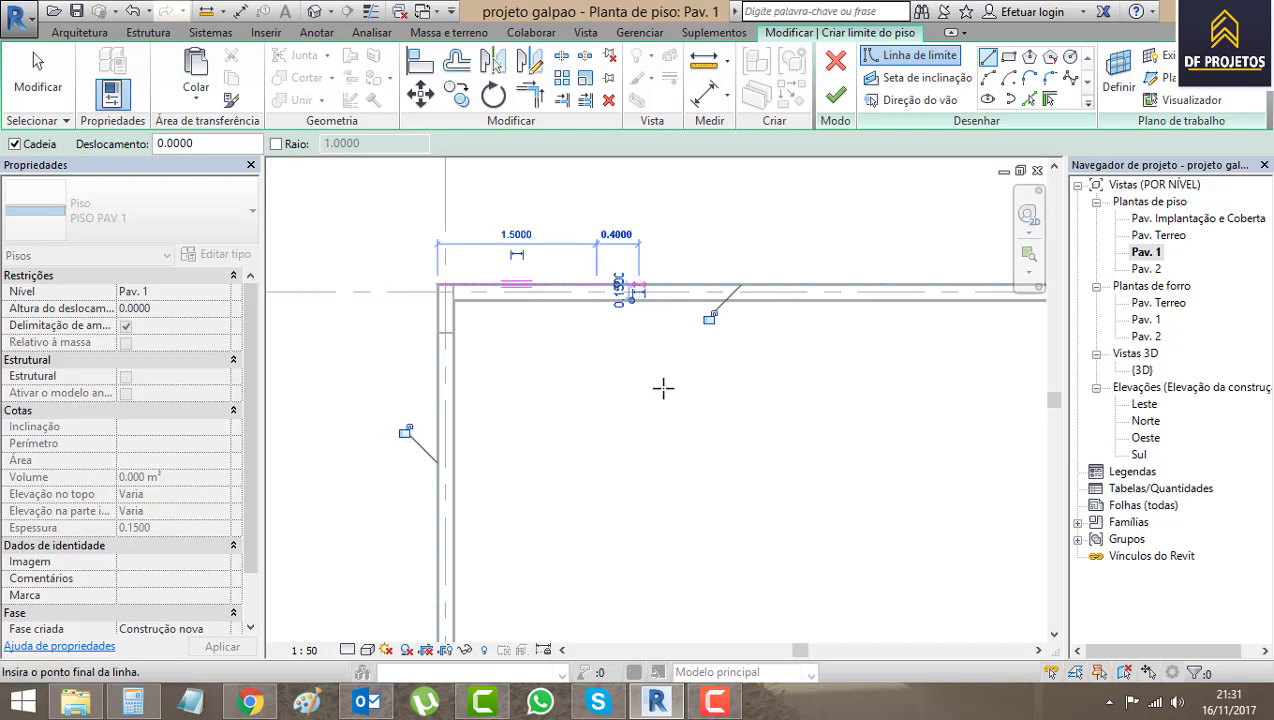
pyautogui.keyDown('ctrl'); pyautogui.scroll(-2, 645, 375); pyautogui.keyUp('ctrl')
pyautogui.scroll(-2, 611, 446)
pyautogui.scroll(-3, 625, 205)
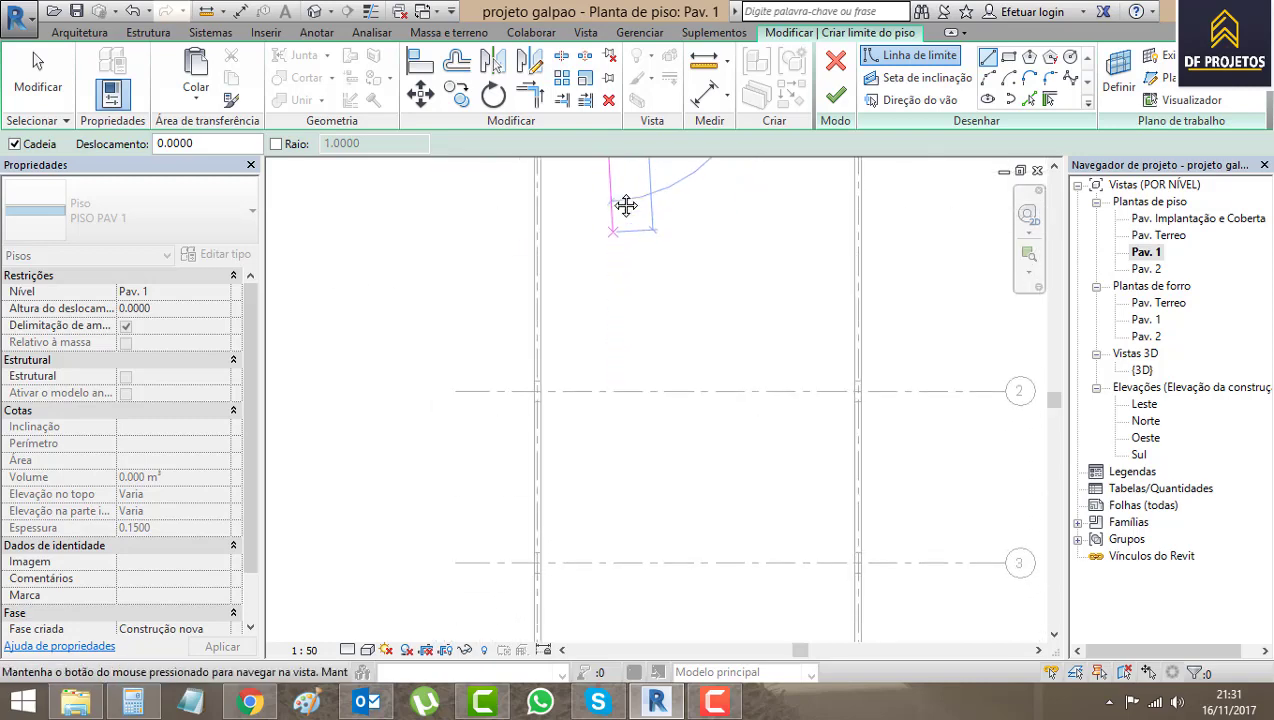
pyautogui.scroll(2, 605, 455)
pyautogui.scroll(1, 607, 503)
pyautogui.scroll(2, 607, 505)
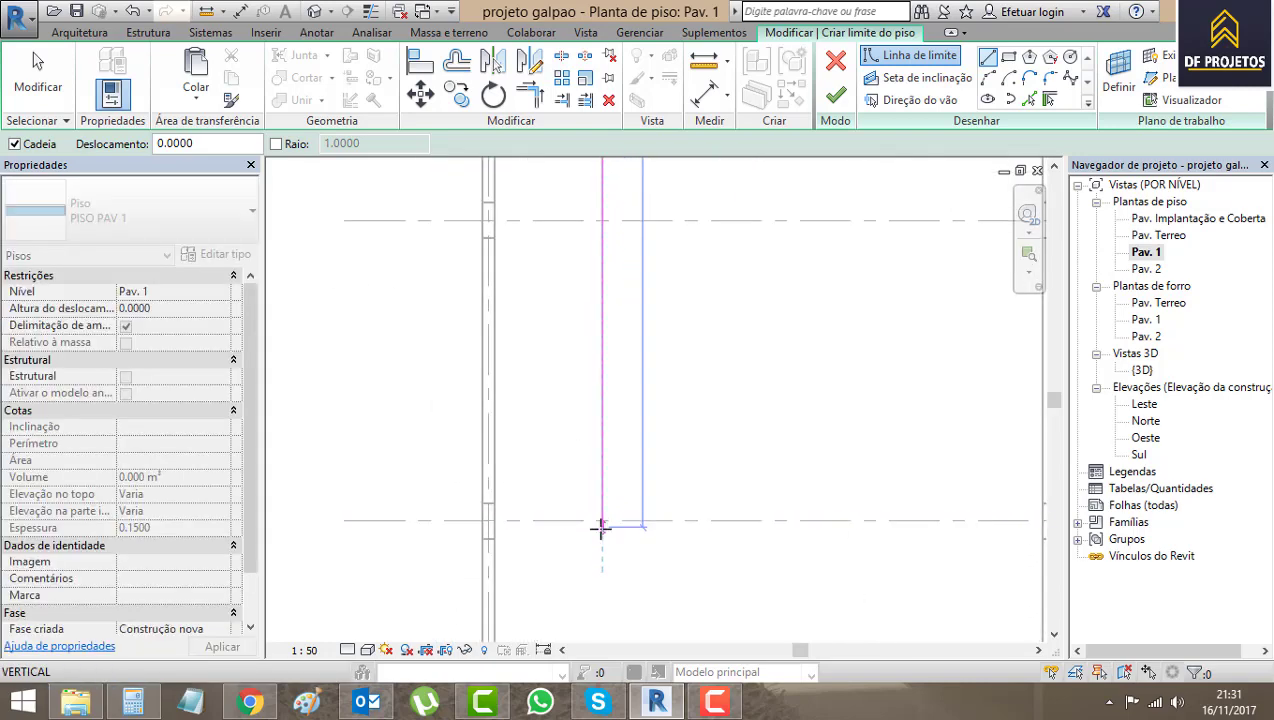
pyautogui.scroll(2, 604, 508)
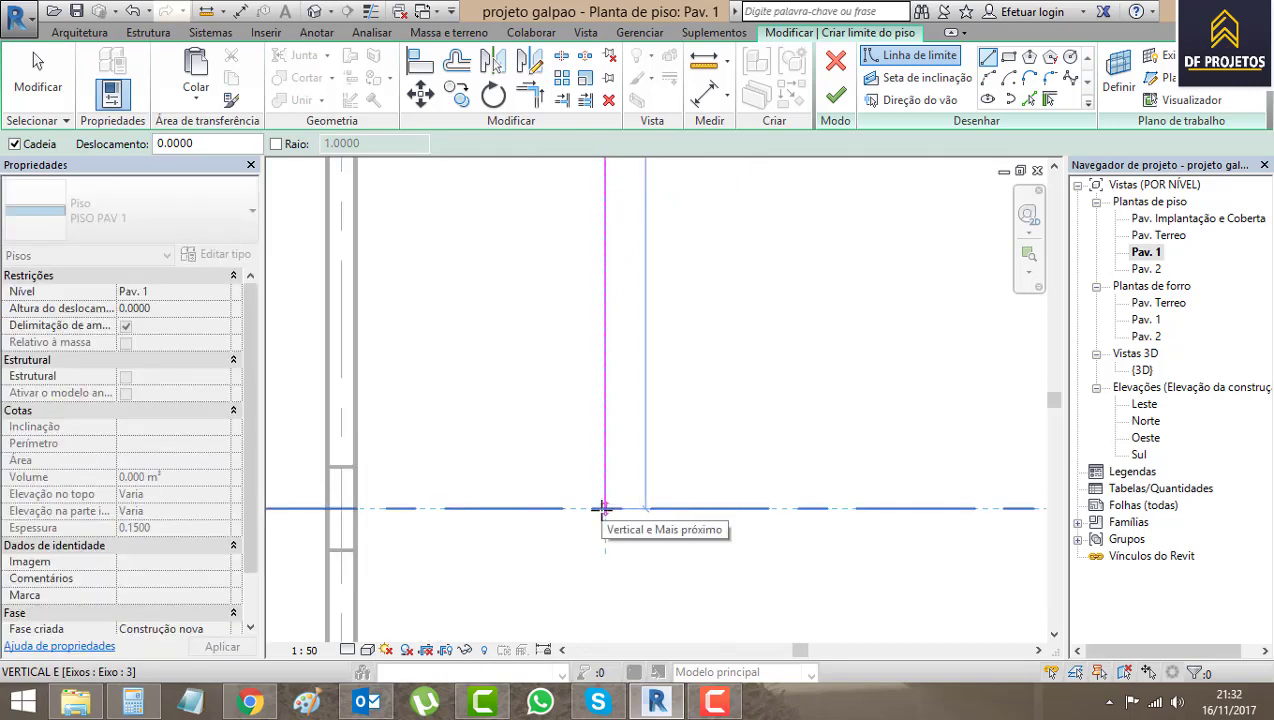
pyautogui.click(604, 508)
pyautogui.scroll(-1, 660, 520)
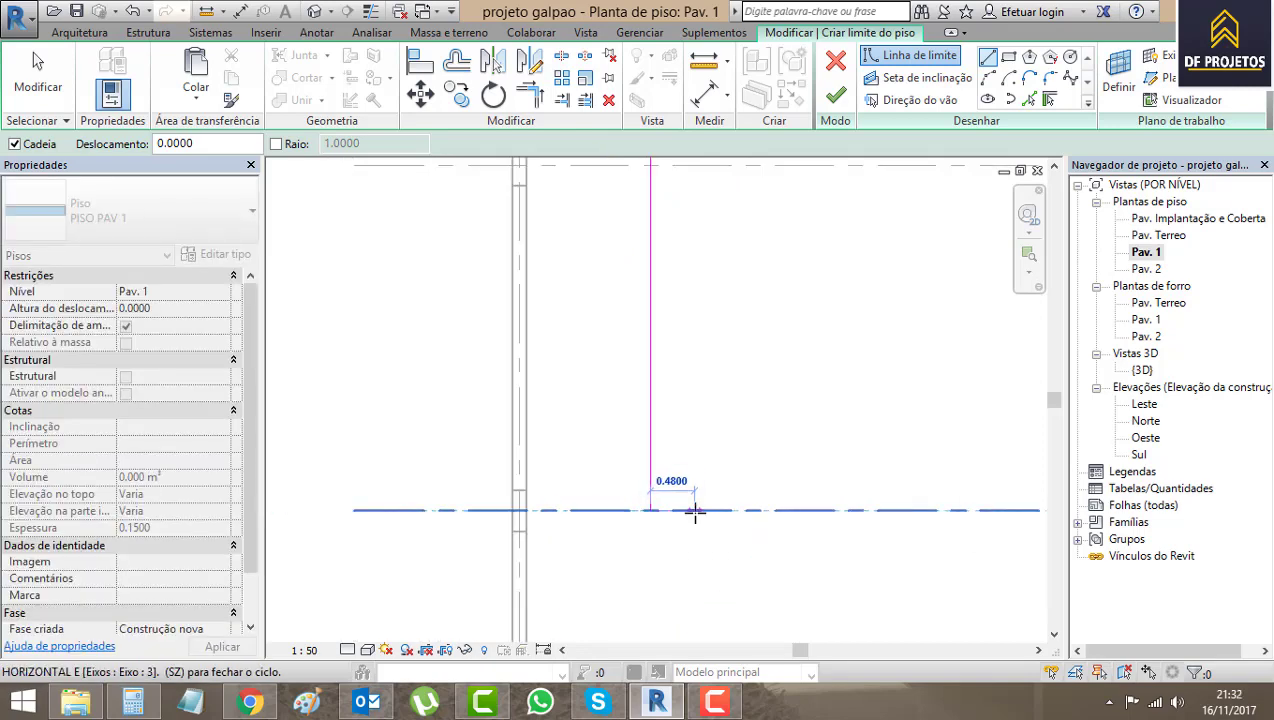
pyautogui.scroll(-1, 745, 545)
pyautogui.scroll(-1, 745, 545)
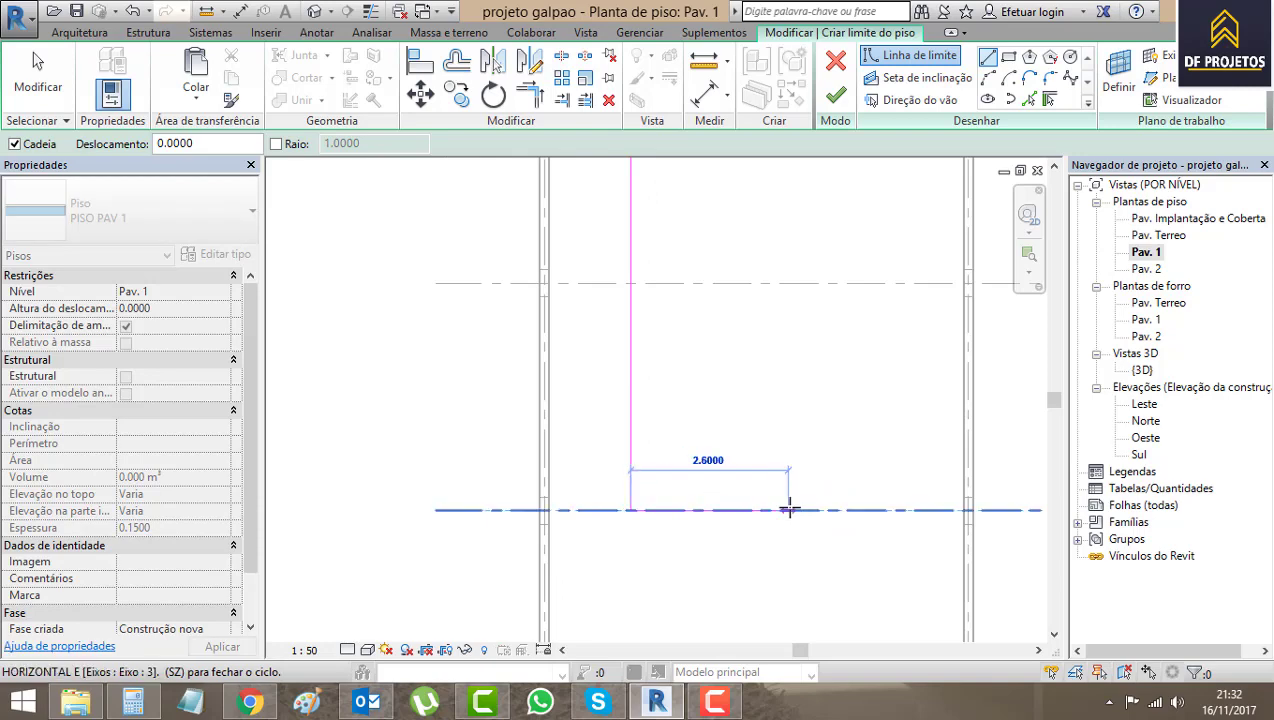
pyautogui.press('Escape')
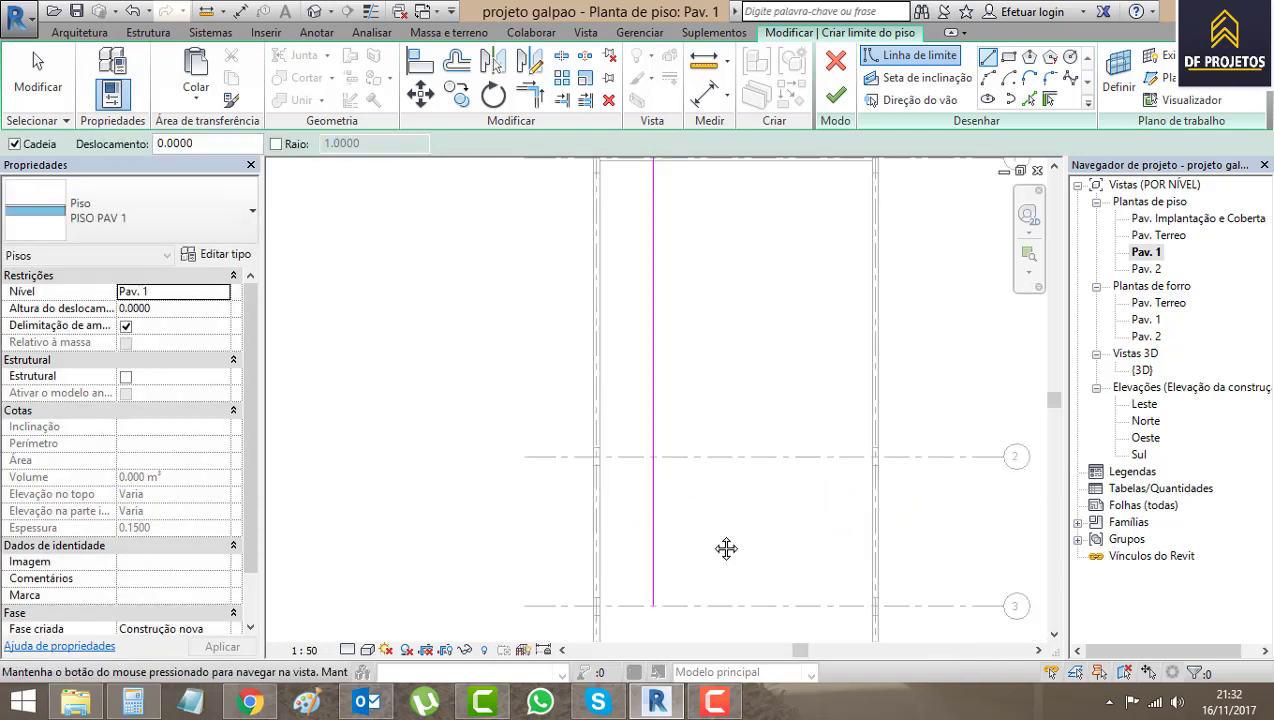
# - Draw a second boundary chain from the wall corner with horizontal and vertical segments along the walls
pyautogui.scroll(2, 600, 300)
pyautogui.scroll(1, 590, 260)
pyautogui.scroll(2, 611, 262)
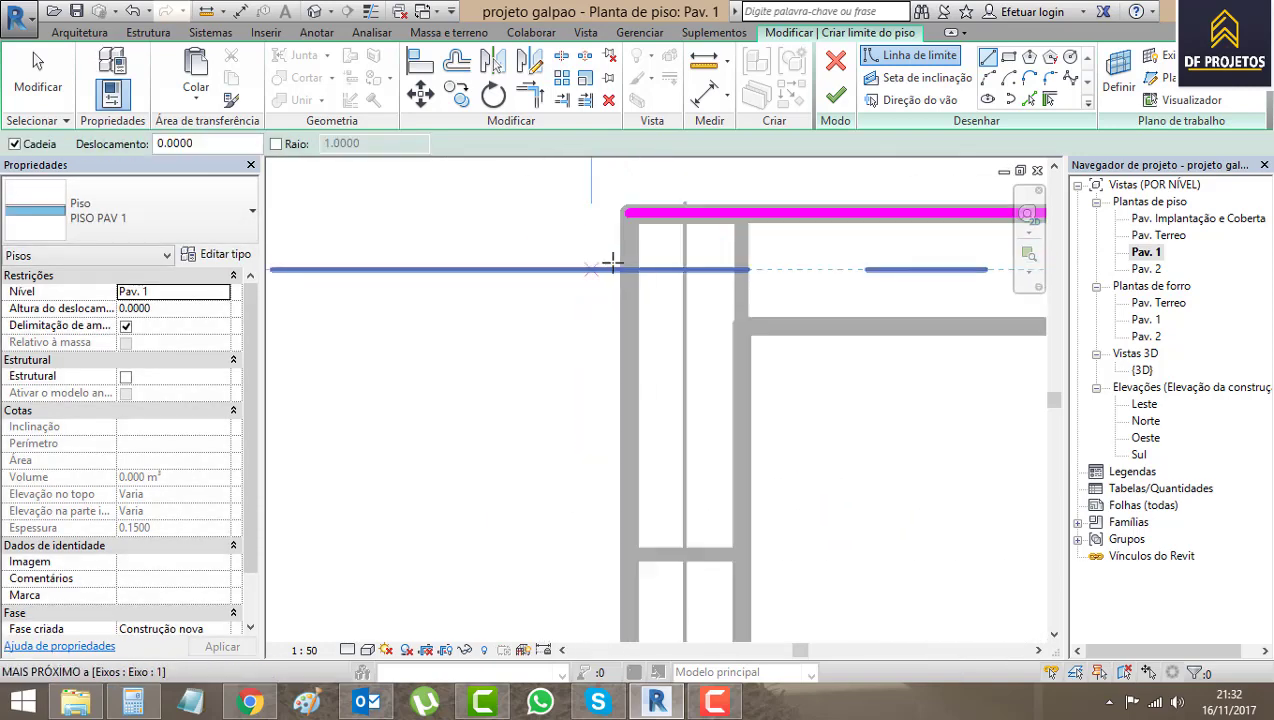
pyautogui.click(625, 211)
pyautogui.scroll(-3, 625, 211)
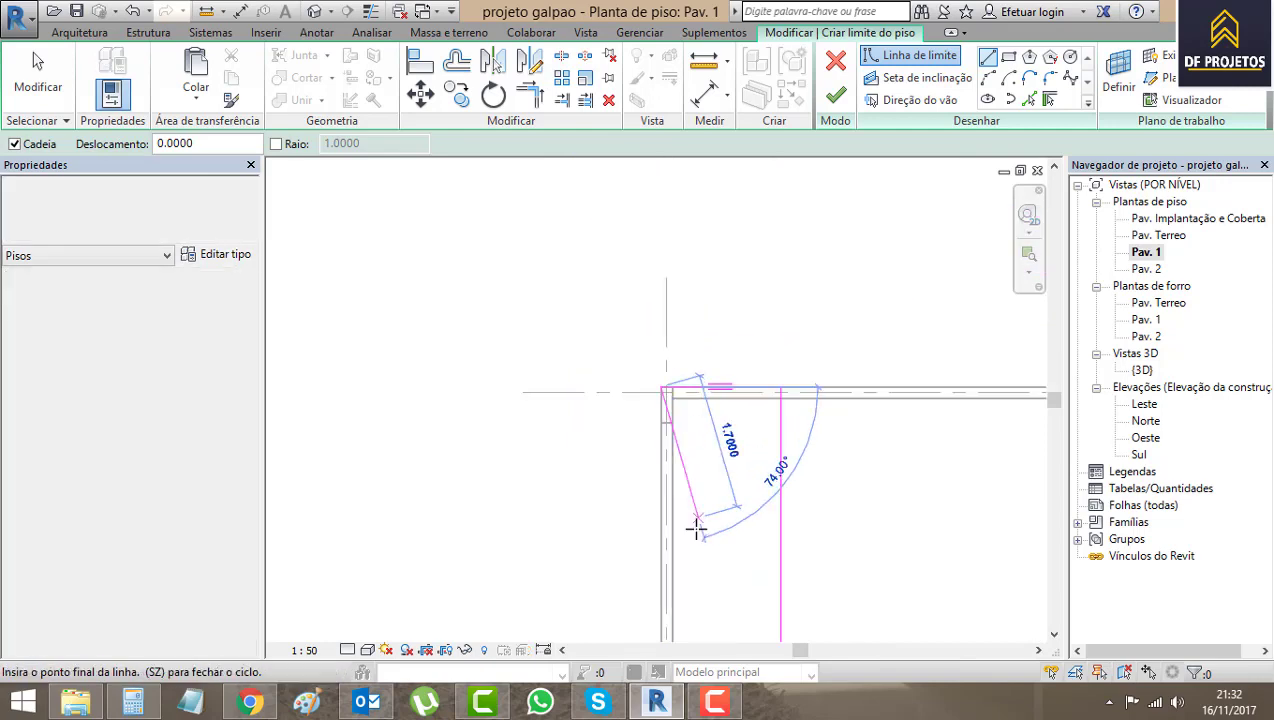
pyautogui.scroll(2, 709, 552)
pyautogui.scroll(2, 739, 314)
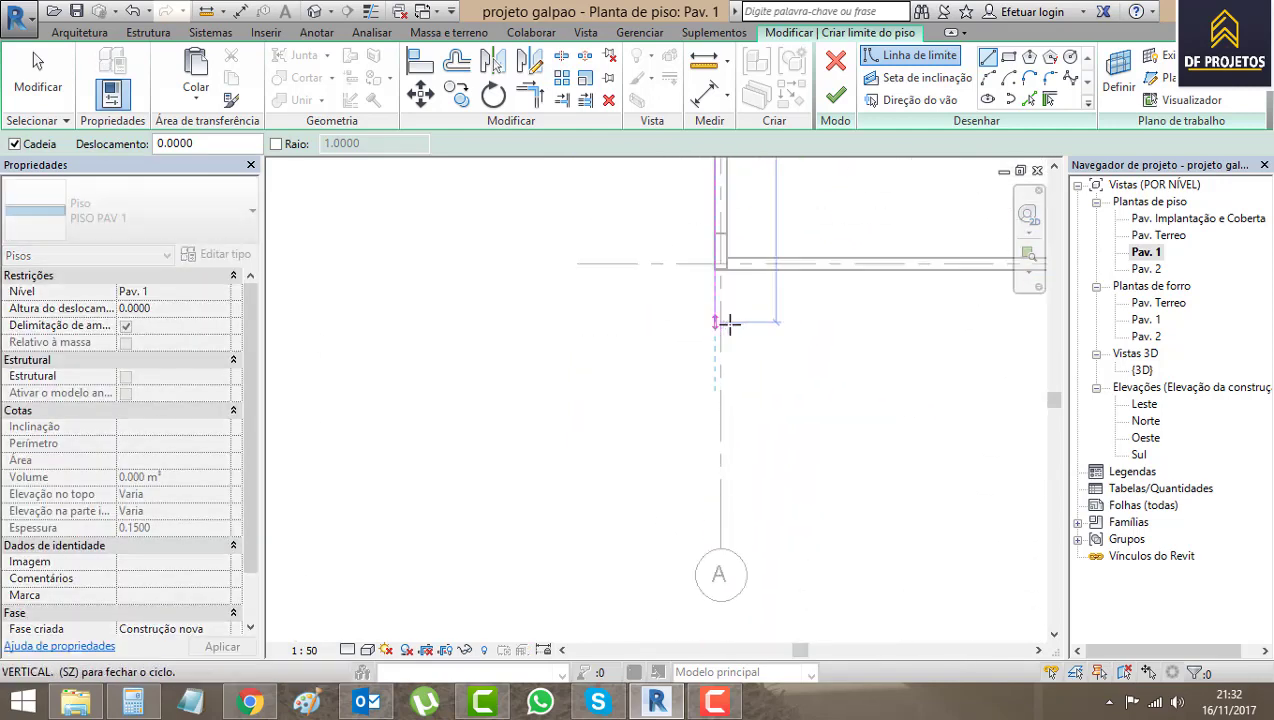
pyautogui.scroll(1, 728, 318)
pyautogui.click(711, 237)
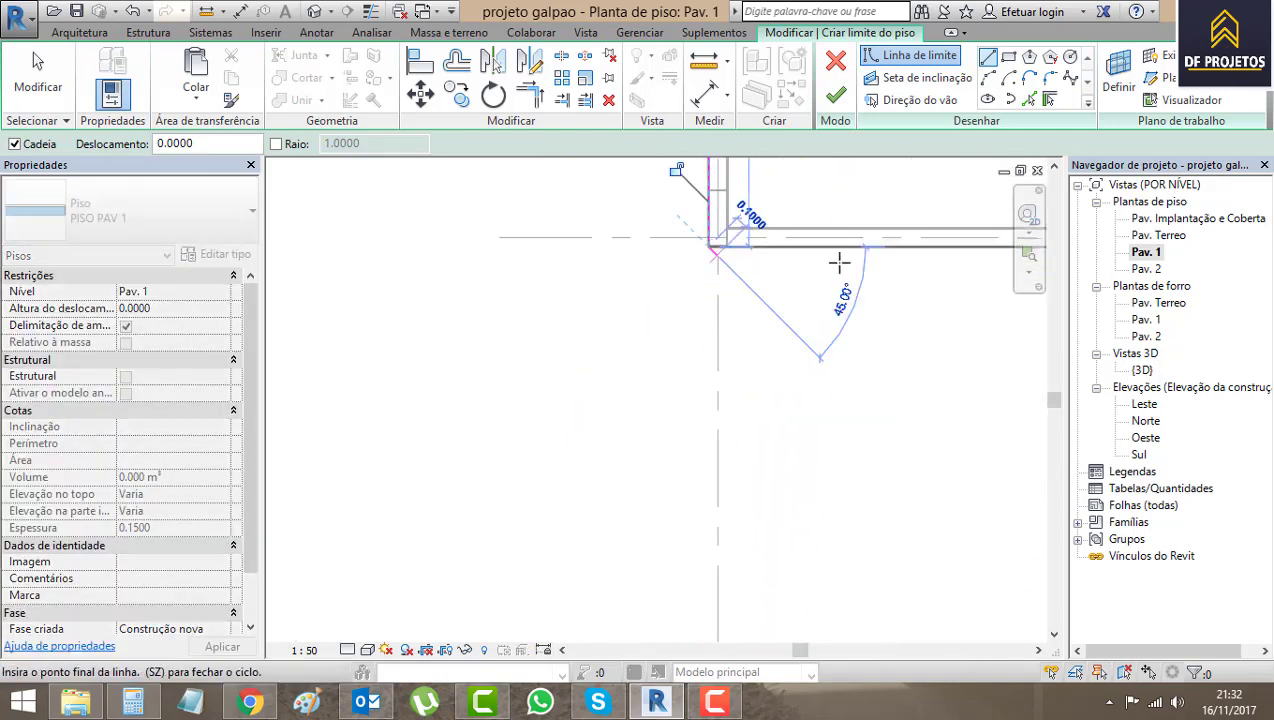
pyautogui.moveTo(853, 262); pyautogui.dragTo(545, 370, button='middle')
pyautogui.scroll(2, 905, 356)
pyautogui.moveTo(905, 356); pyautogui.dragTo(839, 356, button='middle')
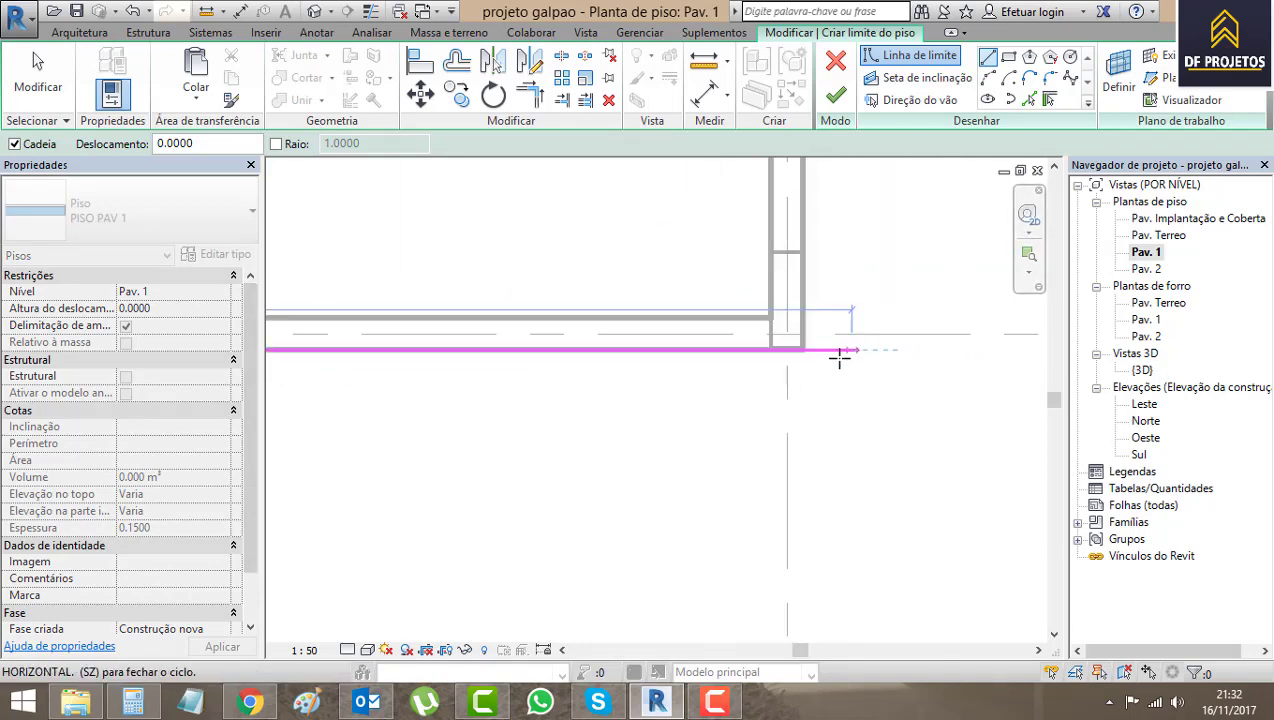
pyautogui.click(803, 350)
pyautogui.scroll(-2, 865, 387)
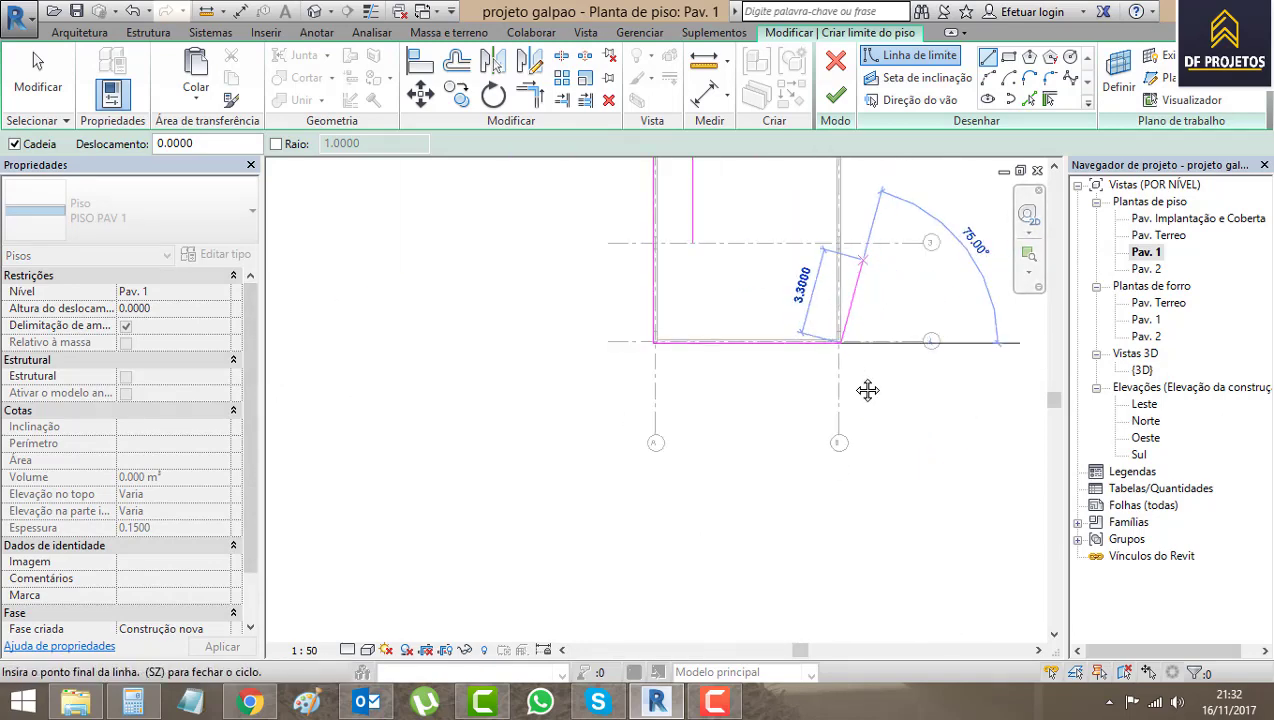
pyautogui.scroll(-1, 816, 262)
pyautogui.scroll(1, 858, 305)
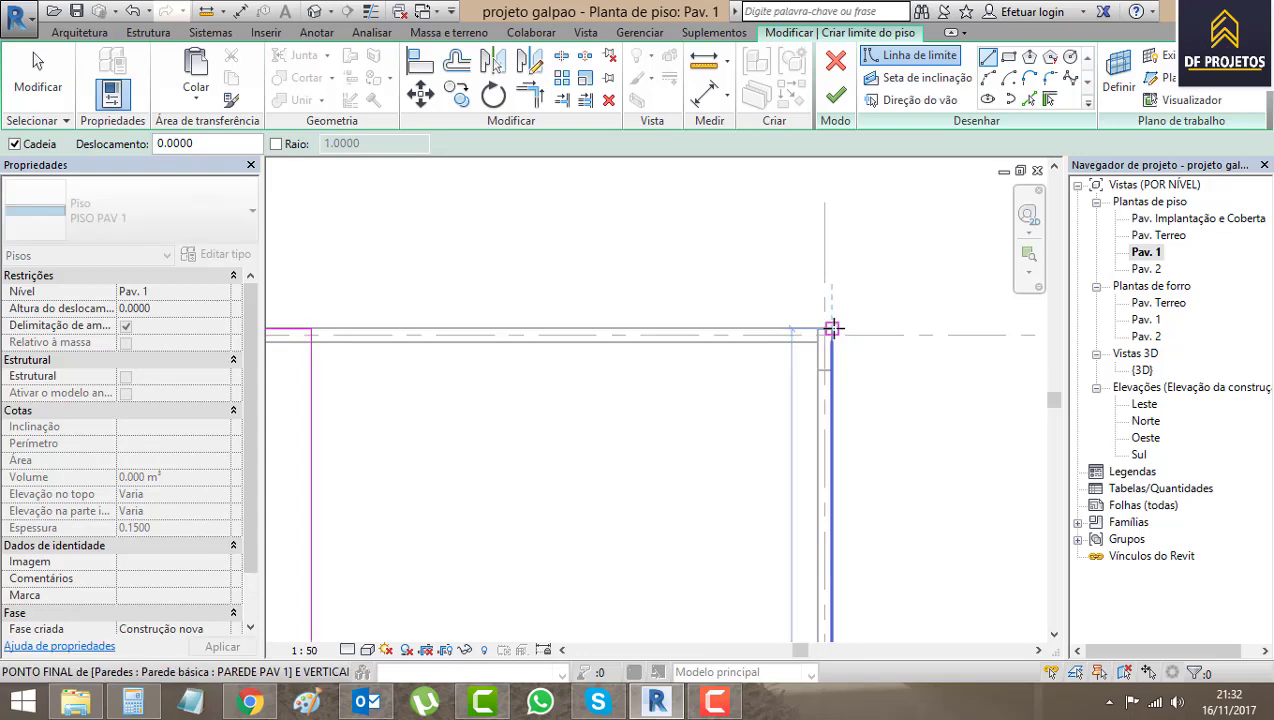
pyautogui.scroll(1, 833, 318)
pyautogui.scroll(1, 833, 312)
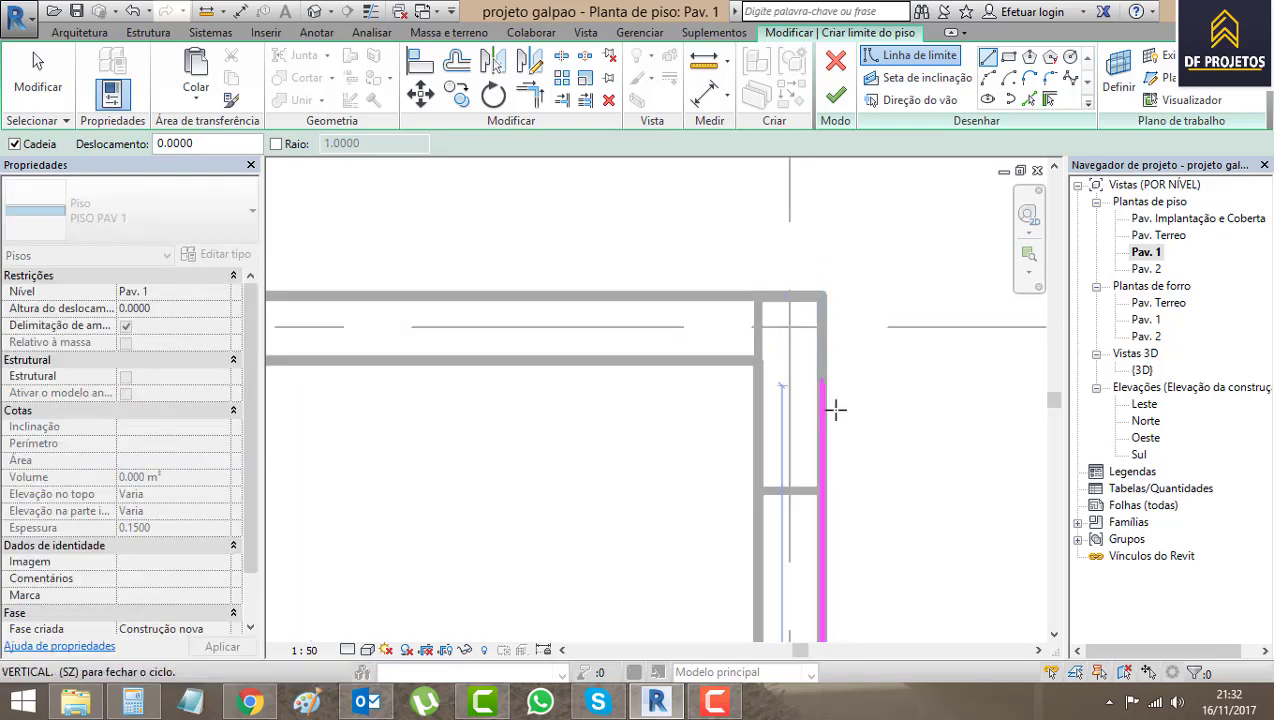
pyautogui.click(822, 294)
pyautogui.scroll(-1, 822, 294)
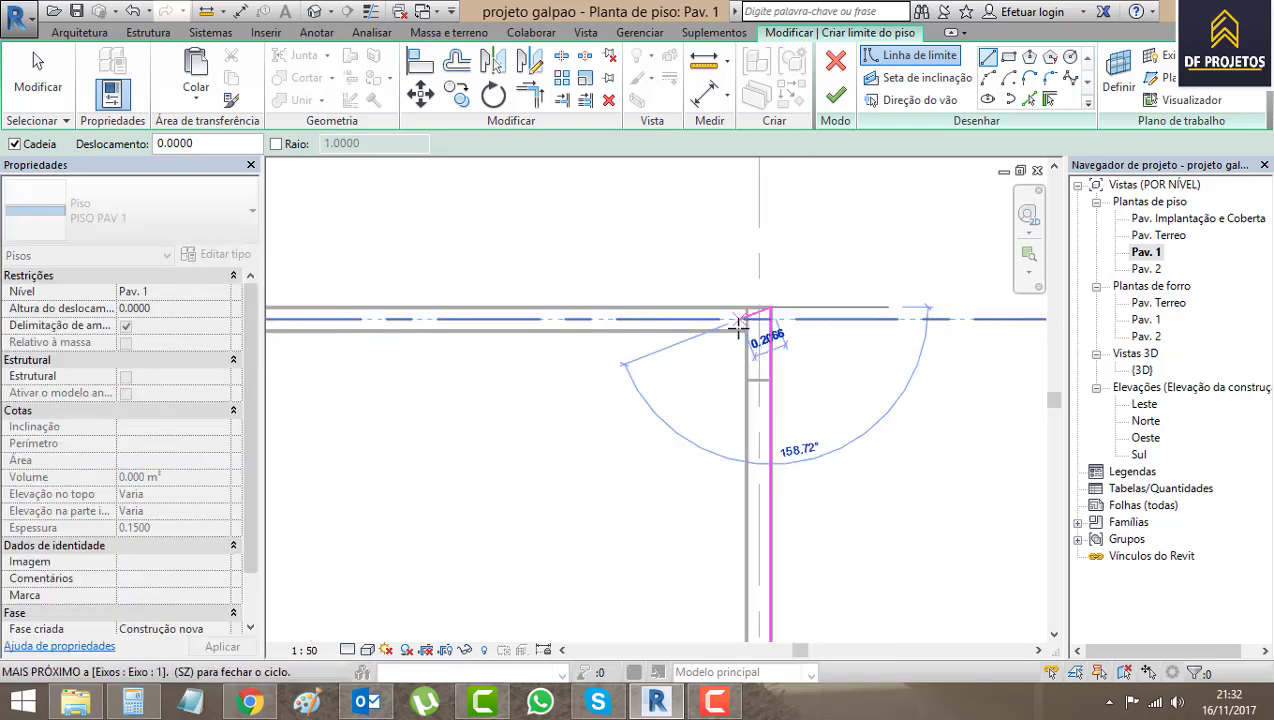
pyautogui.scroll(-1, 700, 318)
# - Add a 1.5 segment down to grid 3, close the loop, and finish the PISO PAV 1 sketch
pyautogui.write('1')
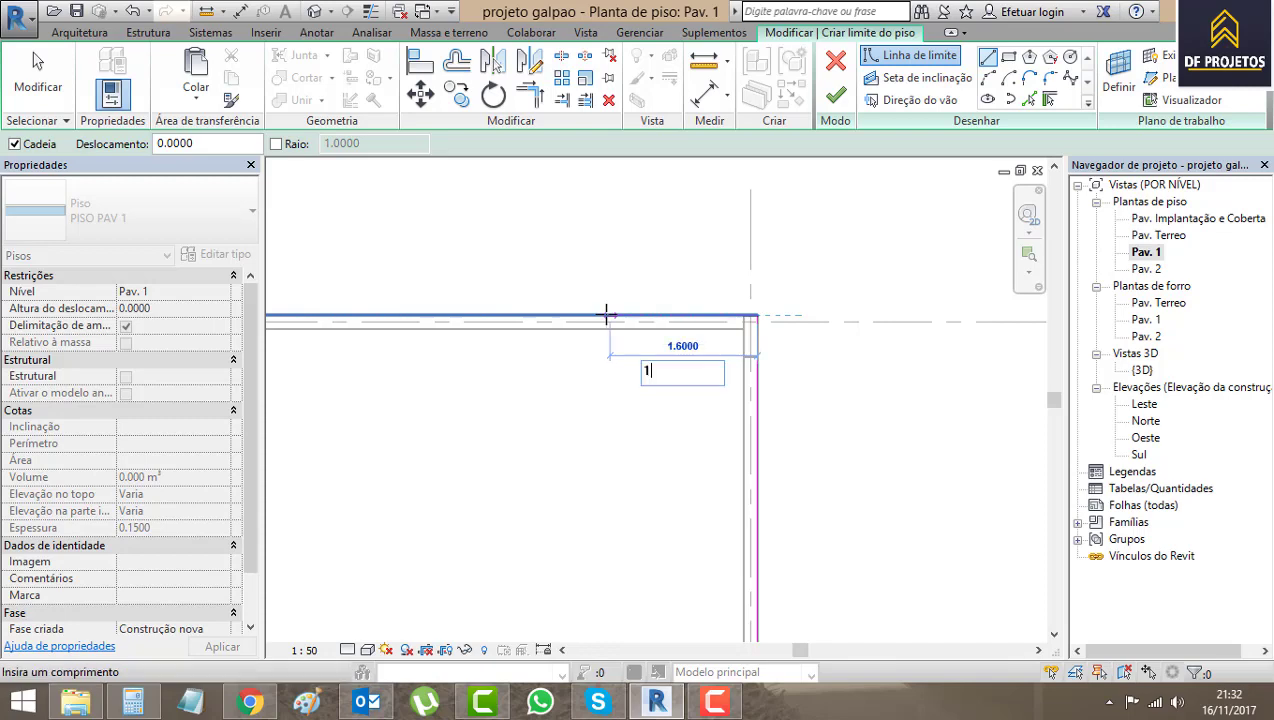
pyautogui.write('.5')
pyautogui.press('Return')
pyautogui.moveTo(539, 350)
pyautogui.mouseDown(button='middle')
pyautogui.moveTo(534, 531)
pyautogui.moveTo(602, 293)
pyautogui.mouseUp(button='middle')
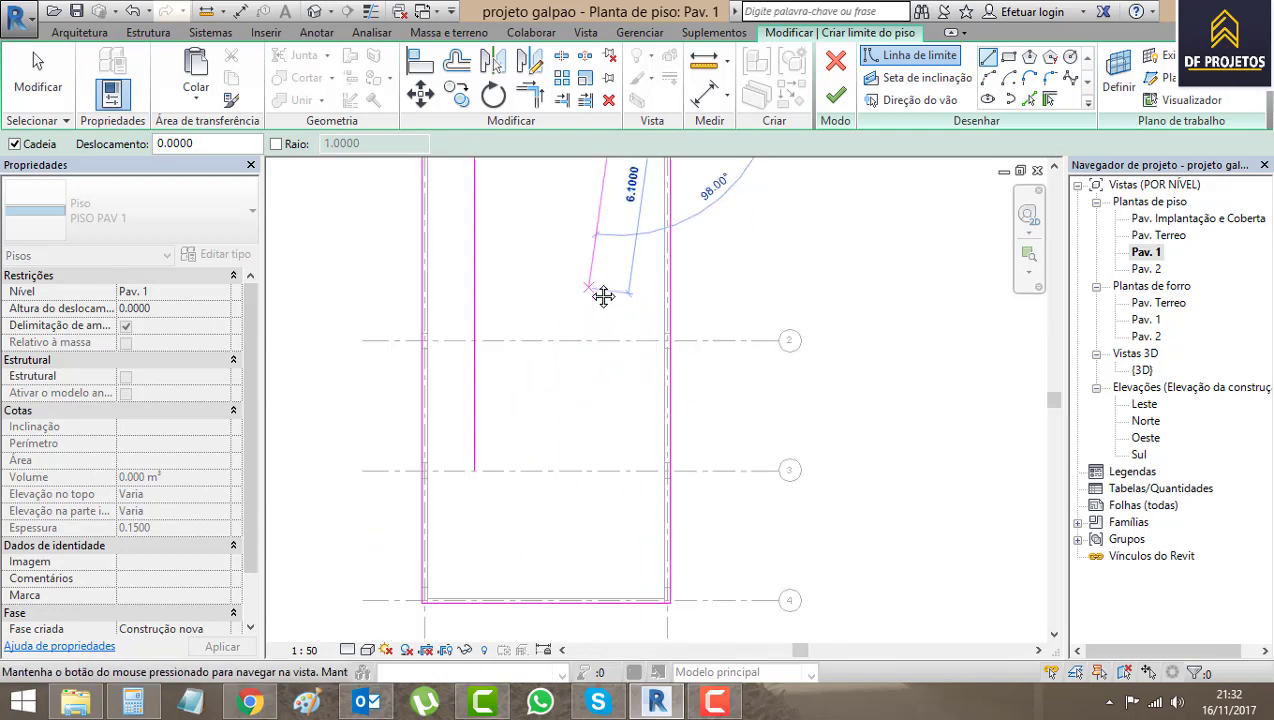
pyautogui.click(617, 463)
pyautogui.scroll(1, 495, 476)
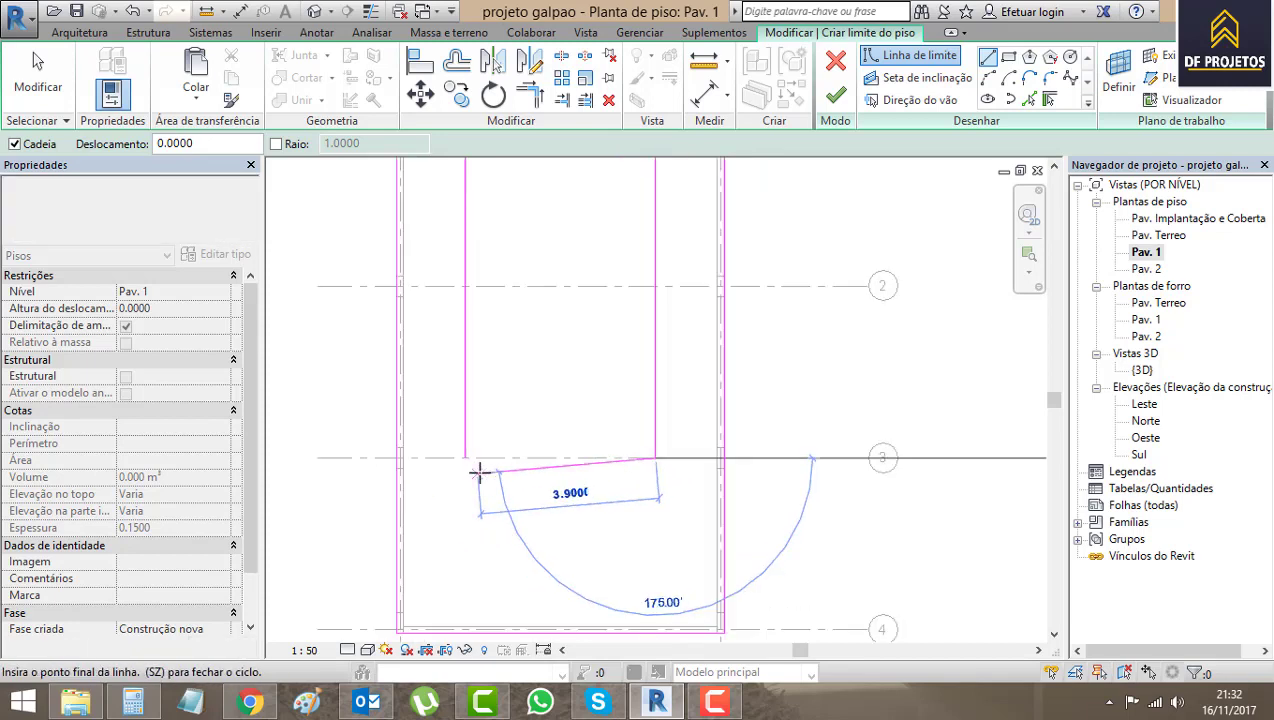
pyautogui.scroll(1, 478, 470)
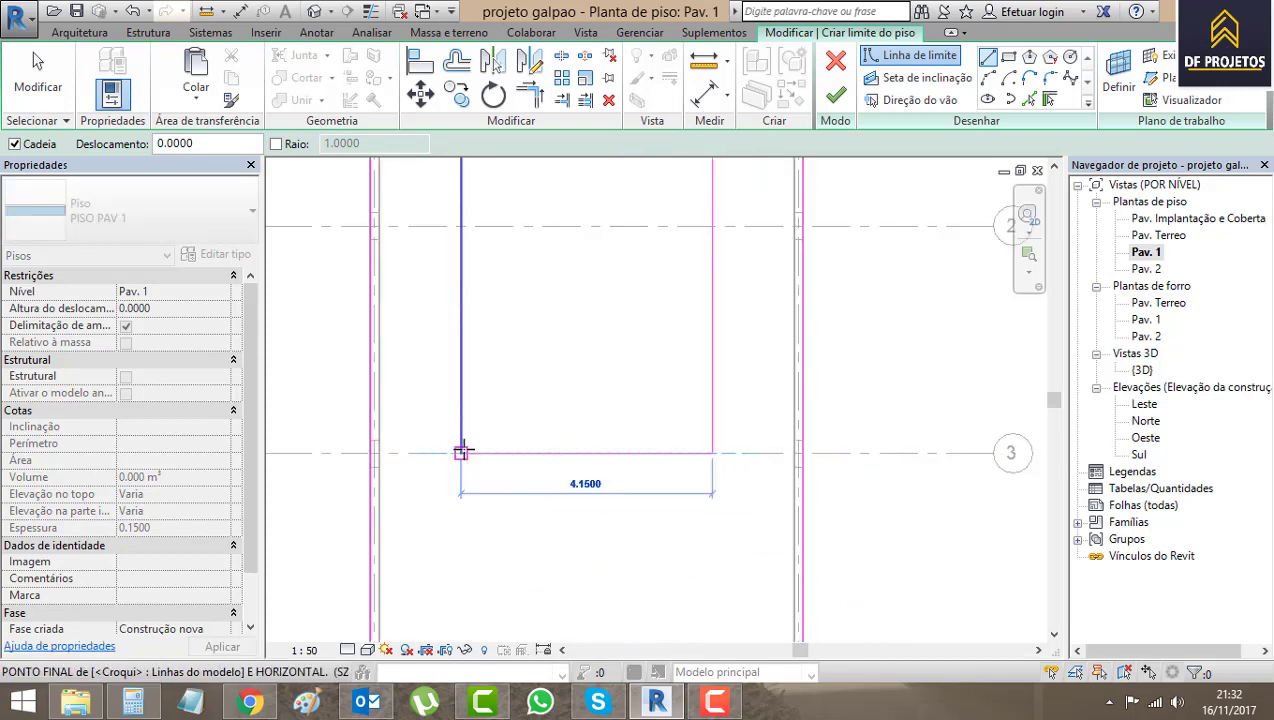
pyautogui.click(461, 452)
pyautogui.press('Escape')
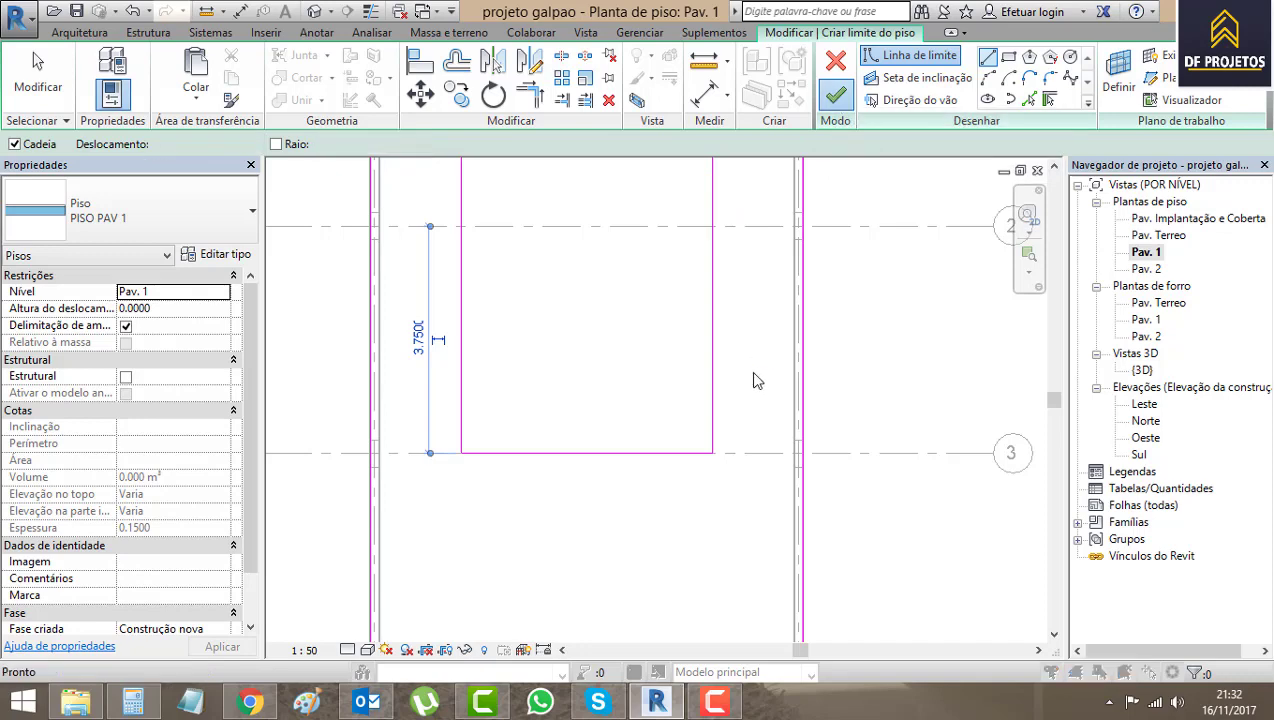
pyautogui.press('Return')
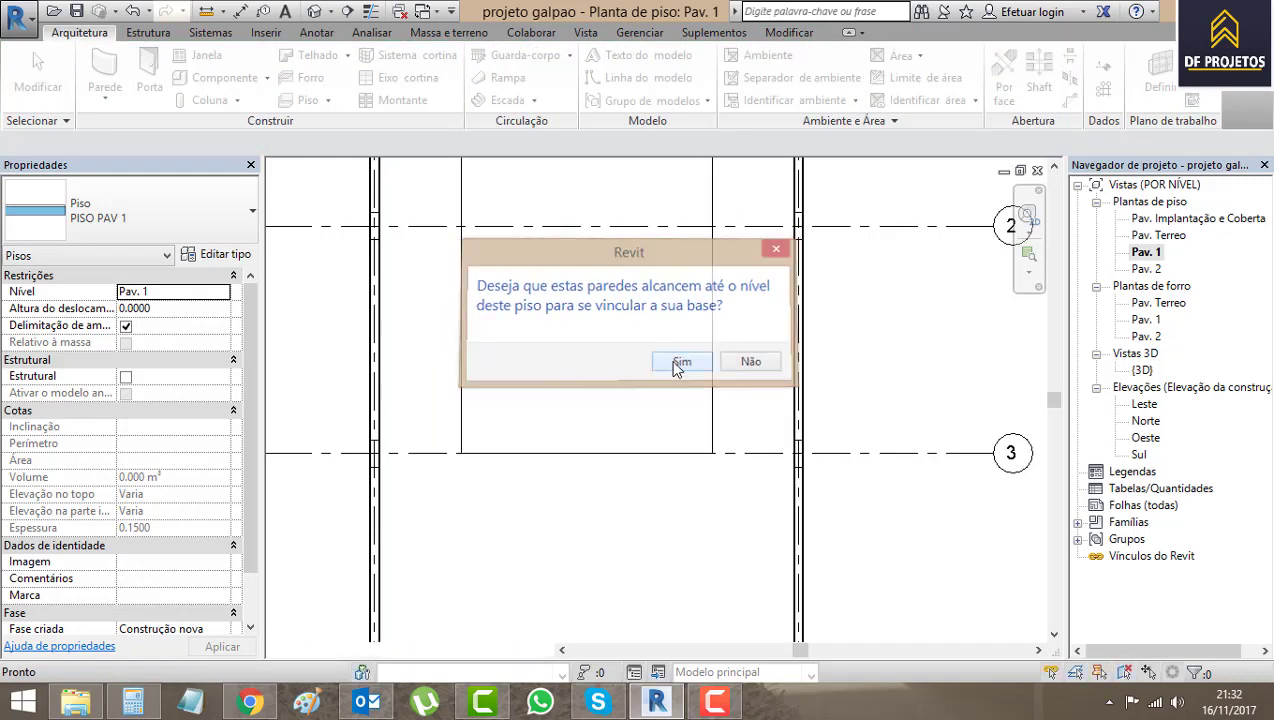
# - Attach the walls to PISO PAV 1, then orbit the 3D view and select the 0.15-thick, 61.324 m² floor
pyautogui.click(678, 364)
pyautogui.click(314, 11)
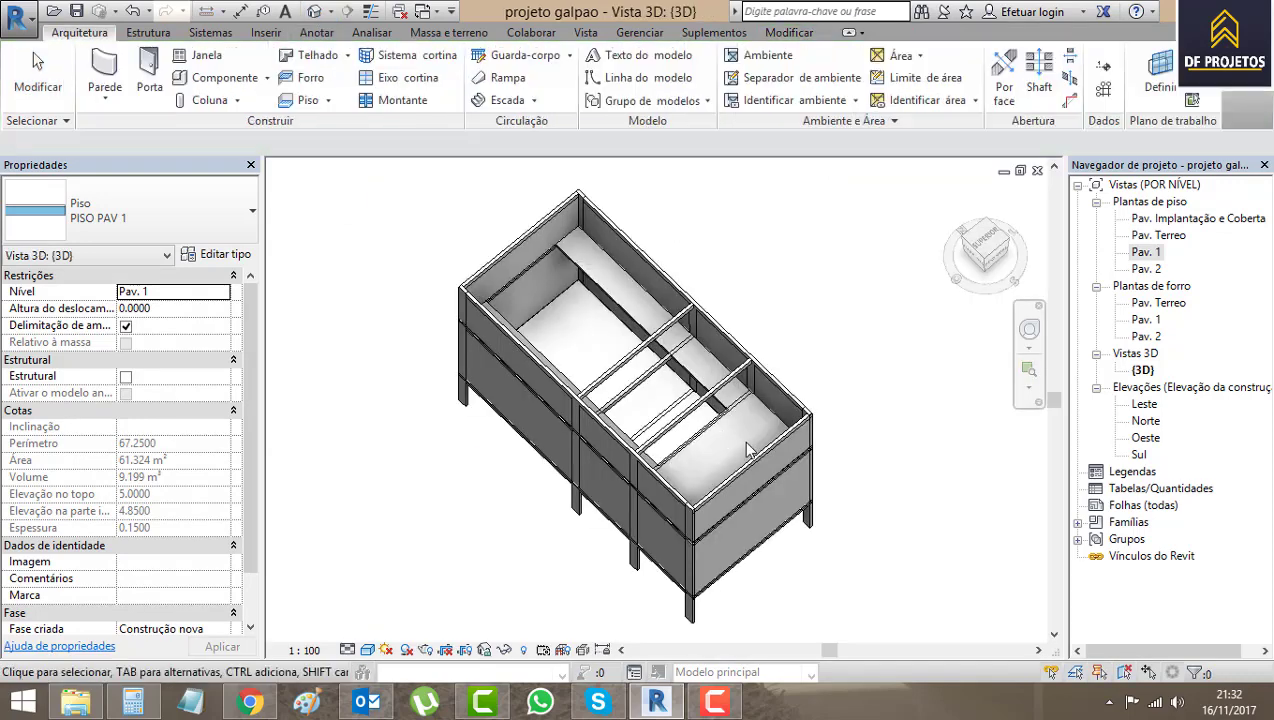
pyautogui.moveTo(686, 515)
pyautogui.keyDown('shift'); pyautogui.mouseDown(button='middle')
pyautogui.moveTo(818, 508)
pyautogui.moveTo(699, 471)
pyautogui.moveTo(526, 484)
pyautogui.moveTo(522, 500)
pyautogui.moveTo(392, 461)
pyautogui.moveTo(688, 423)
pyautogui.moveTo(916, 569)
pyautogui.moveTo(1000, 560)
pyautogui.moveTo(1012, 538)
pyautogui.moveTo(683, 589)
pyautogui.moveTo(515, 580)
pyautogui.moveTo(432, 535)
pyautogui.moveTo(500, 420)
pyautogui.mouseUp(button='middle'); pyautogui.keyUp('shift')
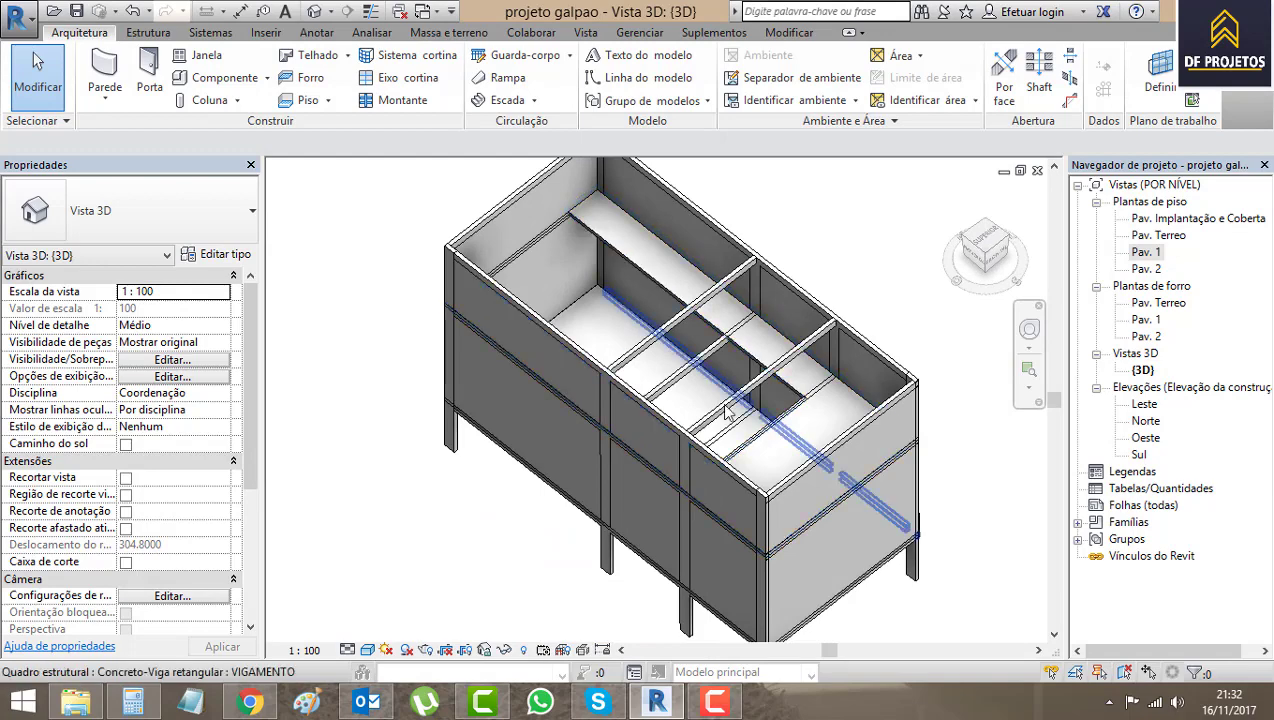
pyautogui.moveTo(650, 350)
pyautogui.keyDown('shift'); pyautogui.mouseDown(button='middle')
pyautogui.moveTo(904, 512)
pyautogui.moveTo(748, 404)
pyautogui.mouseUp(button='middle'); pyautogui.keyUp('shift')
pyautogui.scroll(5, 748, 404)
pyautogui.scroll(2, 660, 361)
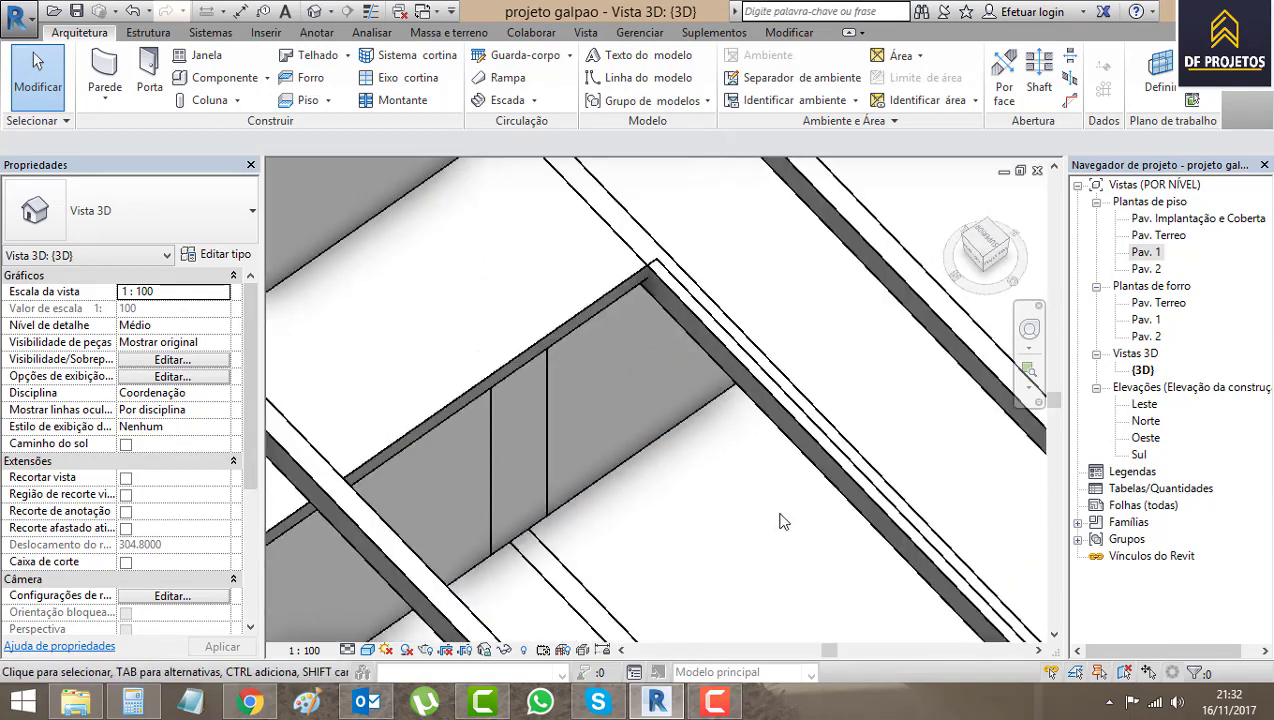
pyautogui.moveTo(782, 520)
pyautogui.keyDown('shift'); pyautogui.mouseDown(button='middle')
pyautogui.moveTo(826, 441)
pyautogui.moveTo(770, 580)
pyautogui.mouseUp(button='middle'); pyautogui.keyUp('shift')
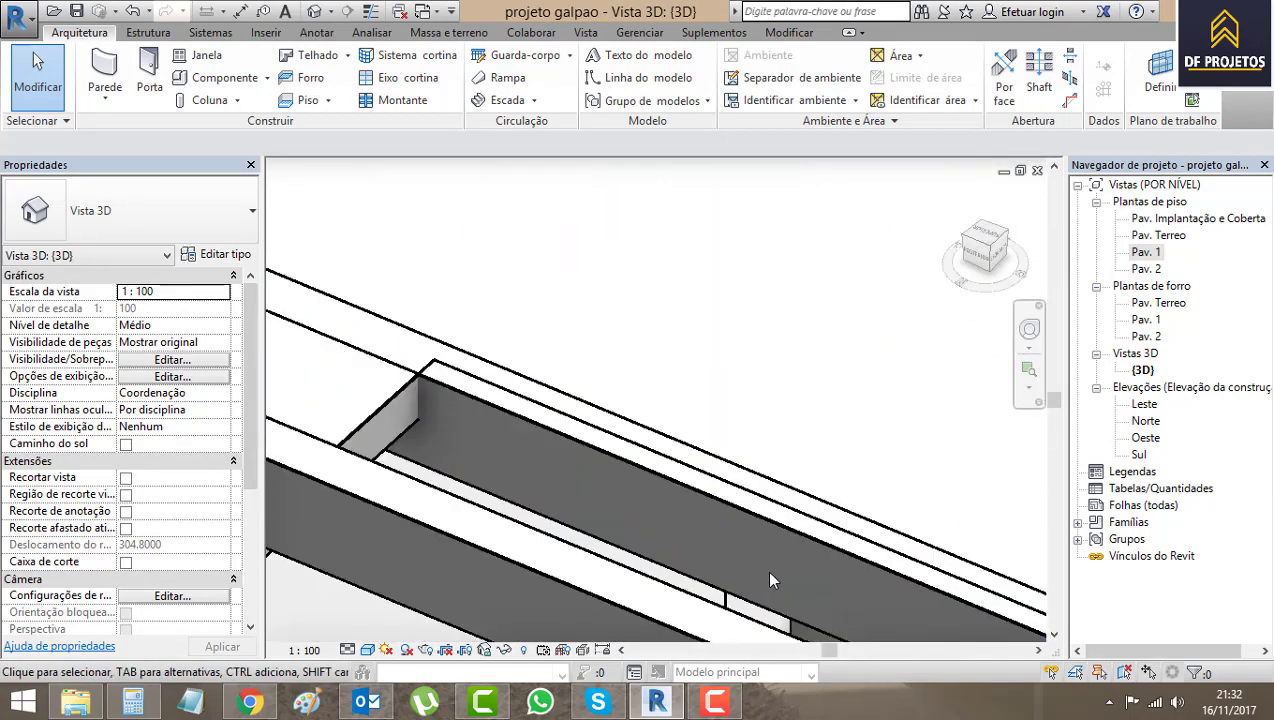
pyautogui.click(376, 418)
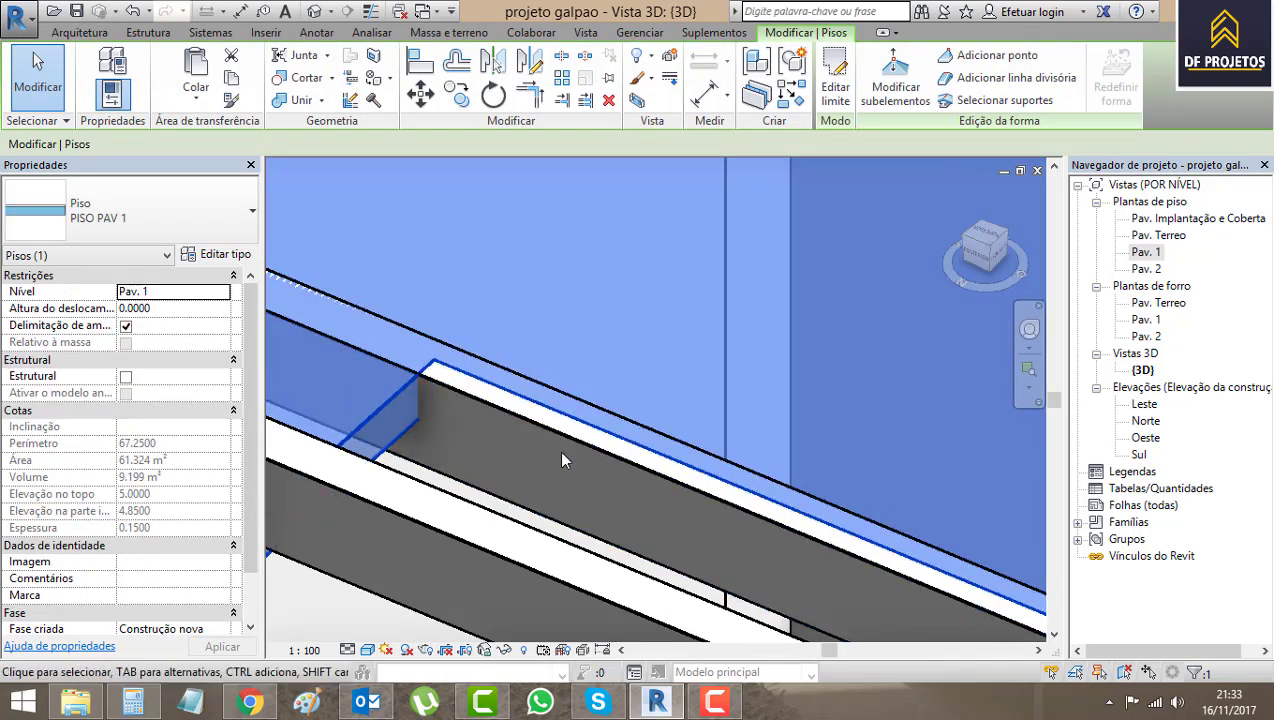
pyautogui.keyDown('shift'); pyautogui.moveTo(624, 437); pyautogui.dragTo(590, 465, button='middle'); pyautogui.keyUp('shift')
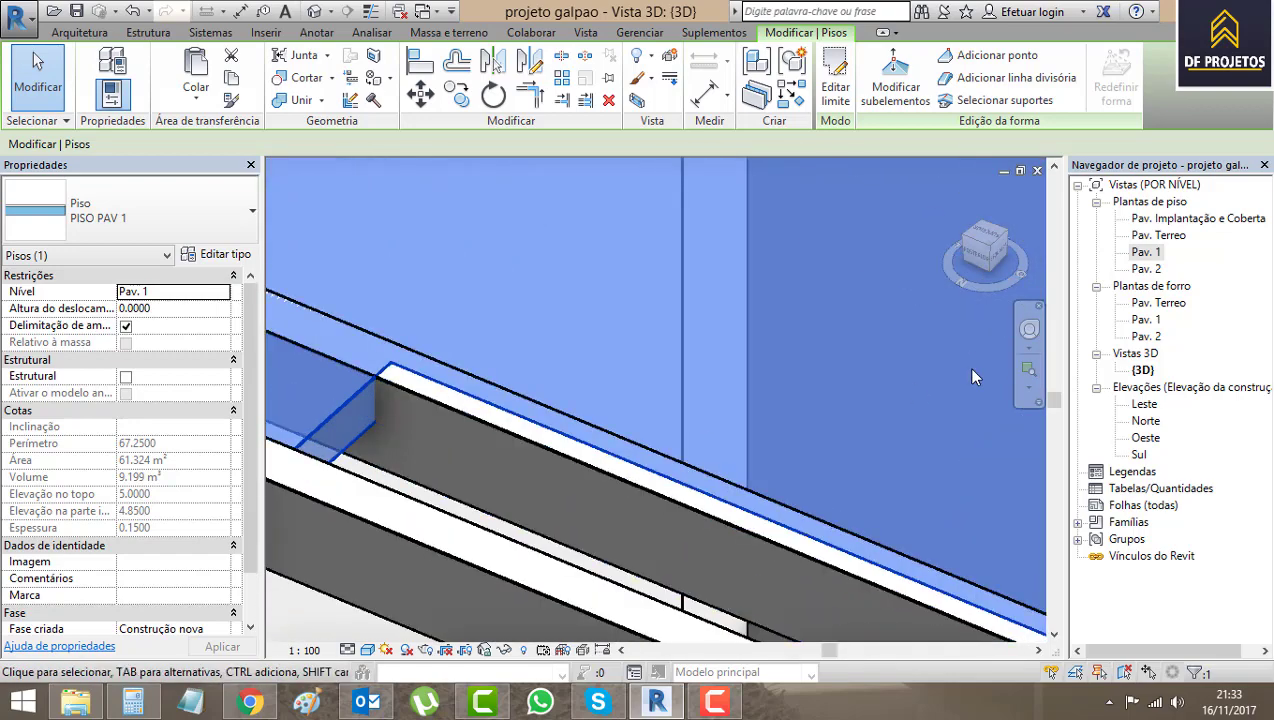
# - Reopen the Pav. 1 plan, set its underlay base level to Pav. Terreo, and reselect the floor
pyautogui.doubleClick(1147, 253)
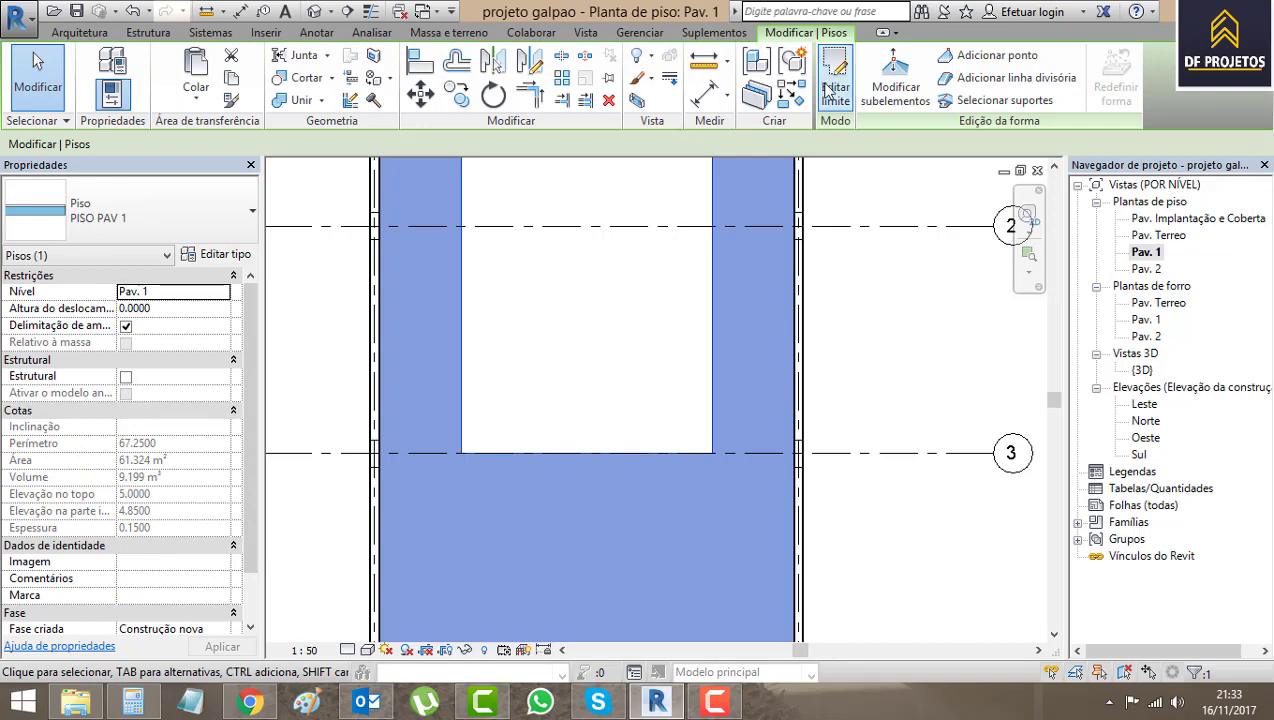
pyautogui.click(335, 274)
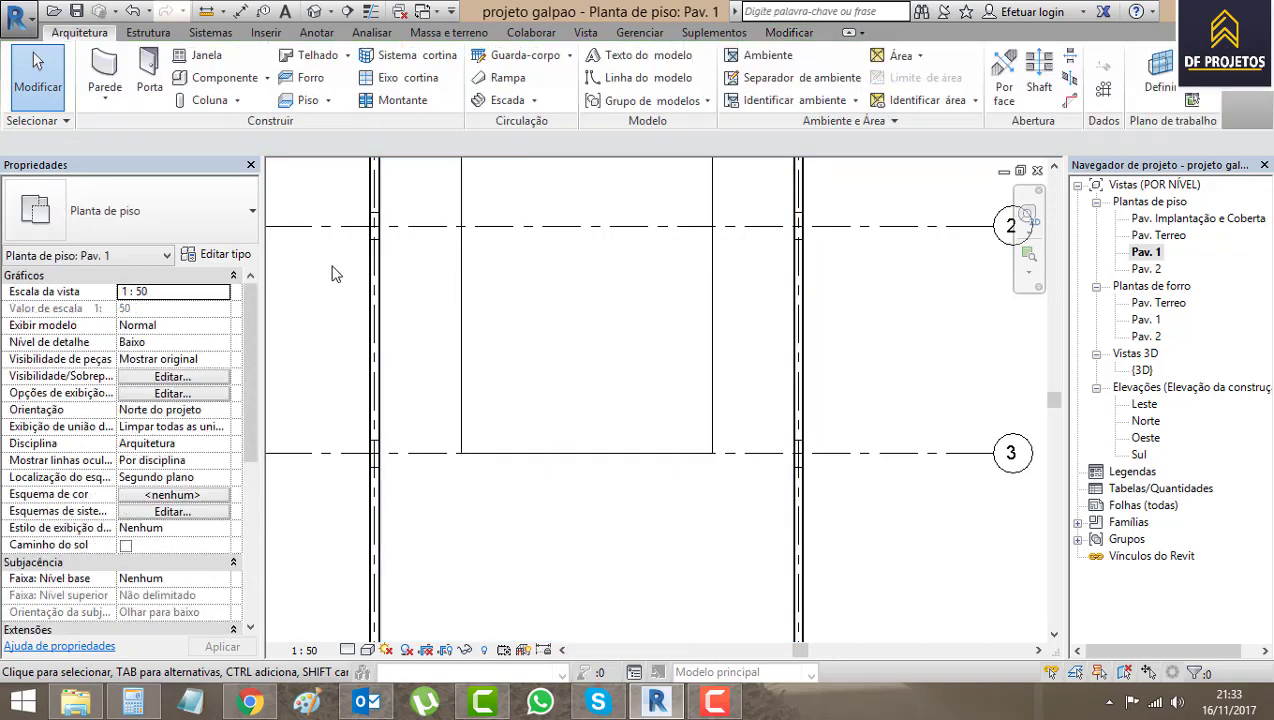
pyautogui.moveTo(248, 325); pyautogui.dragTo(250, 384)
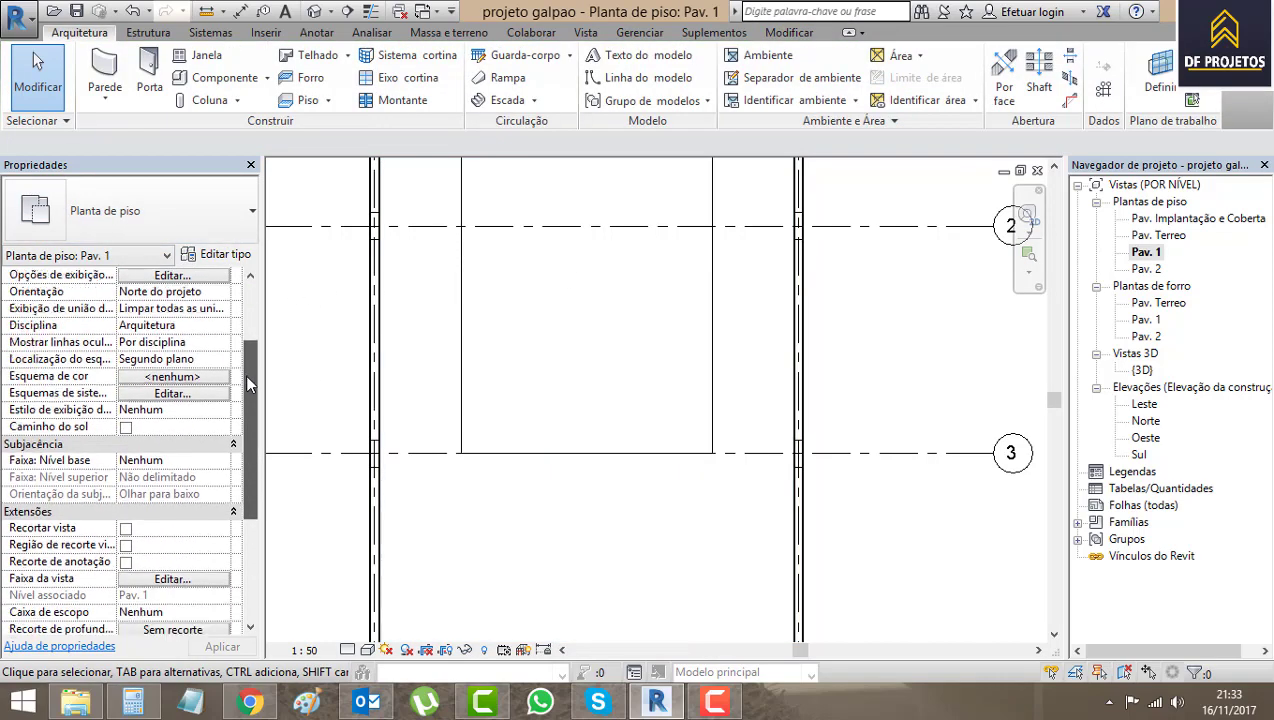
pyautogui.click(222, 462)
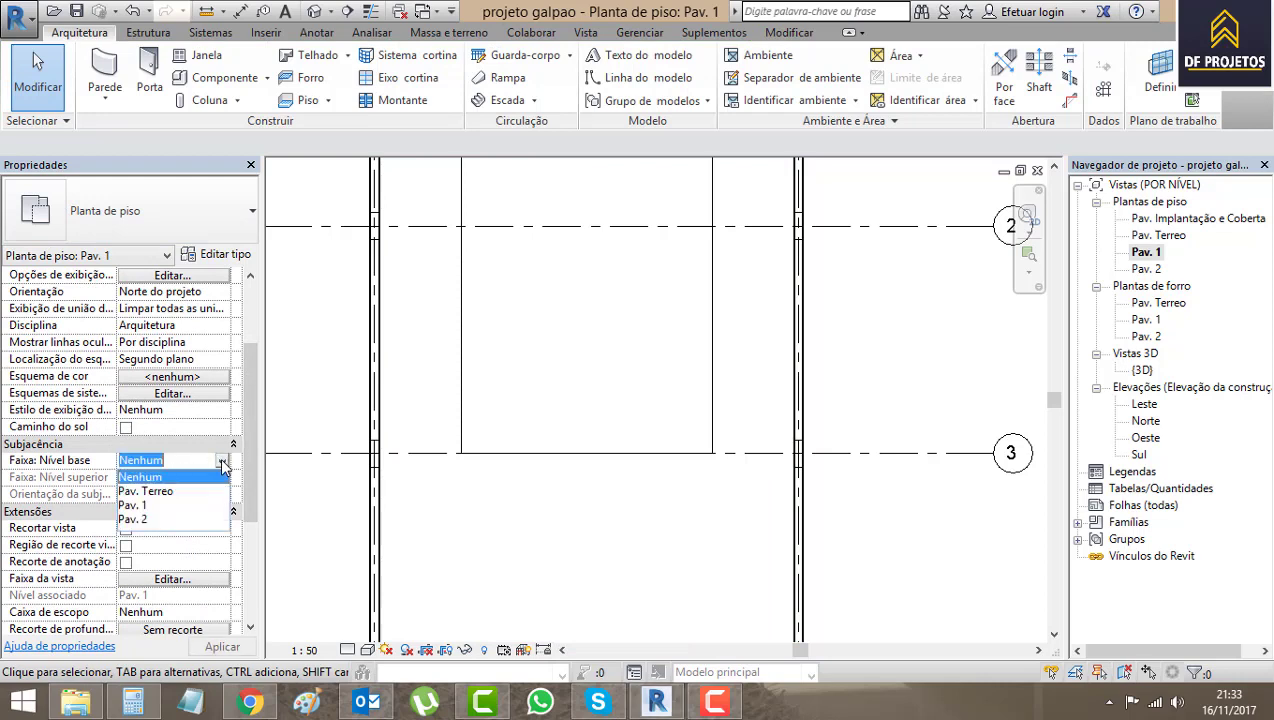
pyautogui.click(162, 492)
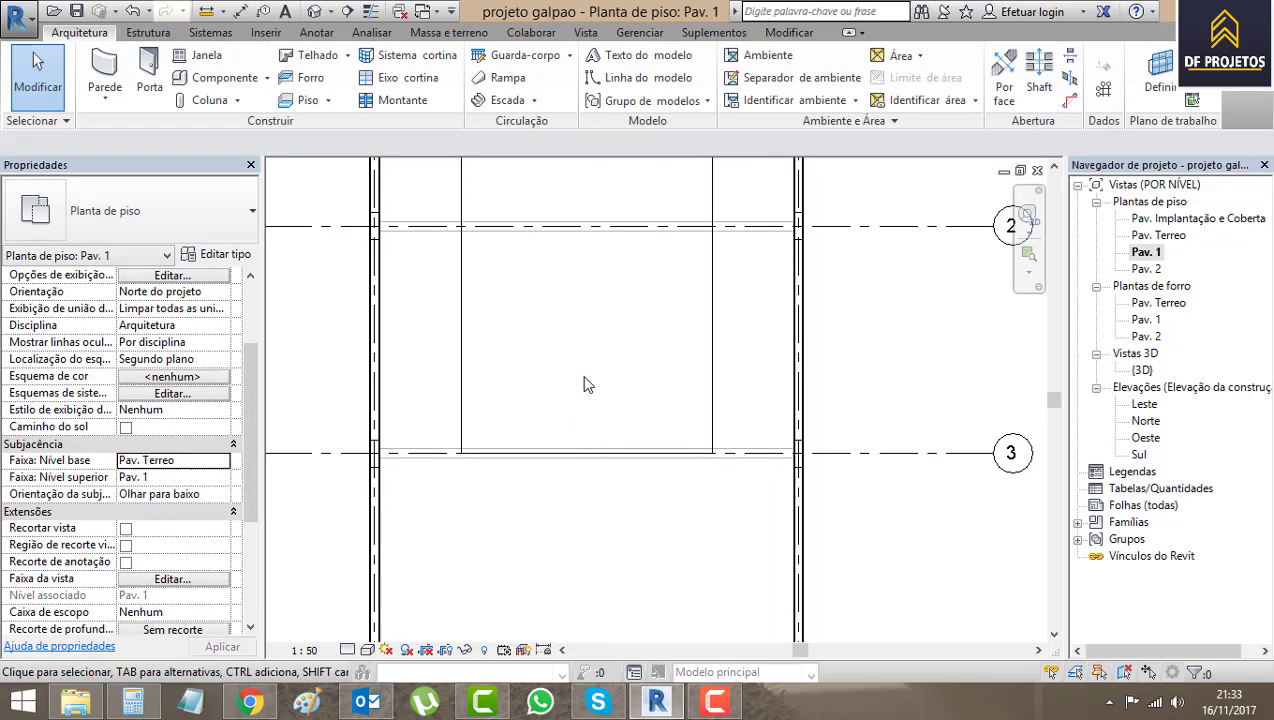
pyautogui.scroll(3, 575, 450)
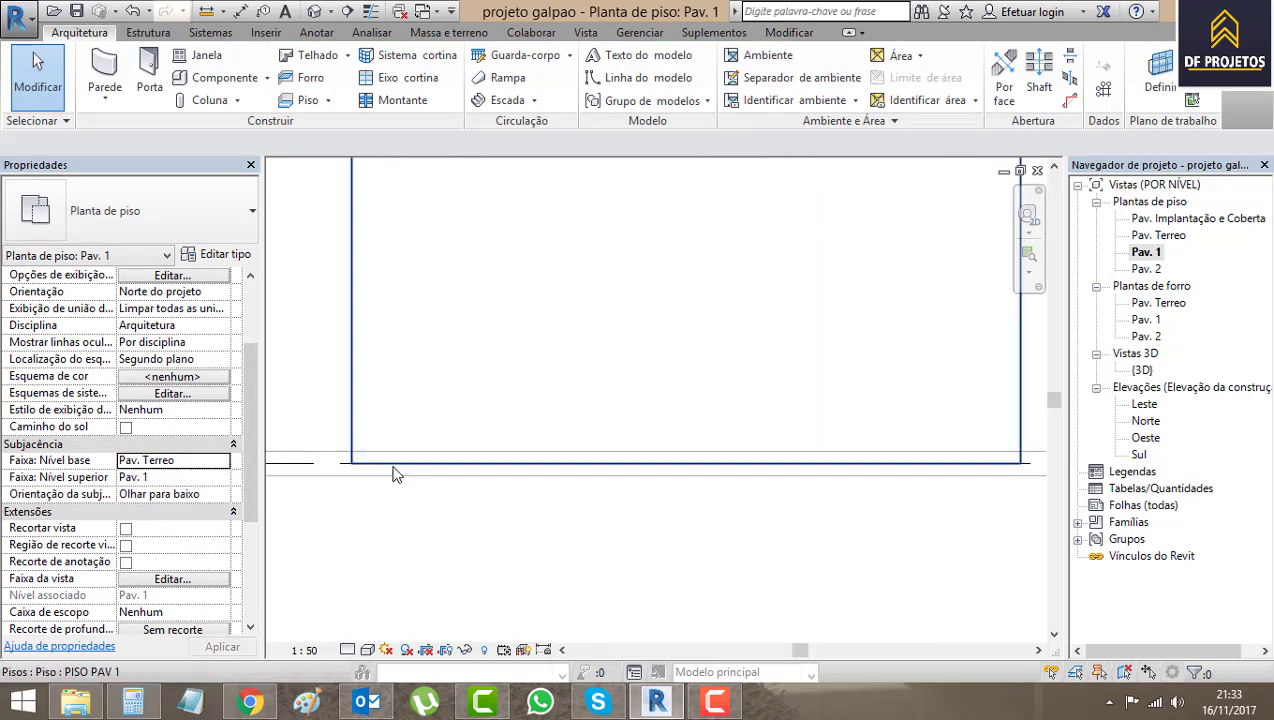
pyautogui.click(356, 262)
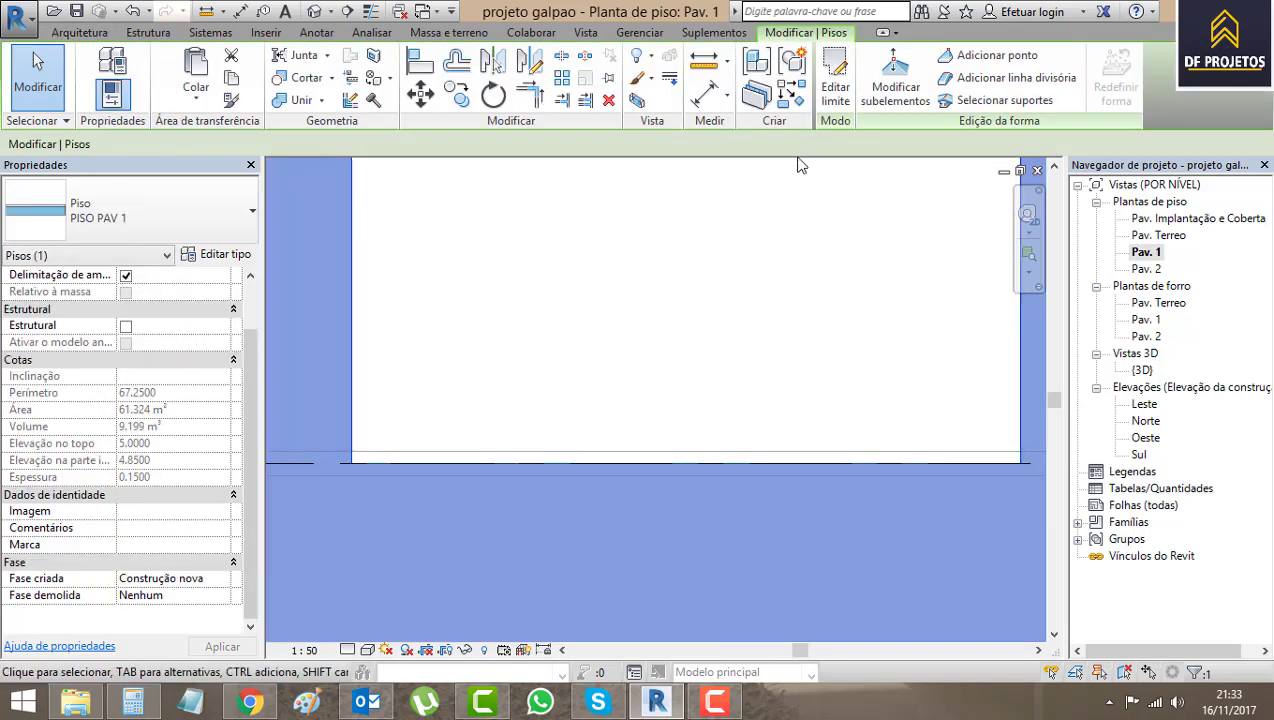
# - Edit the floor boundary, align the opening's bottom edge to the beam, and finish for 61.635 m²
pyautogui.click(836, 68)
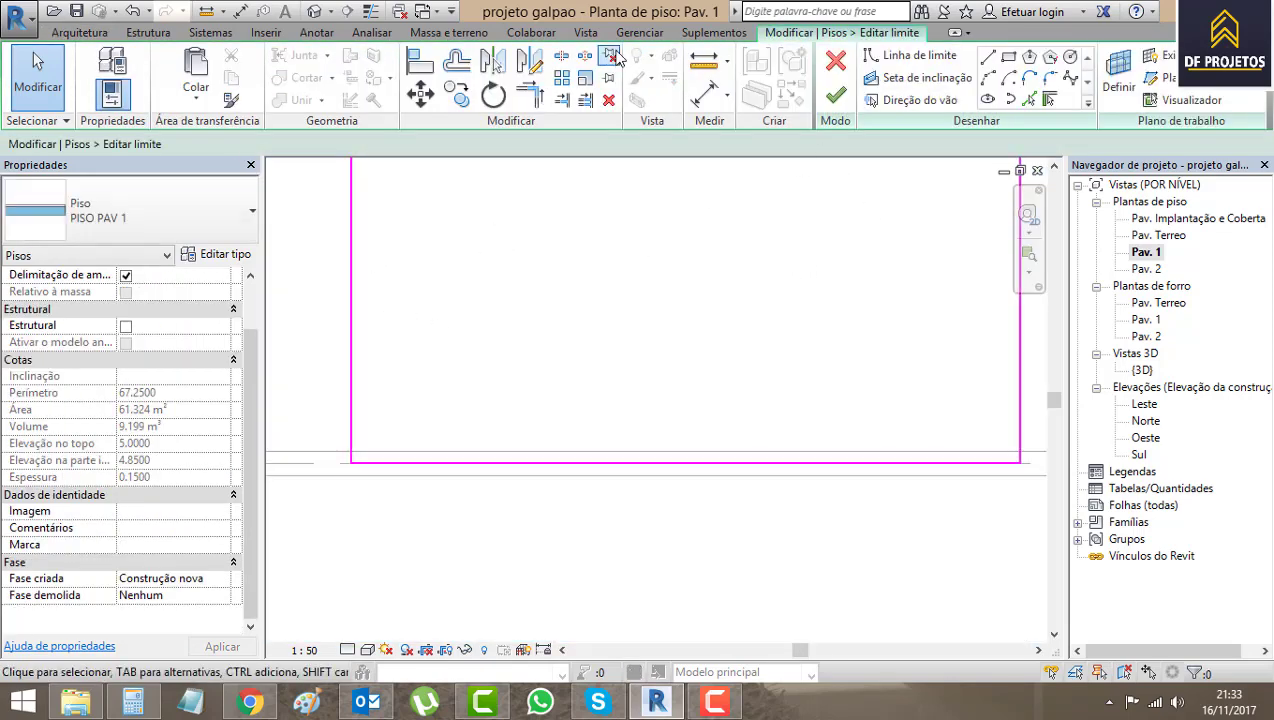
pyautogui.click(422, 70)
pyautogui.scroll(3, 505, 466)
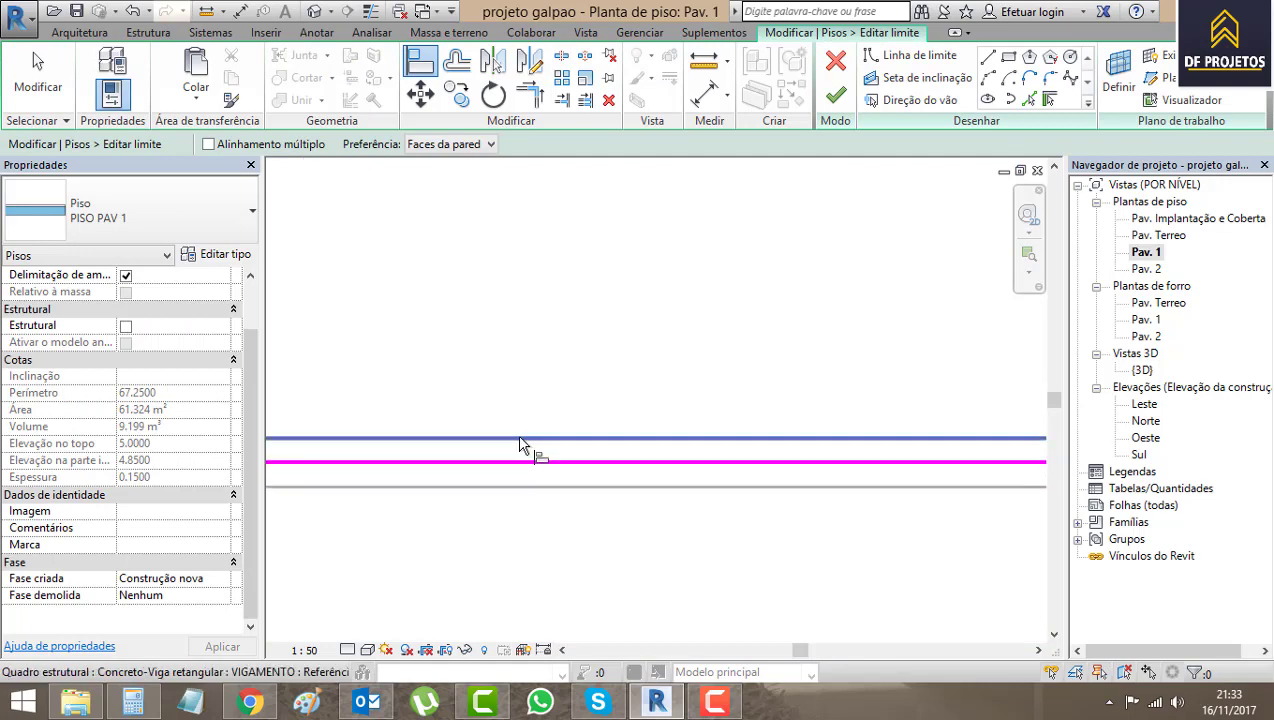
pyautogui.click(520, 440)
pyautogui.click(528, 461)
pyautogui.scroll(-4, 540, 475)
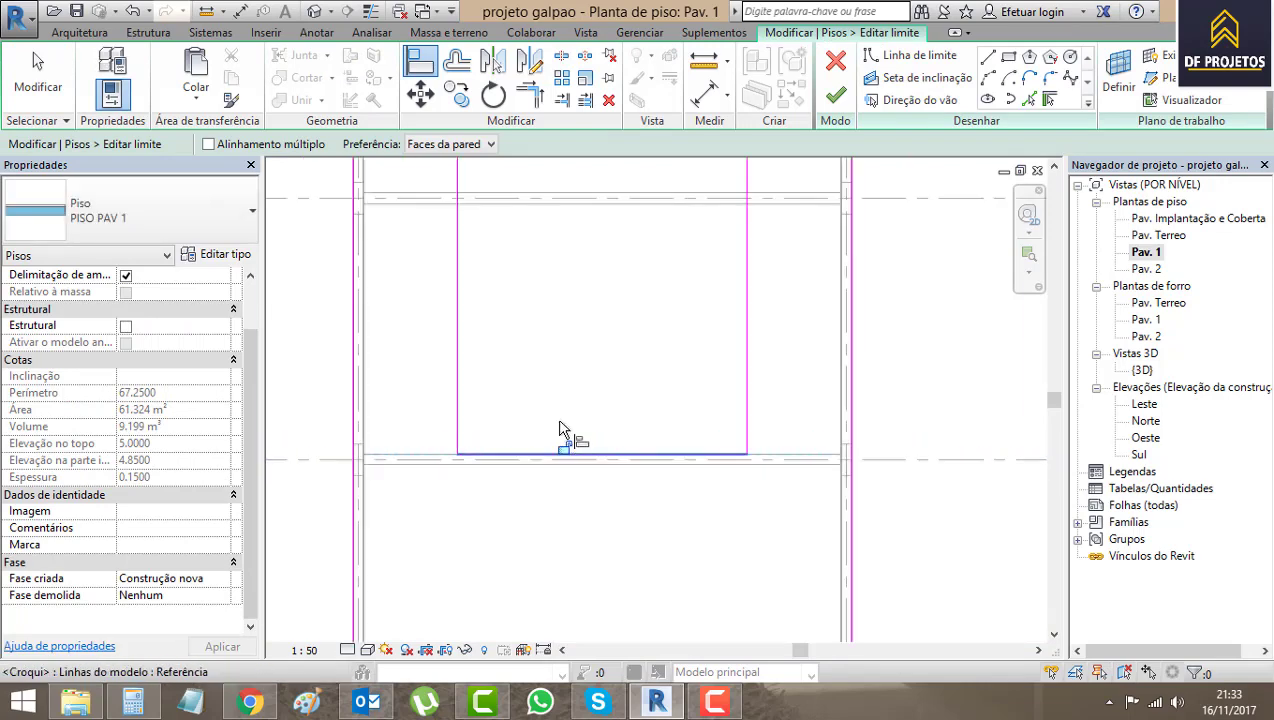
pyautogui.click(838, 104)
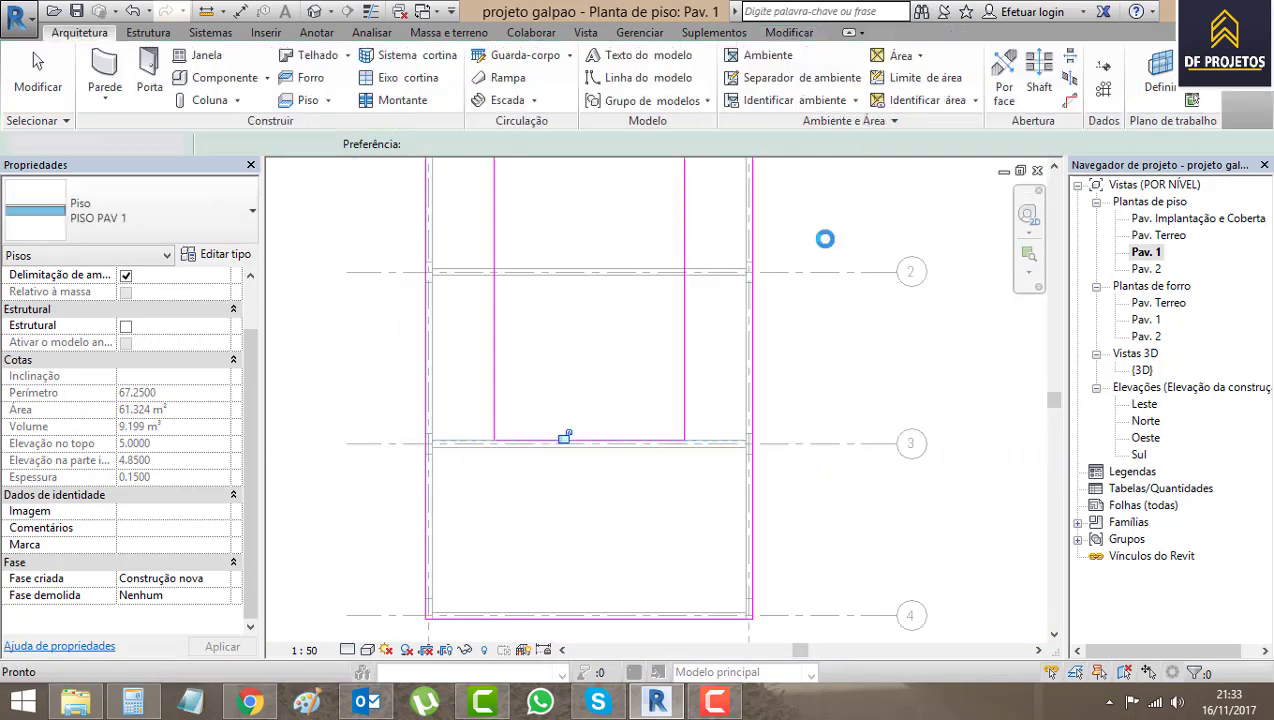
pyautogui.click(682, 362)
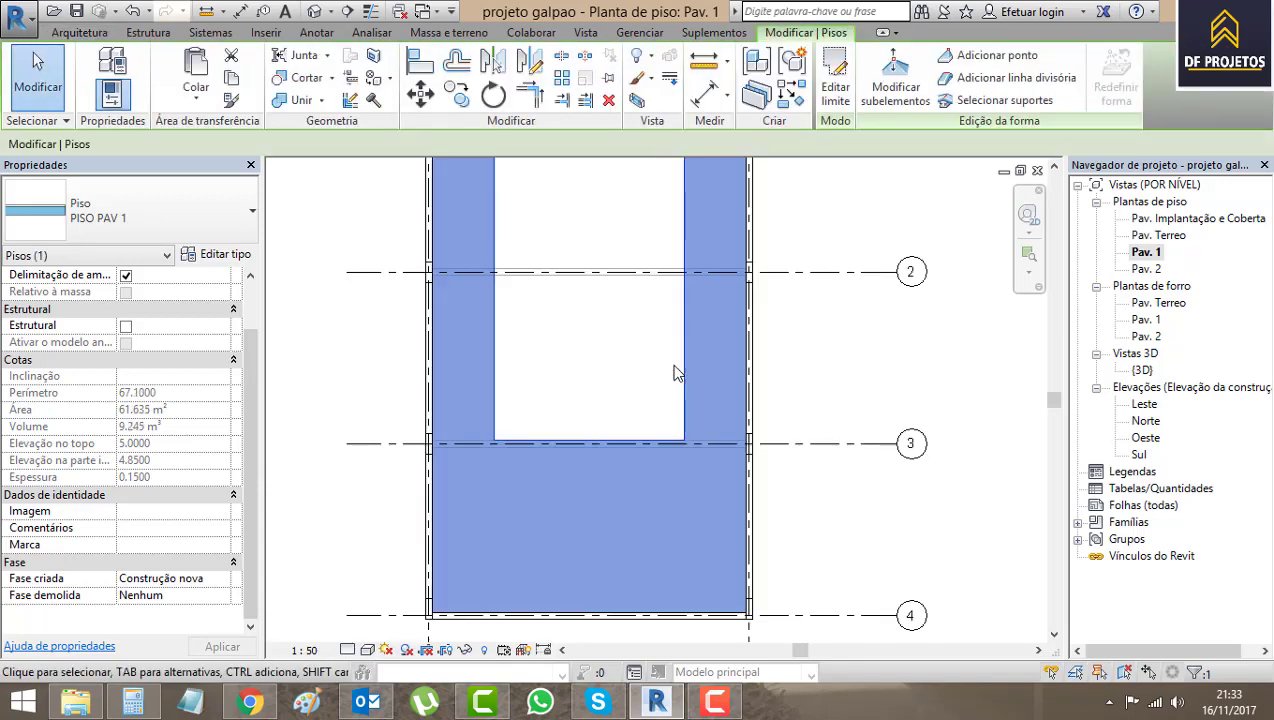
pyautogui.click(655, 382)
pyautogui.scroll(-1, 690, 378)
pyautogui.scroll(-2, 720, 375)
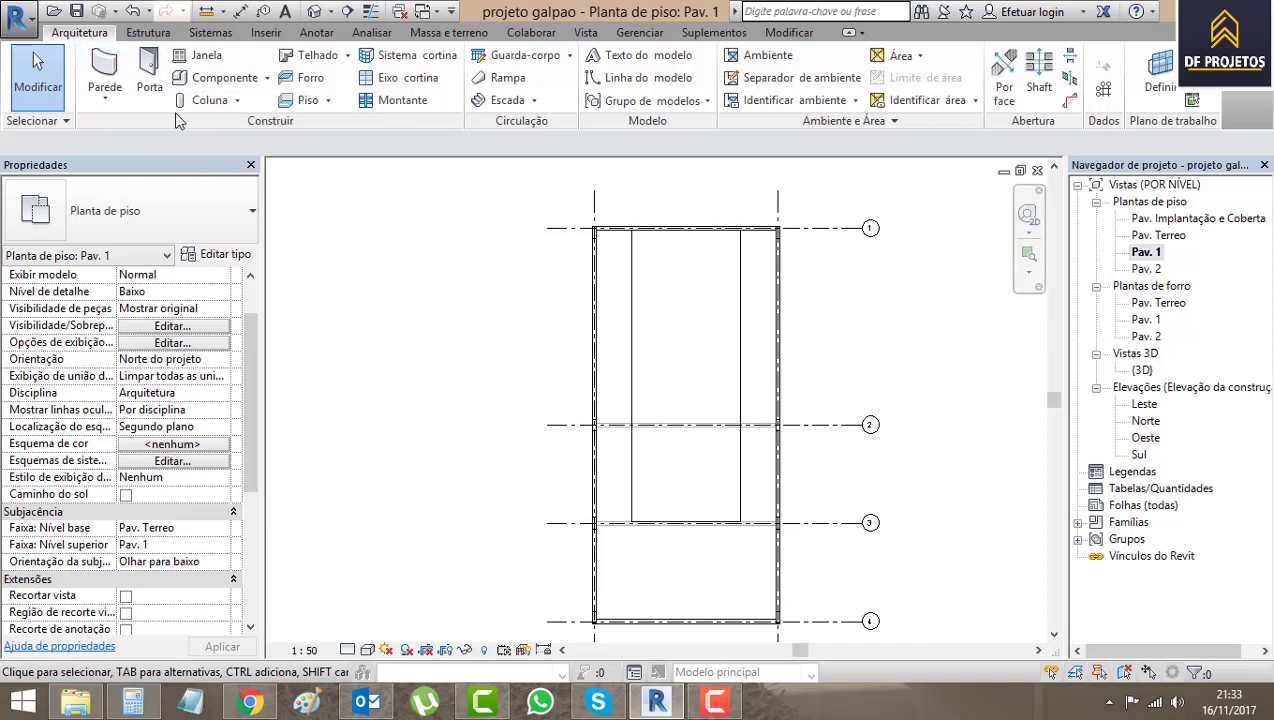
# - Place a structural beam starting on the top beam across the Pav. 1 plan
pyautogui.click(150, 33)
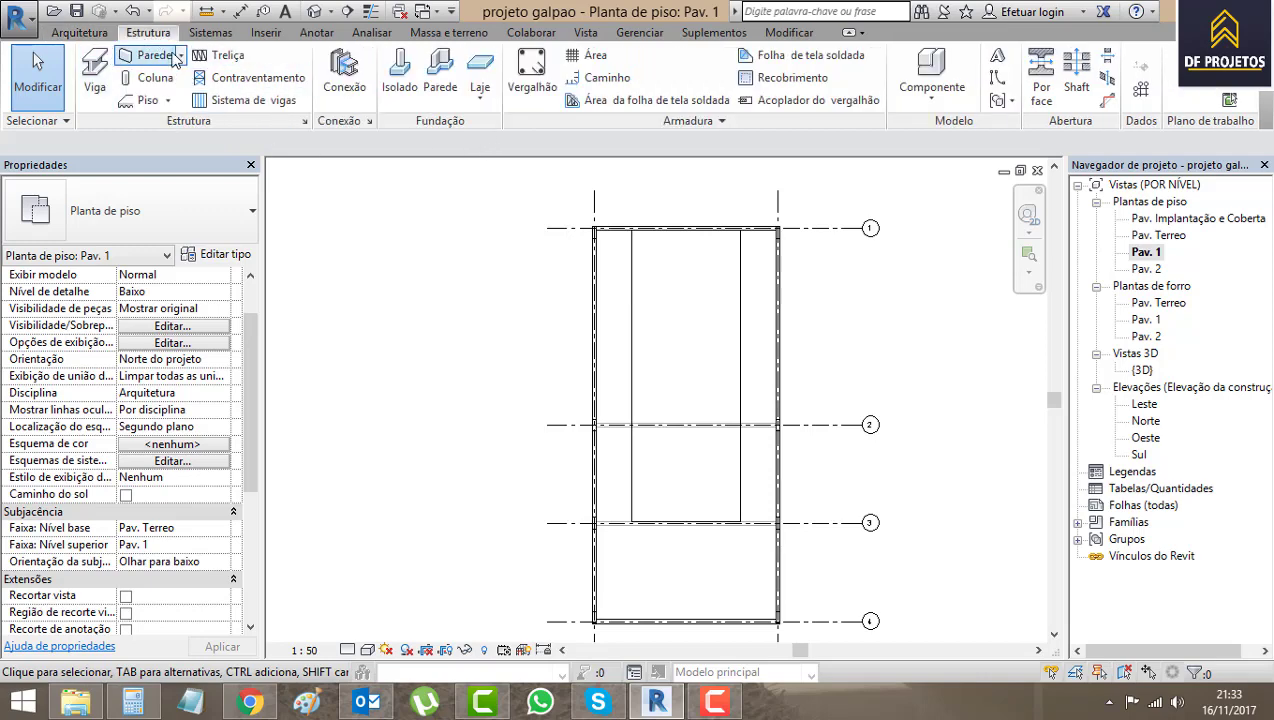
pyautogui.click(95, 72)
pyautogui.scroll(2, 620, 240)
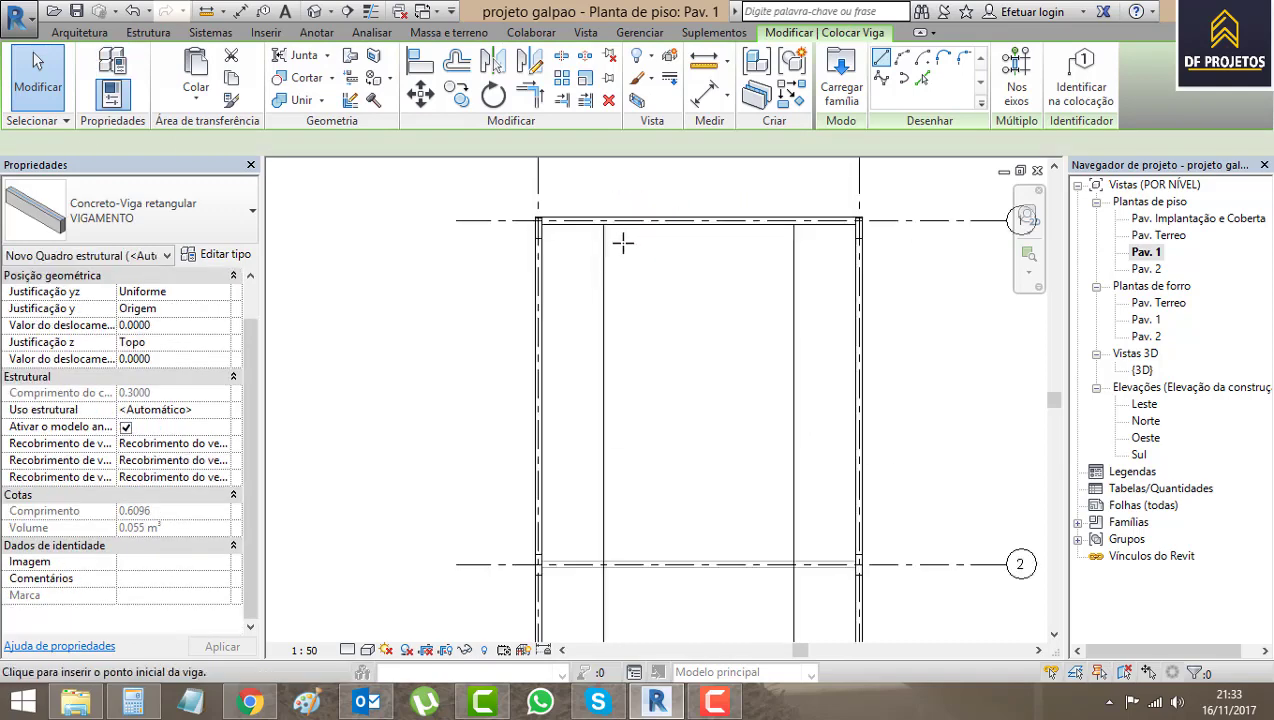
pyautogui.scroll(2, 622, 242)
pyautogui.scroll(2, 590, 215)
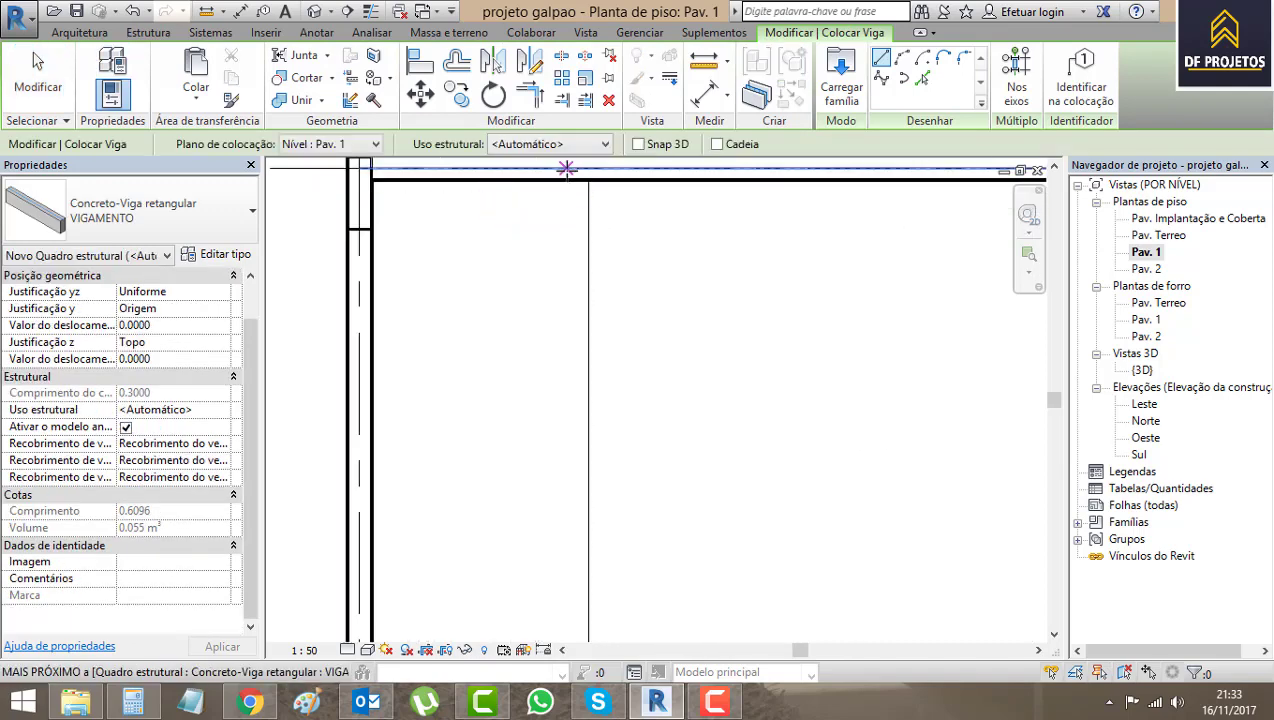
pyautogui.click(573, 175)
pyautogui.scroll(-3, 569, 381)
pyautogui.scroll(1, 620, 511)
pyautogui.scroll(1, 620, 511)
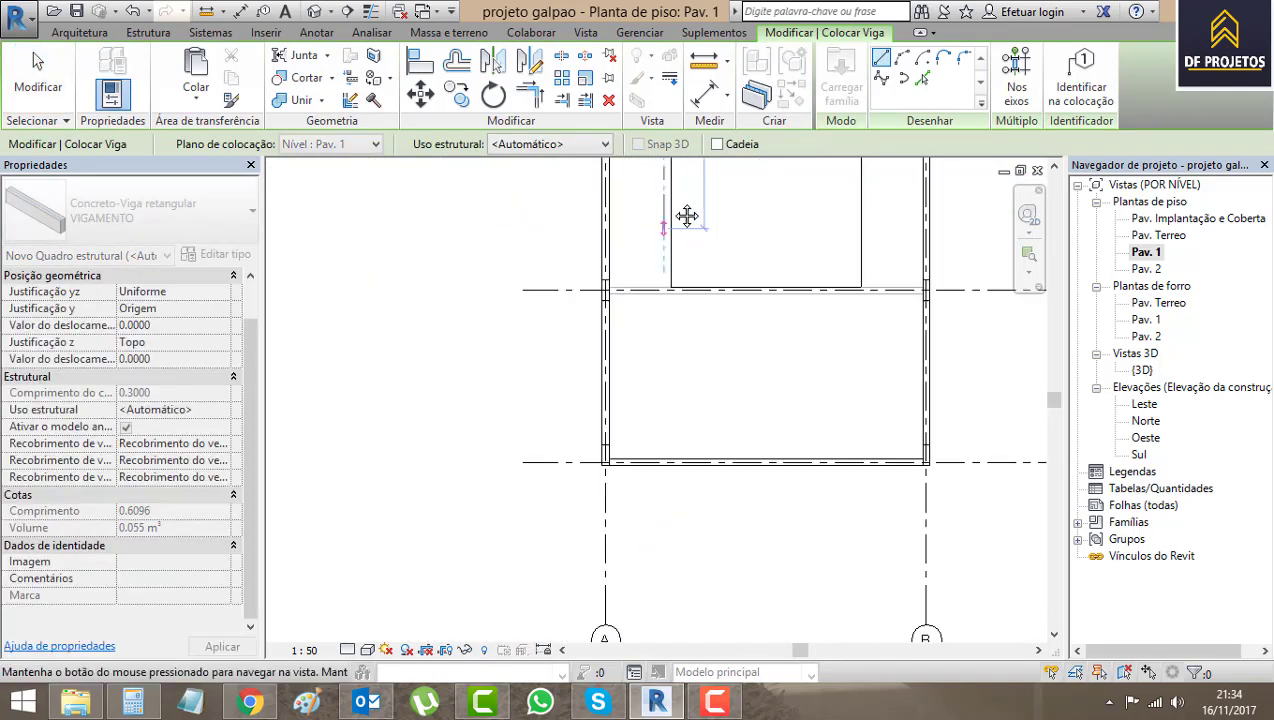
pyautogui.scroll(-1, 649, 387)
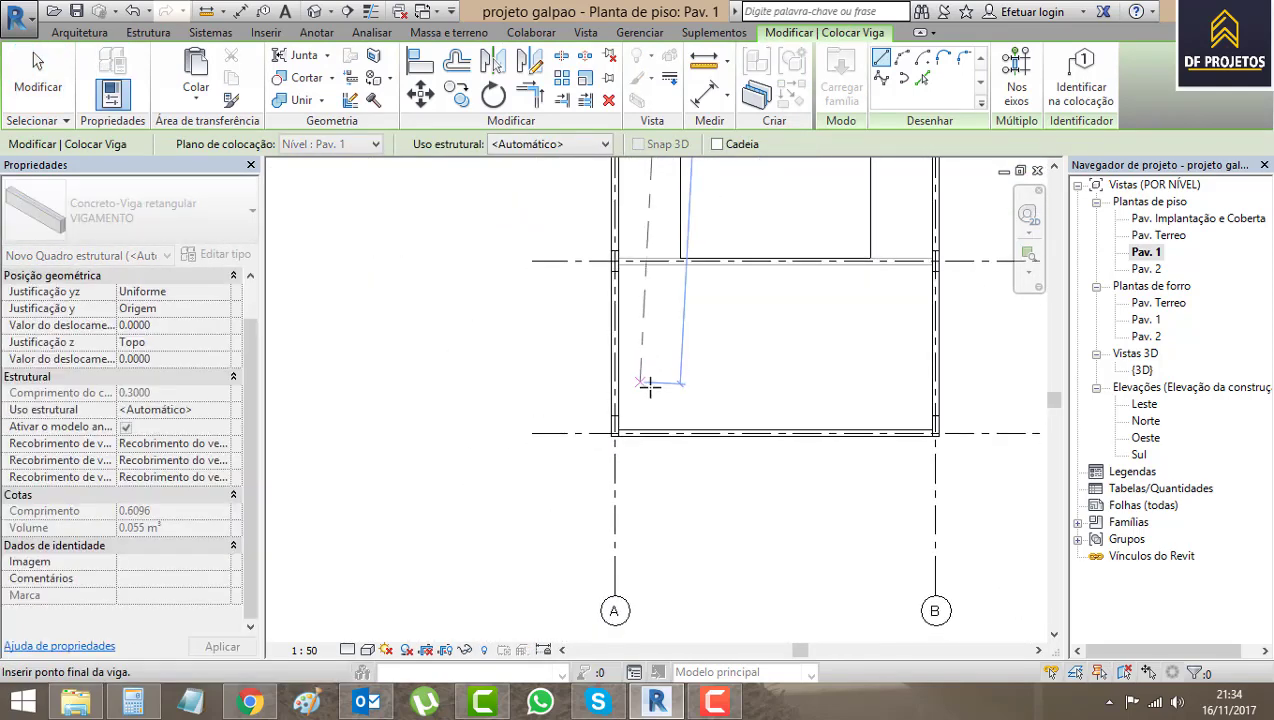
pyautogui.click(853, 328)
pyautogui.scroll(1, 800, 420)
# - Place a vertical beam from the right column on grid 1 down to grid 4
pyautogui.moveTo(788, 484); pyautogui.dragTo(805, 222, button='middle')
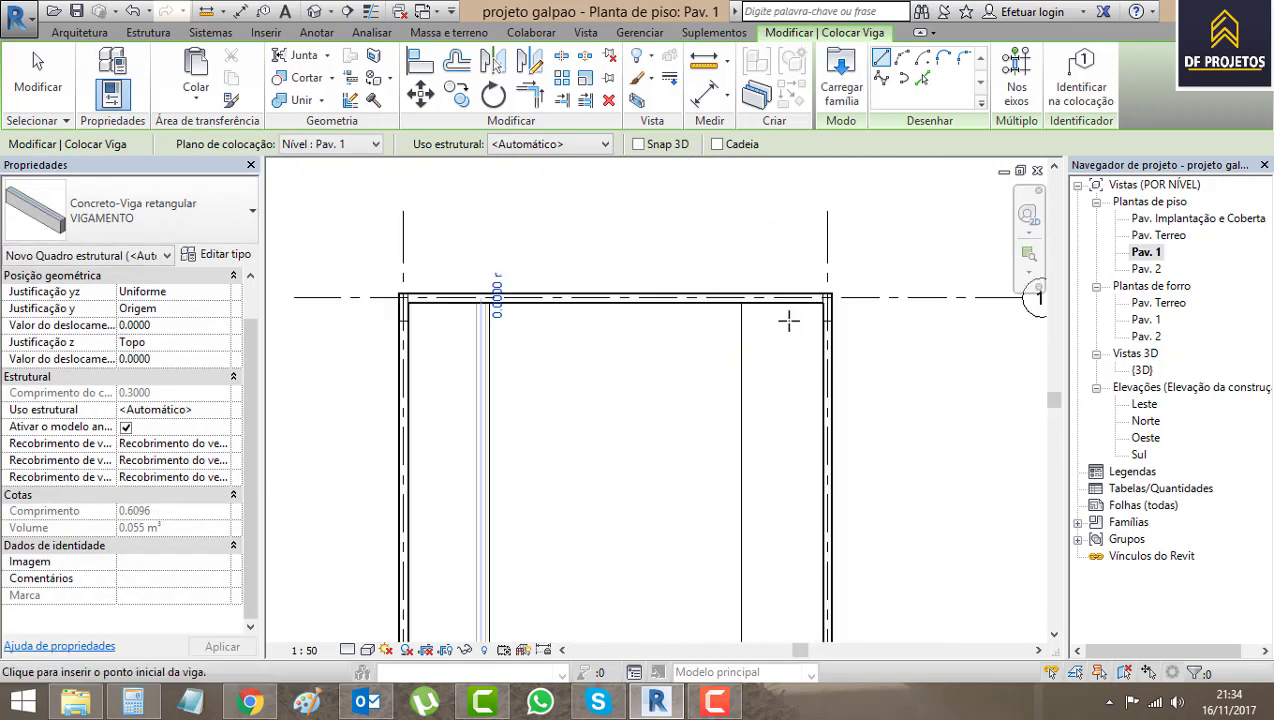
pyautogui.click(800, 272)
pyautogui.scroll(-2, 777, 410)
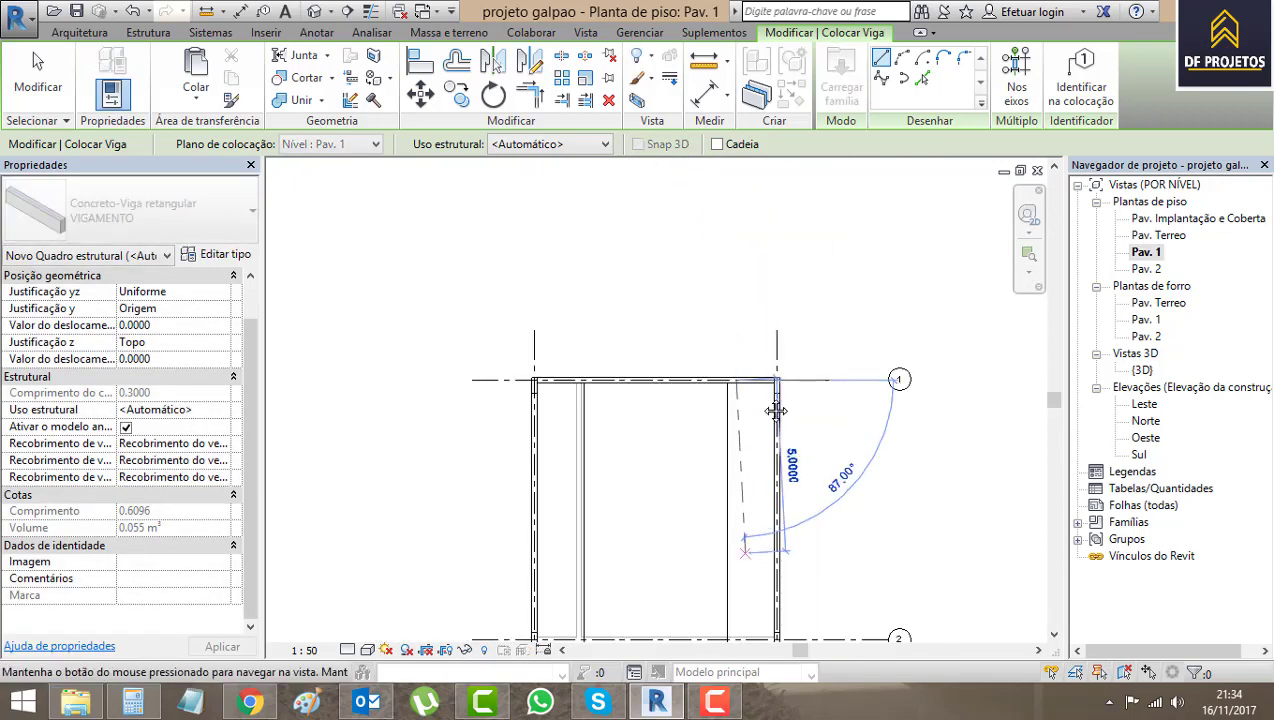
pyautogui.scroll(-2, 777, 410)
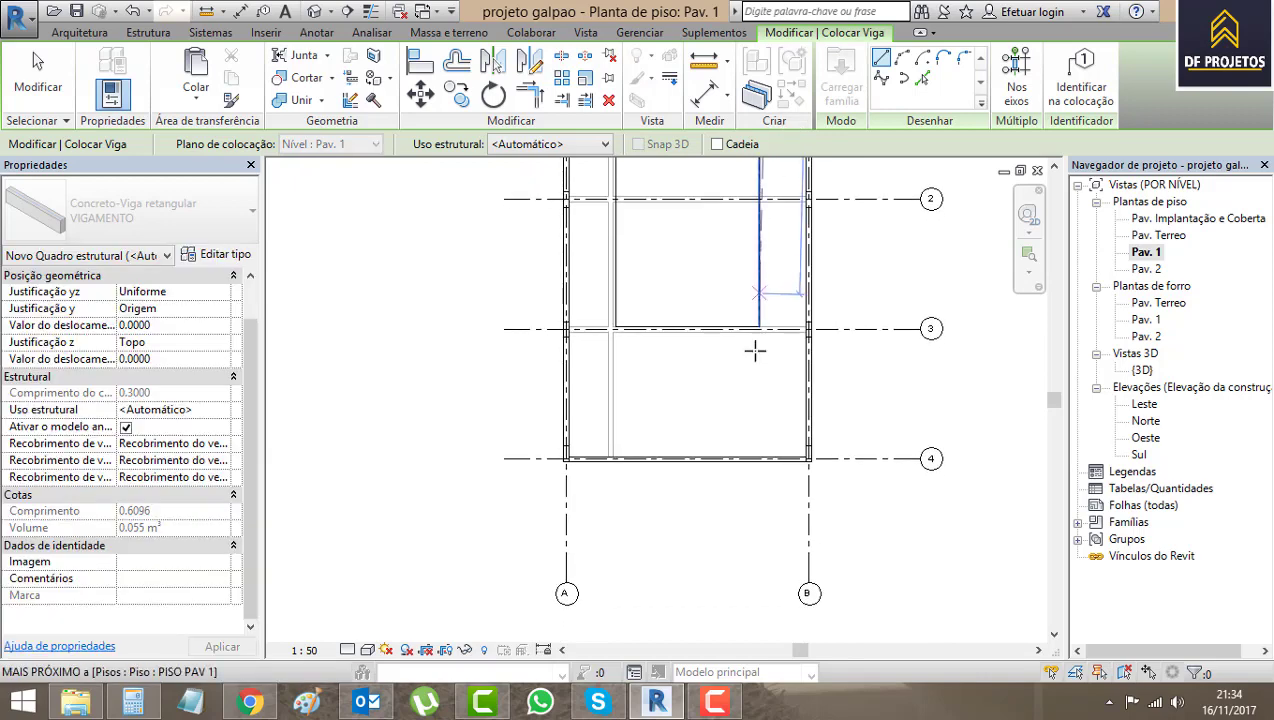
pyautogui.click(770, 459)
pyautogui.click(30, 65)
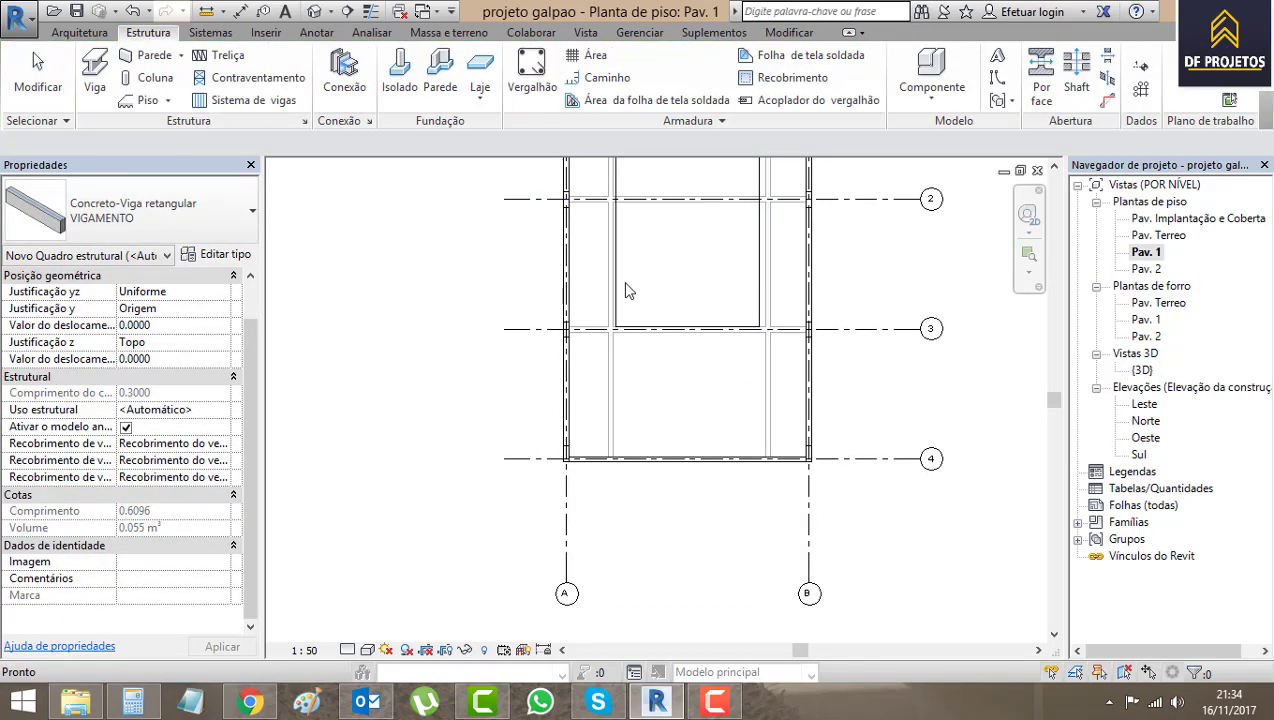
# - Align the newly placed beam onto its reference line with the AL command
pyautogui.scroll(1, 654, 260)
pyautogui.scroll(2, 680, 270)
pyautogui.scroll(2, 720, 278)
pyautogui.scroll(2, 726, 279)
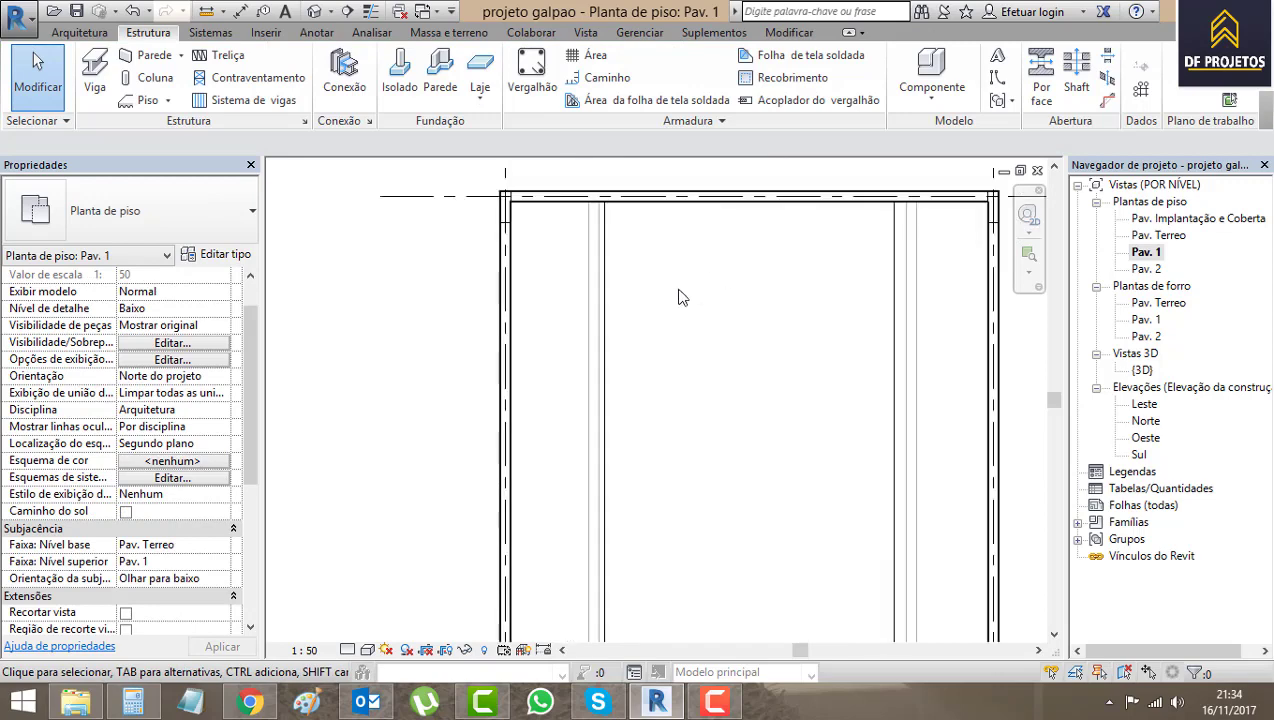
pyautogui.scroll(1, 600, 262)
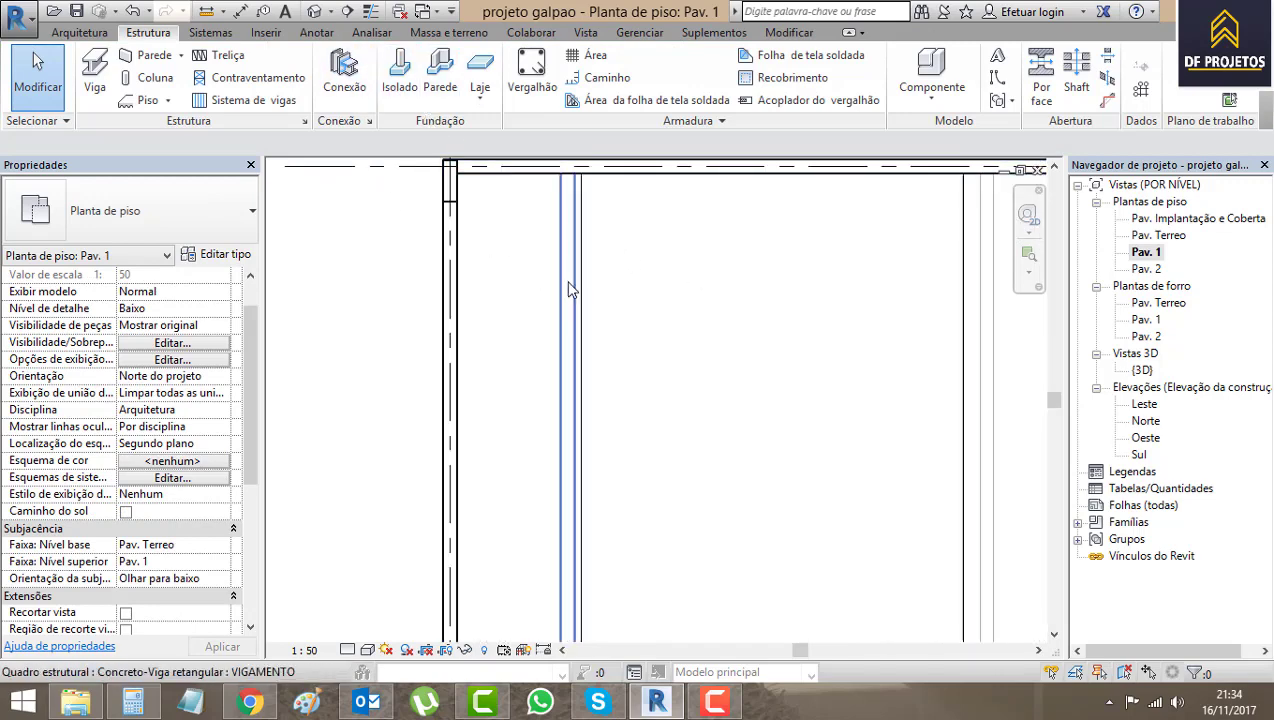
pyautogui.click(568, 289)
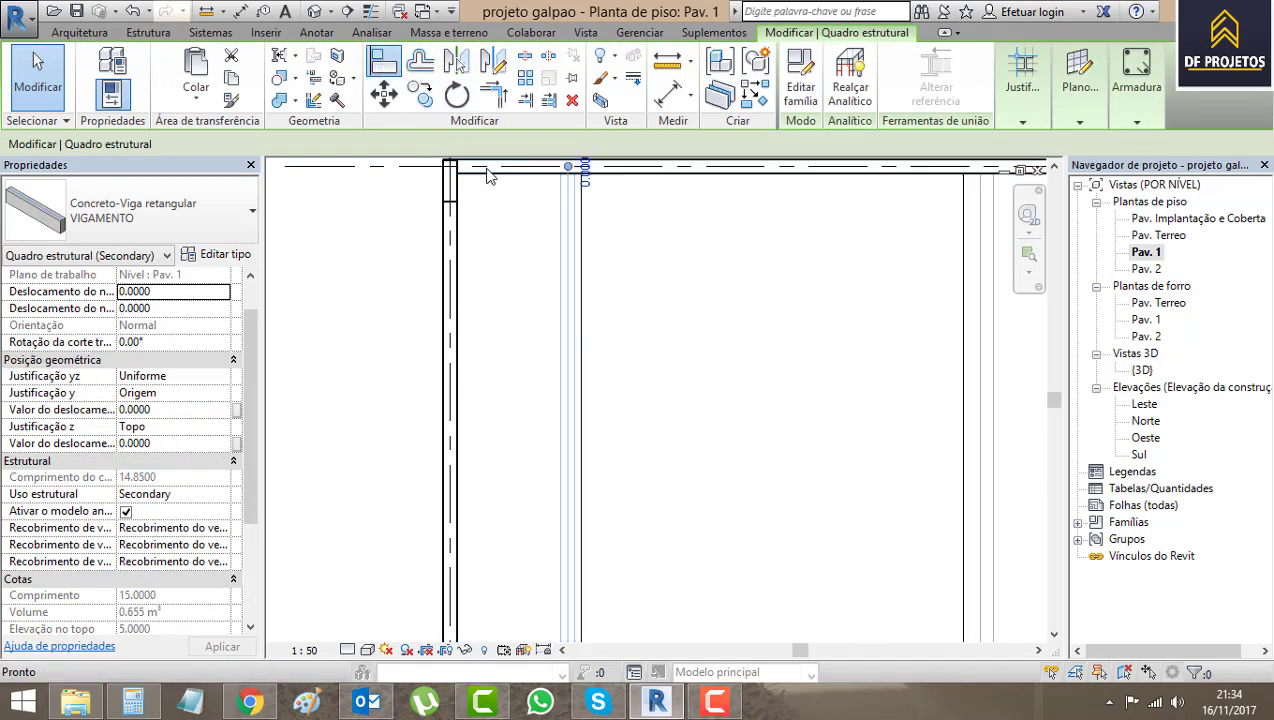
pyautogui.press('a')
pyautogui.press('l')
pyautogui.scroll(2, 560, 262)
pyautogui.click(618, 290)
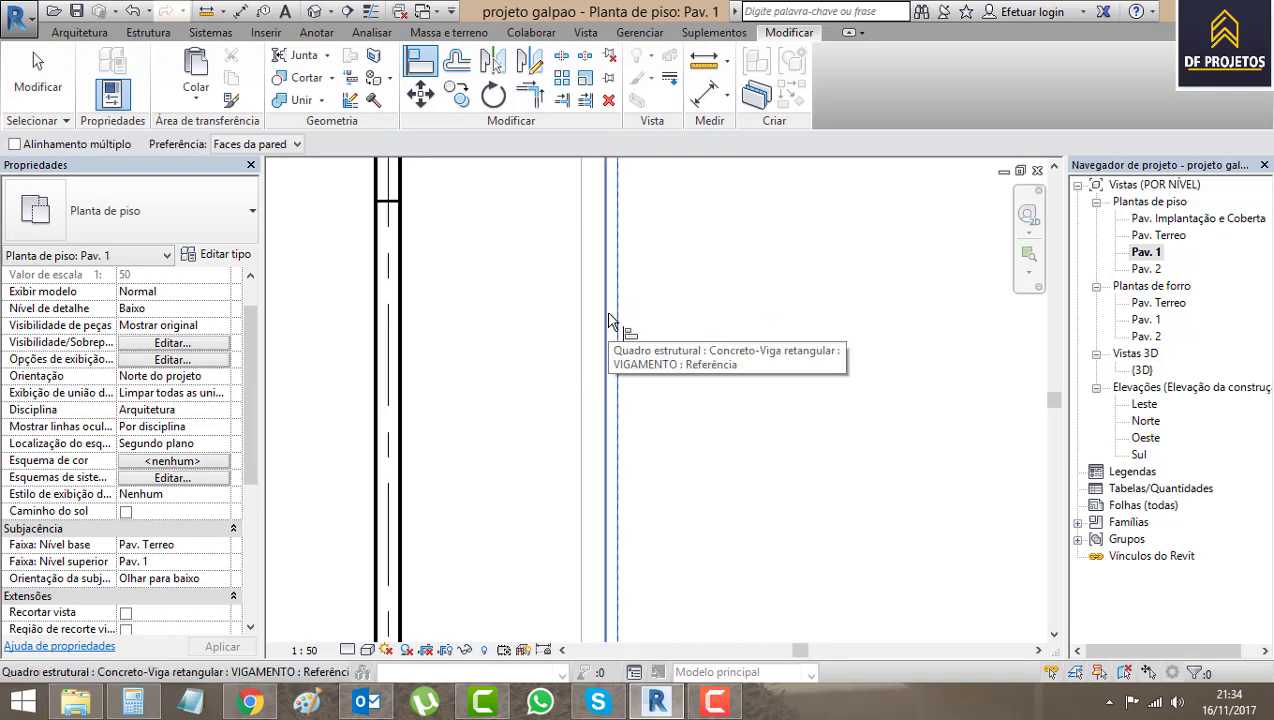
pyautogui.click(605, 315)
pyautogui.scroll(-3, 730, 335)
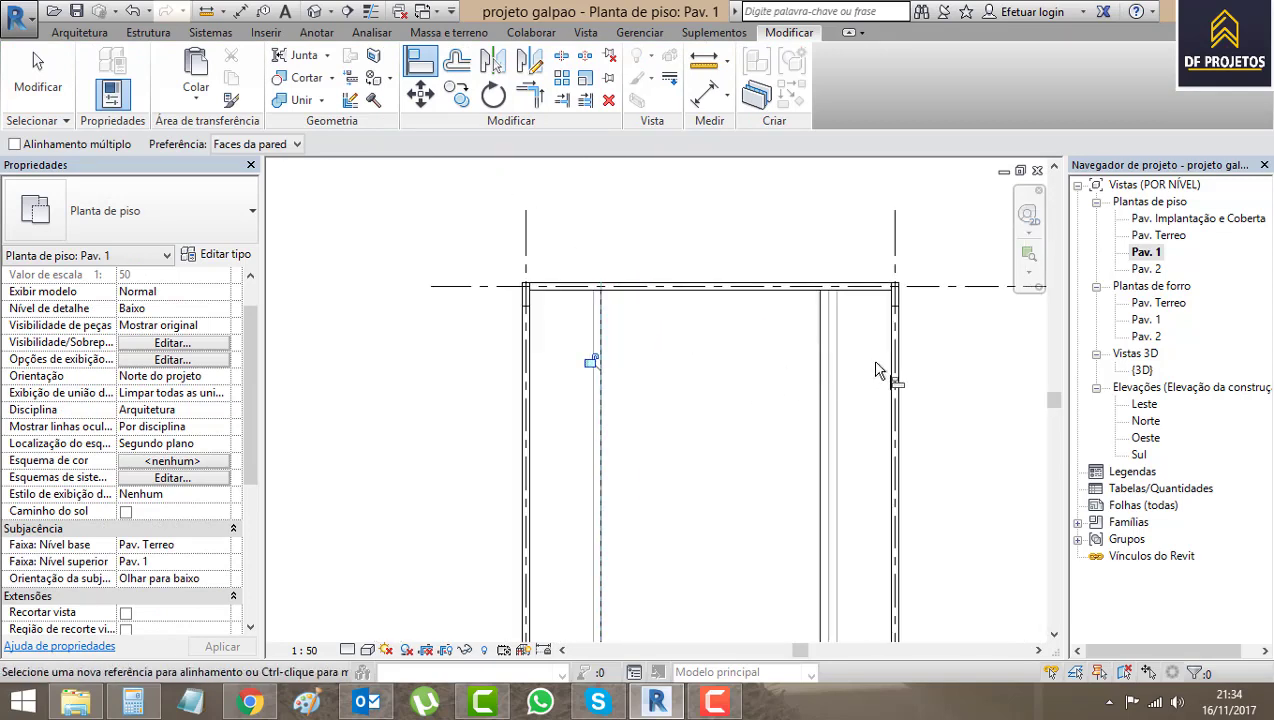
pyautogui.scroll(5, 876, 370)
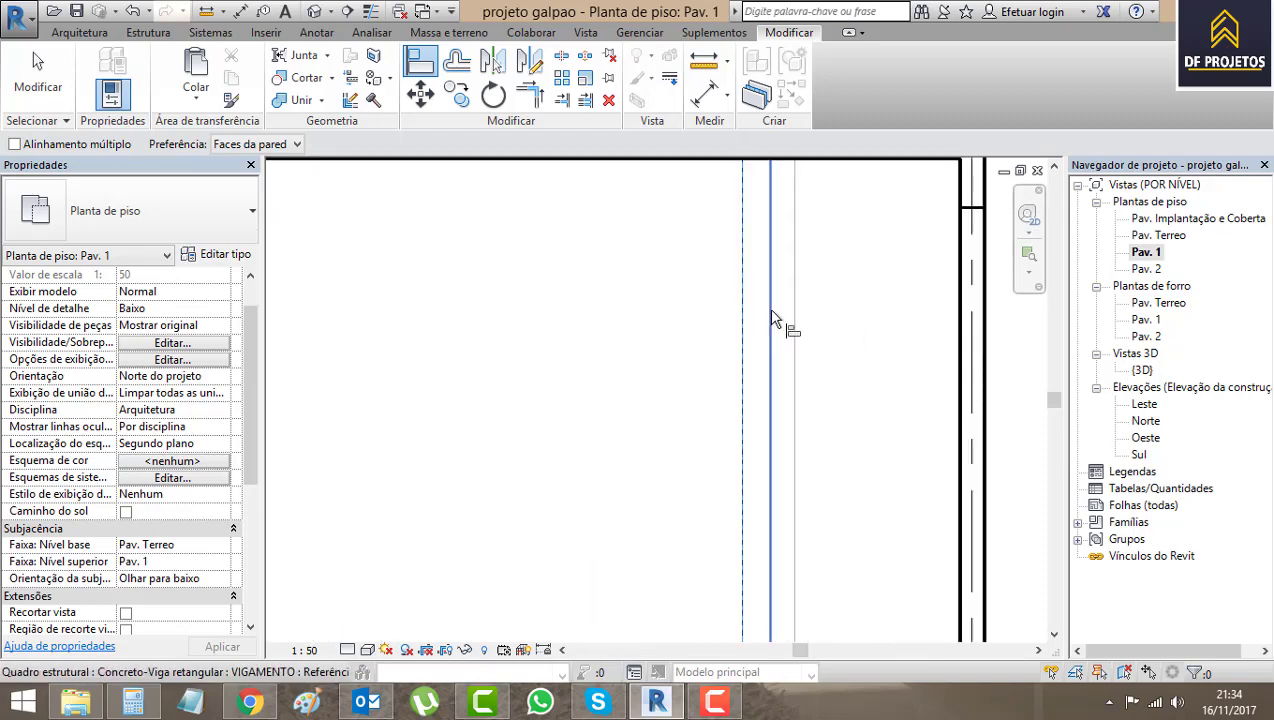
pyautogui.scroll(-2, 625, 340)
pyautogui.click(12, 88)
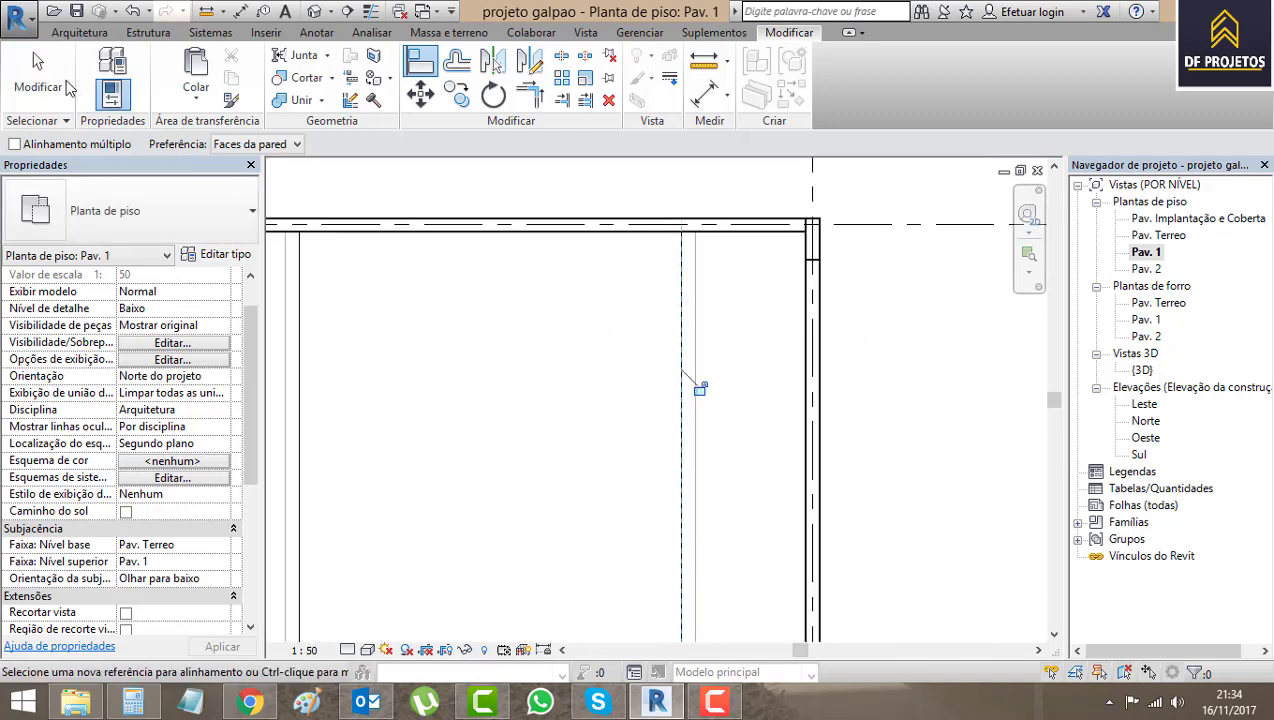
# - Zoom out and center the full Pav. 1 outline from grid 1 to grid 4
pyautogui.scroll(-3, 711, 356)
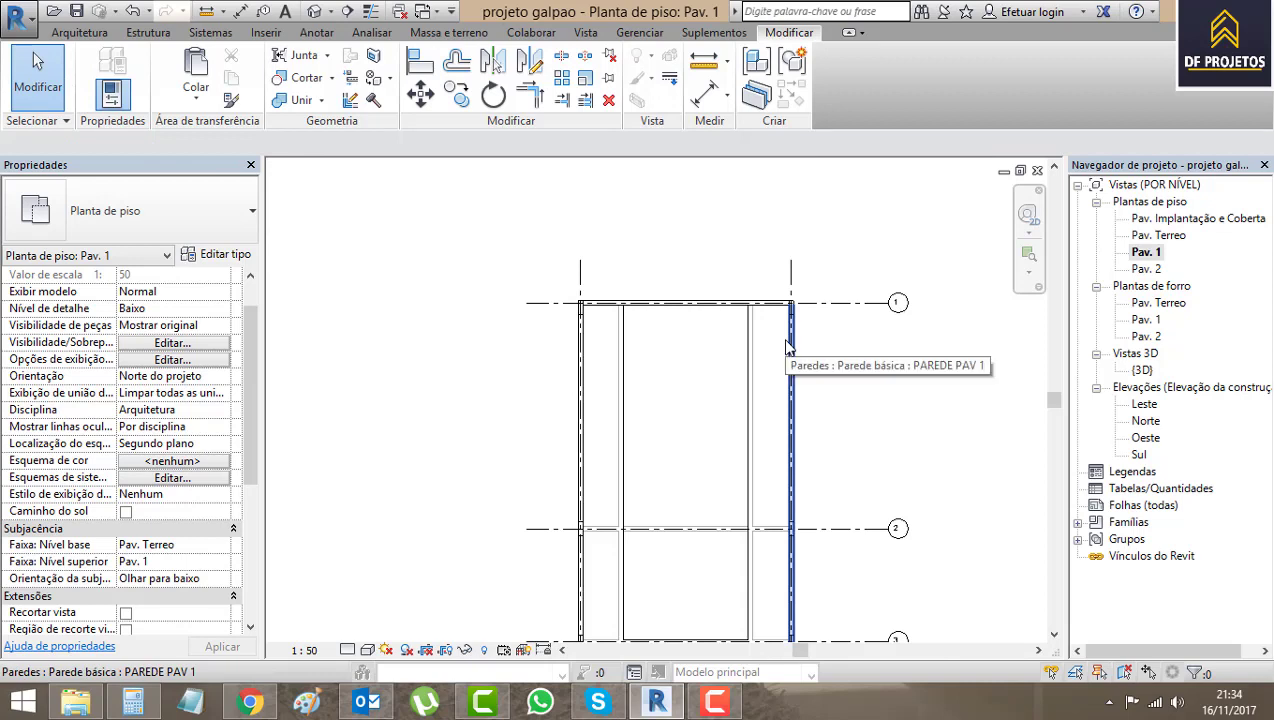
pyautogui.scroll(-2, 728, 356)
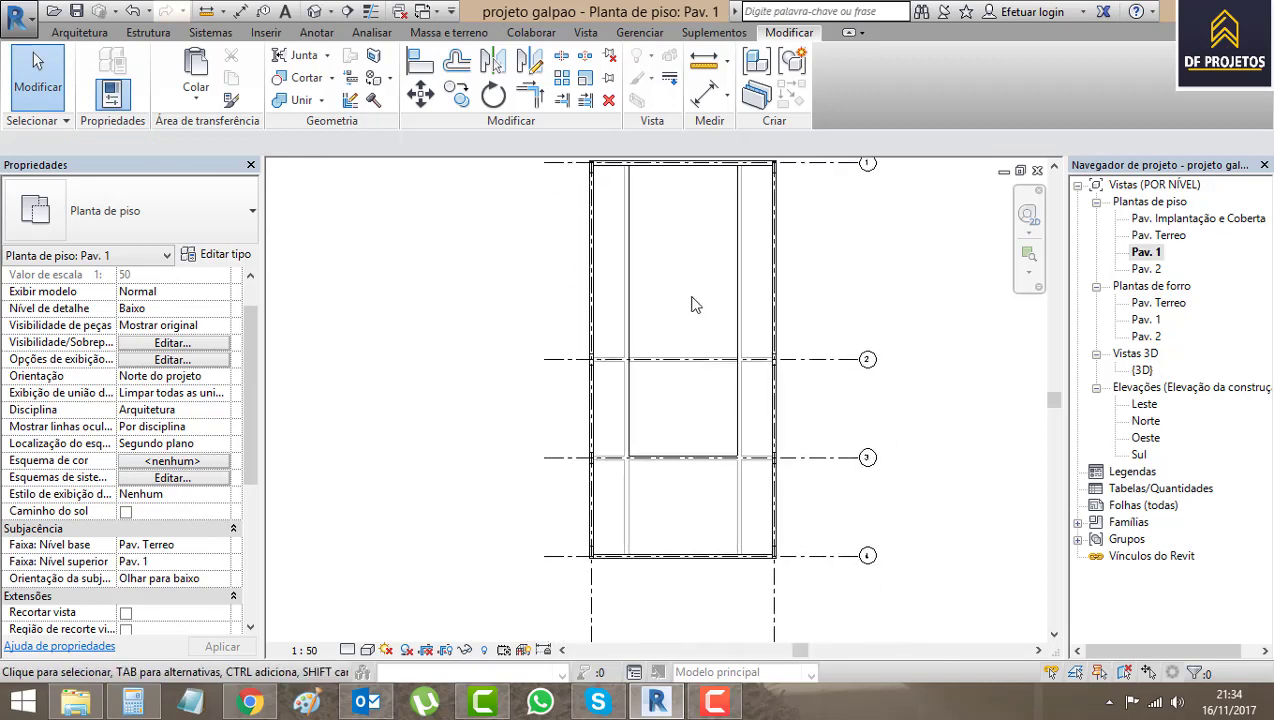
pyautogui.moveTo(677, 335); pyautogui.dragTo(593, 388, button='middle')
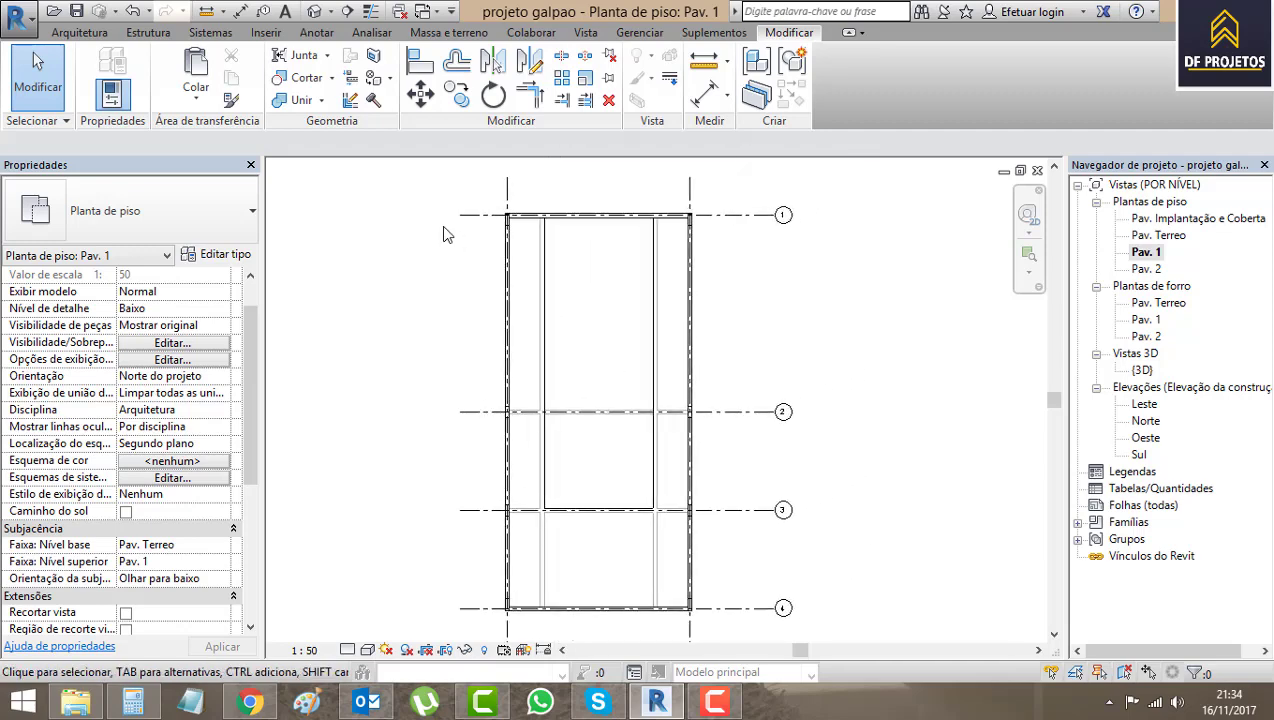
pyautogui.click(314, 12)
pyautogui.scroll(-3, 655, 466)
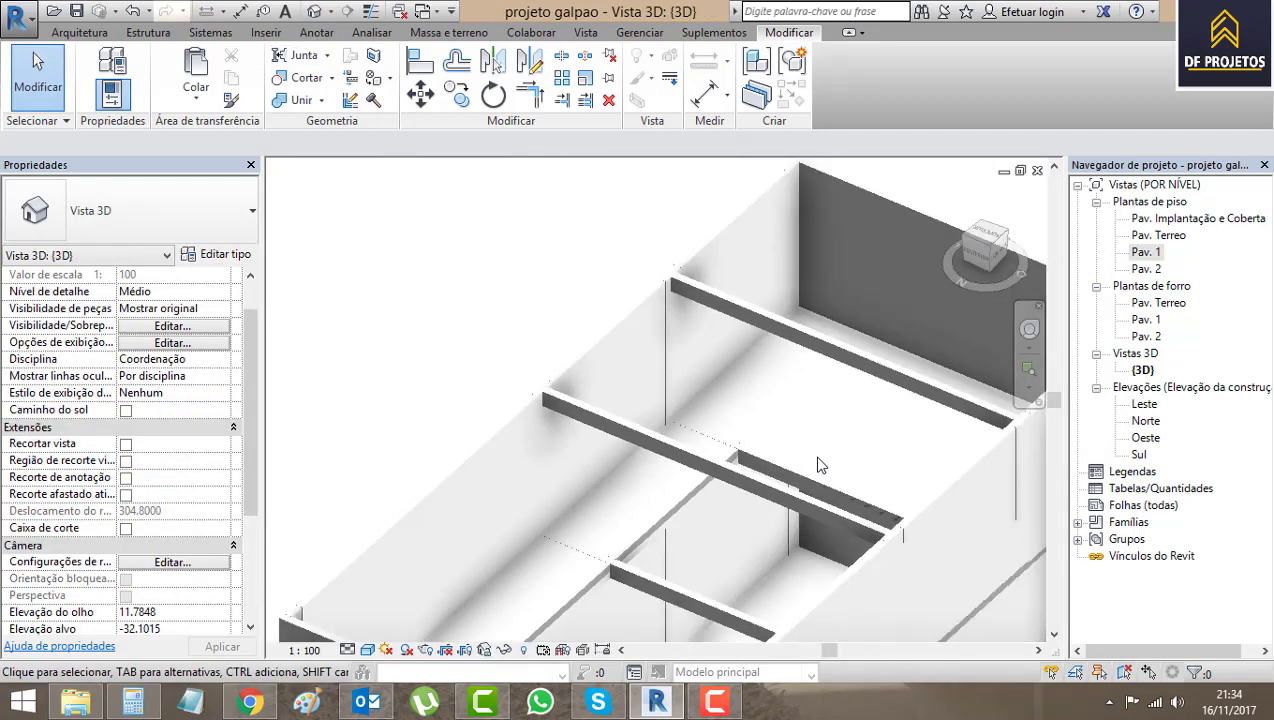
pyautogui.scroll(-2, 750, 360)
pyautogui.scroll(-3, 750, 360)
pyautogui.scroll(-2, 720, 385)
pyautogui.moveTo(705, 402)
pyautogui.keyDown('shift'); pyautogui.mouseDown(button='middle')
pyautogui.moveTo(745, 428)
pyautogui.moveTo(987, 320)
pyautogui.moveTo(841, 440)
pyautogui.moveTo(715, 237)
pyautogui.moveTo(870, 447)
pyautogui.moveTo(745, 361)
pyautogui.moveTo(729, 330)
pyautogui.mouseUp(button='middle'); pyautogui.keyUp('shift')
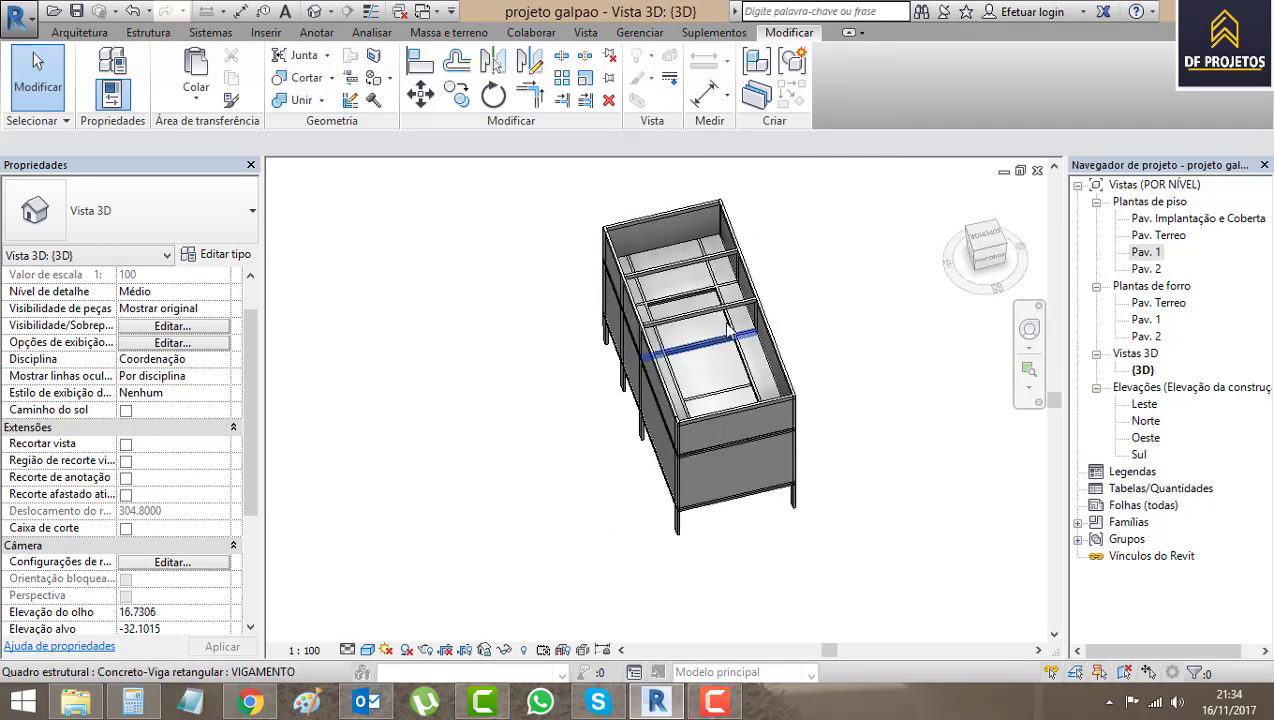
pyautogui.scroll(2, 728, 322)
pyautogui.scroll(1, 724, 320)
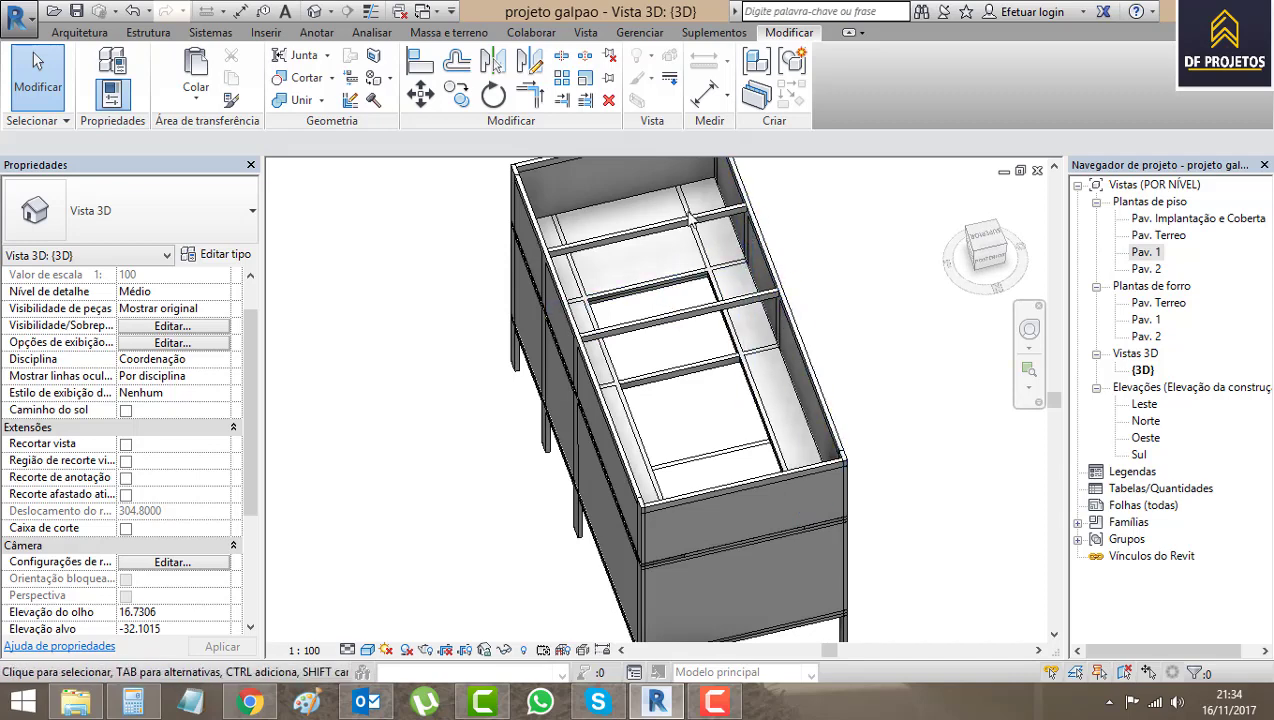
pyautogui.doubleClick(1148, 253)
# - Draw a horizontal wall from the left wall to the right grid line
pyautogui.scroll(2, 617, 368)
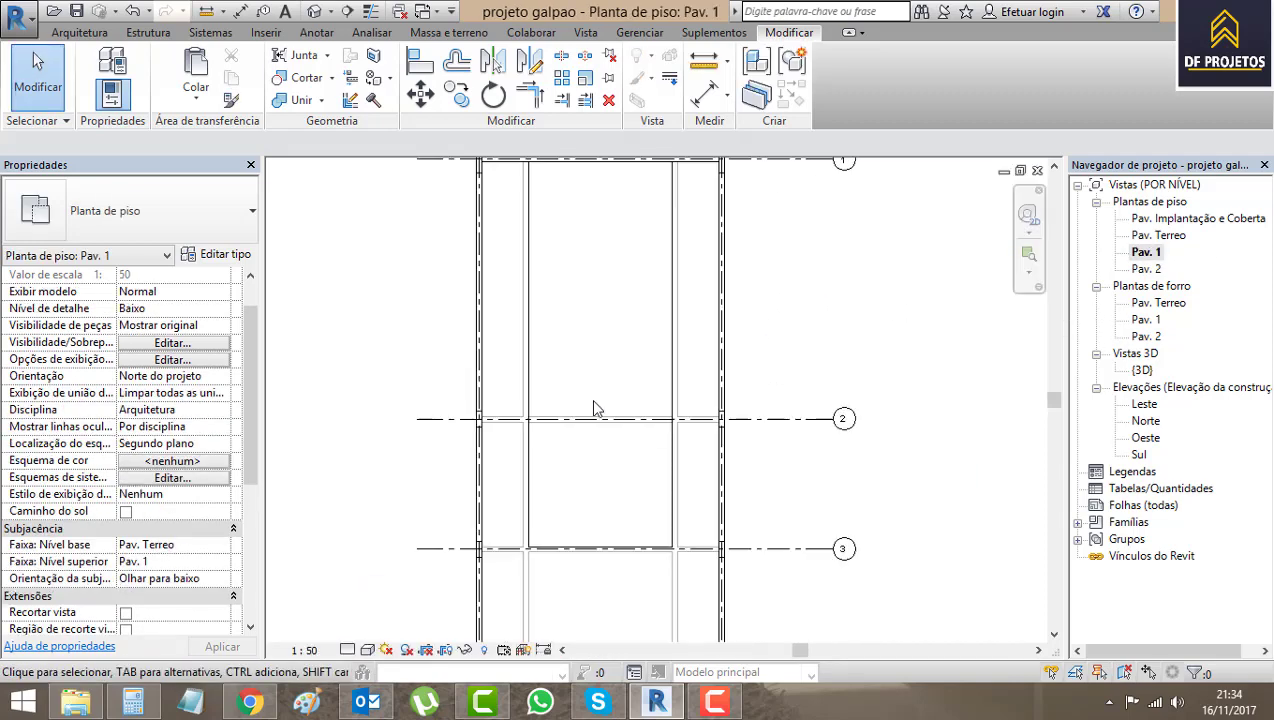
pyautogui.scroll(1, 552, 441)
pyautogui.scroll(2, 540, 507)
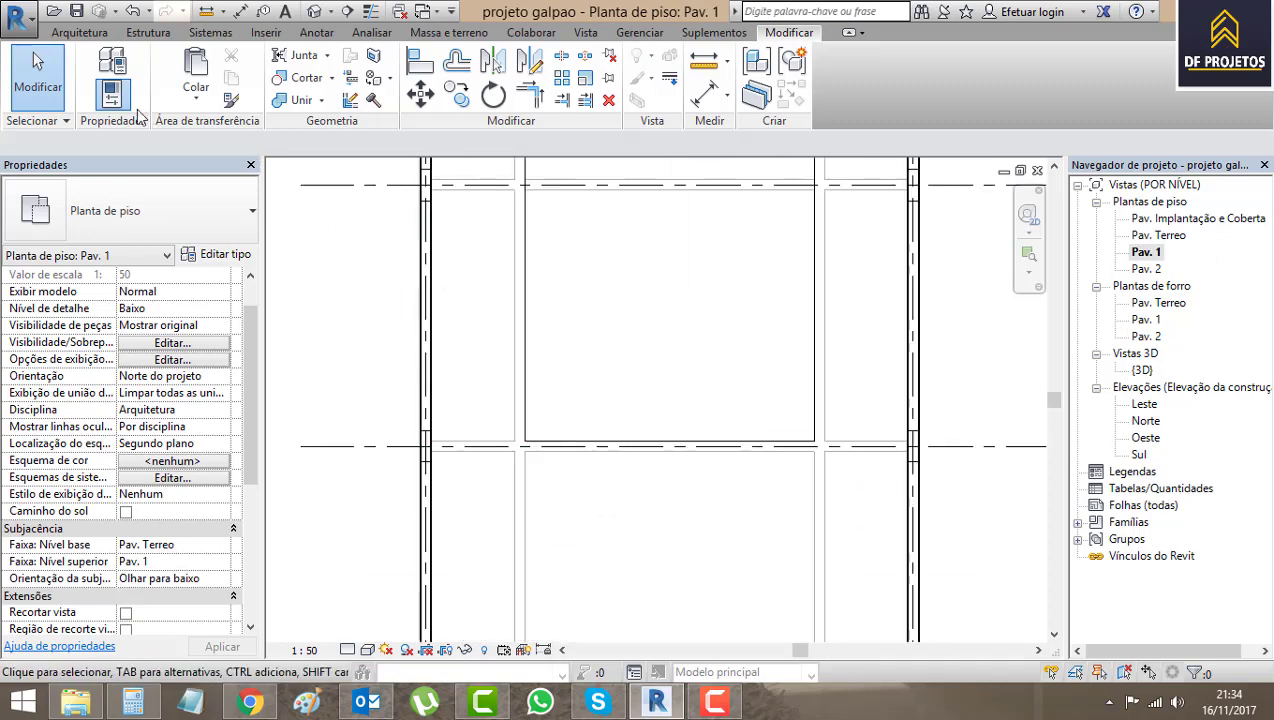
pyautogui.click(98, 38)
pyautogui.click(105, 60)
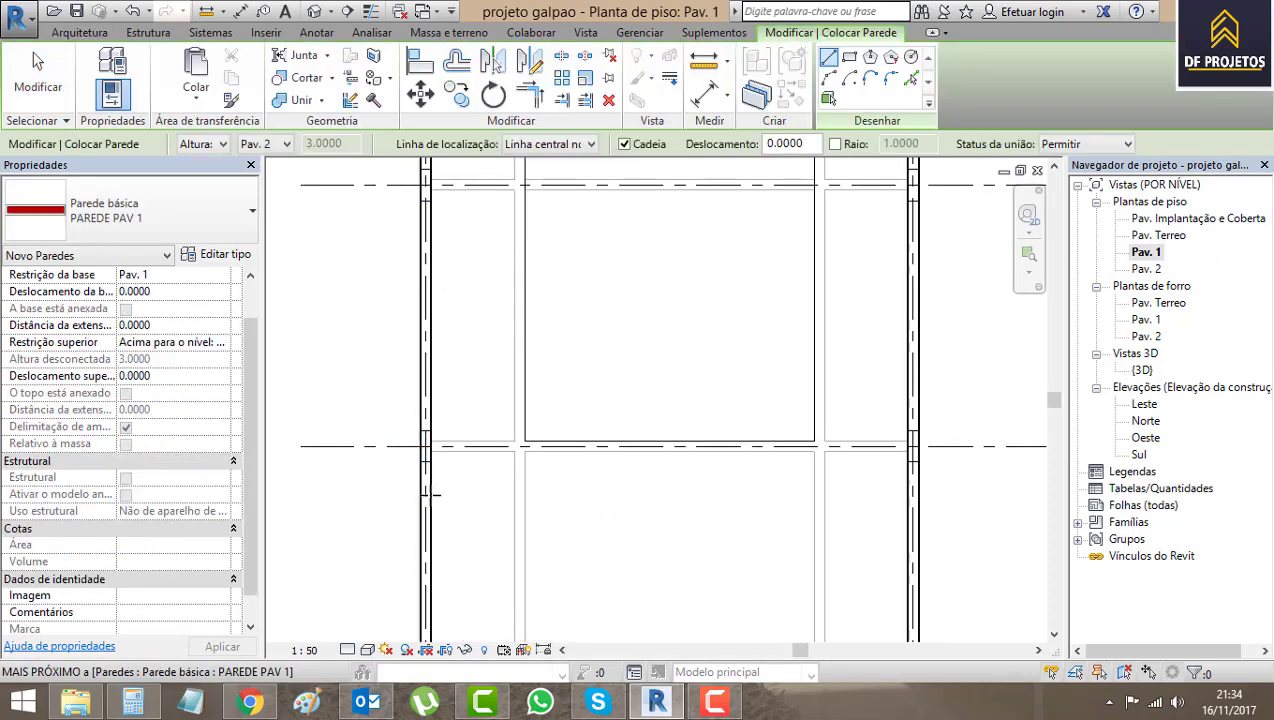
pyautogui.click(428, 493)
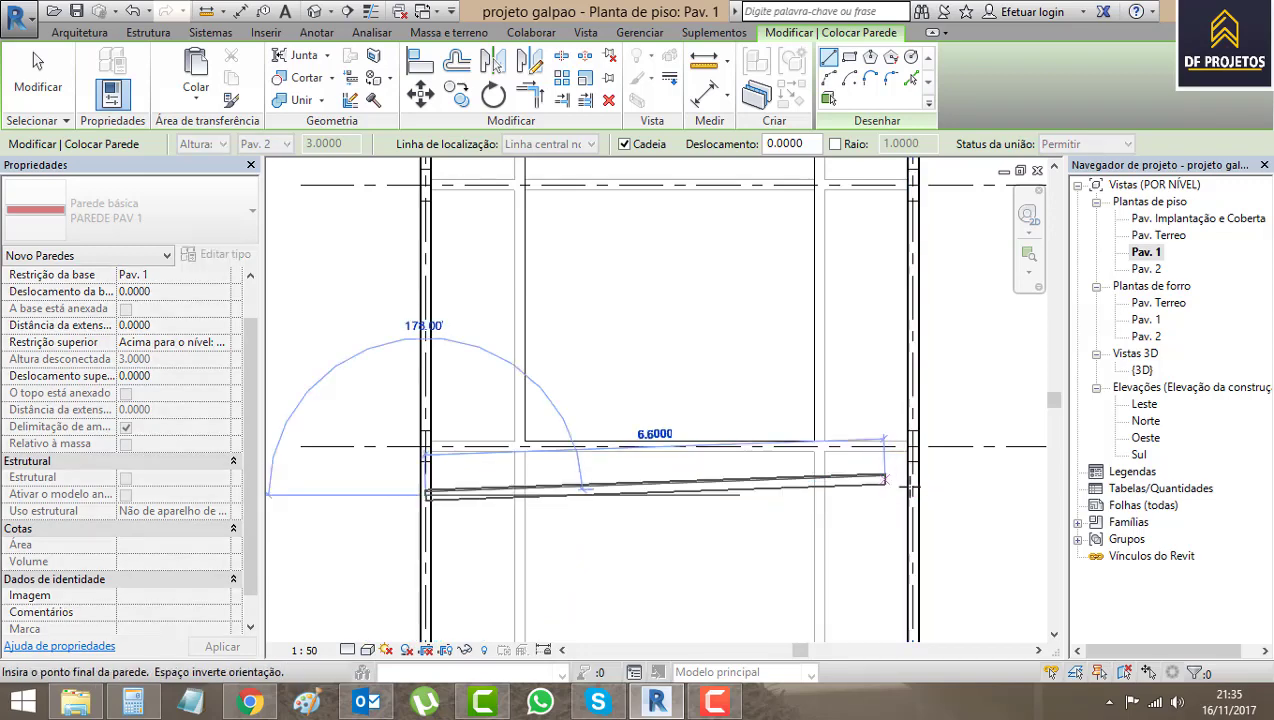
pyautogui.click(912, 493)
pyautogui.press('Escape')
pyautogui.press('Escape')
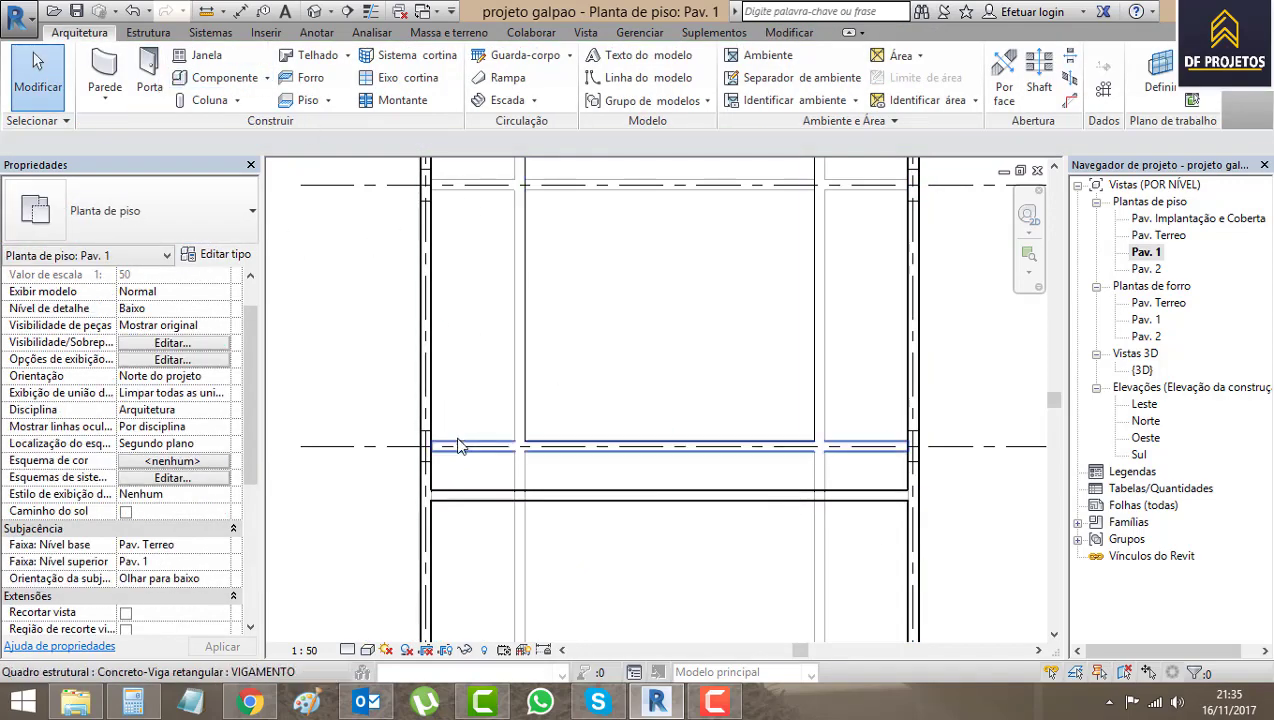
# - Align the new wall onto grid line 3 and check it in the 3D view
pyautogui.click(497, 498)
pyautogui.press('a')
pyautogui.press('l')
pyautogui.scroll(2, 614, 361)
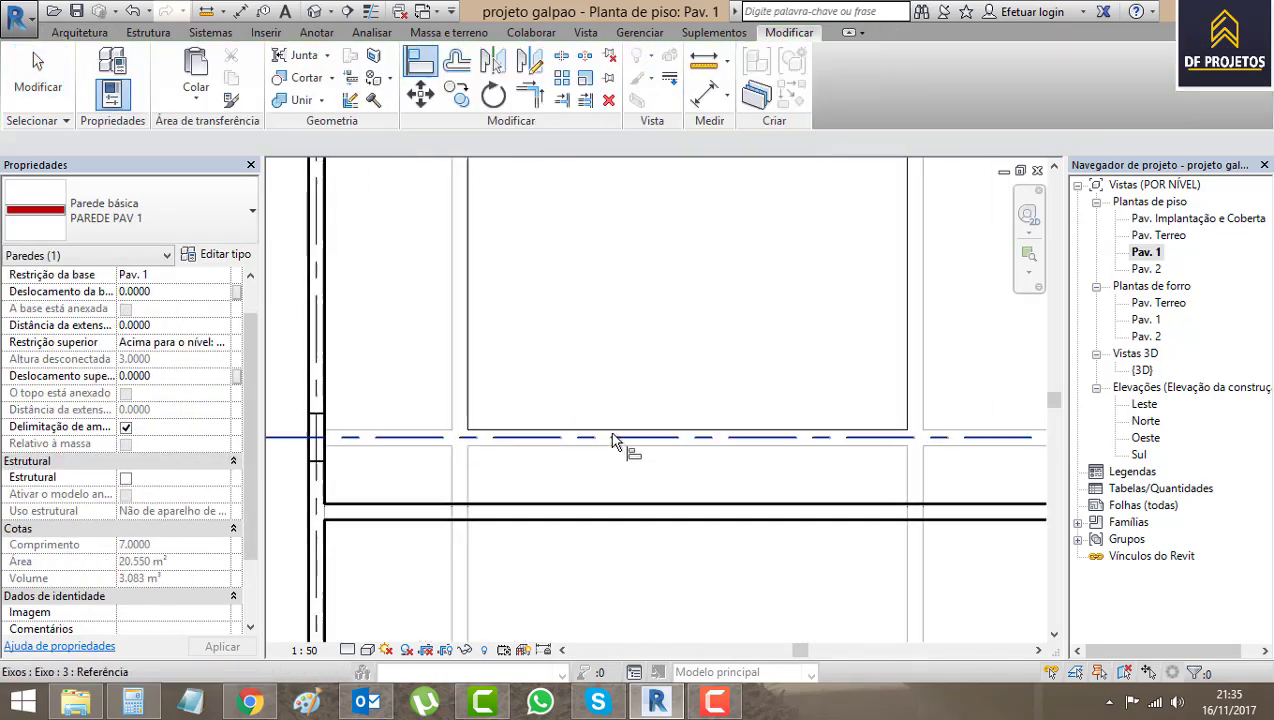
pyautogui.click(605, 432)
pyautogui.click(606, 505)
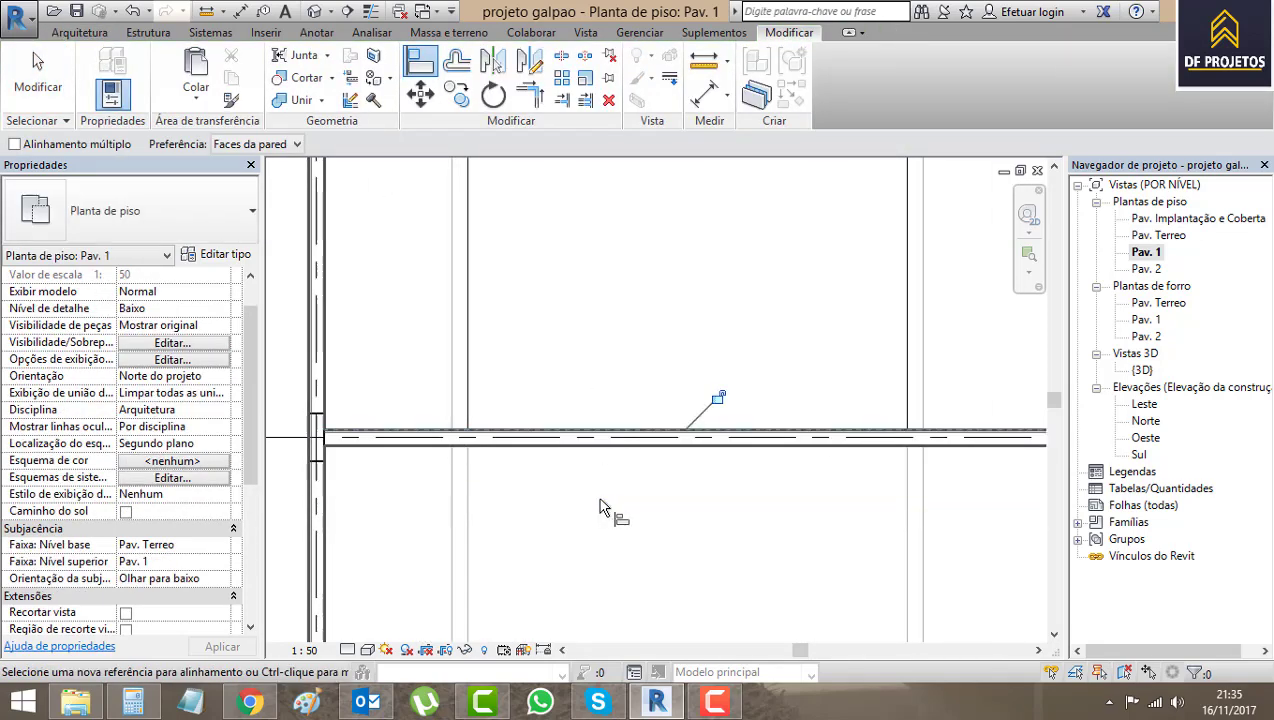
pyautogui.click(42, 89)
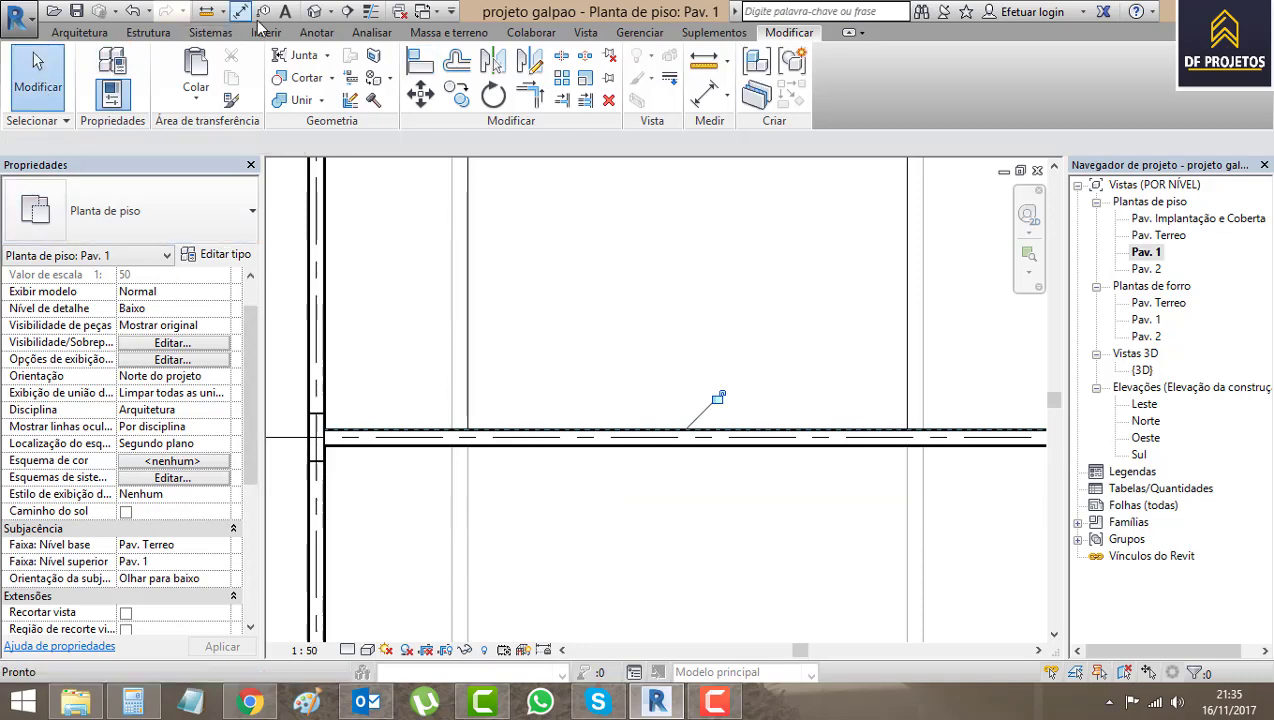
pyautogui.click(309, 12)
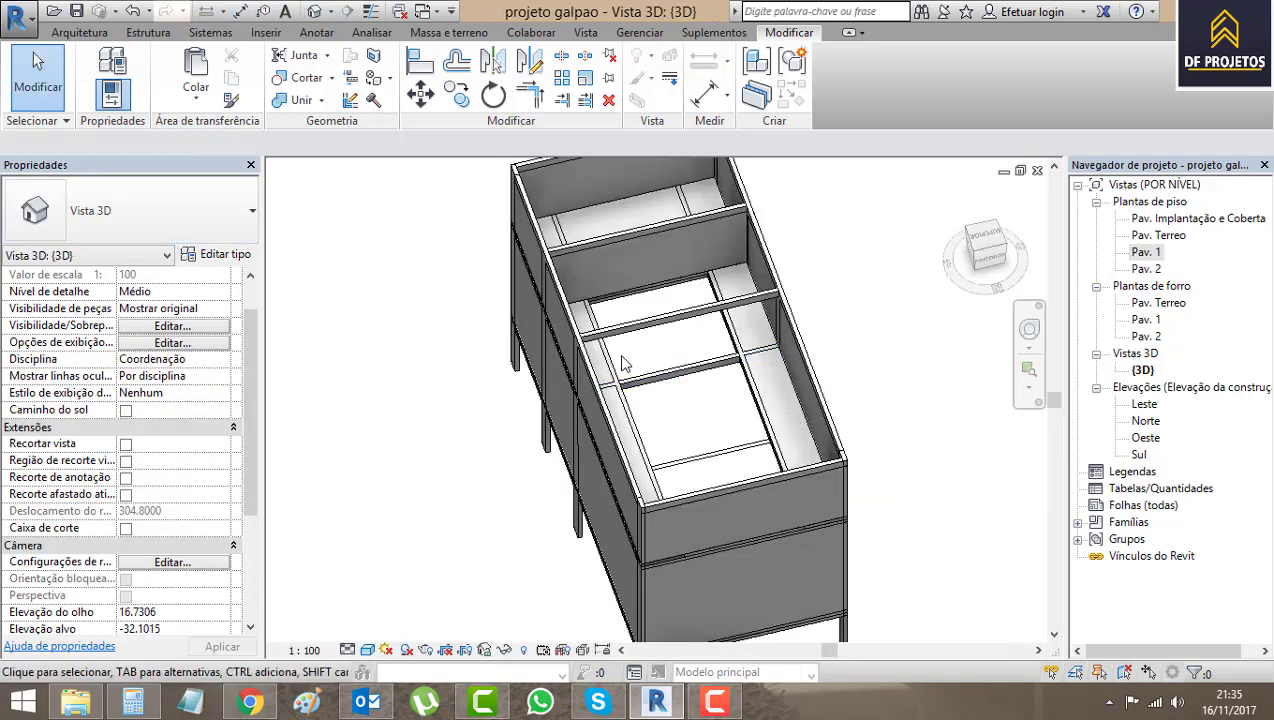
pyautogui.moveTo(628, 445)
pyautogui.keyDown('shift'); pyautogui.mouseDown(button='middle')
pyautogui.moveTo(645, 362)
pyautogui.moveTo(714, 350)
pyautogui.mouseUp(button='middle'); pyautogui.keyUp('shift')
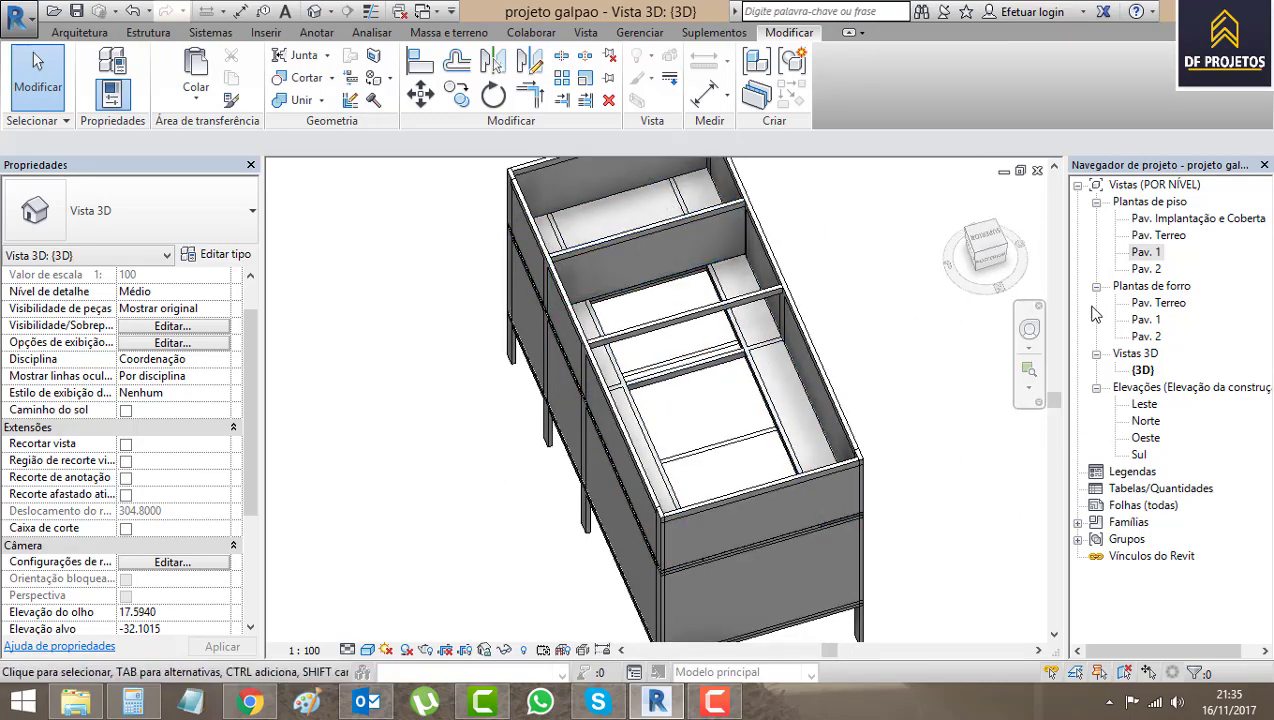
pyautogui.doubleClick(1146, 252)
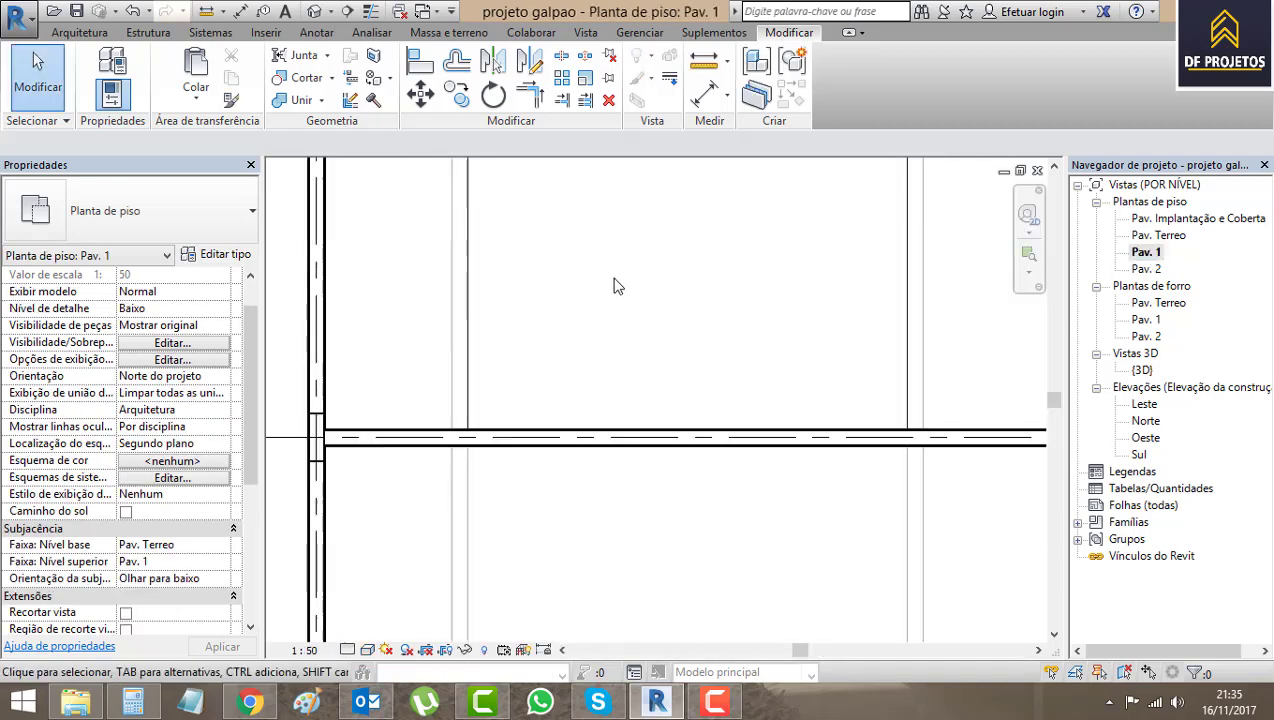
# - Draw a vertical wall from the grid-3 wall intersection up to just short of the top wall
pyautogui.click(79, 34)
pyautogui.click(118, 95)
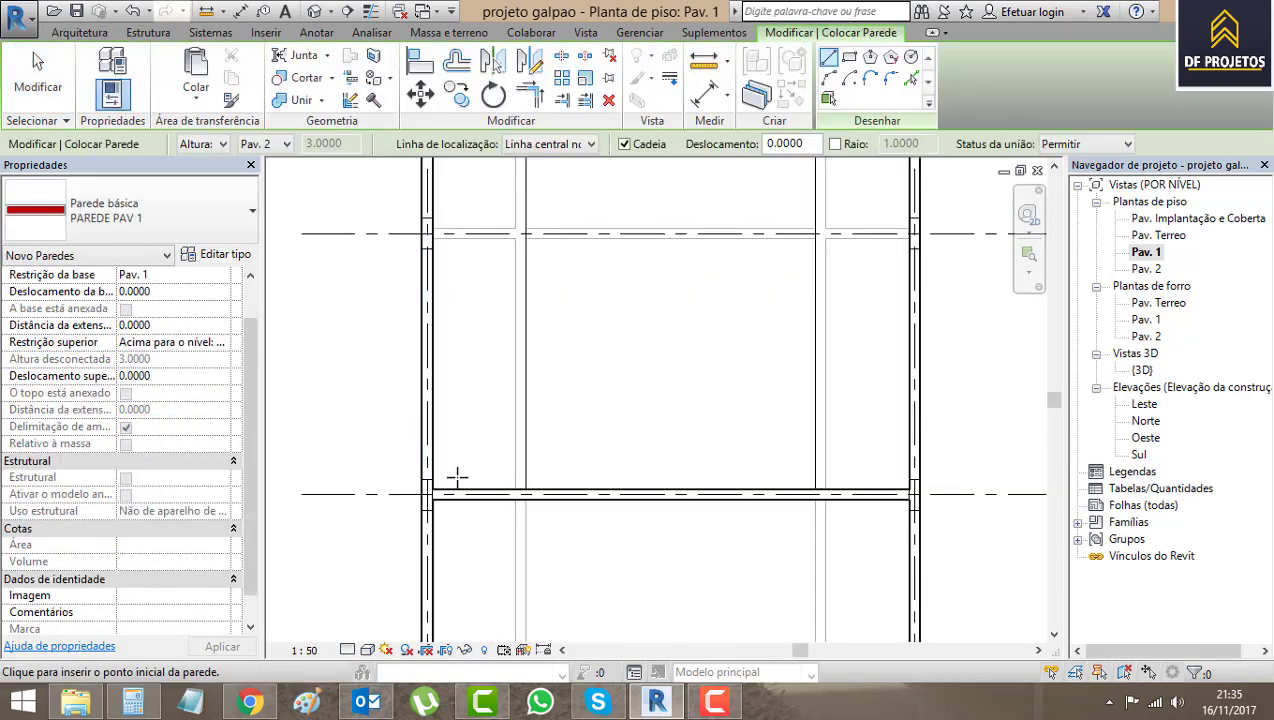
pyautogui.scroll(2, 522, 500)
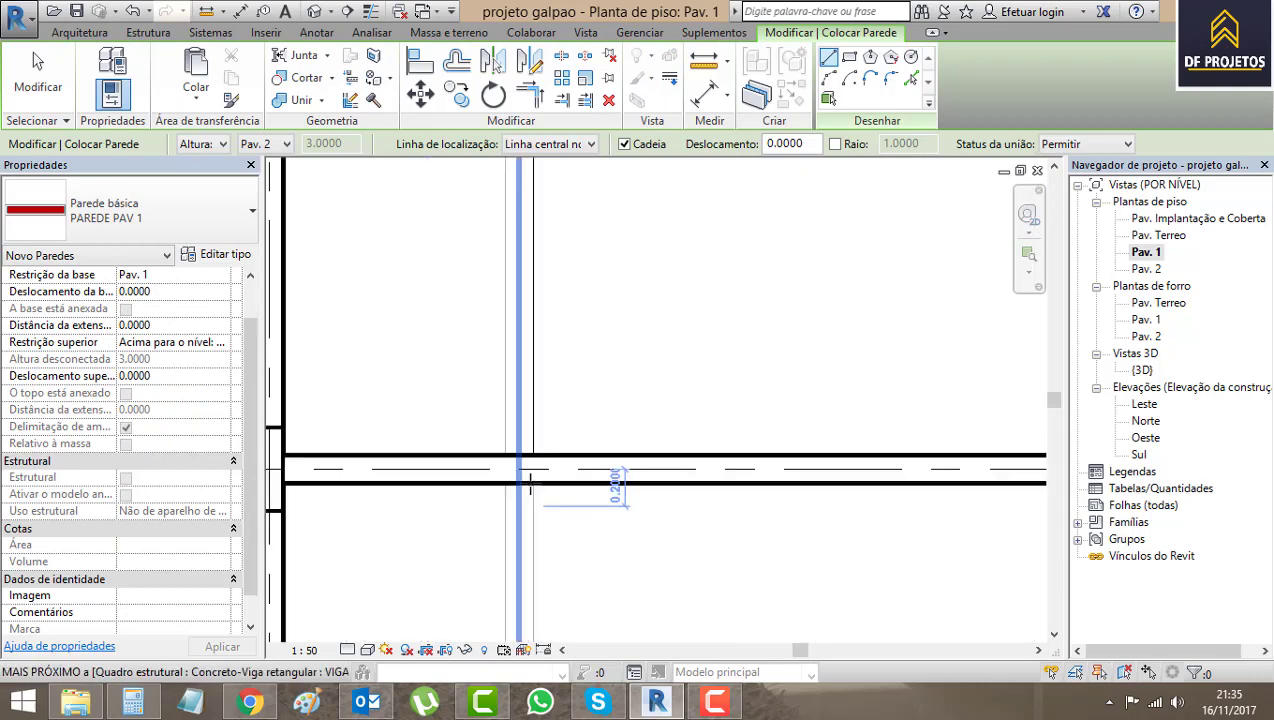
pyautogui.scroll(2, 519, 470)
pyautogui.click(519, 463)
pyautogui.scroll(-2, 555, 356)
pyautogui.scroll(-3, 577, 489)
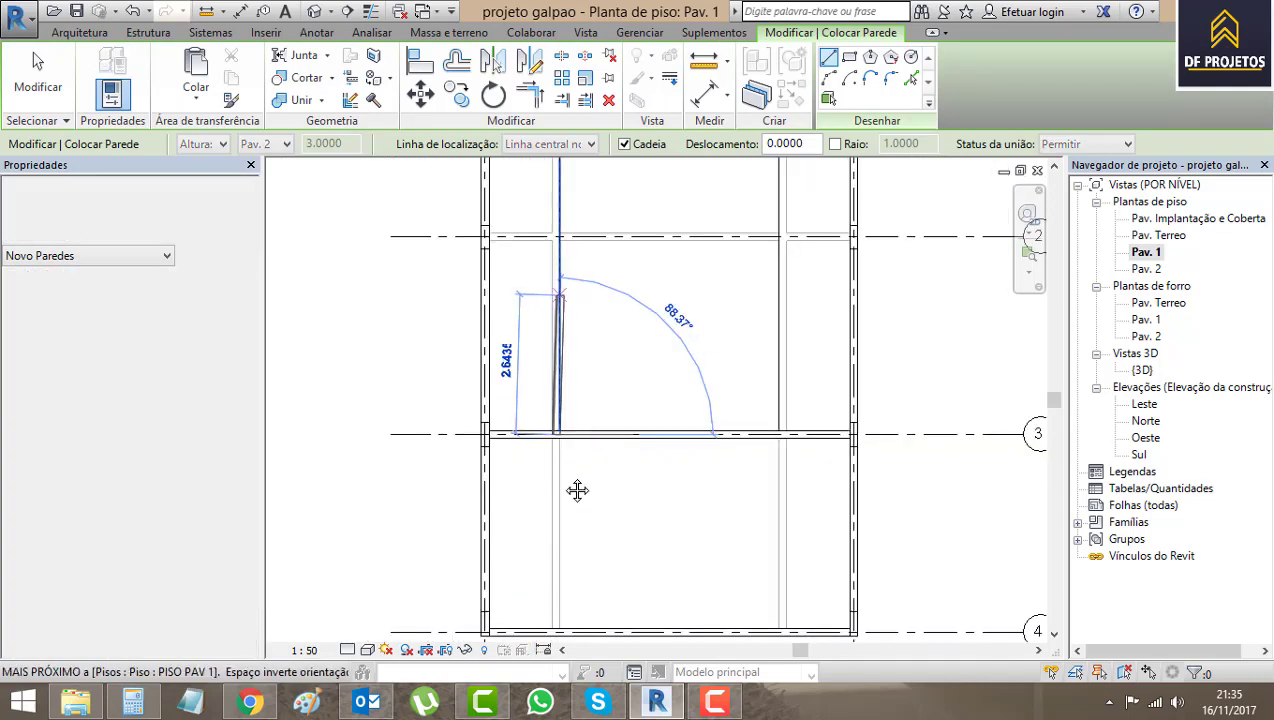
pyautogui.scroll(-1, 640, 470)
pyautogui.scroll(3, 586, 377)
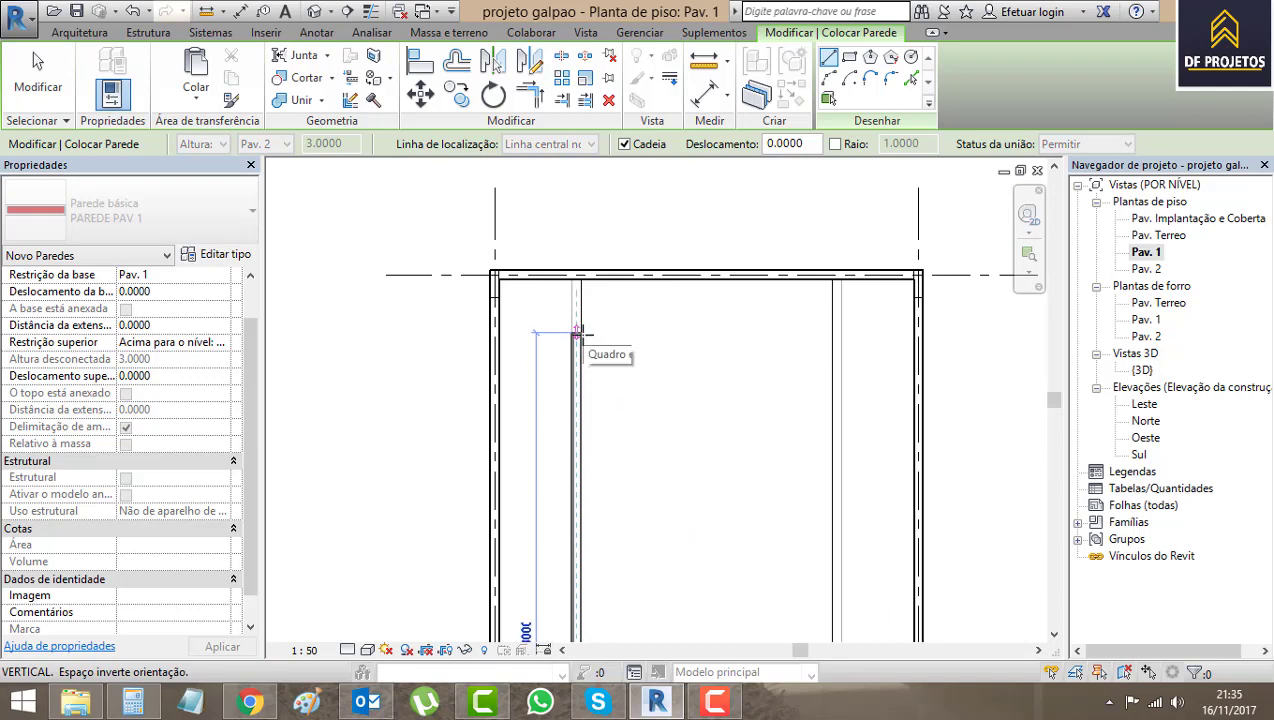
pyautogui.click(577, 332)
pyautogui.press('Escape')
pyautogui.press('Escape')
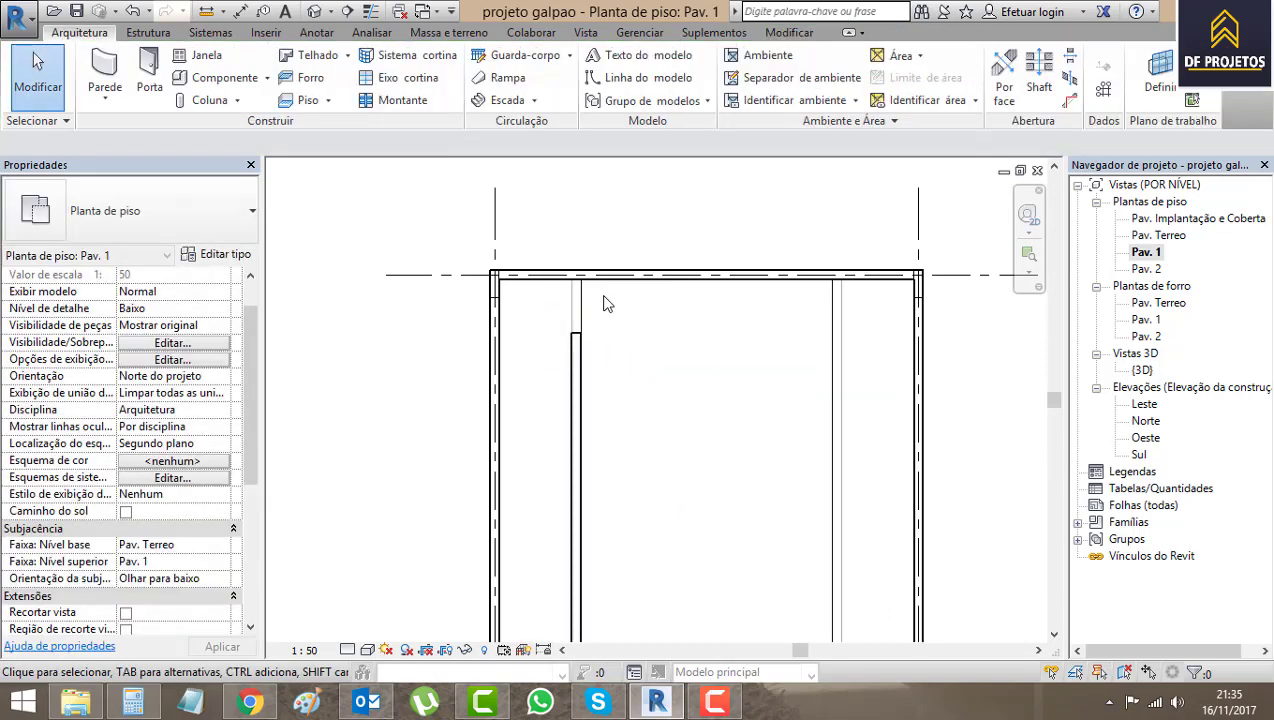
pyautogui.scroll(-1, 606, 304)
pyautogui.click(866, 261)
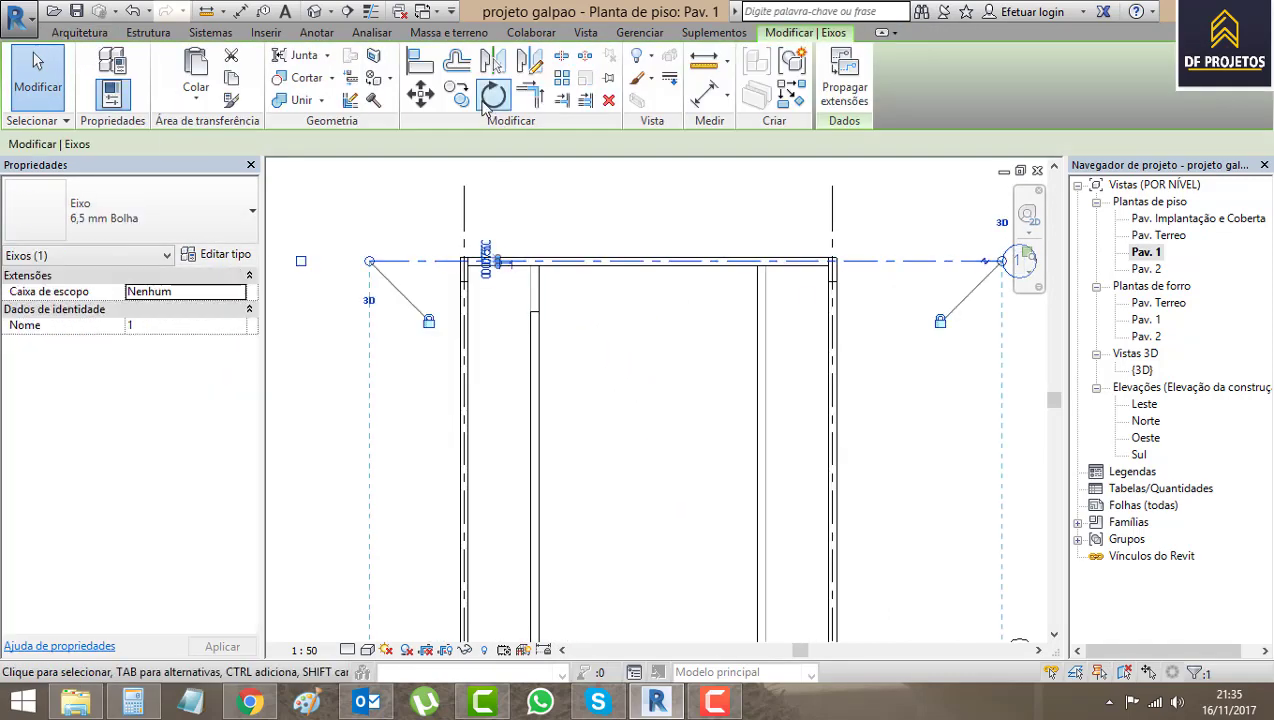
# - Move the selected grid line 1.4195 so it sits below grid 1 on the wall line
pyautogui.click(455, 92)
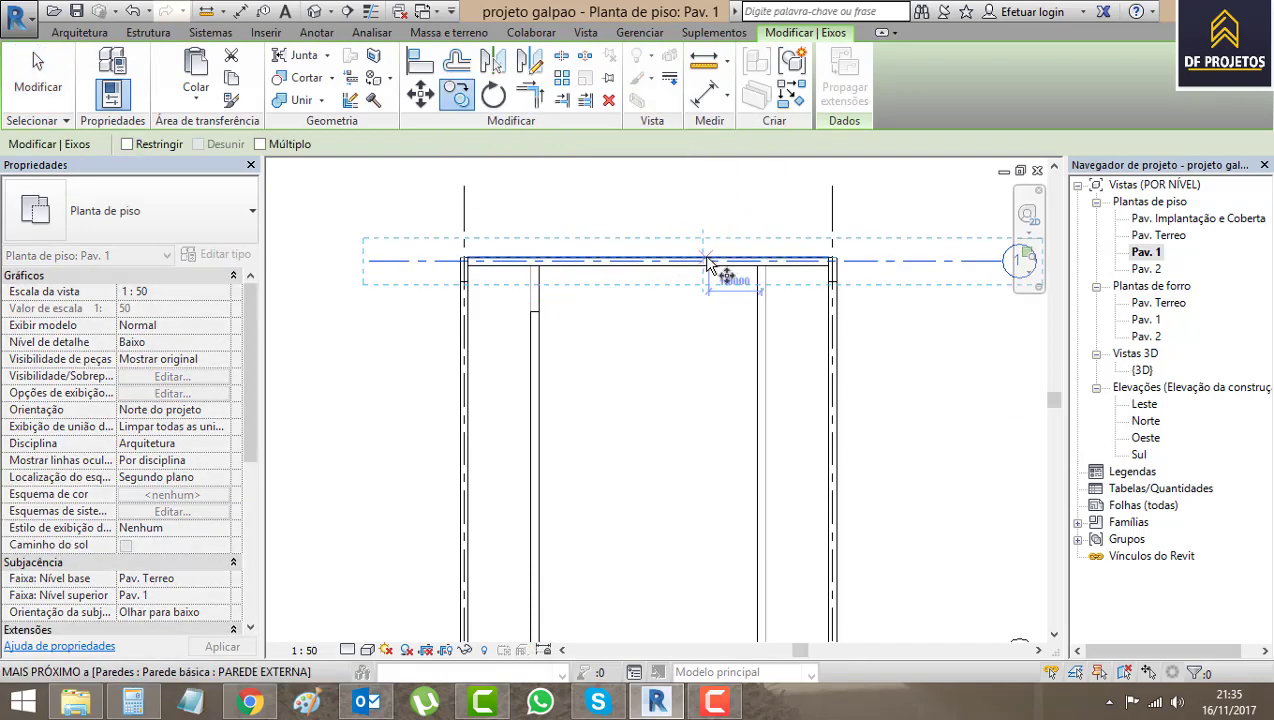
pyautogui.scroll(2, 714, 290)
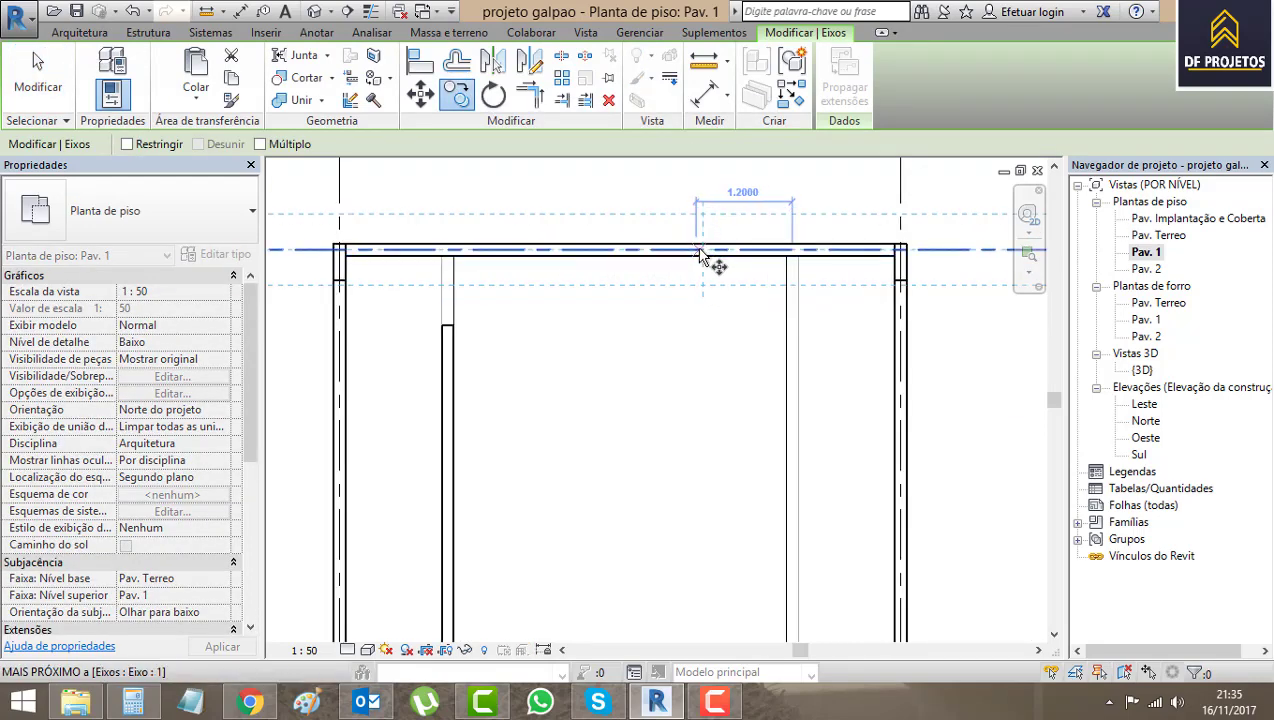
pyautogui.click(703, 250)
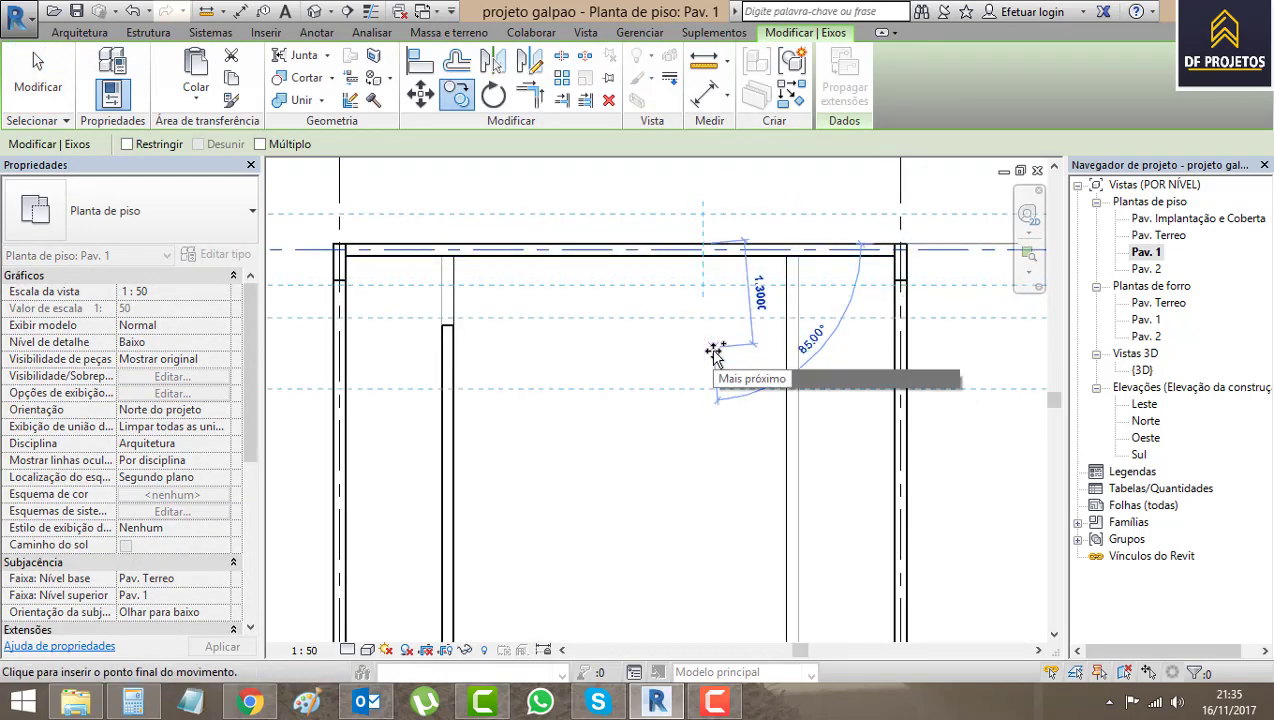
pyautogui.write('1.4195')
pyautogui.press('Return')
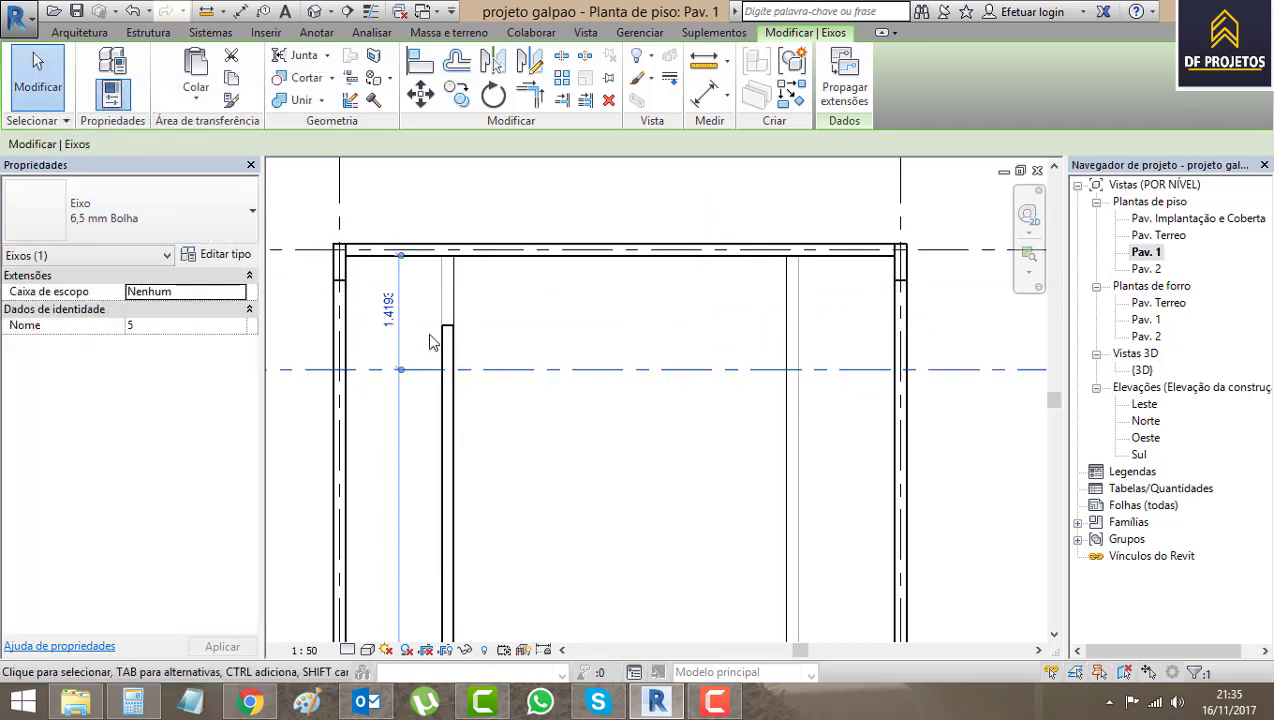
pyautogui.press('Escape')
# - Align the short vertical wall's end to the grid line
pyautogui.scroll(3, 456, 371)
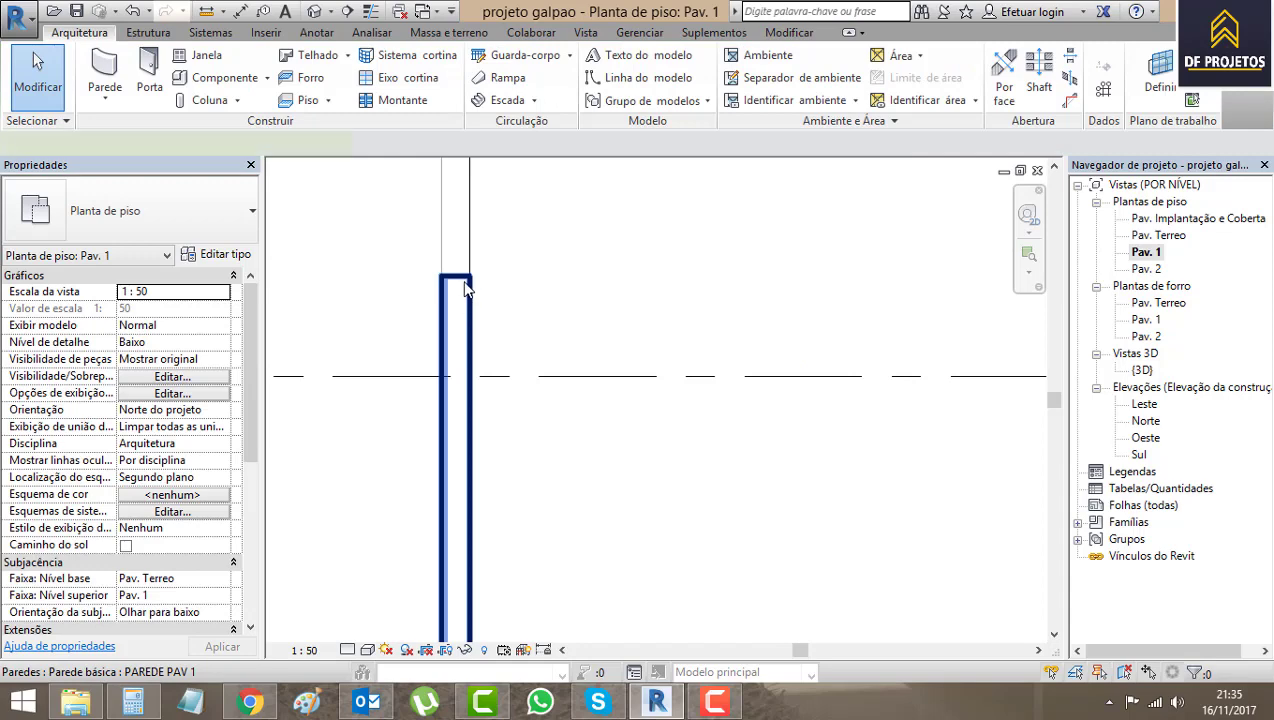
pyautogui.click(465, 288)
pyautogui.click(412, 68)
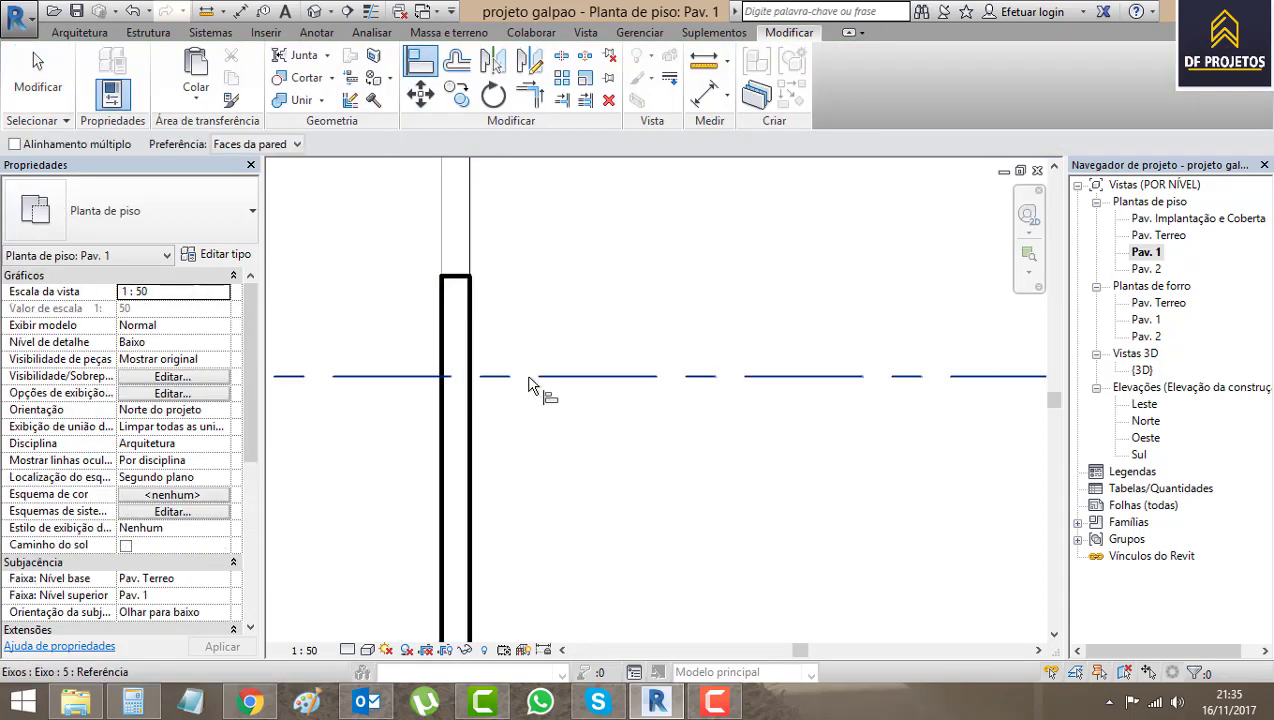
pyautogui.click(452, 278)
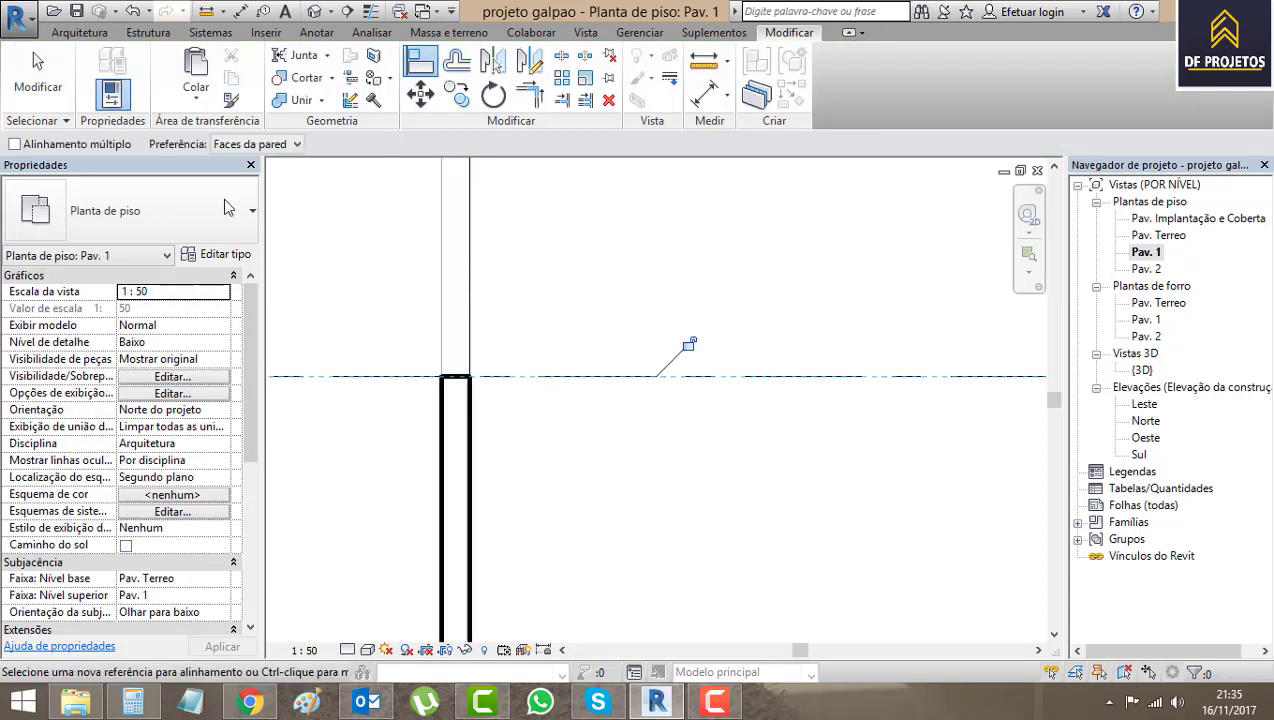
pyautogui.click(70, 88)
pyautogui.scroll(-3, 481, 290)
# - Draw a vertical PAREDE PAV 1 wall from the grid 5 intersection down to grid 3, then view it in 3D
pyautogui.click(108, 35)
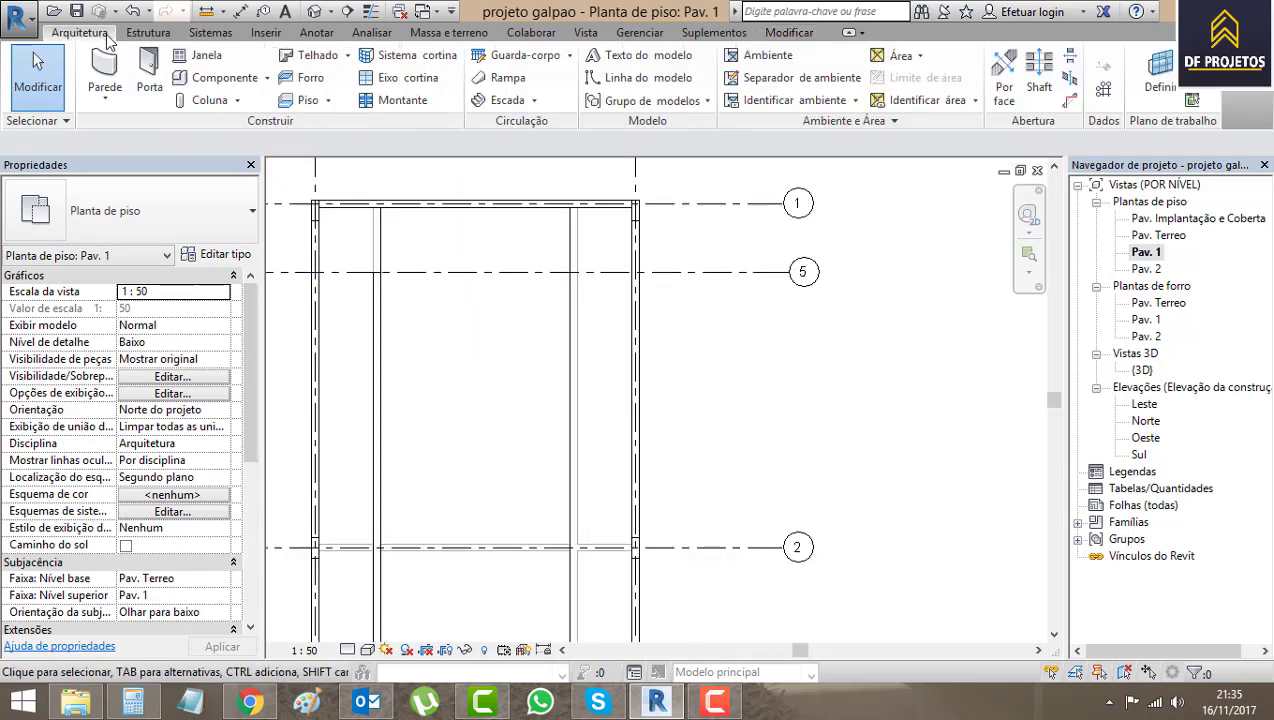
pyautogui.click(118, 76)
pyautogui.scroll(3, 577, 250)
pyautogui.scroll(2, 574, 247)
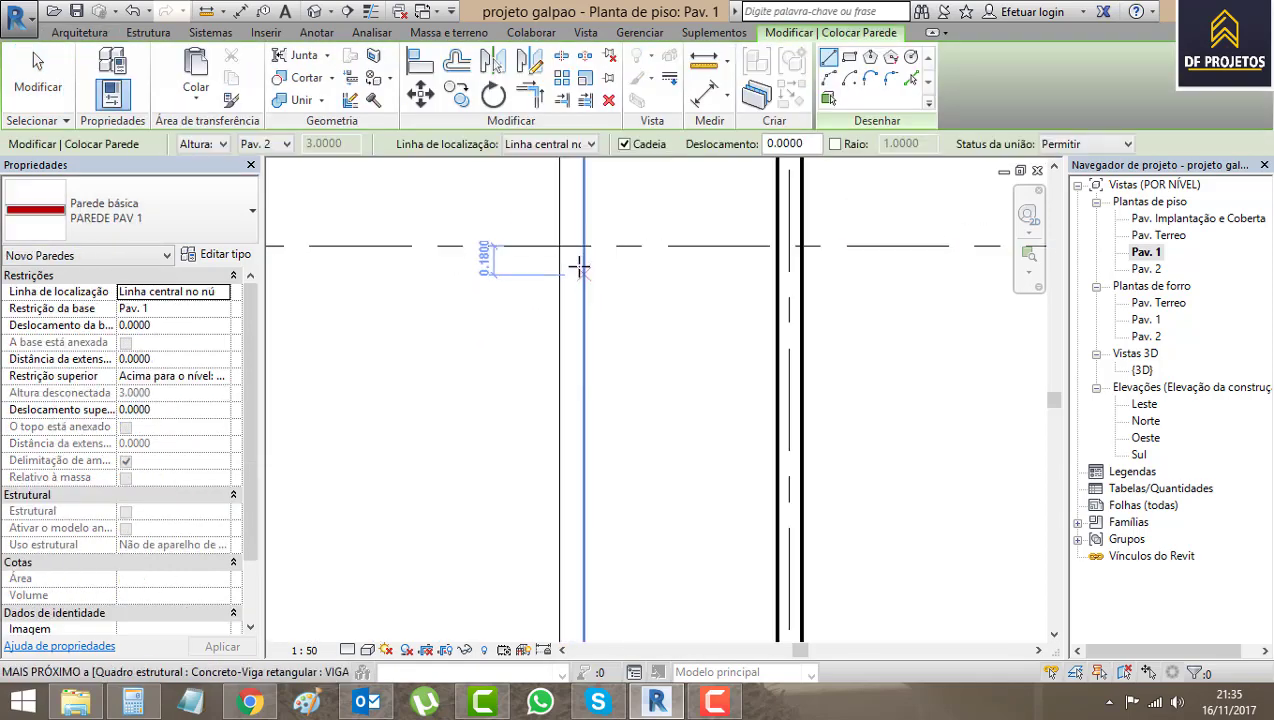
pyautogui.click(571, 246)
pyautogui.scroll(-3, 640, 300)
pyautogui.scroll(2, 620, 410)
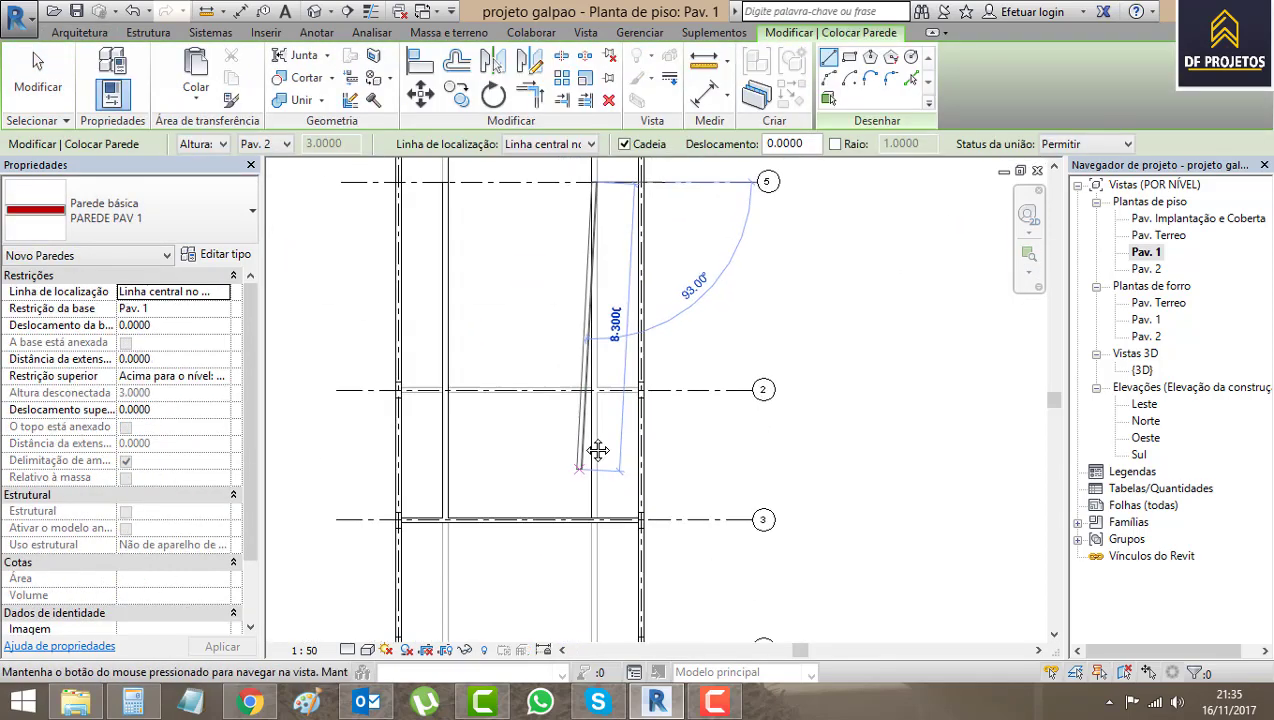
pyautogui.scroll(4, 605, 507)
pyautogui.click(586, 446)
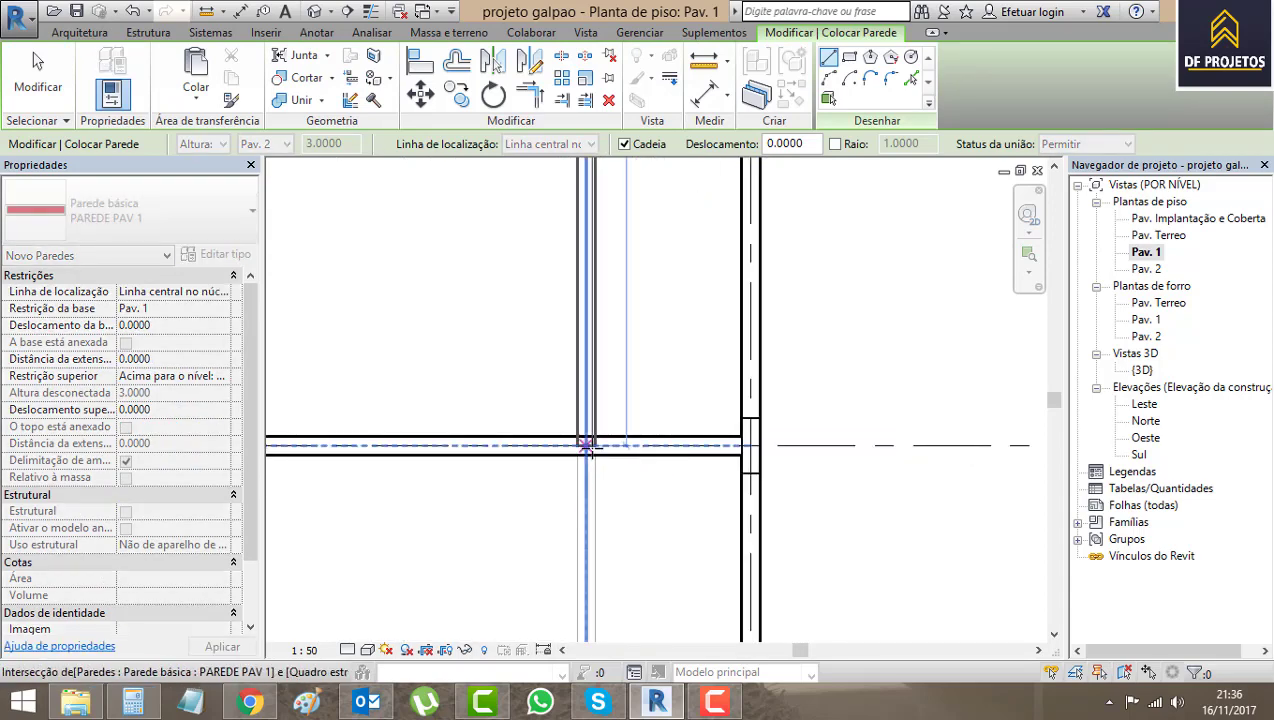
pyautogui.press('Escape')
pyautogui.scroll(-3, 621, 466)
pyautogui.scroll(-2, 626, 381)
pyautogui.press('Escape')
pyautogui.press('Escape')
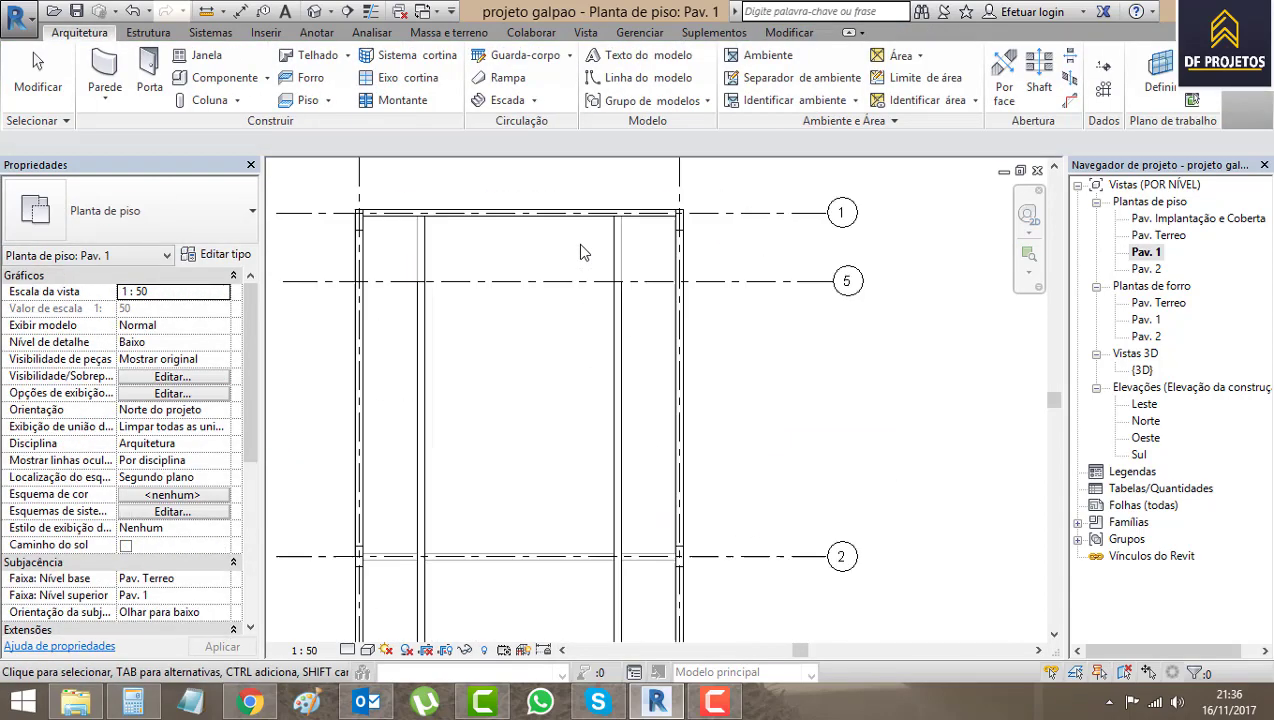
pyautogui.click(314, 11)
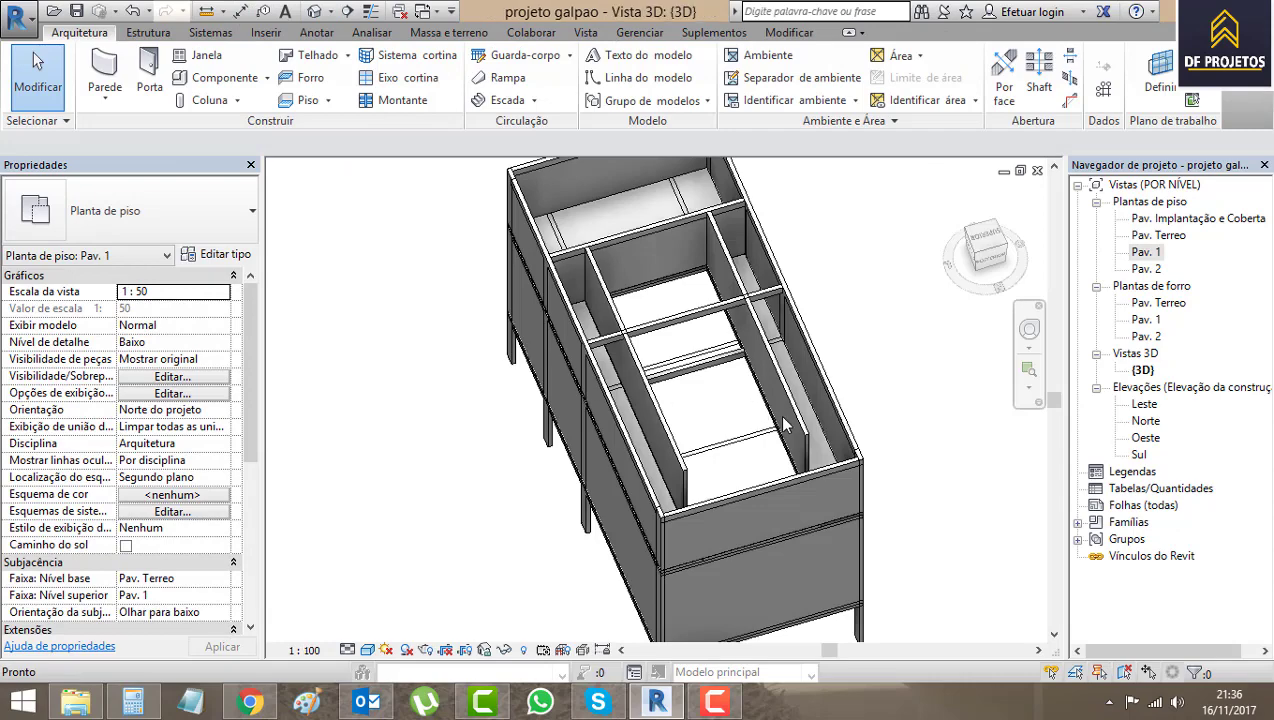
# - Set the middle-bay interior wall's top to Não conectado with a 1.2 m height
pyautogui.moveTo(762, 441)
pyautogui.keyDown('shift'); pyautogui.mouseDown(button='middle')
pyautogui.moveTo(919, 428)
pyautogui.moveTo(825, 421)
pyautogui.mouseUp(button='middle'); pyautogui.keyUp('shift')
pyautogui.scroll(3, 700, 360)
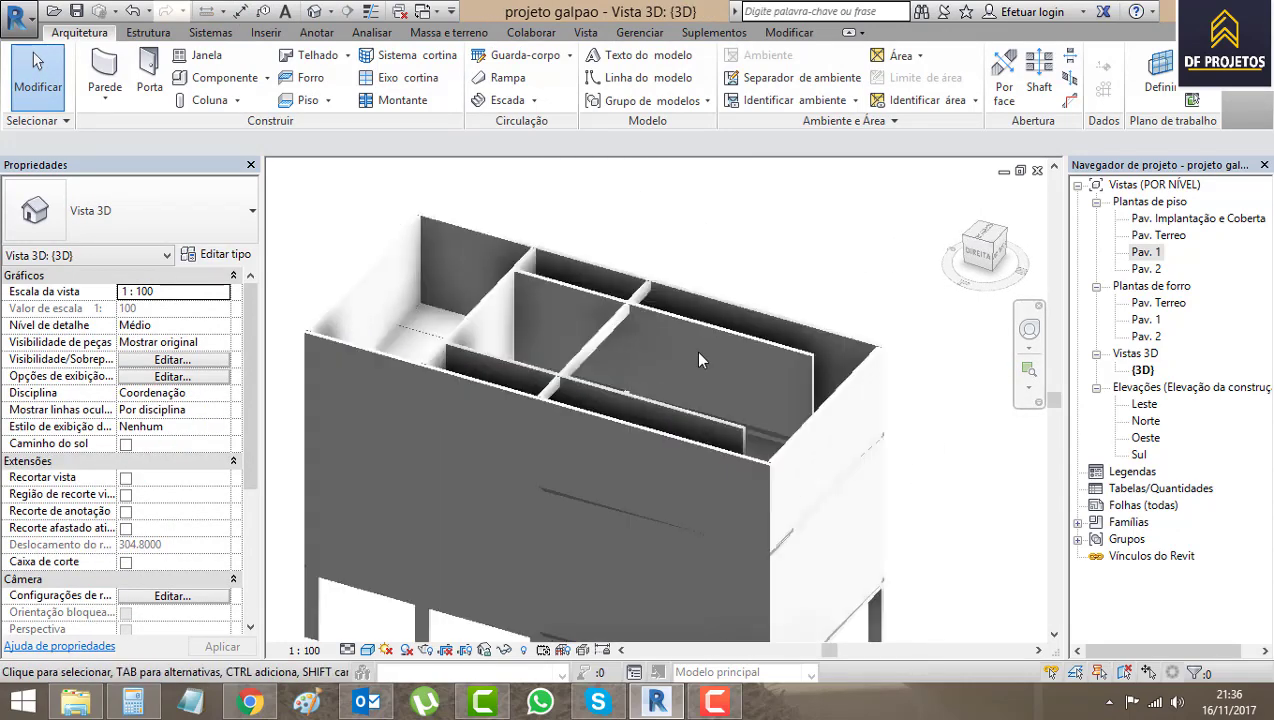
pyautogui.click(673, 320)
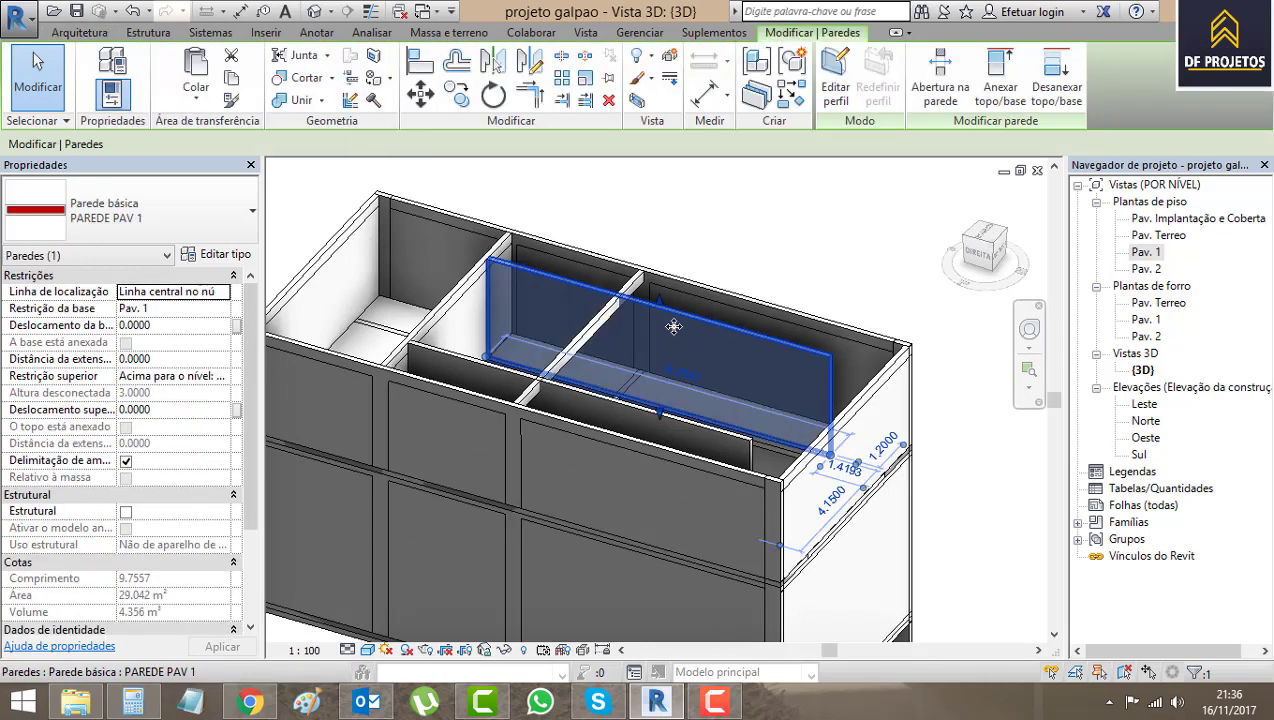
pyautogui.click(183, 383)
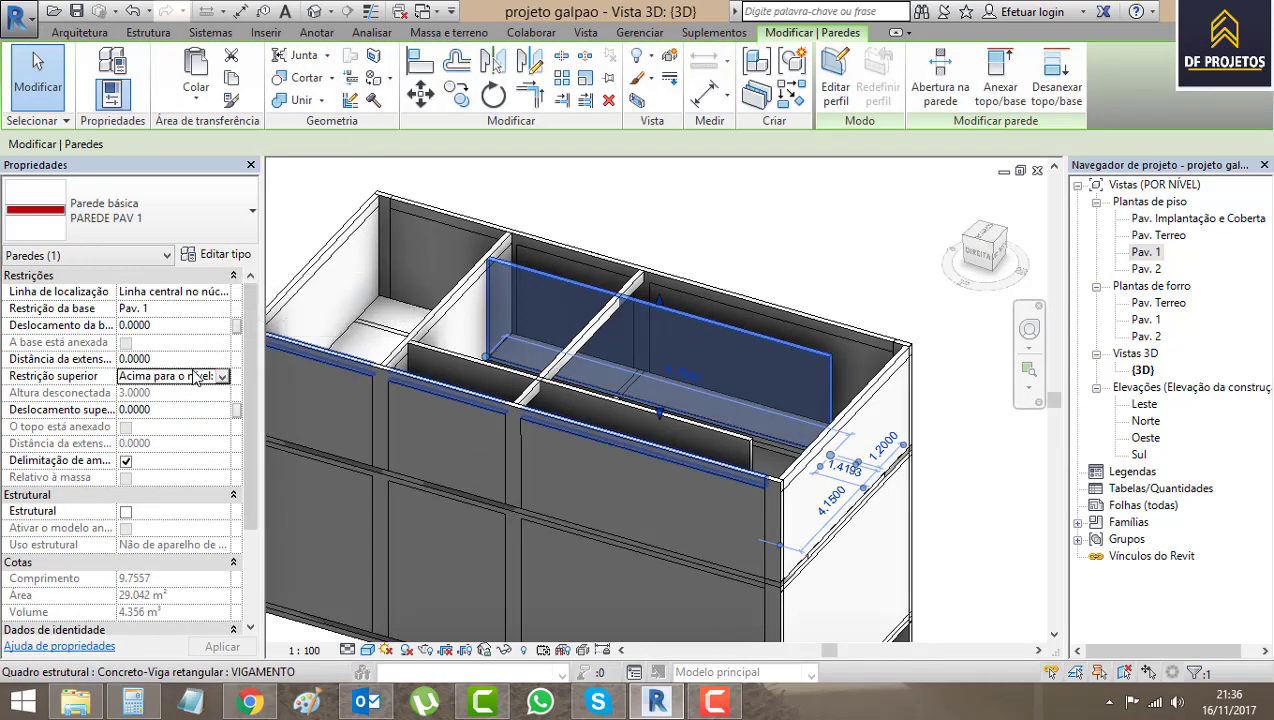
pyautogui.click(224, 377)
pyautogui.click(187, 394)
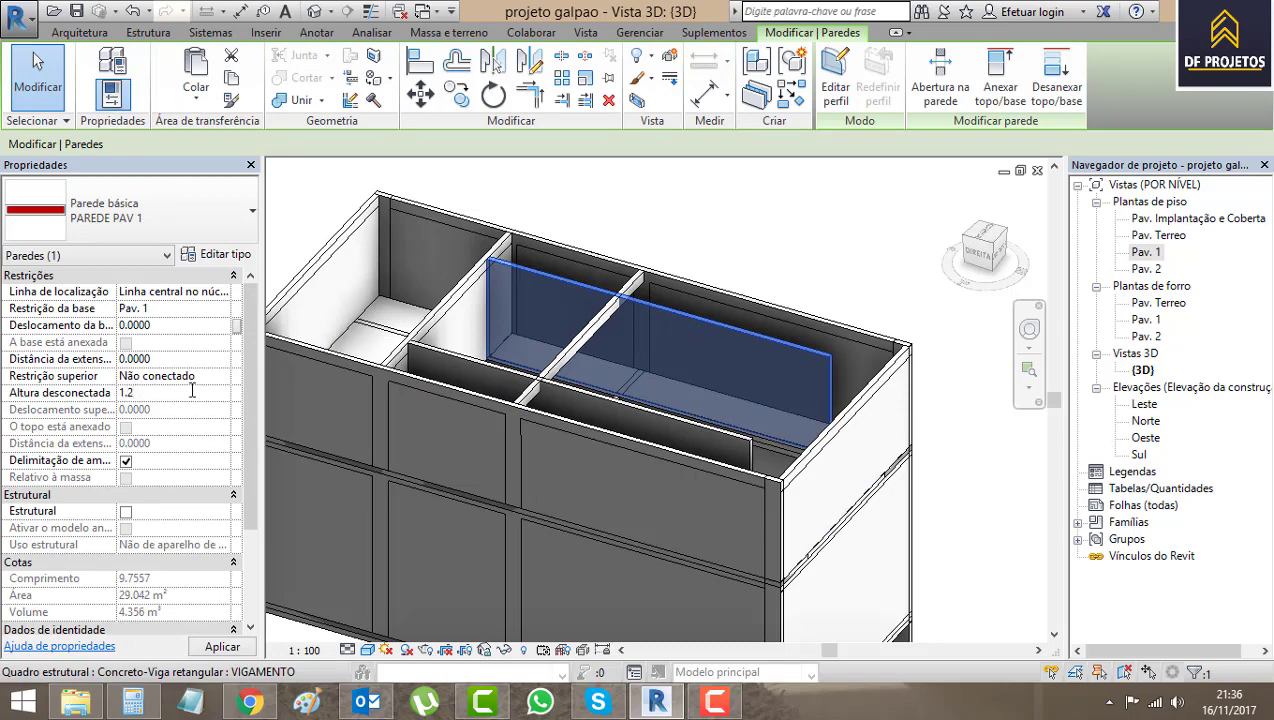
pyautogui.click(237, 648)
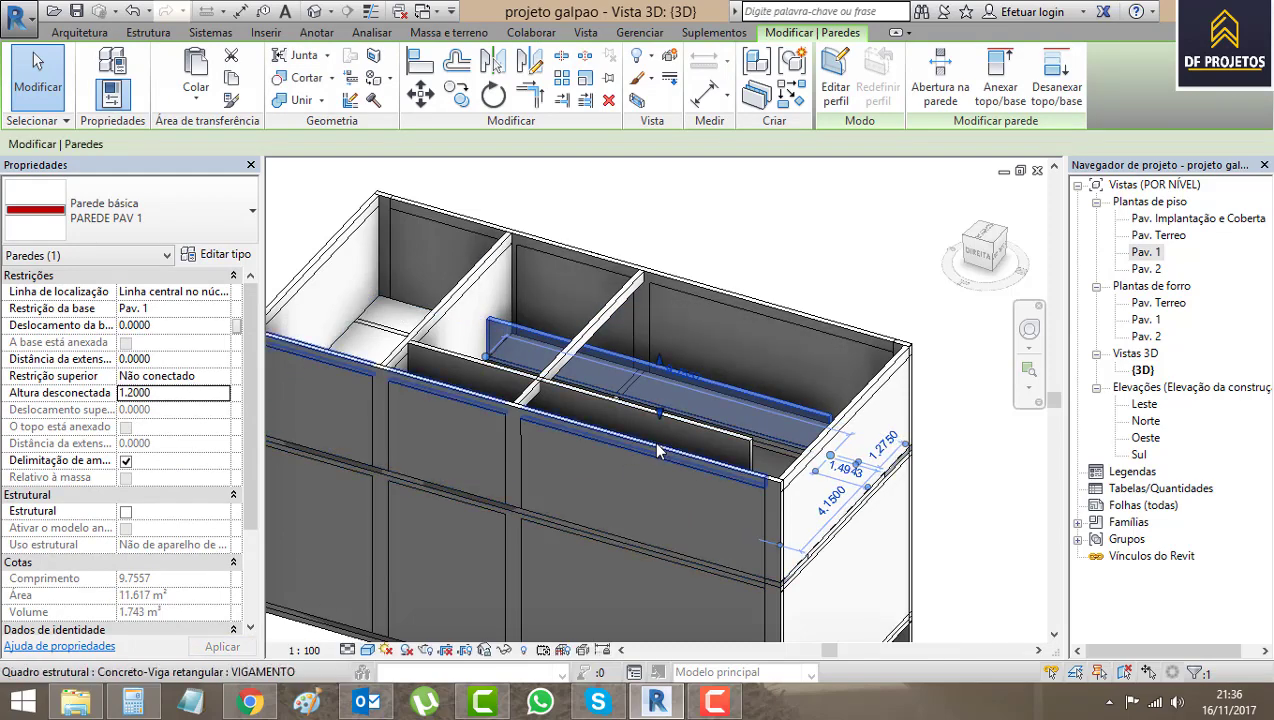
# - Give the second interior wall the same unconnected 1.2 m height
pyautogui.keyDown('shift'); pyautogui.moveTo(636, 456); pyautogui.dragTo(405, 449, button='middle'); pyautogui.keyUp('shift')
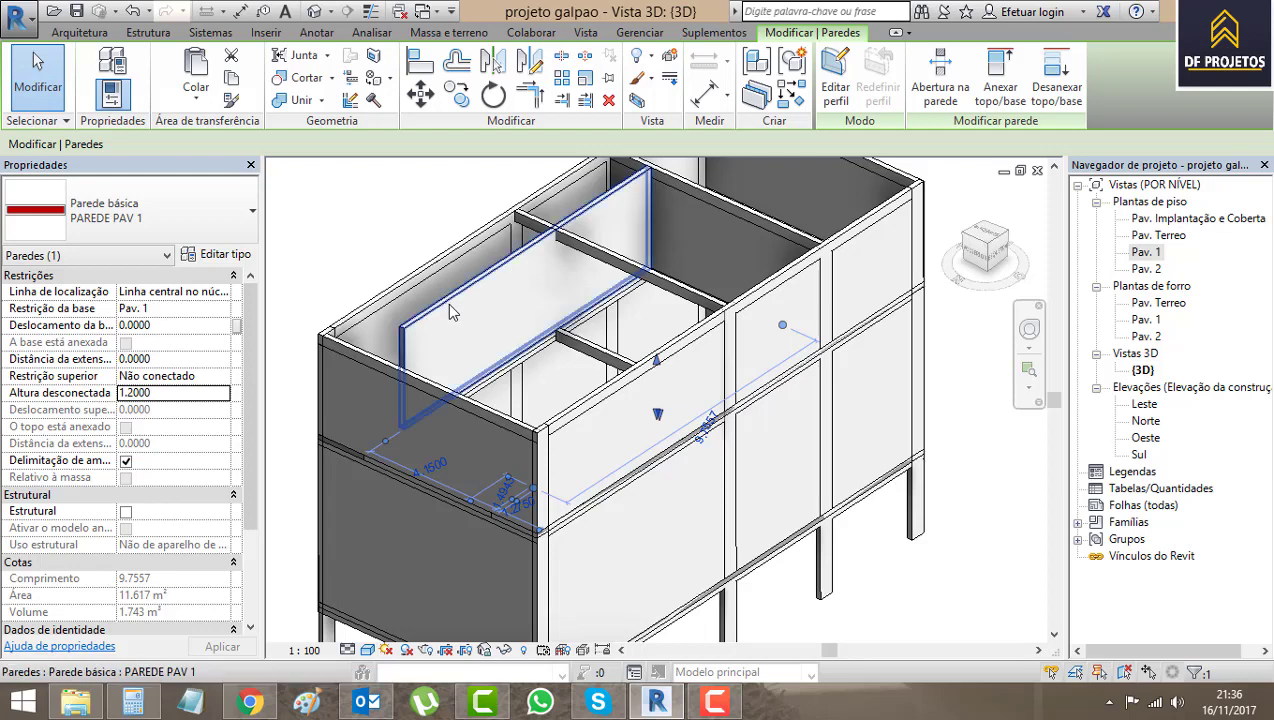
pyautogui.click(448, 320)
pyautogui.click(200, 372)
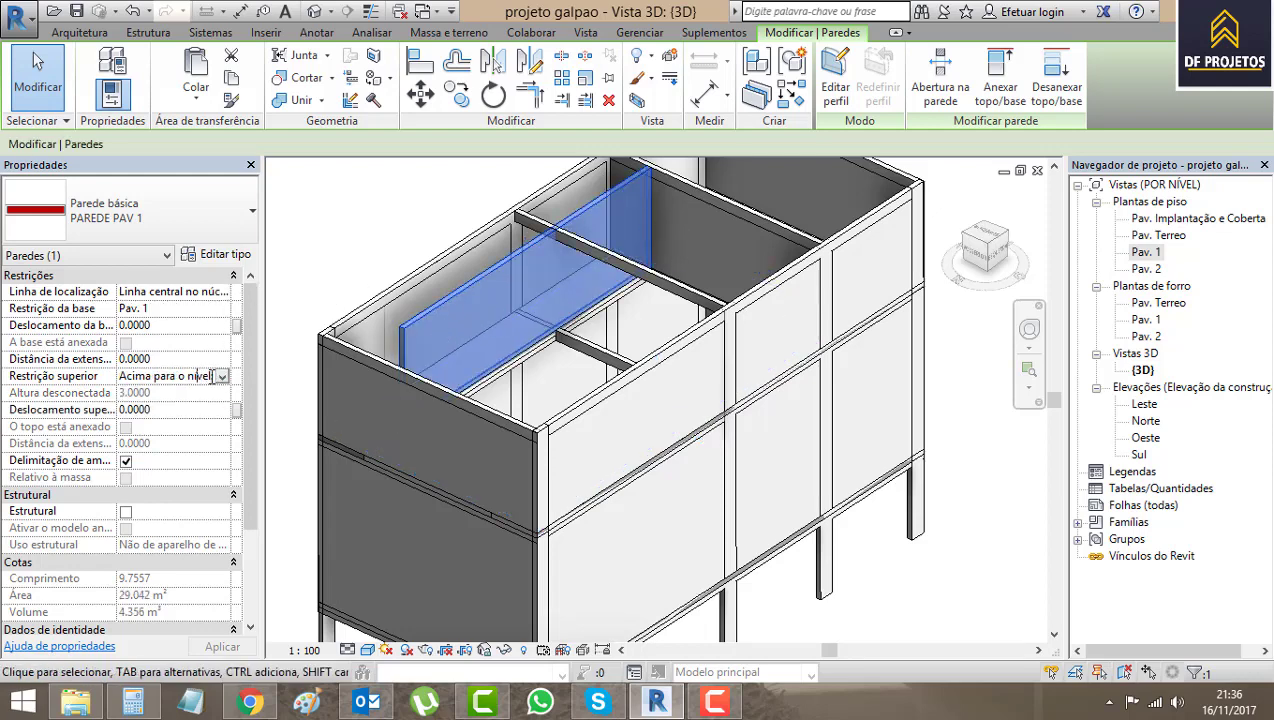
pyautogui.click(224, 376)
pyautogui.click(183, 394)
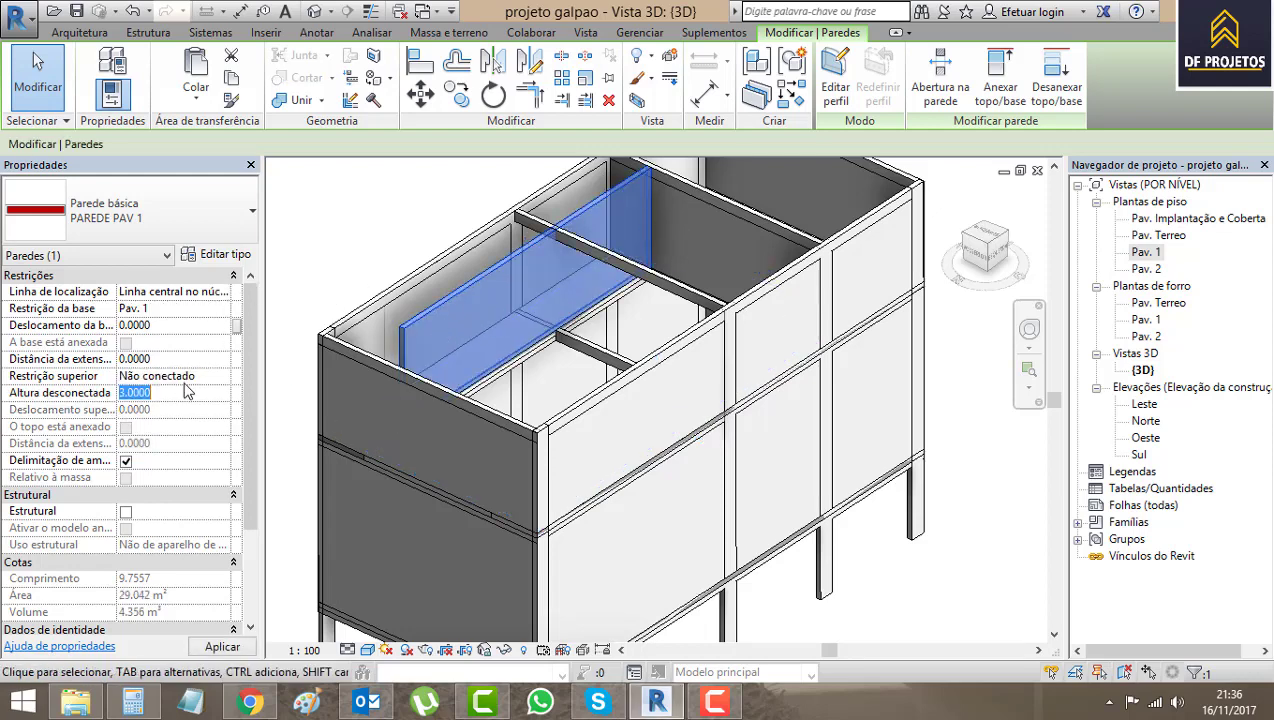
pyautogui.write('1.2')
pyautogui.click(222, 646)
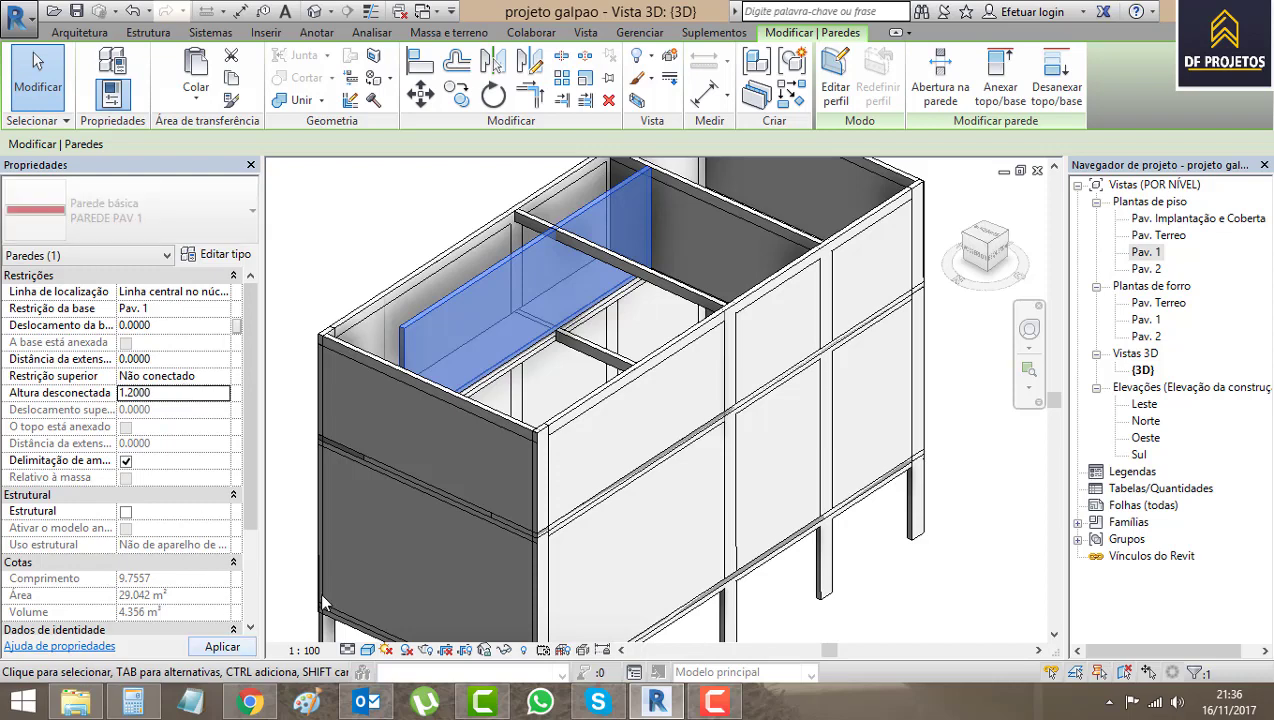
pyautogui.scroll(-3, 592, 430)
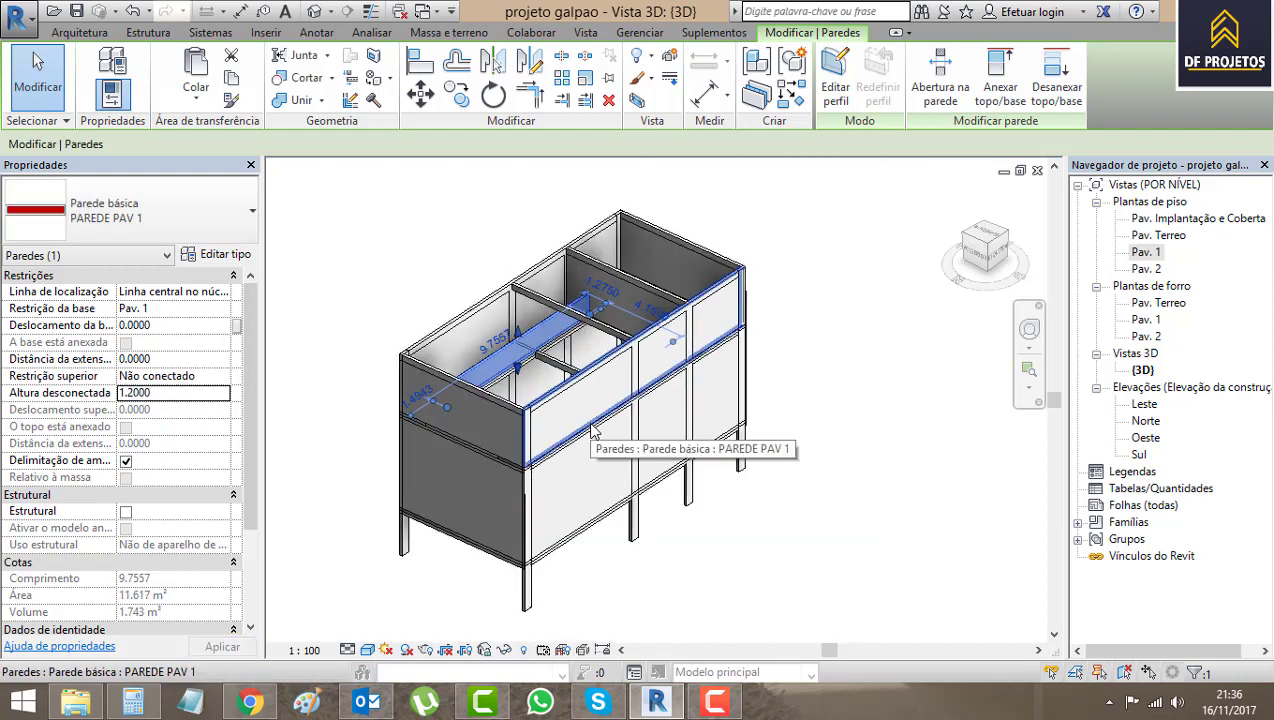
pyautogui.click(716, 698)
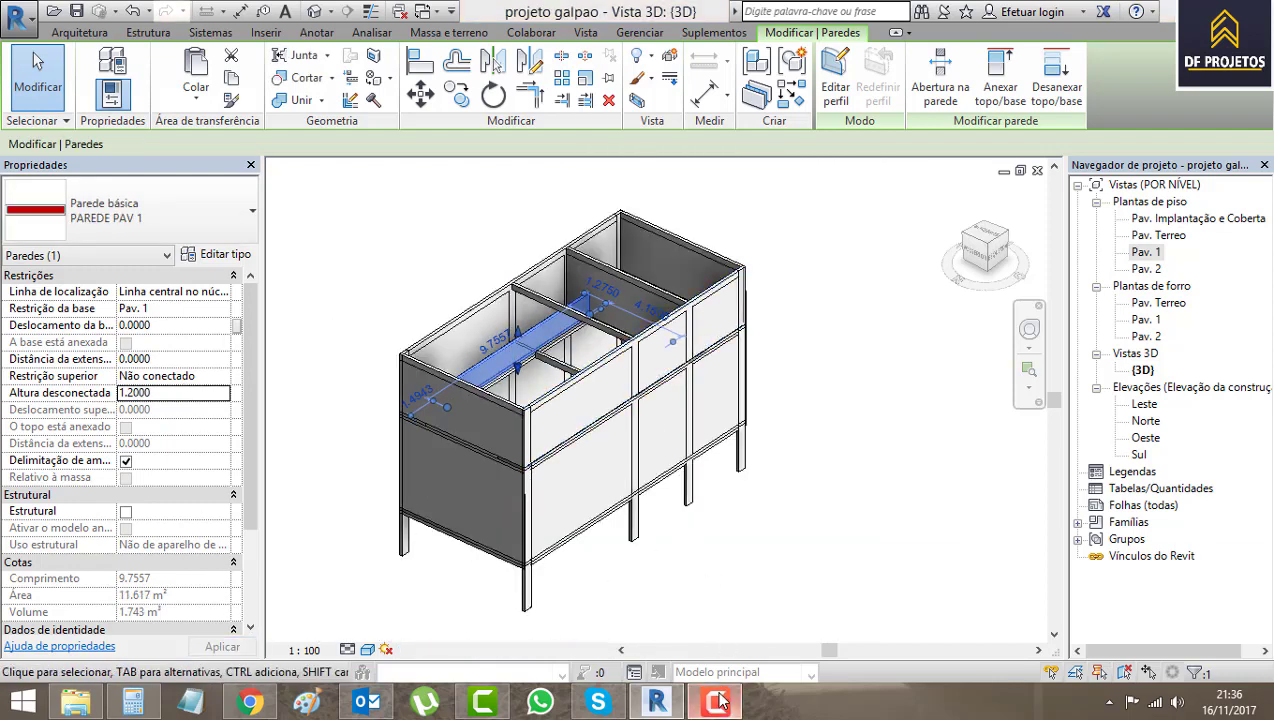
pyautogui.click(1231, 562)
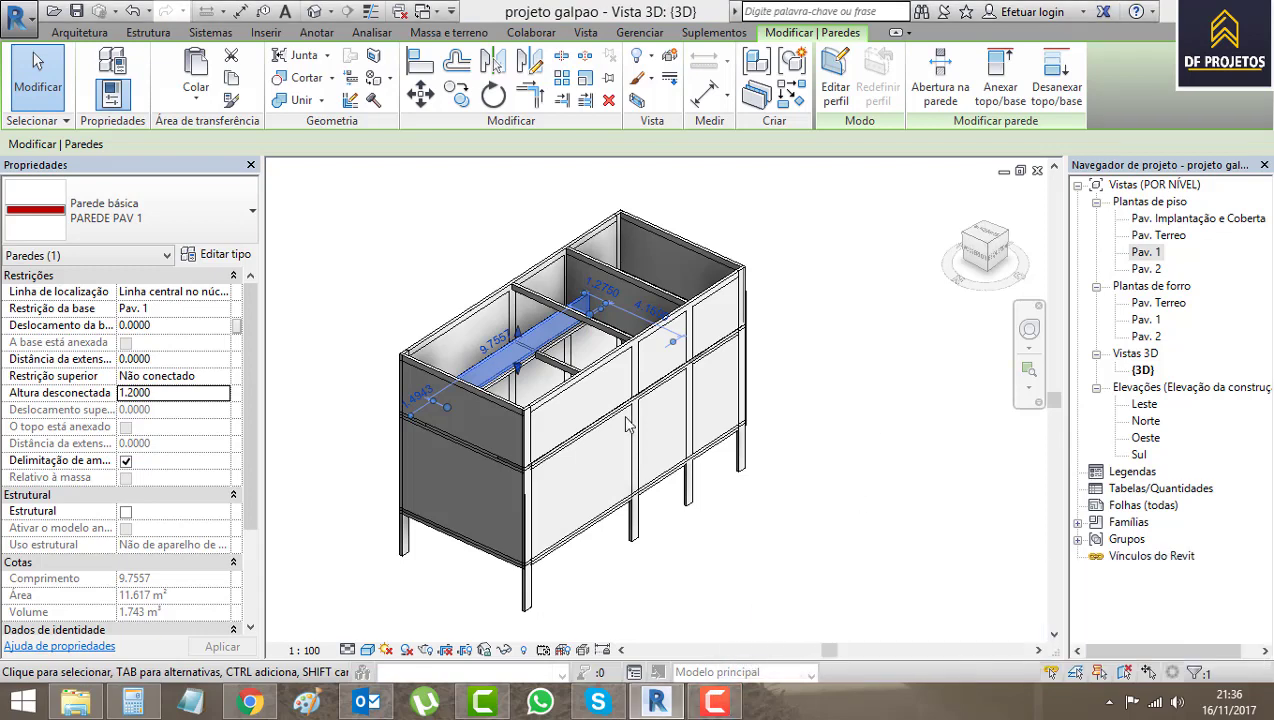
pyautogui.click(812, 628)
pyautogui.moveTo(682, 421)
pyautogui.keyDown('shift'); pyautogui.mouseDown(button='middle')
pyautogui.moveTo(688, 408)
pyautogui.moveTo(446, 391)
pyautogui.moveTo(752, 470)
pyautogui.mouseUp(button='middle'); pyautogui.keyUp('shift')
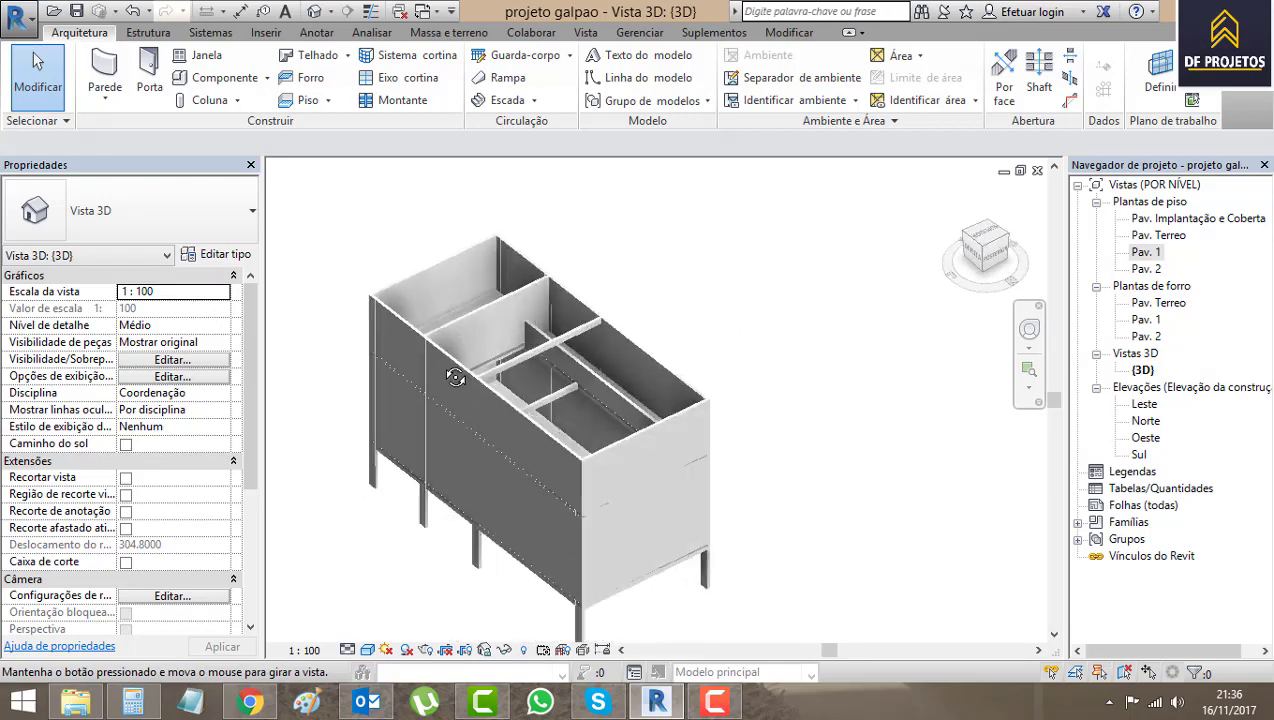
# - Open Pav. Terreo and center the ground-floor outline between grids 1–4 and A–B
pyautogui.moveTo(752, 470)
pyautogui.keyDown('shift'); pyautogui.mouseDown(button='middle')
pyautogui.moveTo(588, 395)
pyautogui.moveTo(498, 373)
pyautogui.moveTo(600, 420)
pyautogui.moveTo(671, 398)
pyautogui.moveTo(799, 479)
pyautogui.moveTo(729, 390)
pyautogui.mouseUp(button='middle'); pyautogui.keyUp('shift')
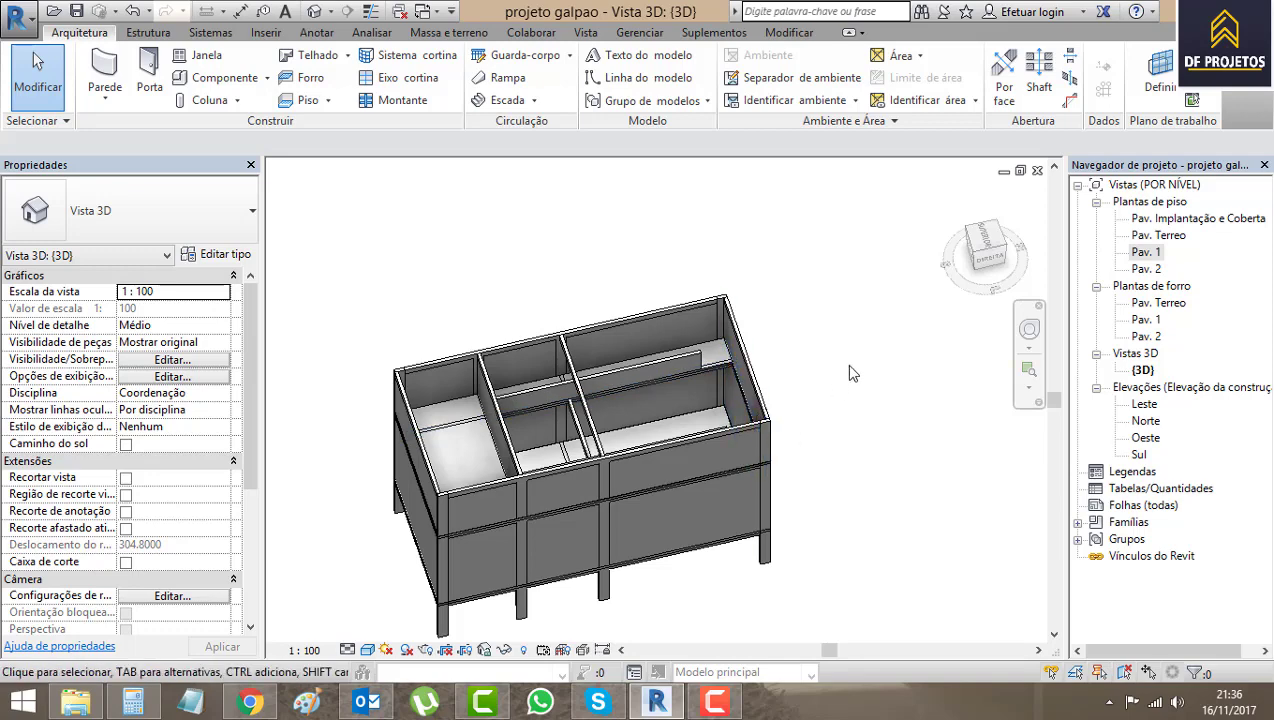
pyautogui.doubleClick(1158, 235)
pyautogui.scroll(-2, 836, 293)
pyautogui.scroll(-2, 836, 293)
pyautogui.scroll(-2, 836, 293)
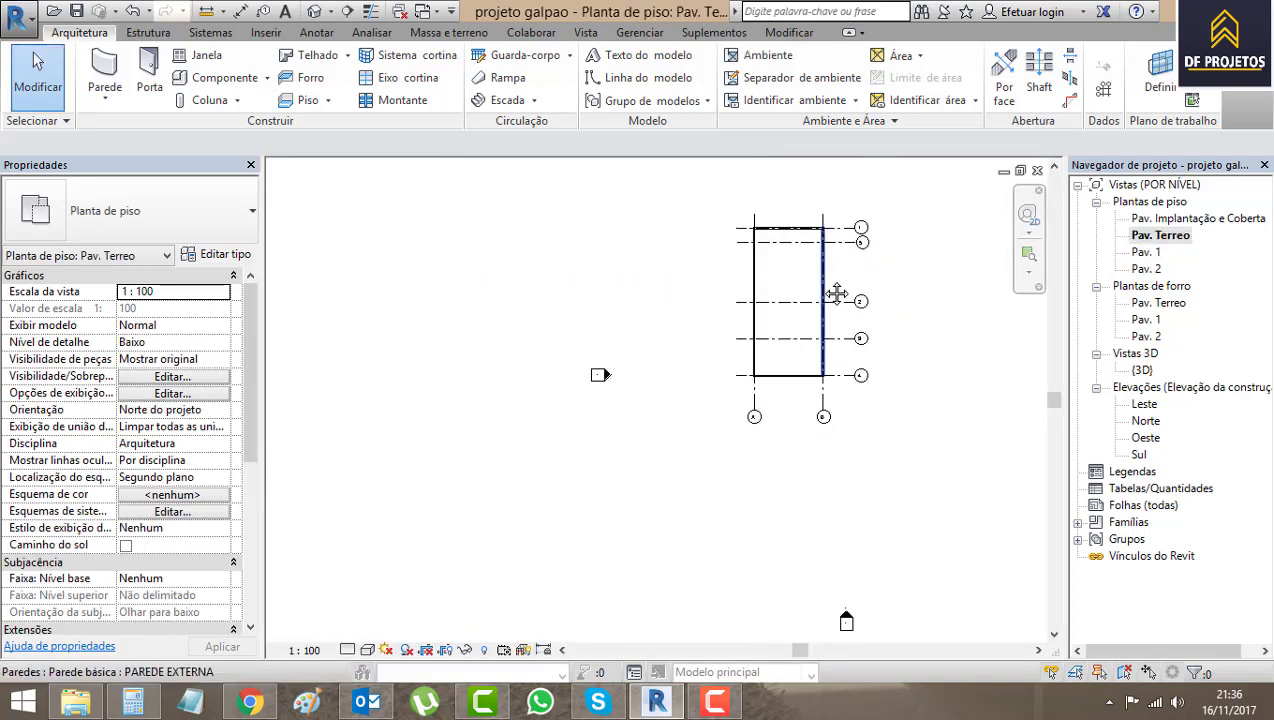
pyautogui.scroll(2, 836, 293)
pyautogui.moveTo(836, 293); pyautogui.dragTo(569, 318, button='middle')
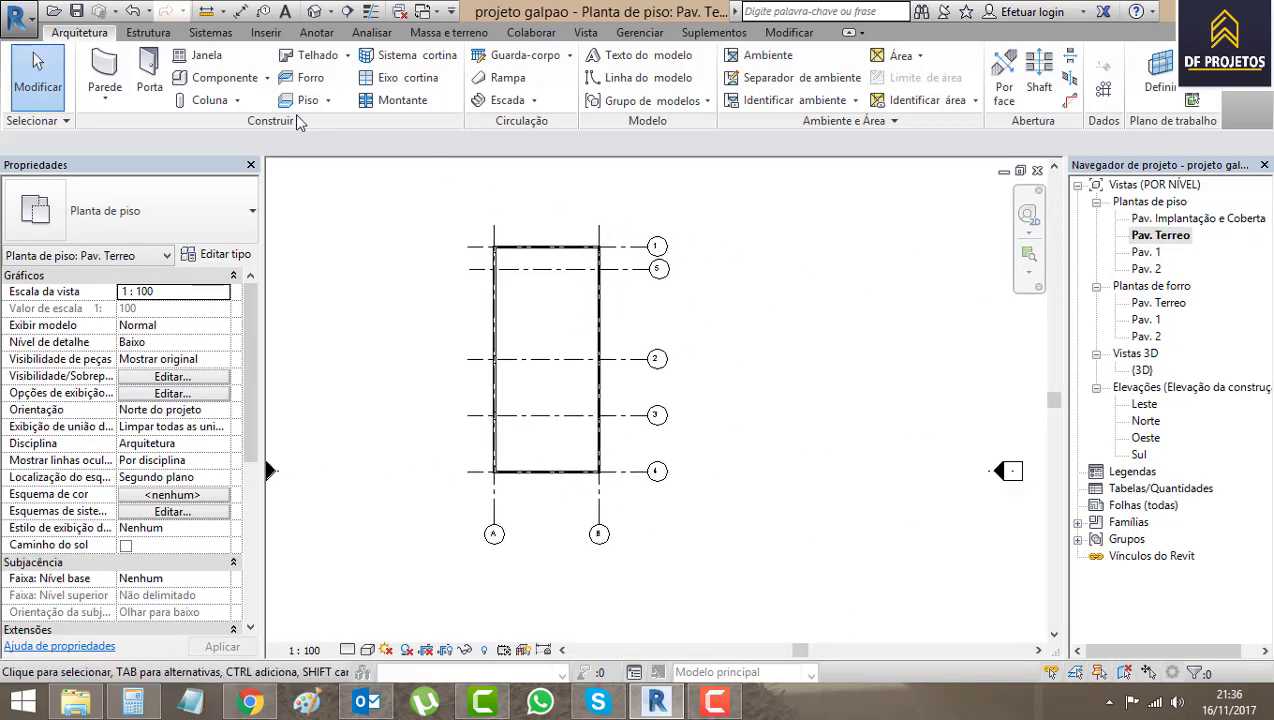
# - Start a stair on Pav. Terreo and compute 28 / 2 = 14 risers per run in Calculator
pyautogui.click(500, 100)
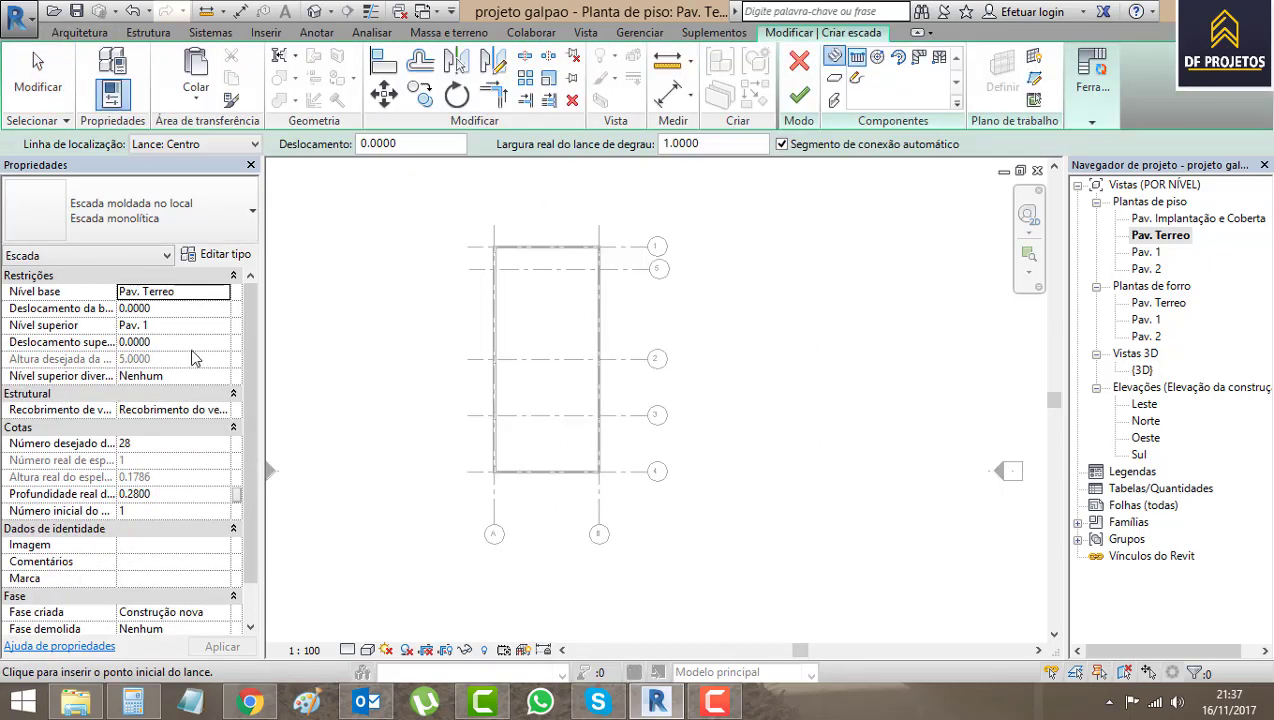
pyautogui.click(732, 302)
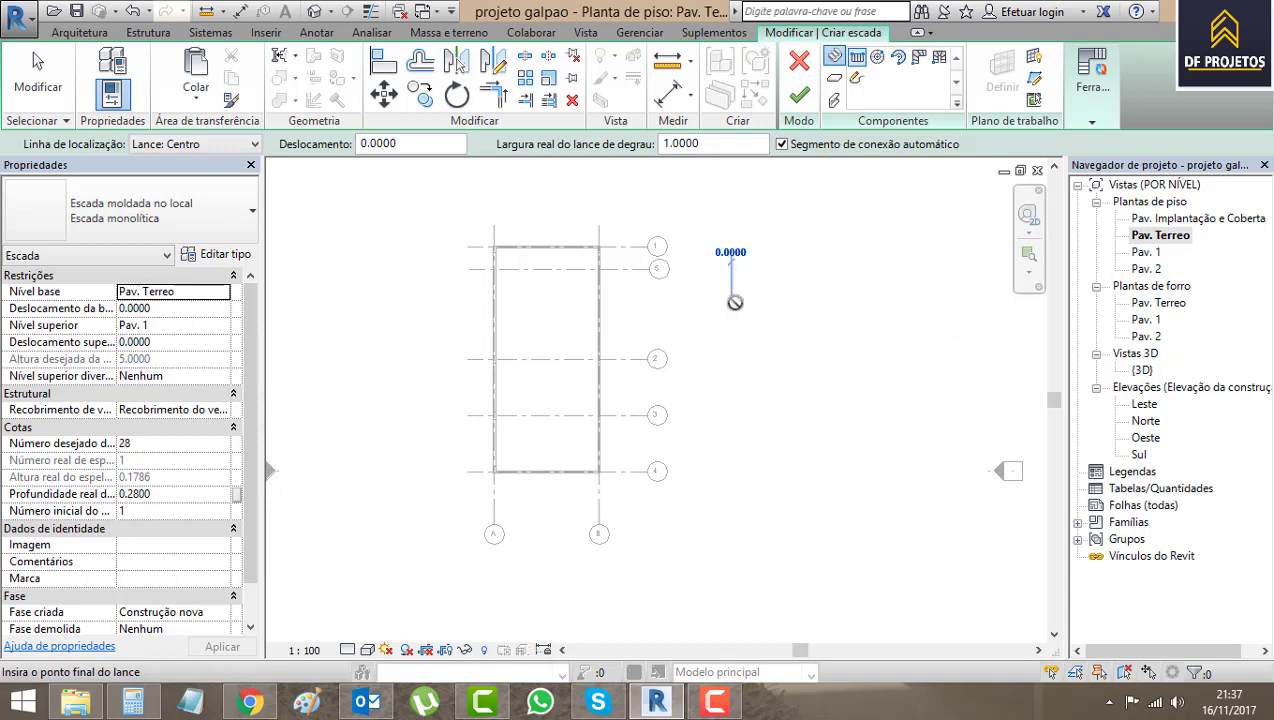
pyautogui.scroll(2, 797, 304)
pyautogui.scroll(2, 895, 300)
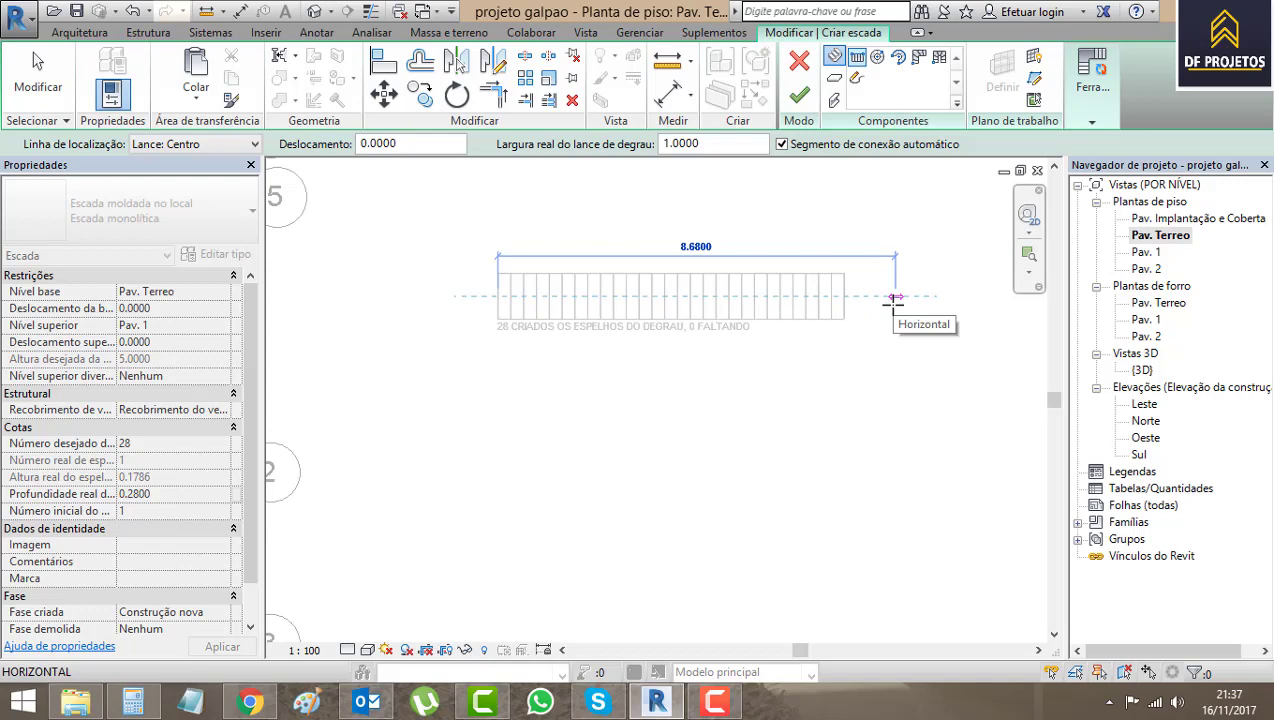
pyautogui.press('Escape')
pyautogui.press('Escape')
pyautogui.hotkey('alt', 'Tab')
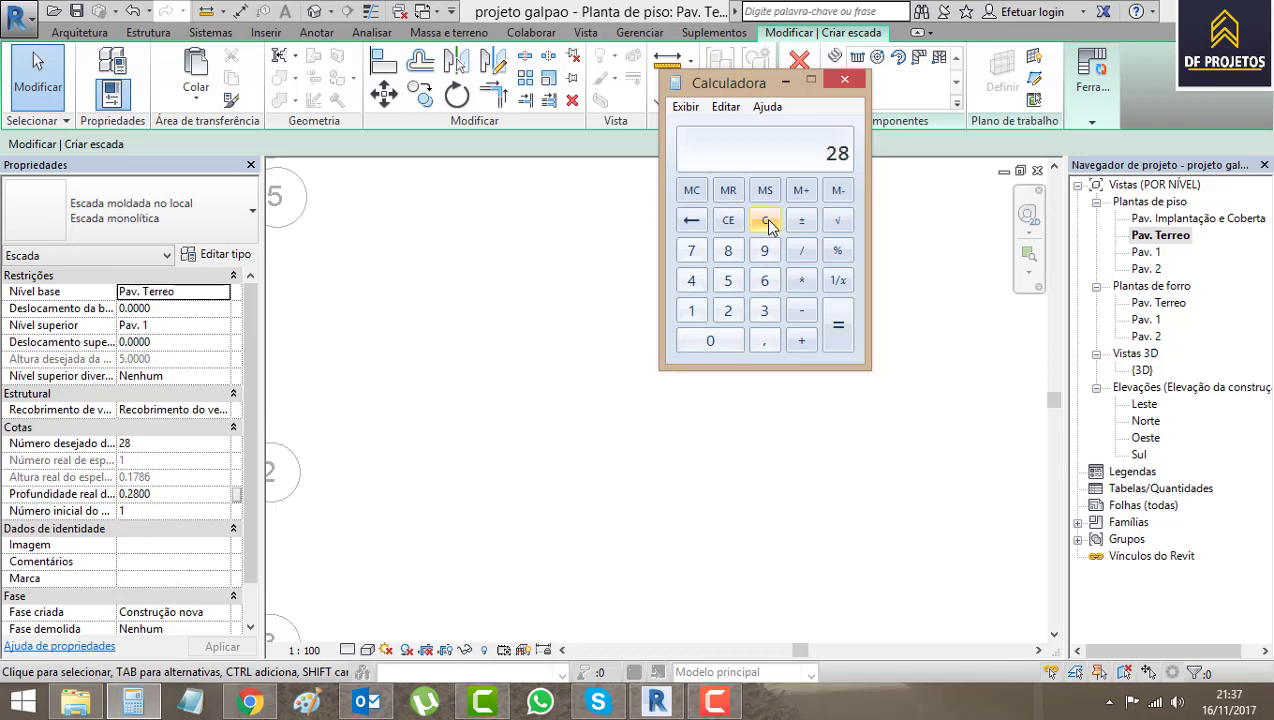
pyautogui.click(843, 82)
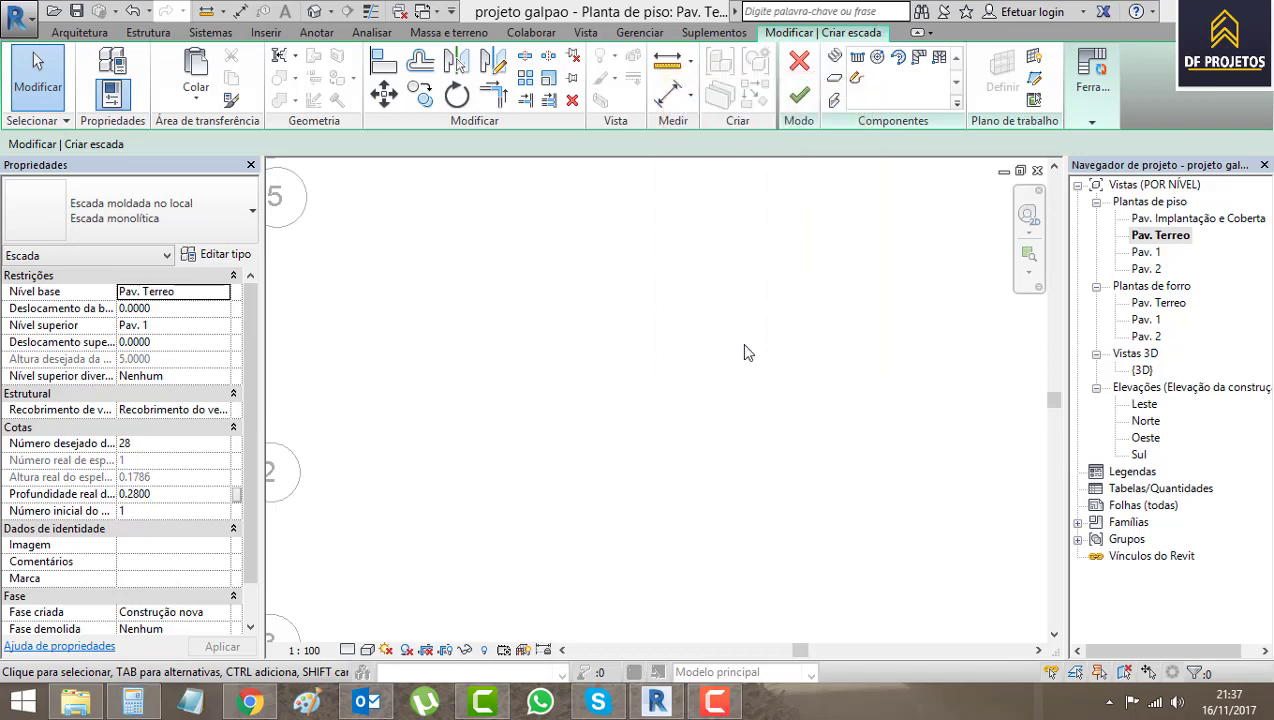
# - Sketch a 14-riser run, then a parallel 14-riser run below it joined by a landing
pyautogui.click(857, 58)
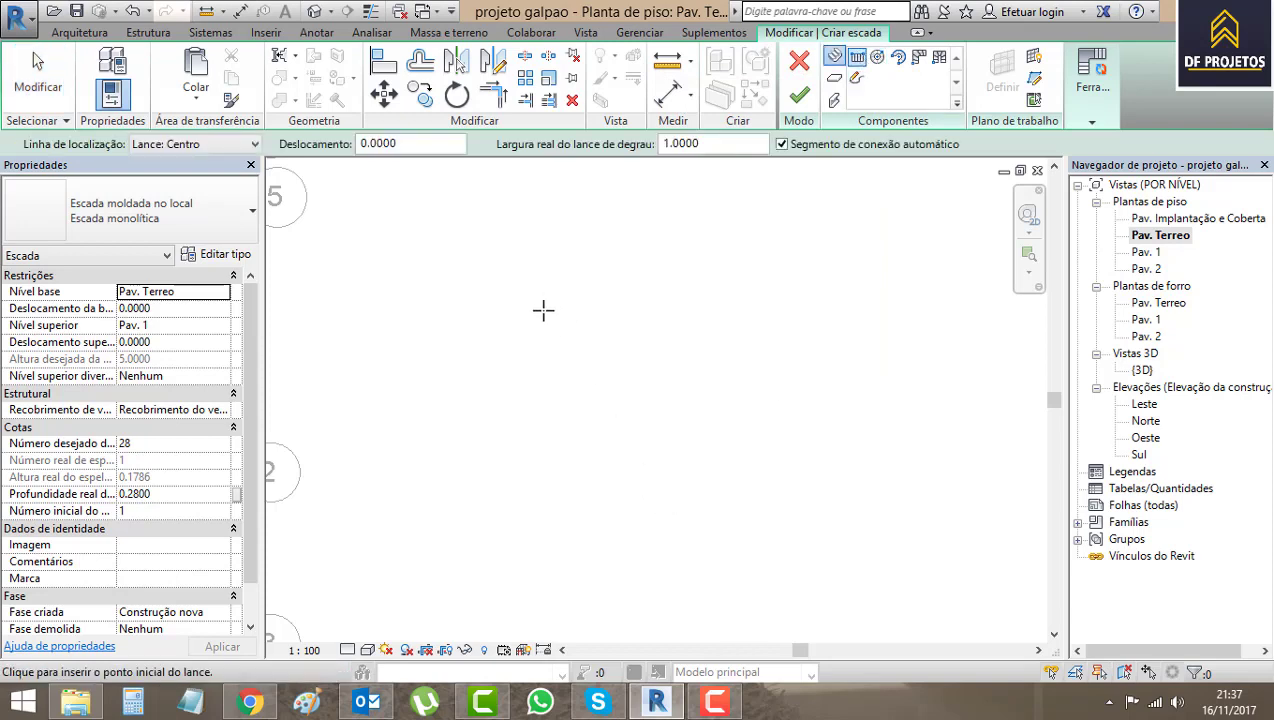
pyautogui.click(546, 347)
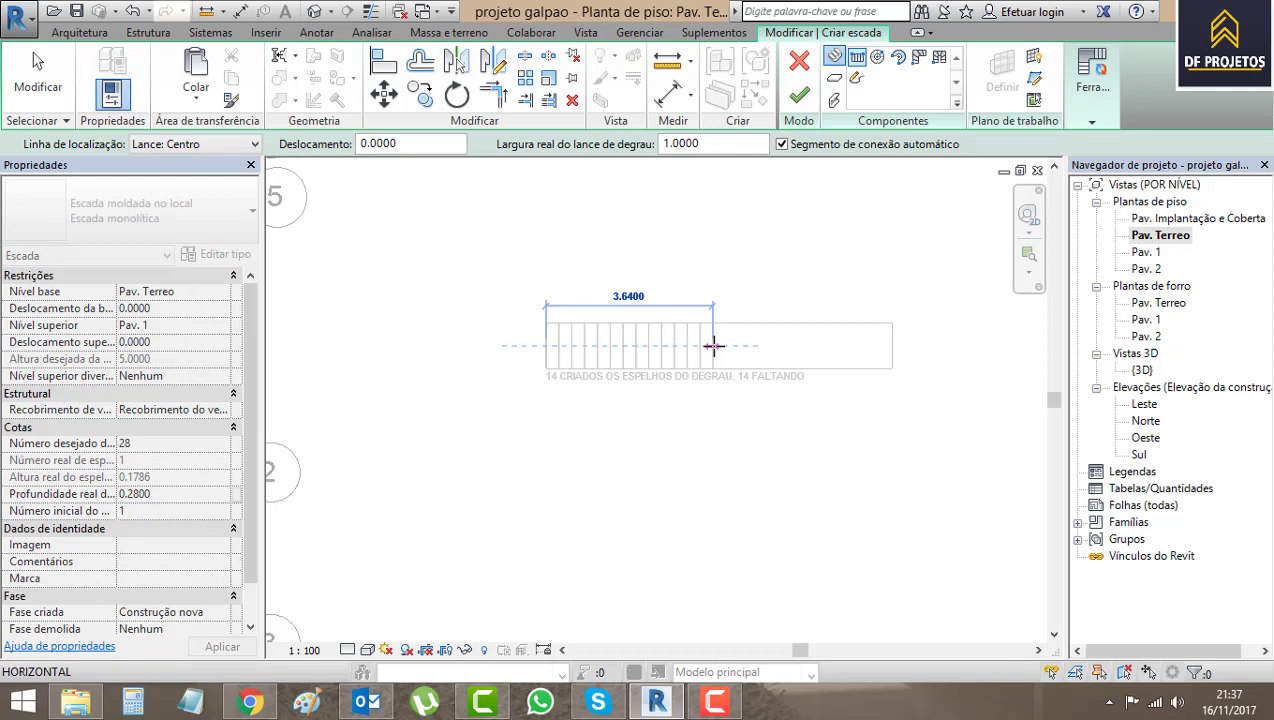
pyautogui.click(713, 347)
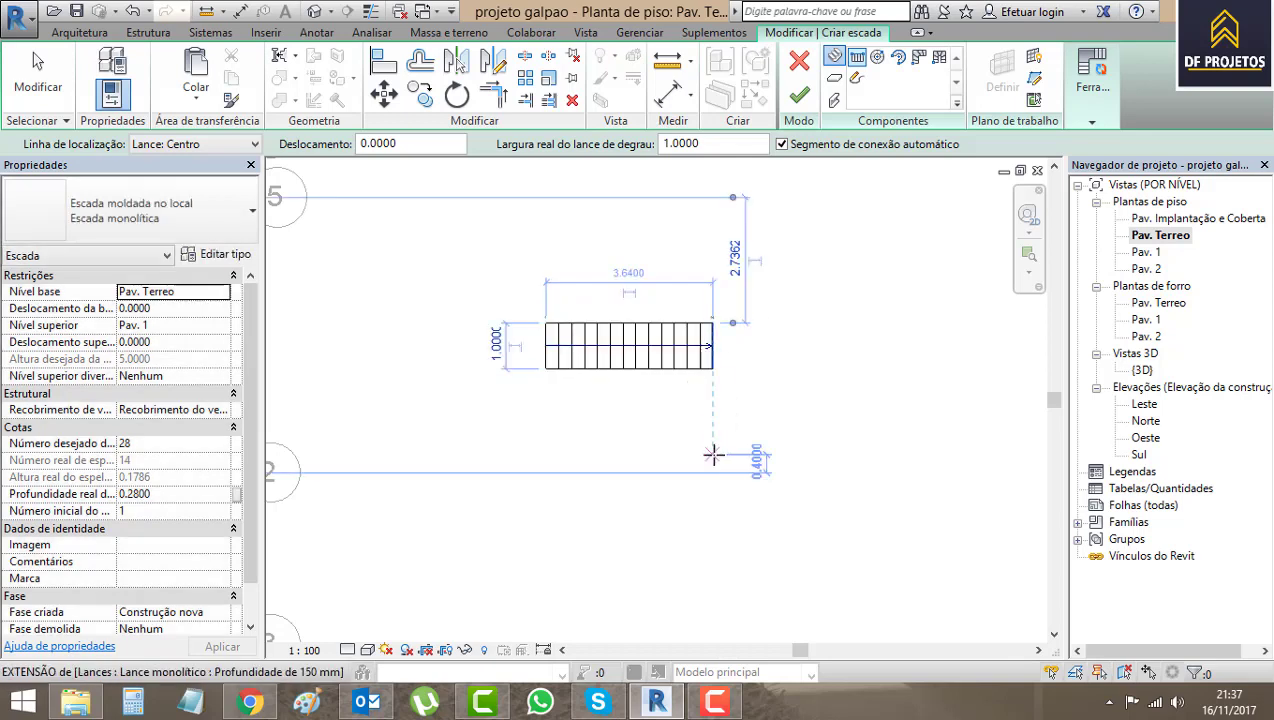
pyautogui.click(712, 455)
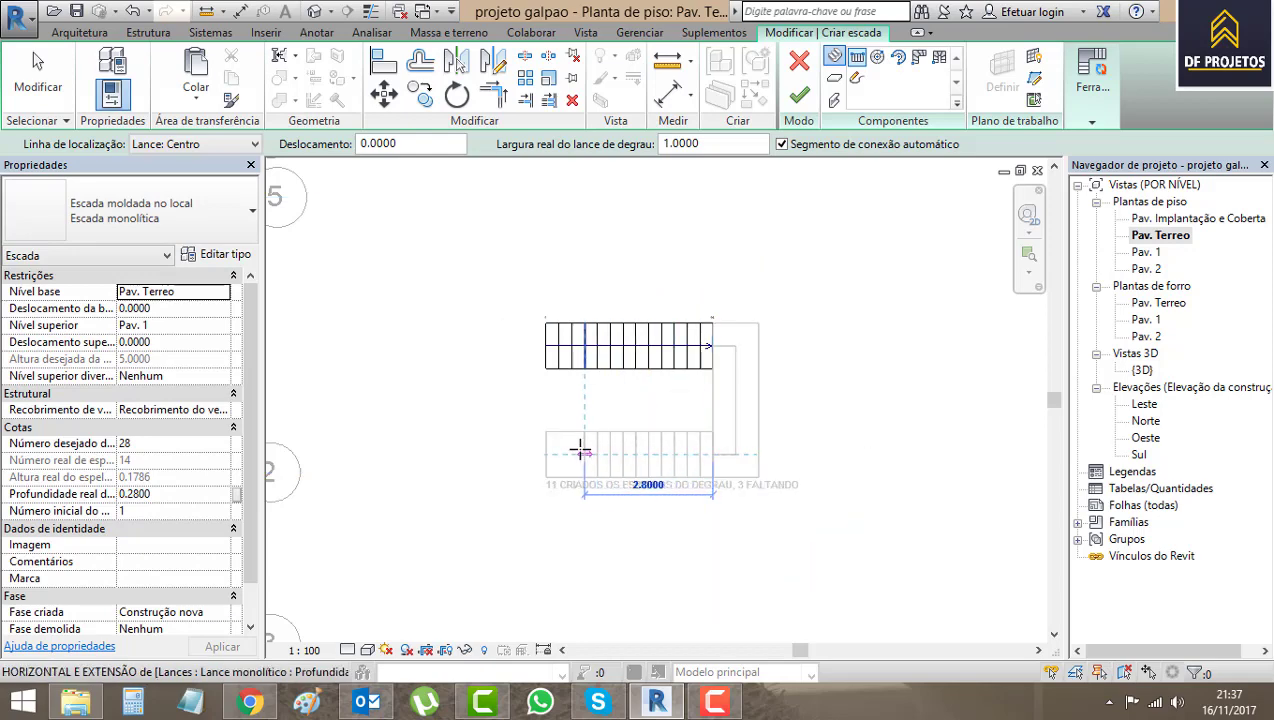
pyautogui.click(548, 454)
pyautogui.press('Escape')
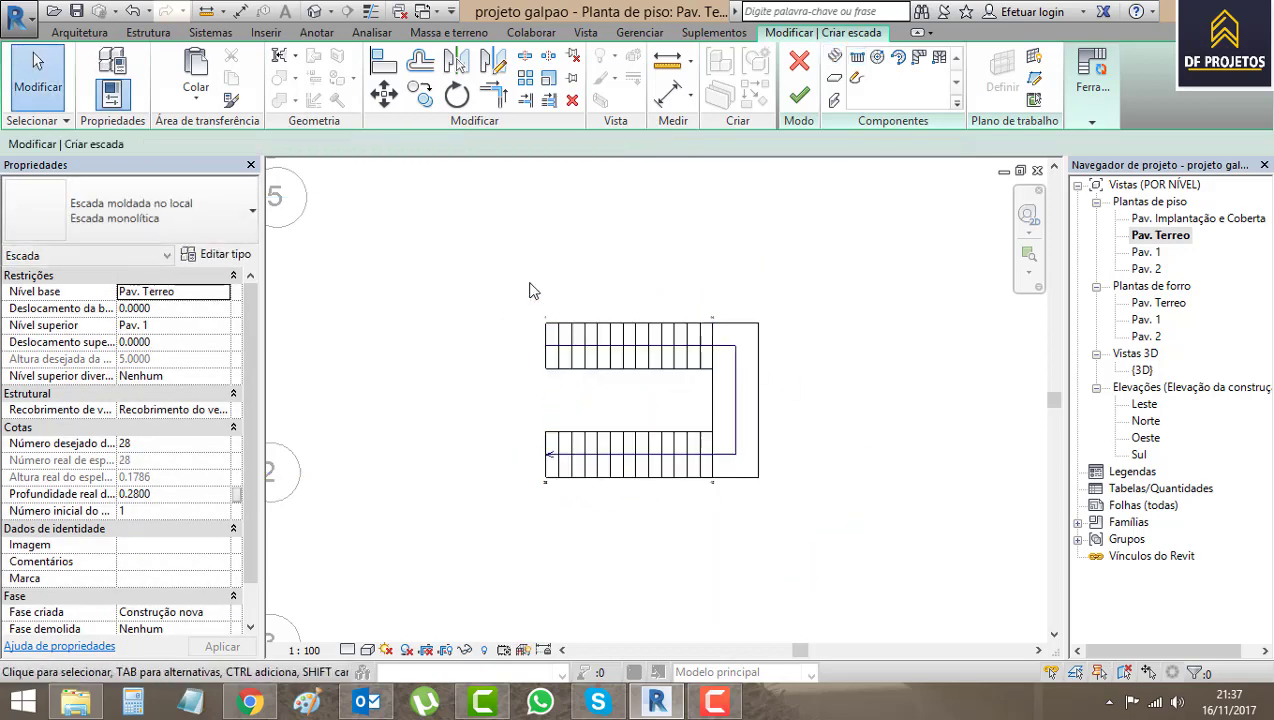
pyautogui.scroll(2, 615, 381)
pyautogui.scroll(1, 665, 340)
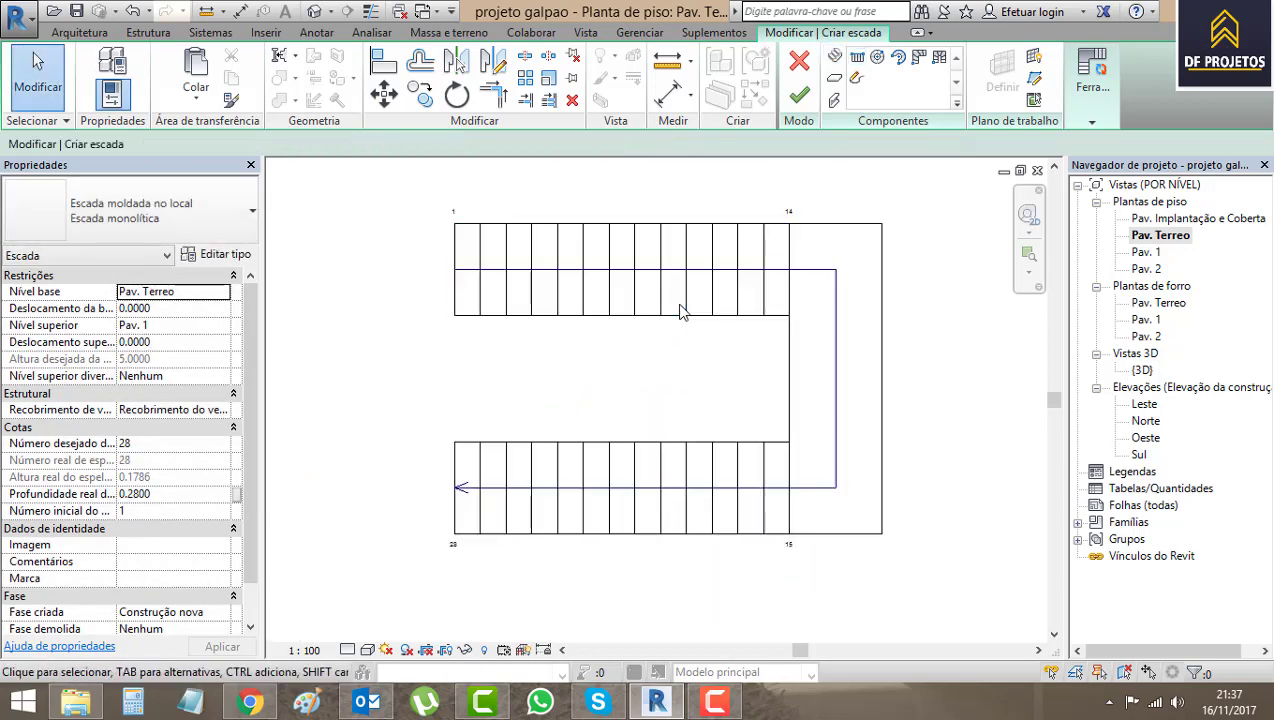
# - Set the width of both the upper and lower stair runs to 1.5
pyautogui.click(688, 300)
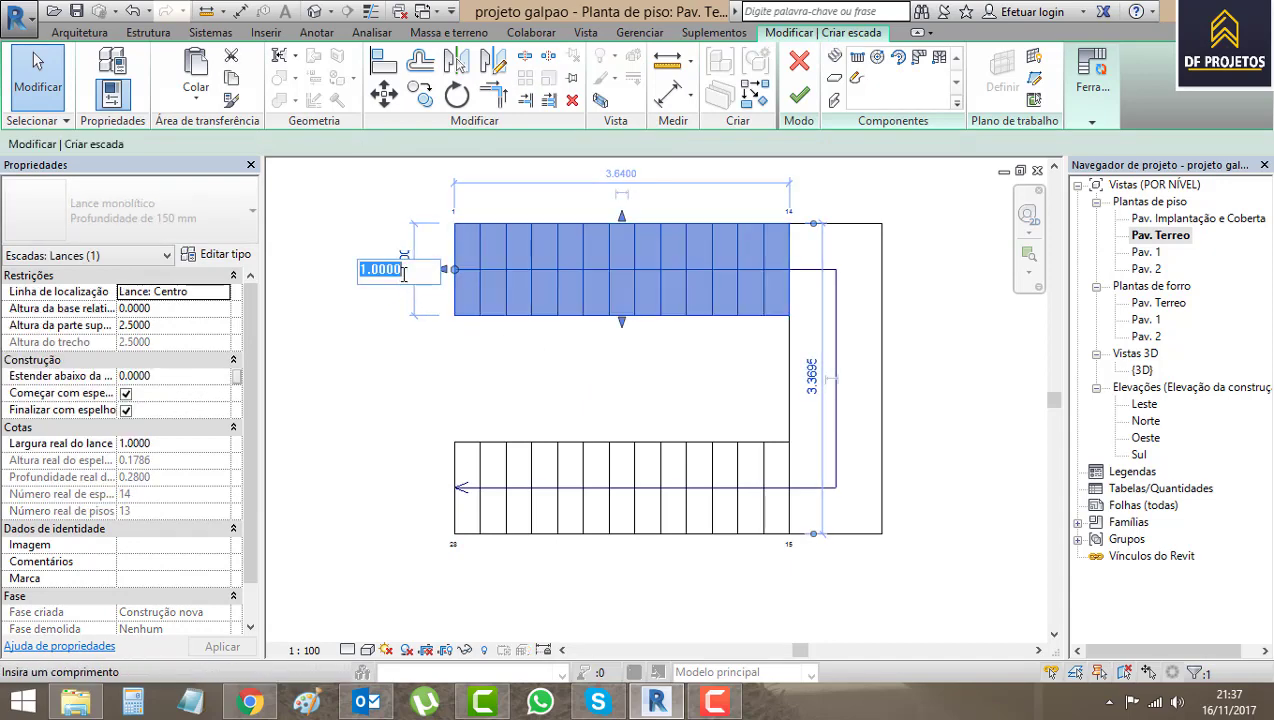
pyautogui.write('1.5000')
pyautogui.press('Return')
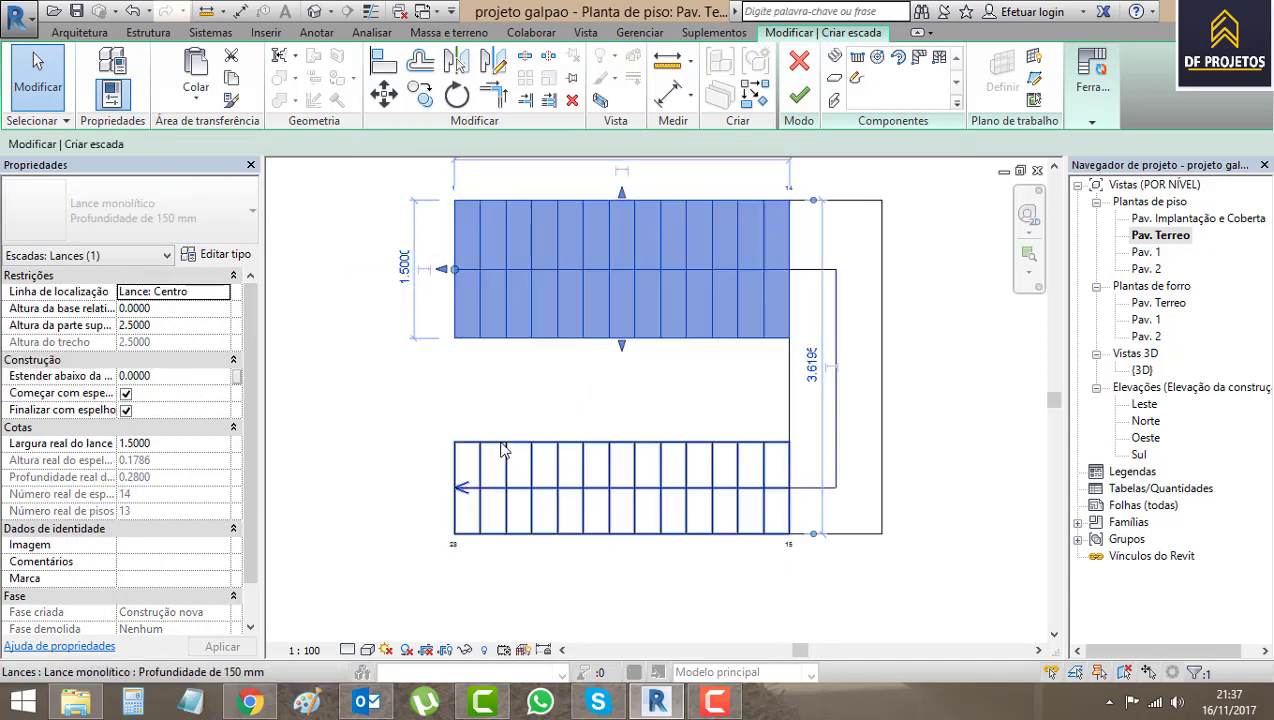
pyautogui.click(476, 468)
pyautogui.click(599, 396)
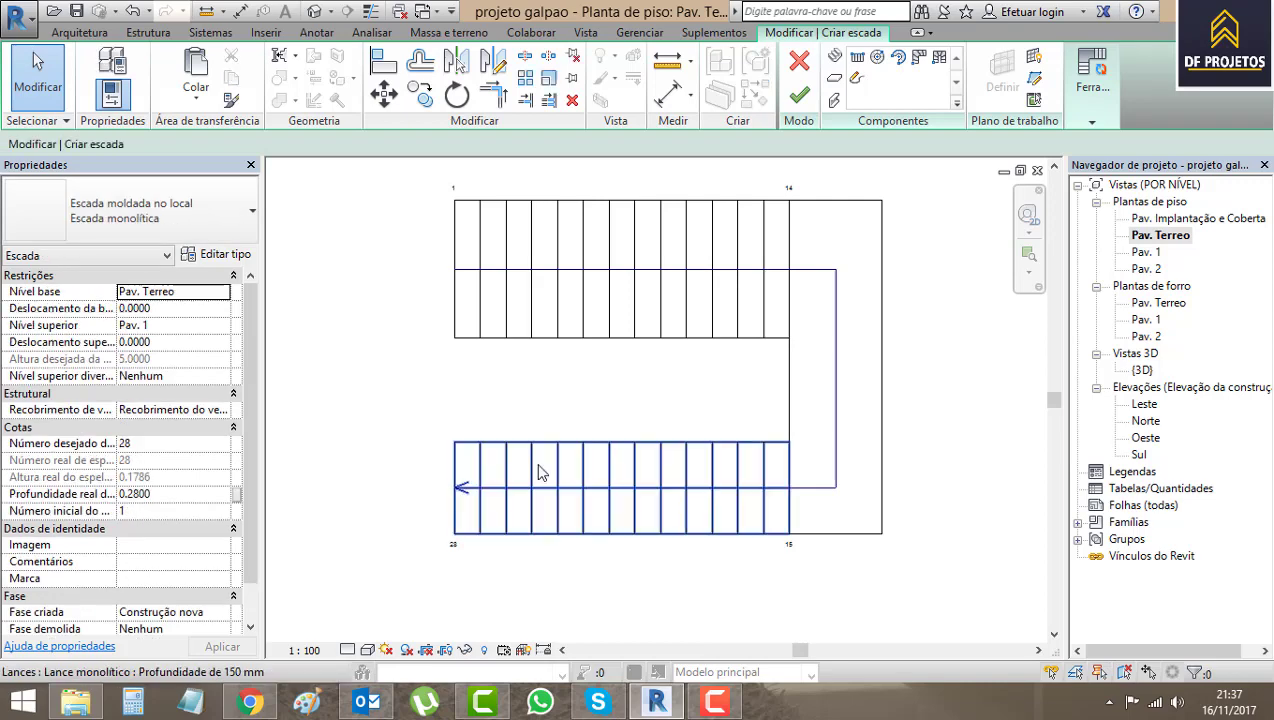
pyautogui.click(466, 476)
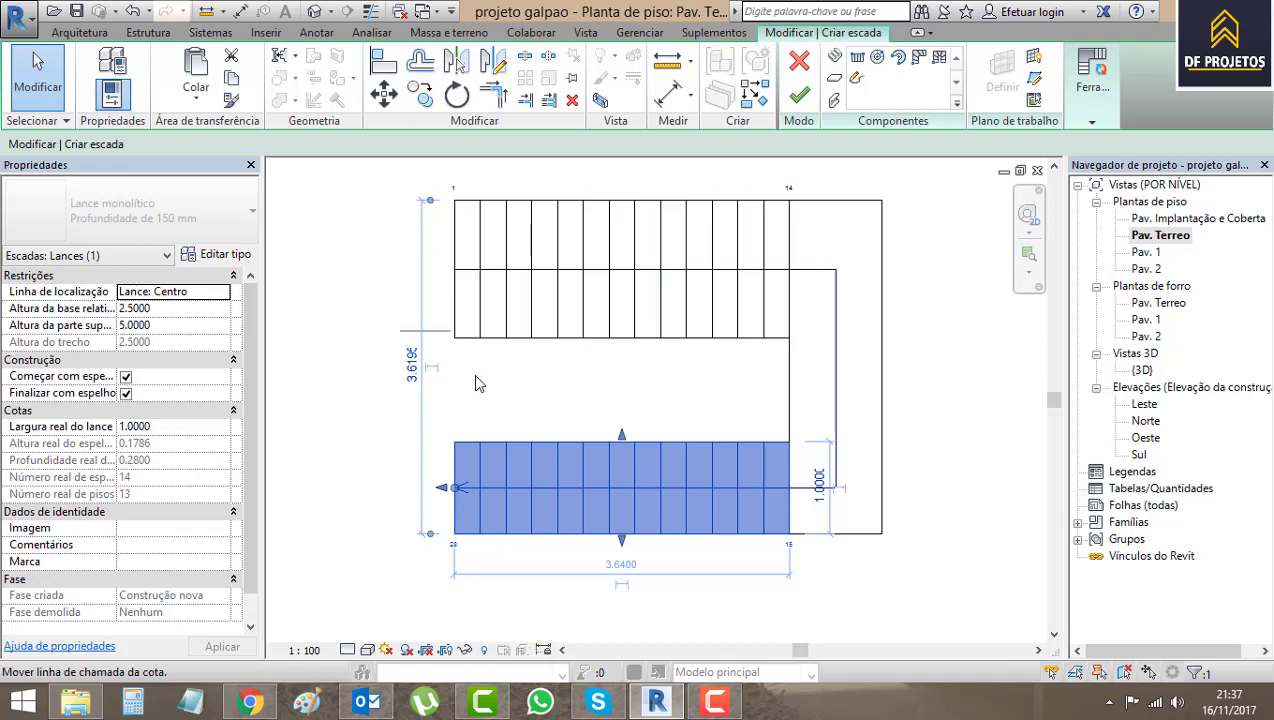
pyautogui.click(535, 392)
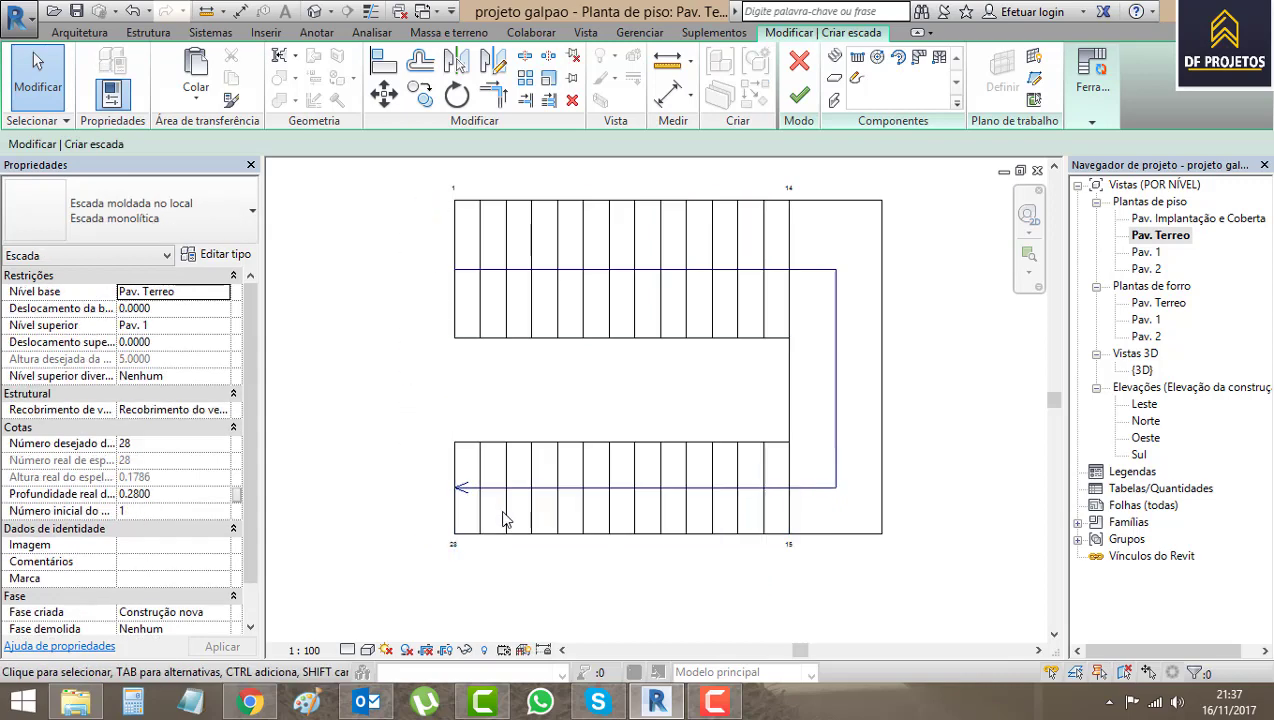
pyautogui.click(506, 515)
pyautogui.moveTo(620, 445); pyautogui.dragTo(622, 432)
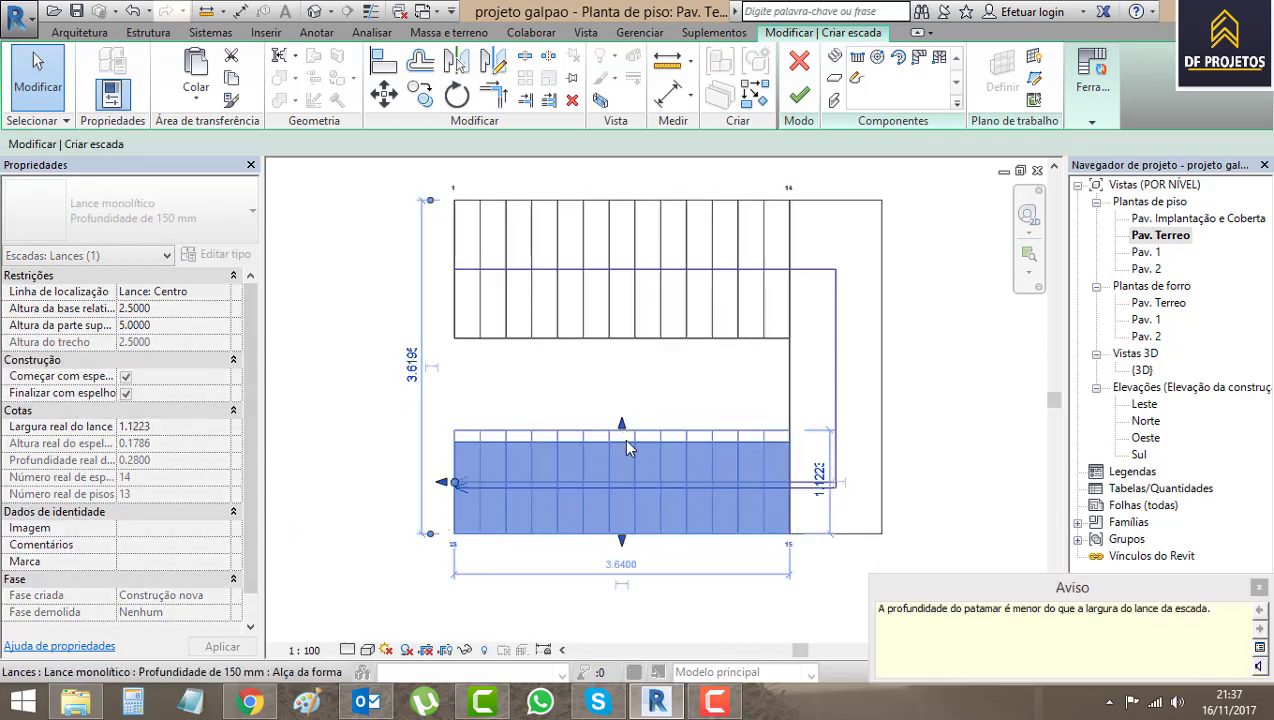
pyautogui.click(712, 372)
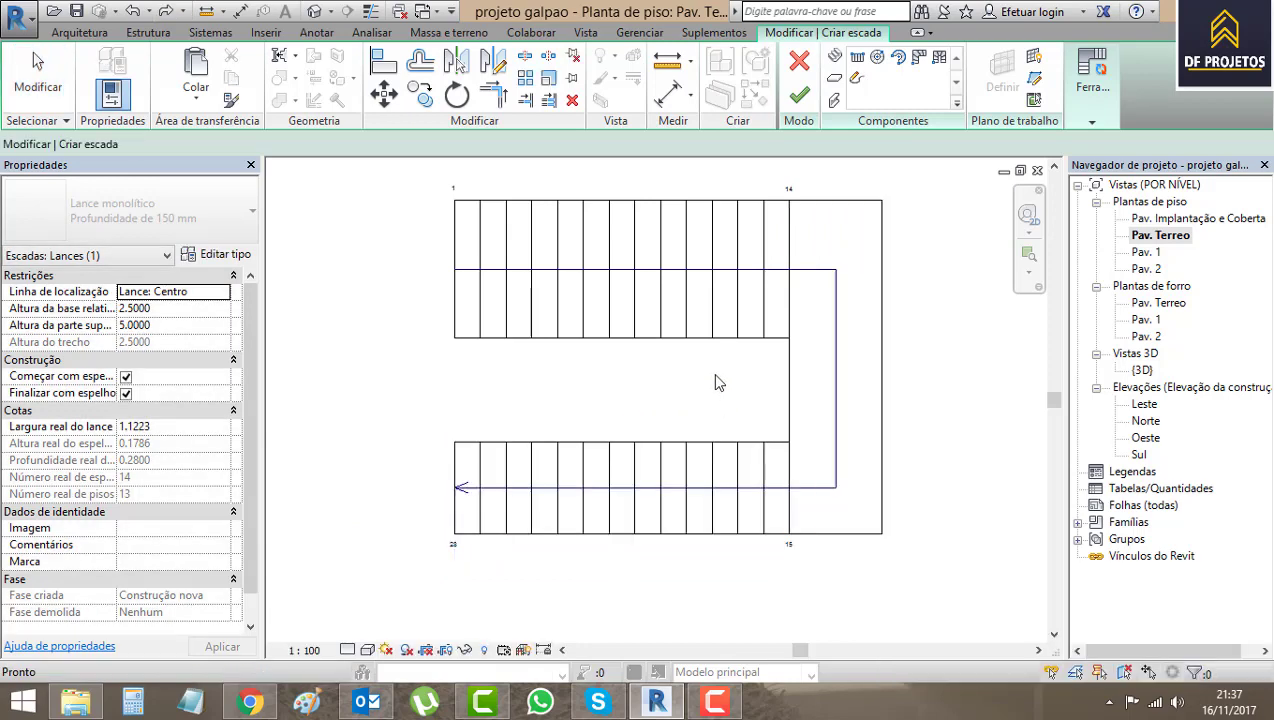
pyautogui.click(741, 452)
pyautogui.click(820, 487)
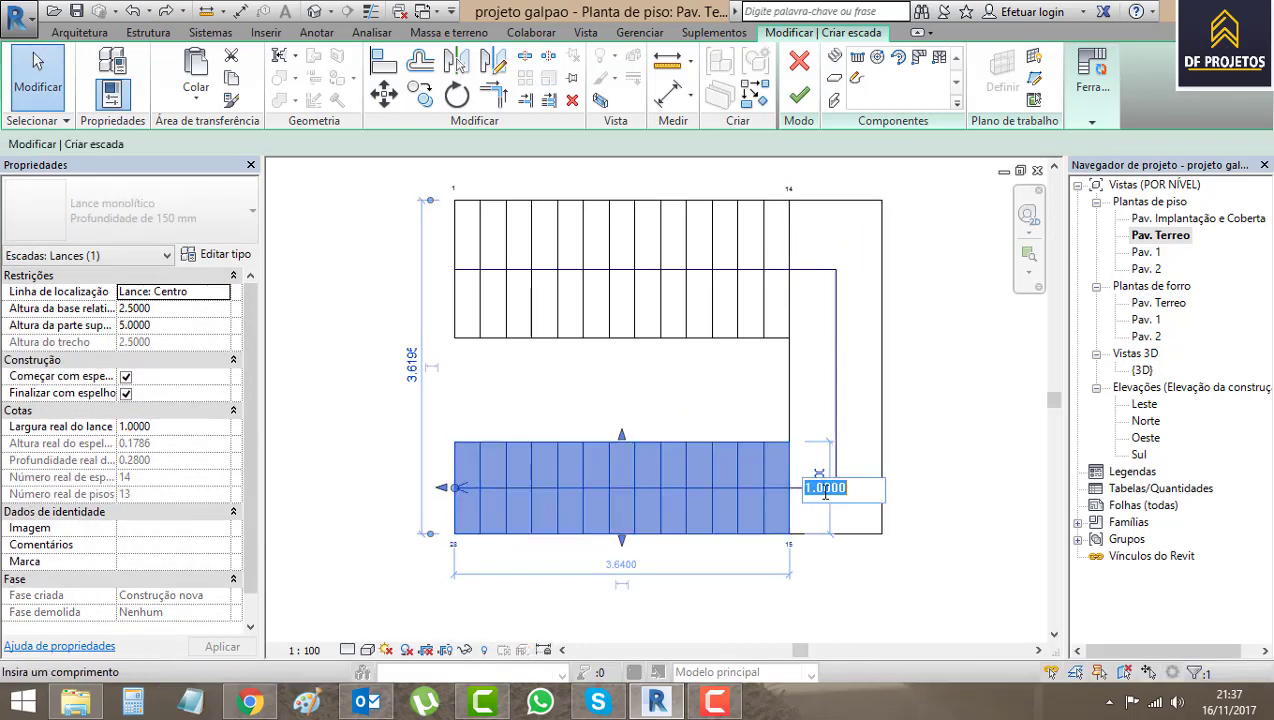
pyautogui.write('1.5000')
pyautogui.press('Return')
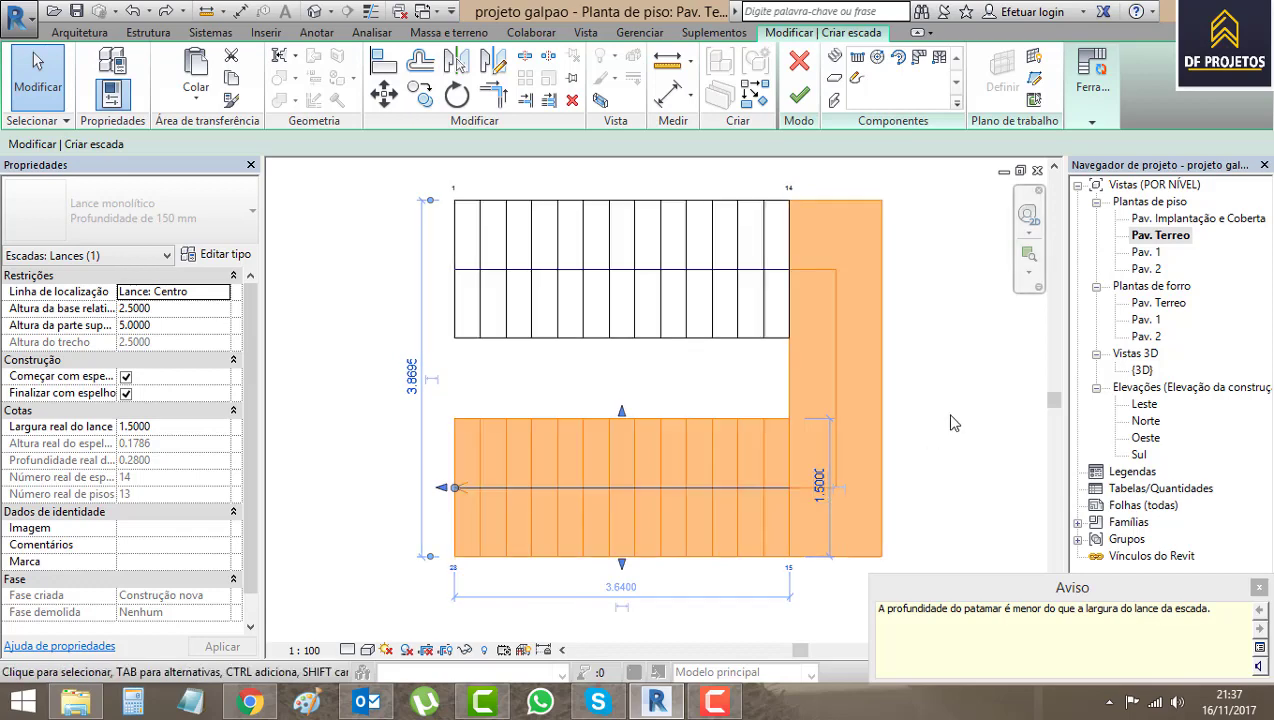
# - Widen the stair landing to 1.5
pyautogui.click(924, 450)
pyautogui.click(884, 390)
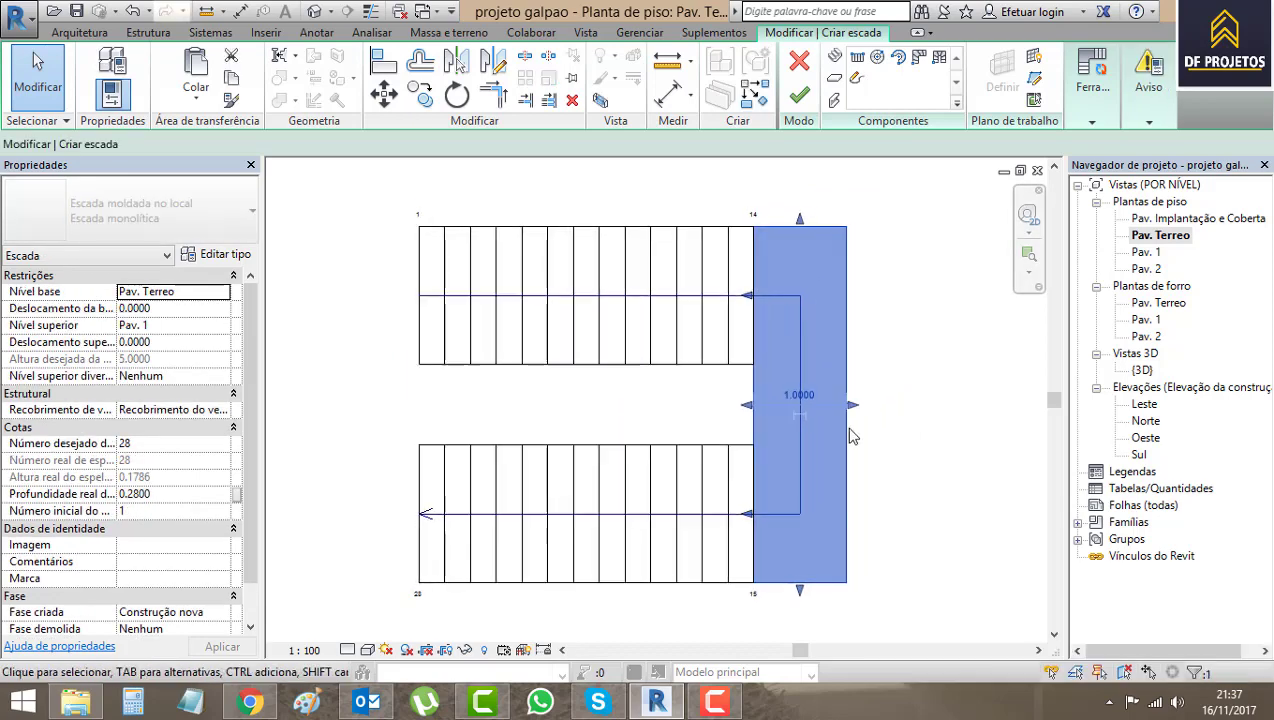
pyautogui.click(800, 395)
pyautogui.write('1.5000')
pyautogui.press('Return')
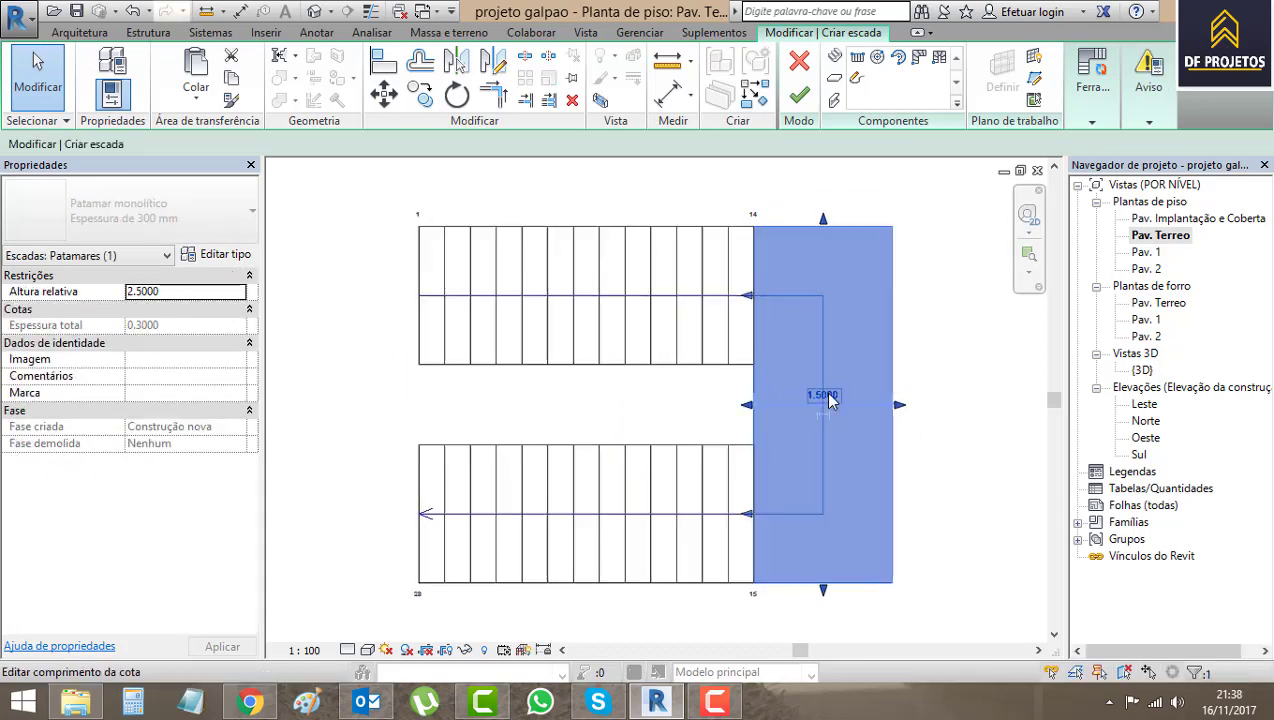
pyautogui.click(958, 453)
# - Drag the lower run upward, closer to the upper run
pyautogui.scroll(-1, 958, 453)
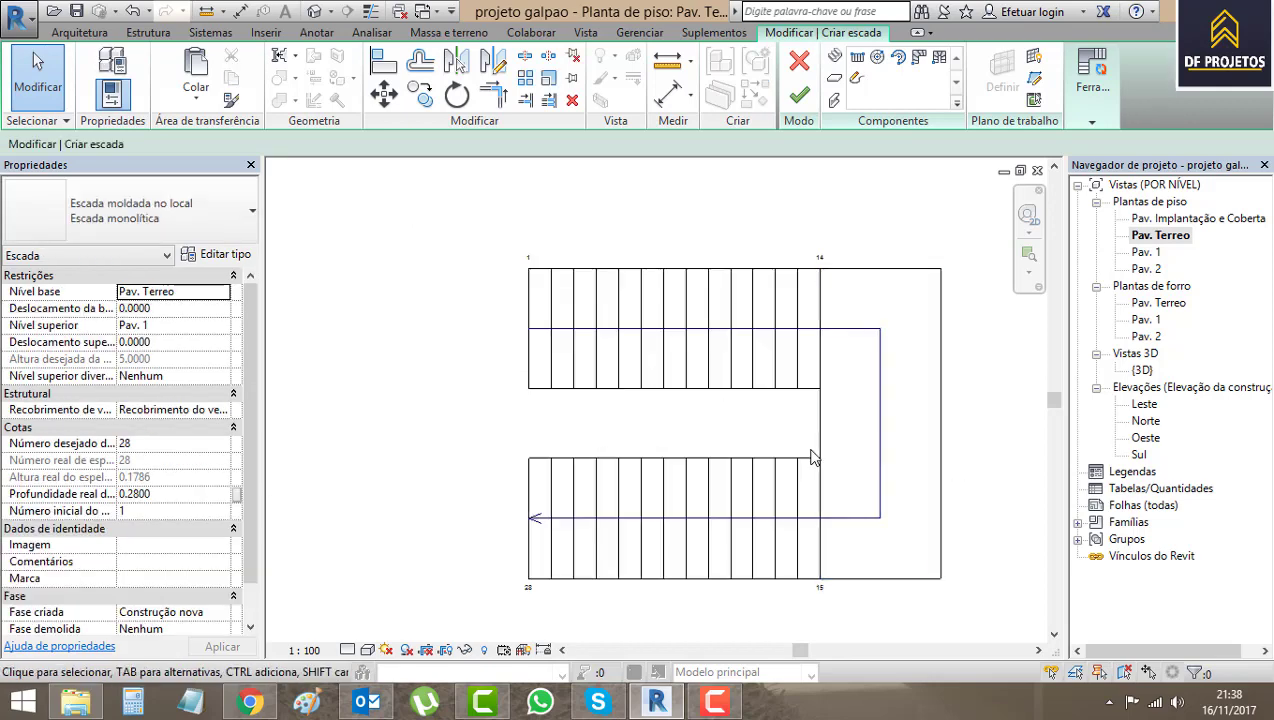
pyautogui.click(800, 457)
pyautogui.scroll(2, 794, 456)
pyautogui.moveTo(794, 473); pyautogui.dragTo(796, 380)
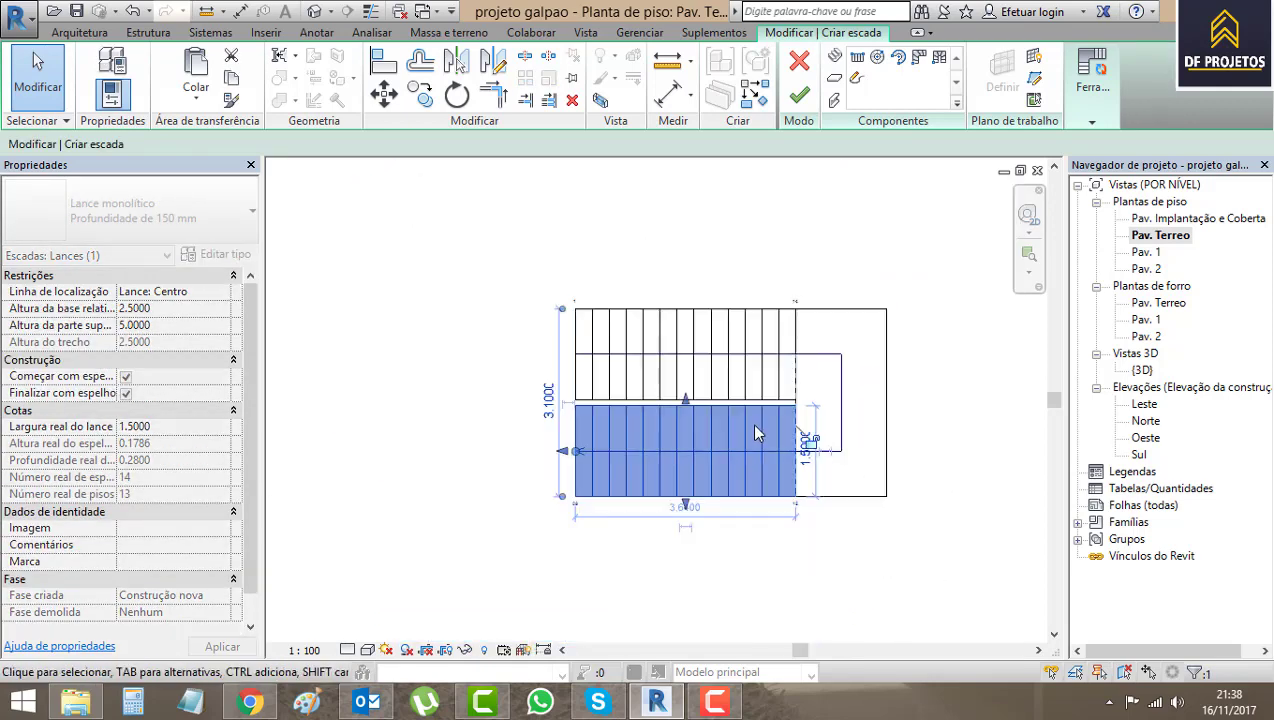
# - Move the whole stair sketch inside the building outline below grid line 5
pyautogui.scroll(-3, 765, 440)
pyautogui.press('Escape')
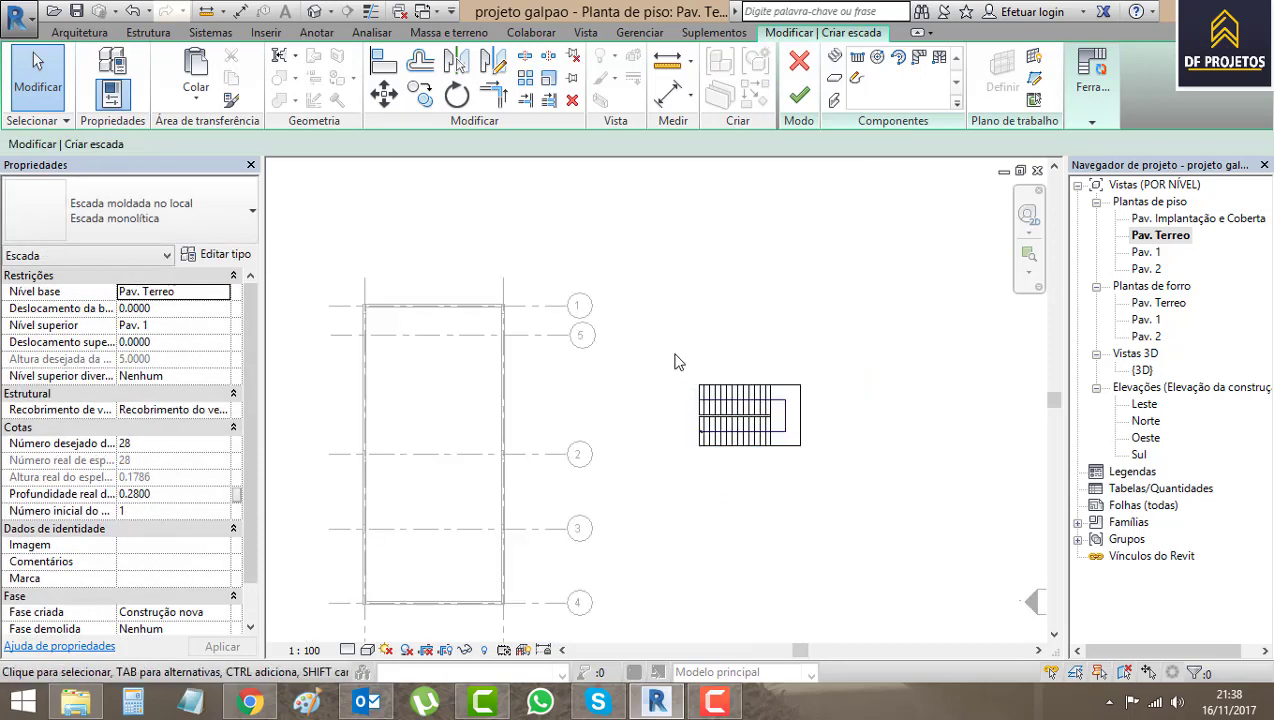
pyautogui.moveTo(670, 352); pyautogui.dragTo(856, 482)
pyautogui.moveTo(794, 388); pyautogui.dragTo(474, 358)
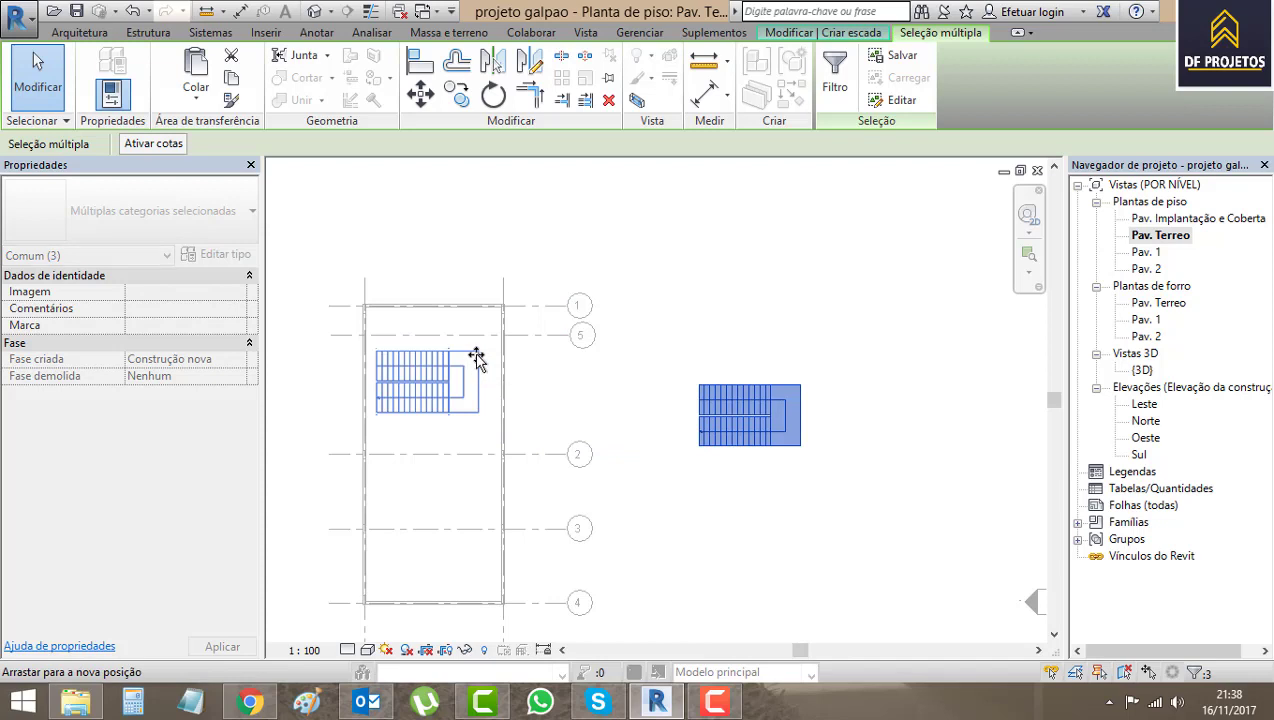
pyautogui.moveTo(474, 358); pyautogui.dragTo(477, 354)
# - Rotate the stair about 180 degrees and finish the stair edit
pyautogui.scroll(3, 404, 350)
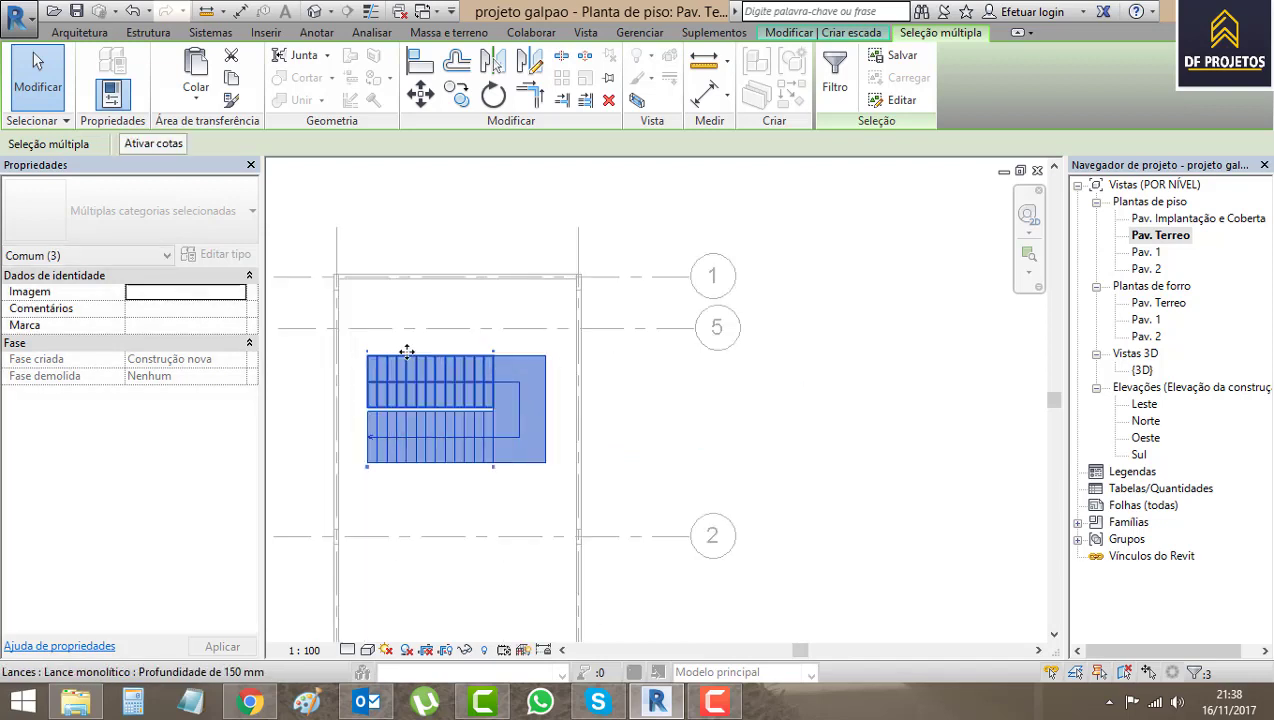
pyautogui.scroll(2, 404, 350)
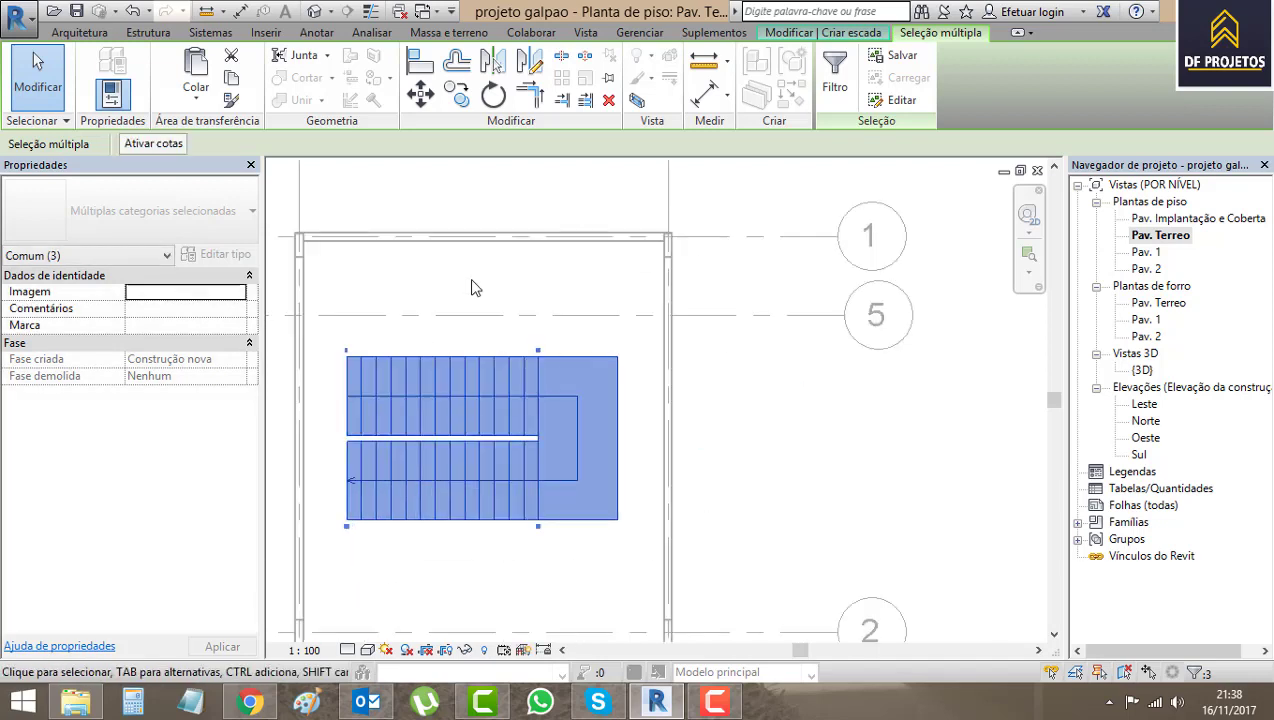
pyautogui.click(493, 95)
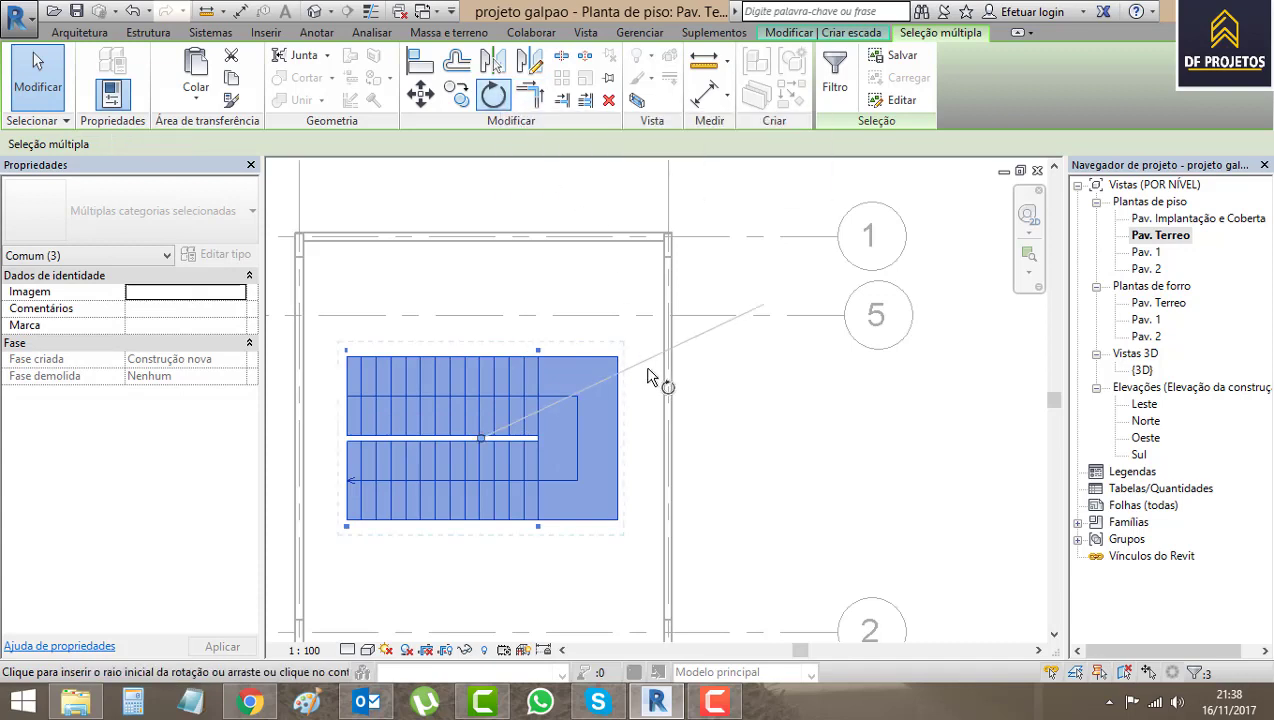
pyautogui.click(645, 440)
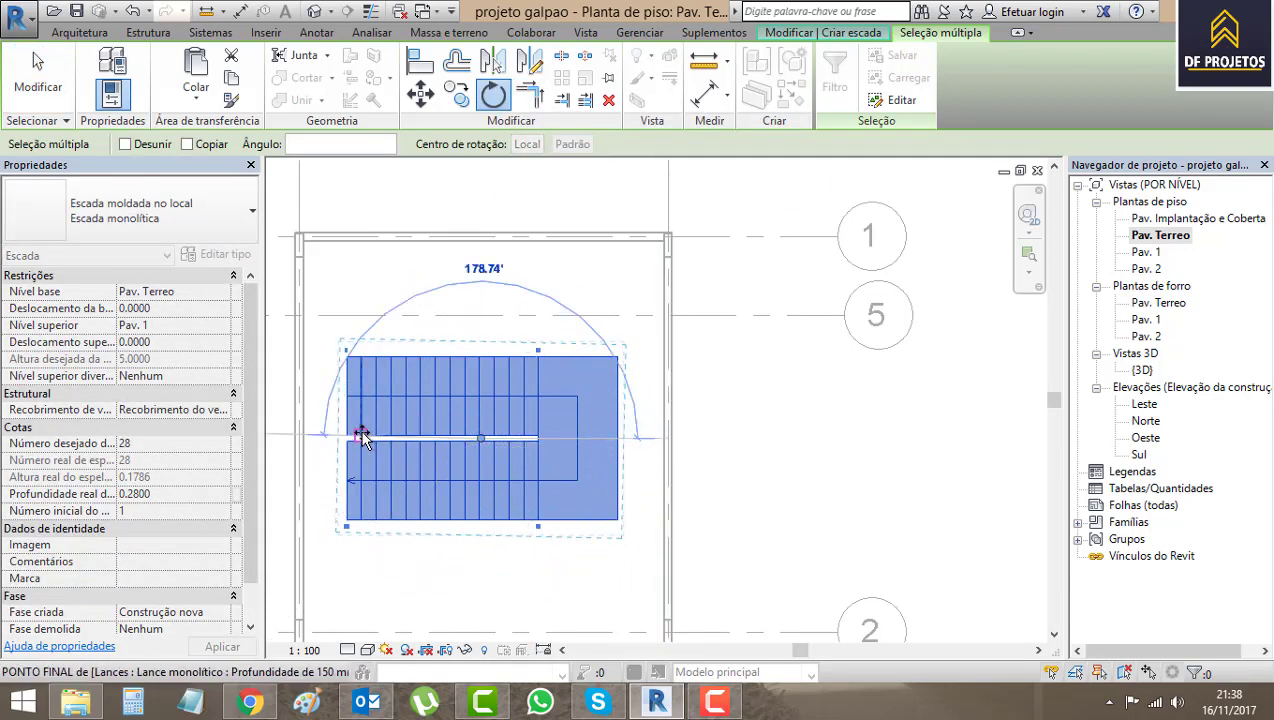
pyautogui.click(362, 442)
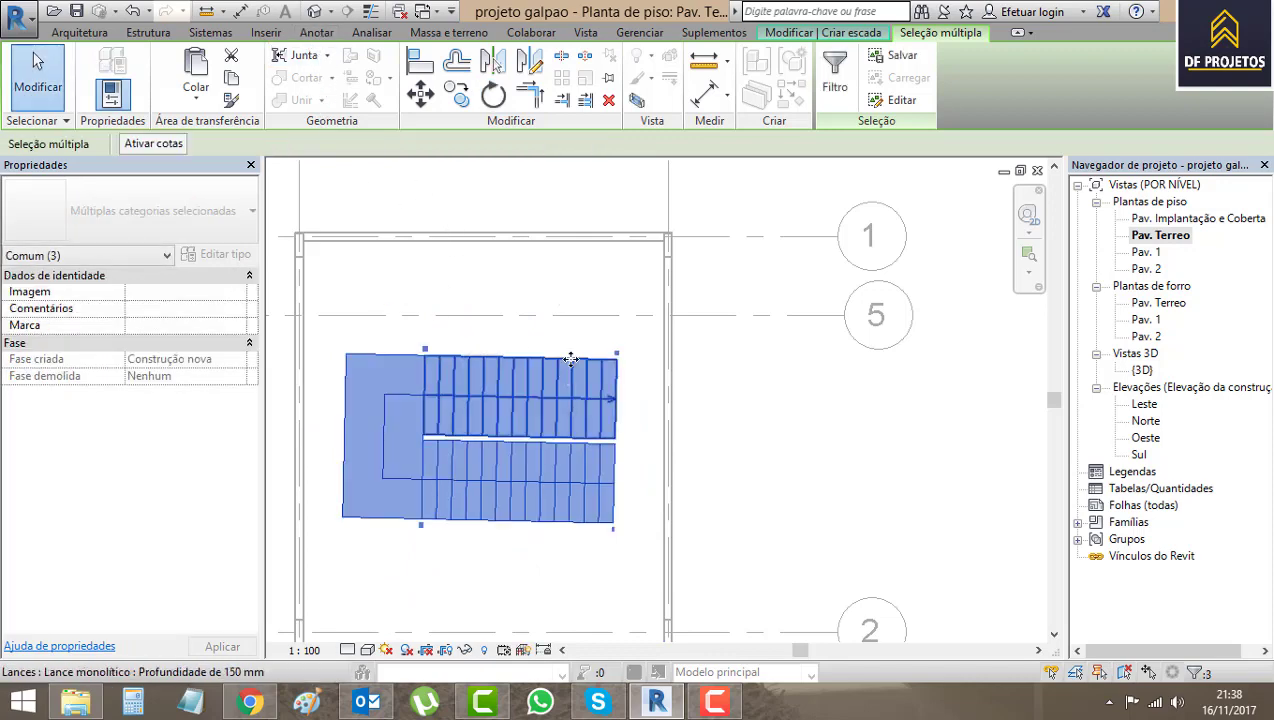
pyautogui.doubleClick(568, 362)
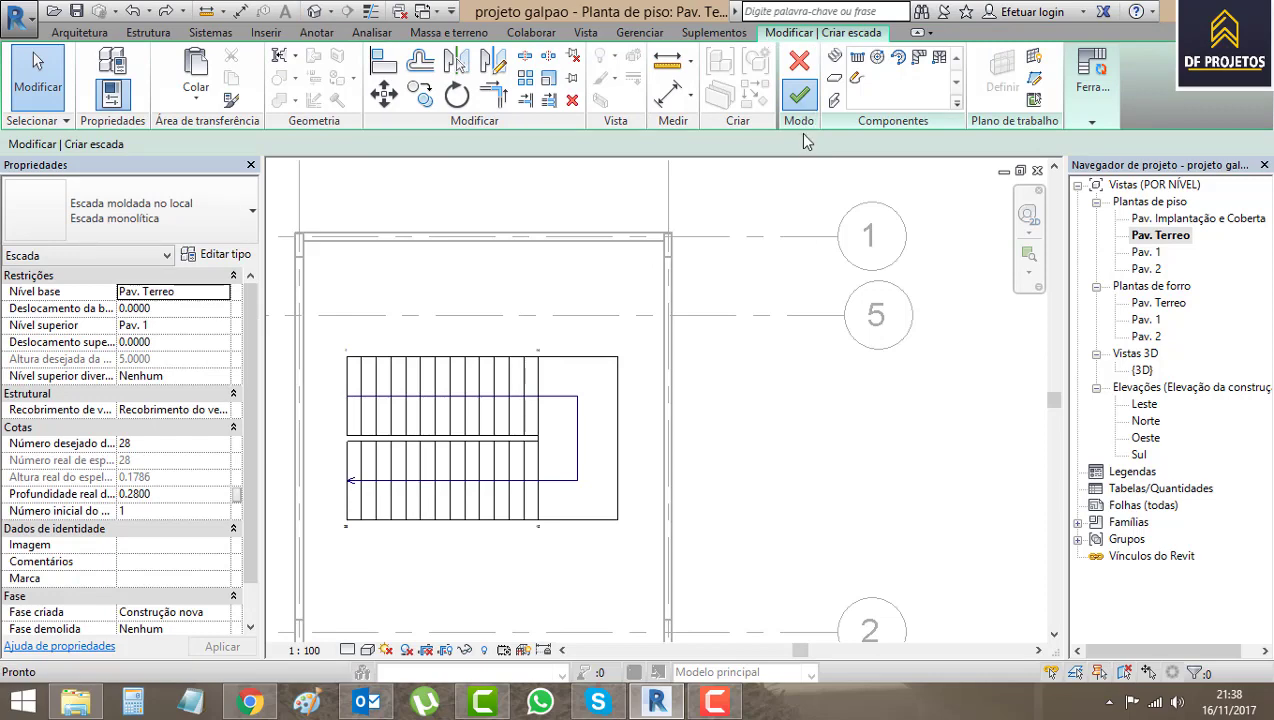
pyautogui.click(799, 95)
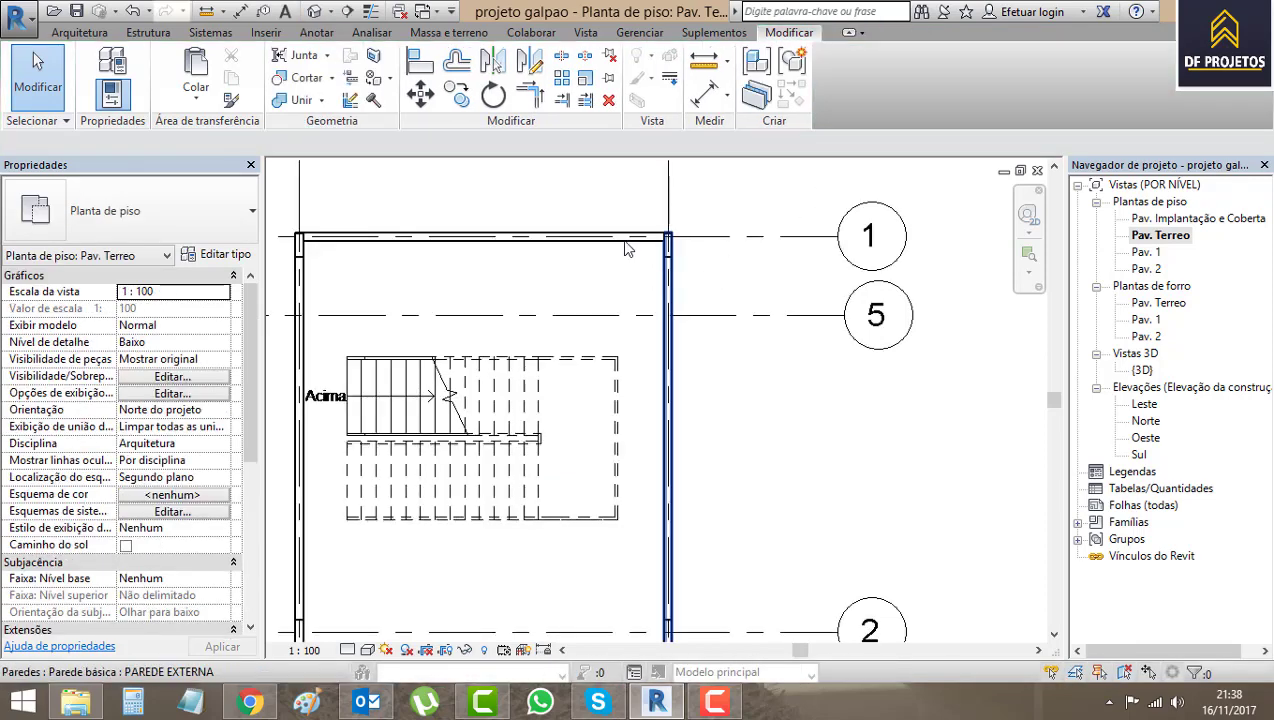
# - In the 3D view, look down on the stair and select it to check its properties
pyautogui.click(314, 11)
pyautogui.moveTo(690, 440)
pyautogui.keyDown('shift'); pyautogui.mouseDown(button='middle')
pyautogui.moveTo(713, 468)
pyautogui.moveTo(882, 569)
pyautogui.mouseUp(button='middle'); pyautogui.keyUp('shift')
pyautogui.scroll(2, 680, 355)
pyautogui.scroll(2, 678, 352)
pyautogui.scroll(3, 675, 350)
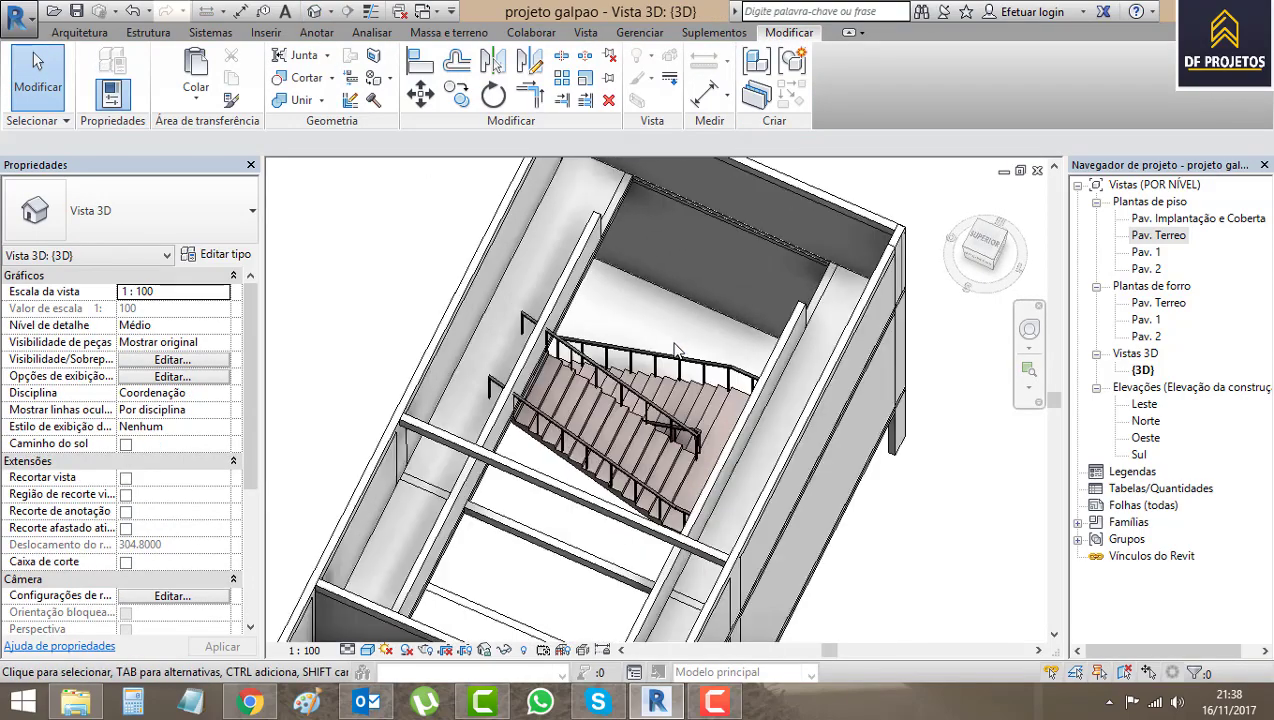
pyautogui.scroll(-3, 675, 350)
pyautogui.scroll(2, 676, 343)
pyautogui.scroll(1, 677, 337)
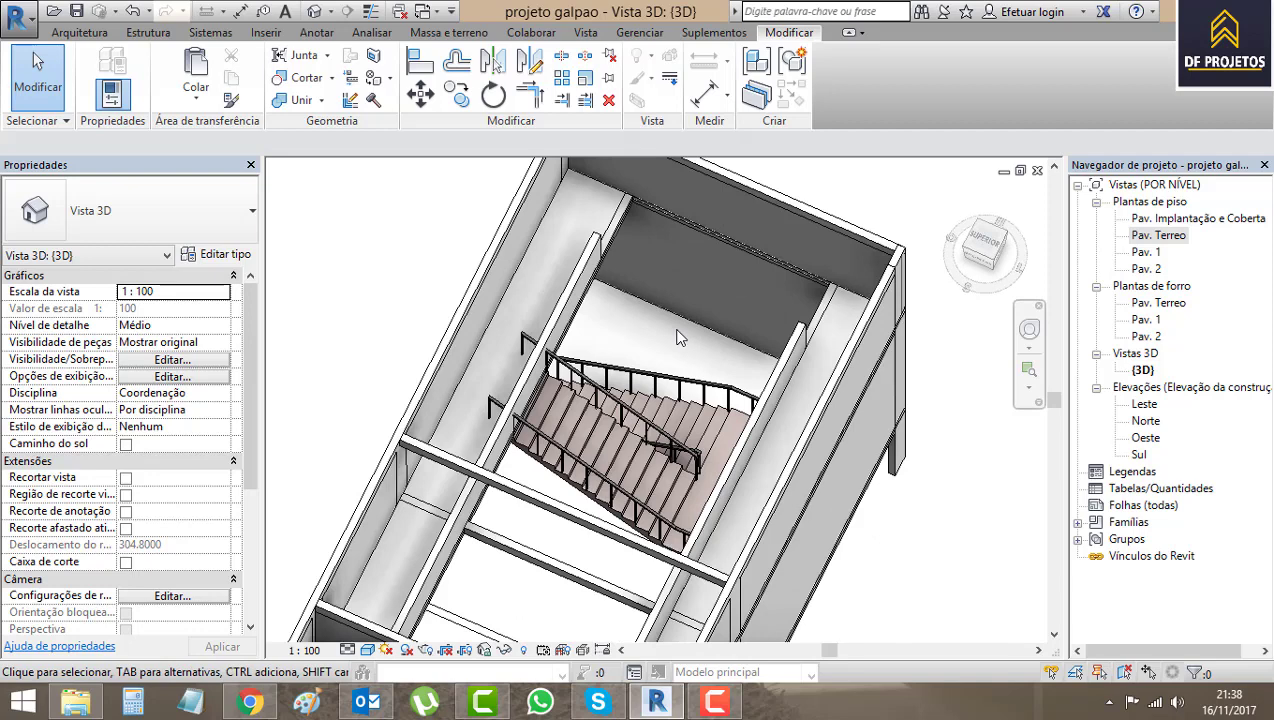
pyautogui.click(720, 423)
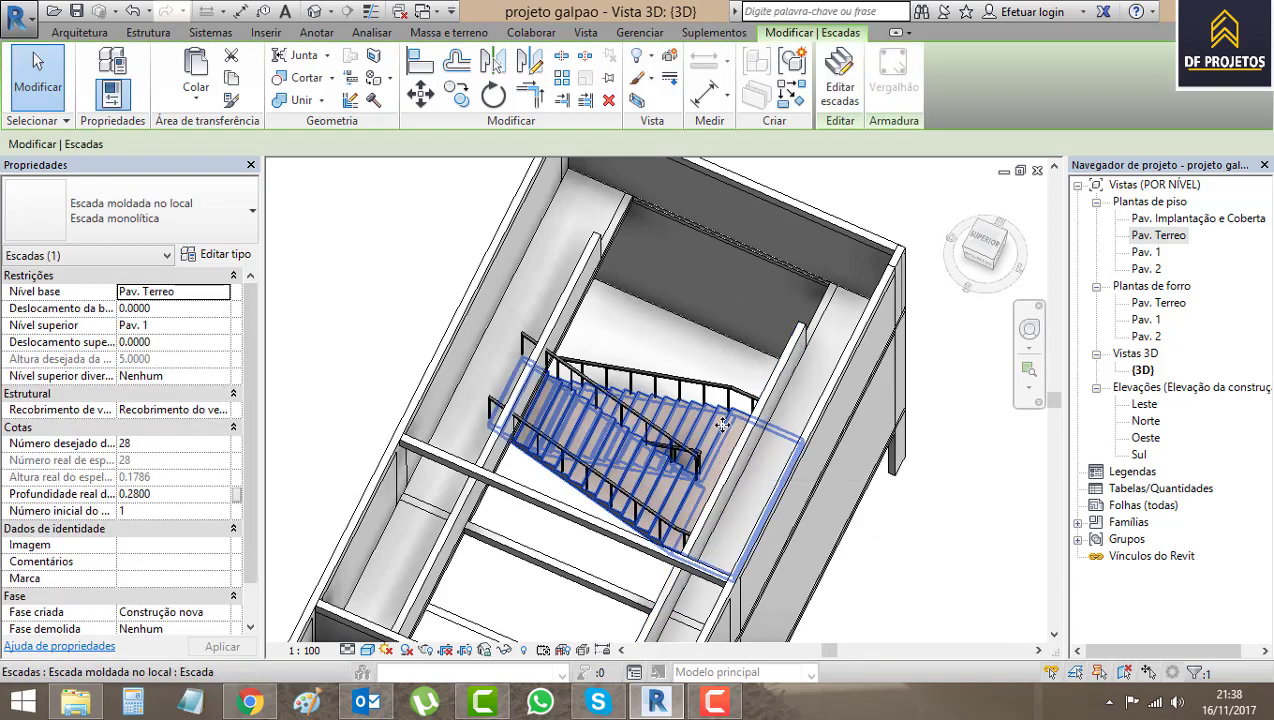
pyautogui.click(720, 427)
# - On the Pav. Terreo floor plan, select the stair and delete it
pyautogui.doubleClick(1158, 235)
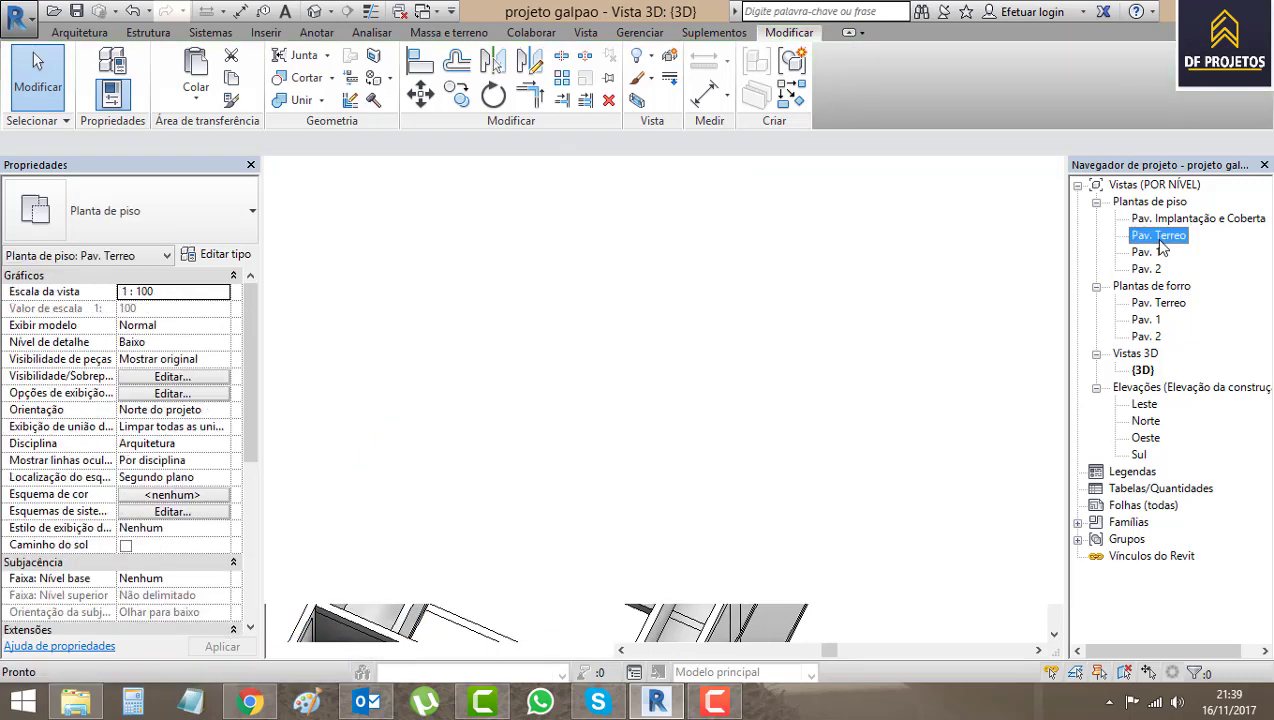
pyautogui.scroll(-1, 585, 466)
pyautogui.moveTo(585, 466); pyautogui.dragTo(745, 435, button='middle')
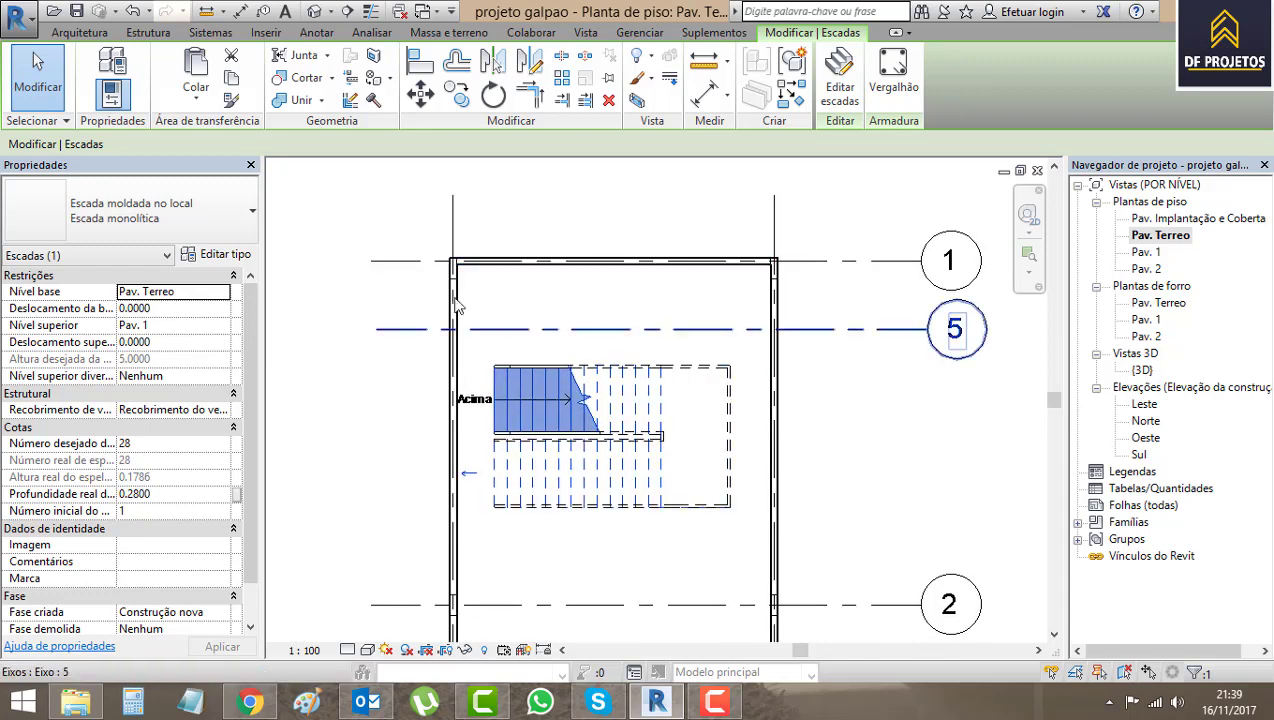
pyautogui.click(905, 483)
pyautogui.click(648, 404)
pyautogui.press('Delete')
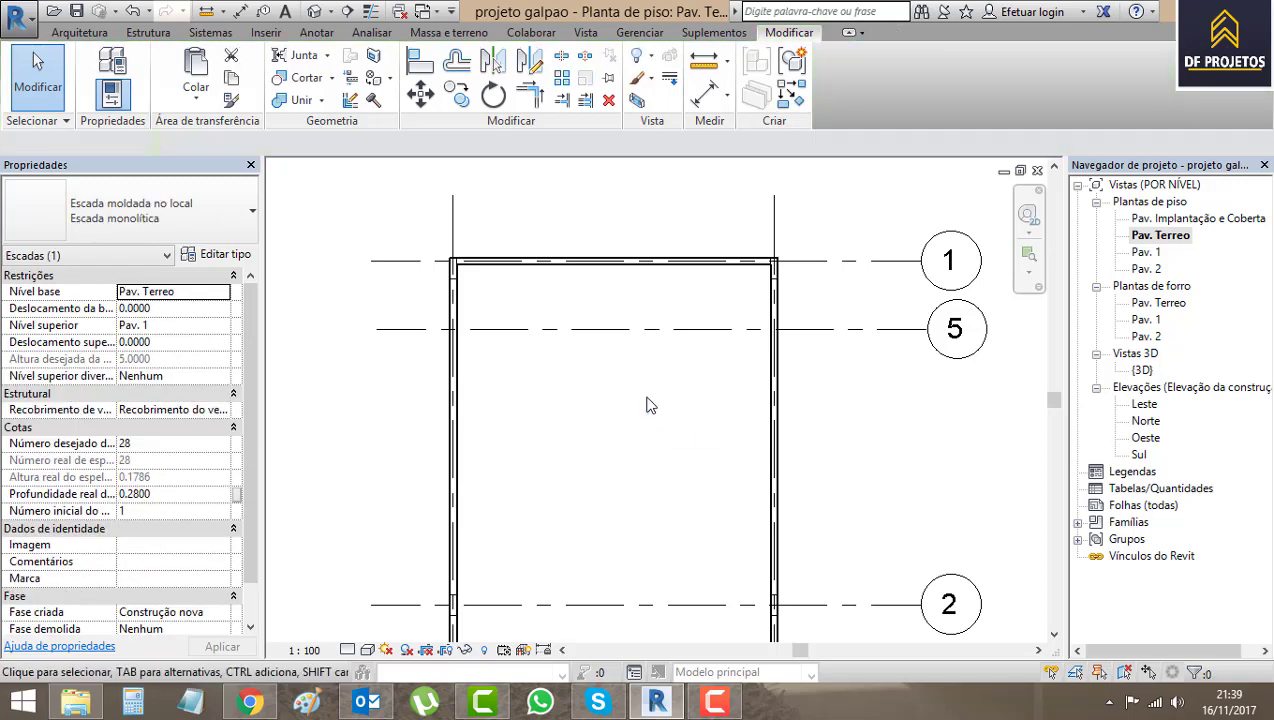
# - Zoom out and return to the default 3D view
pyautogui.scroll(-1, 680, 408)
pyautogui.scroll(-1, 680, 405)
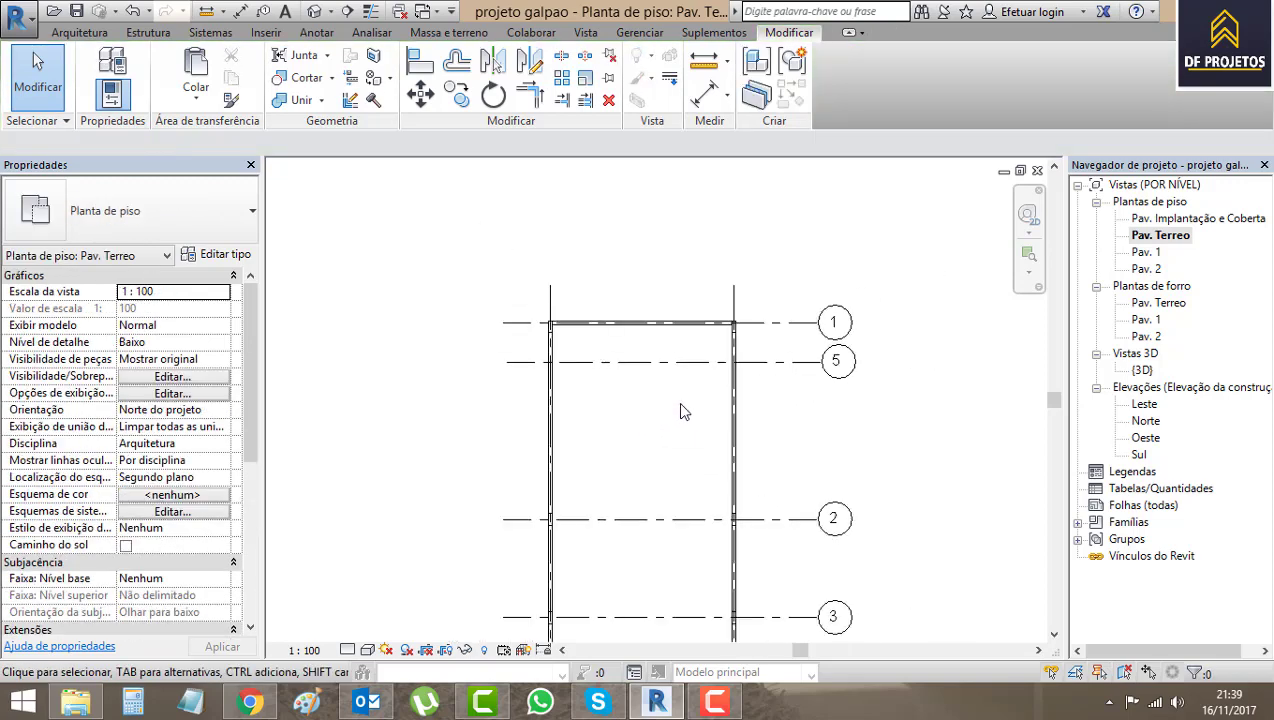
pyautogui.scroll(-1, 677, 401)
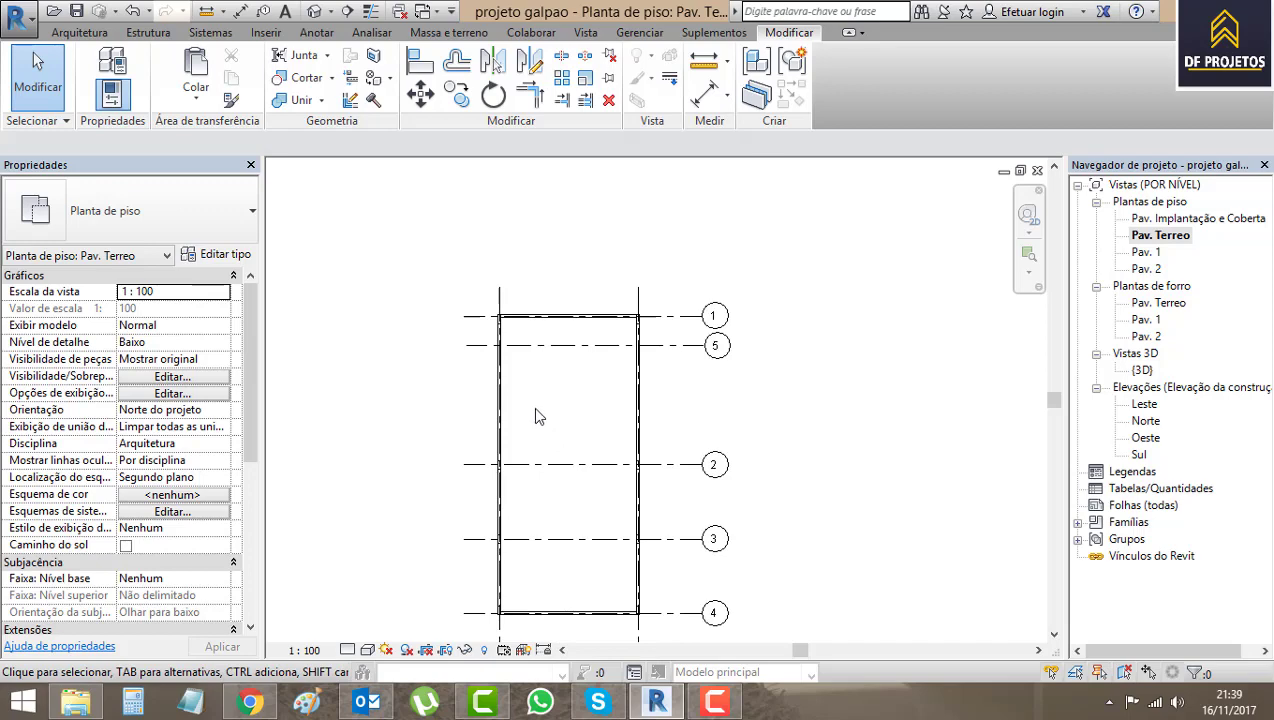
pyautogui.click(318, 16)
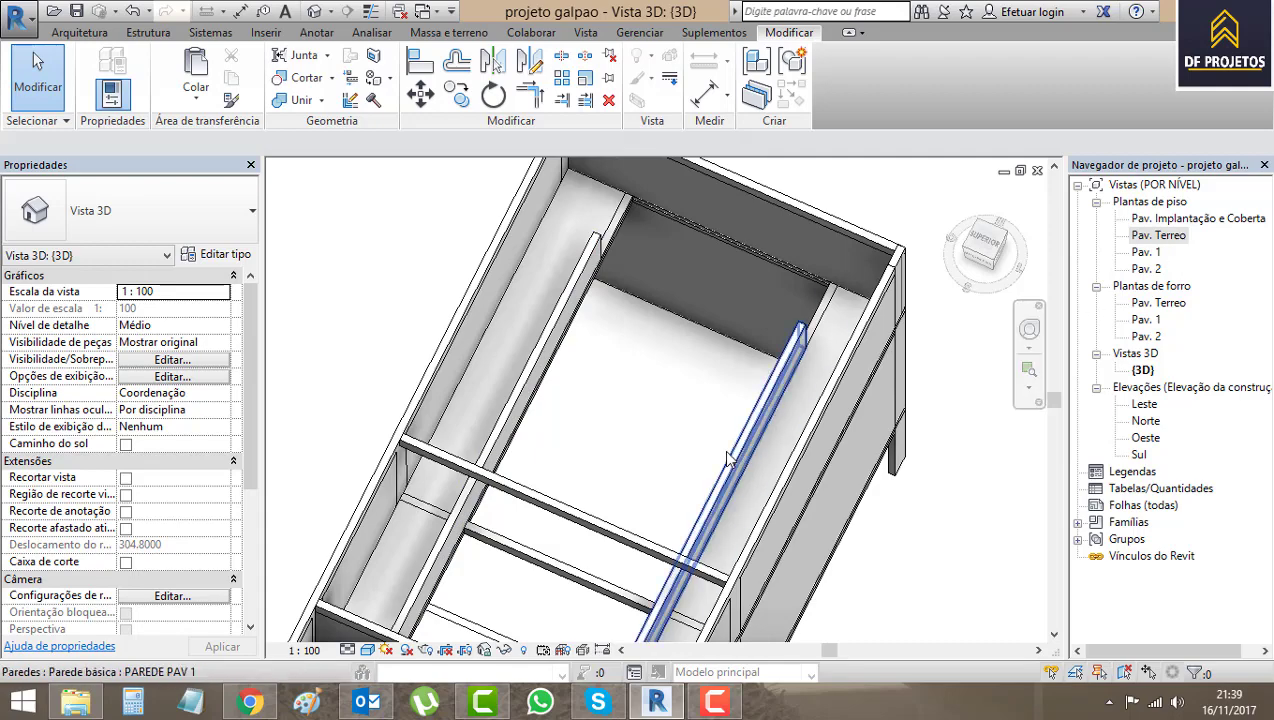
# - Orbit and zoom the 3D view to inspect the stairless two-storey building from above
pyautogui.scroll(-2, 700, 477)
pyautogui.moveTo(686, 487)
pyautogui.keyDown('shift'); pyautogui.mouseDown(button='middle')
pyautogui.moveTo(847, 611)
pyautogui.moveTo(899, 503)
pyautogui.mouseUp(button='middle'); pyautogui.keyUp('shift')
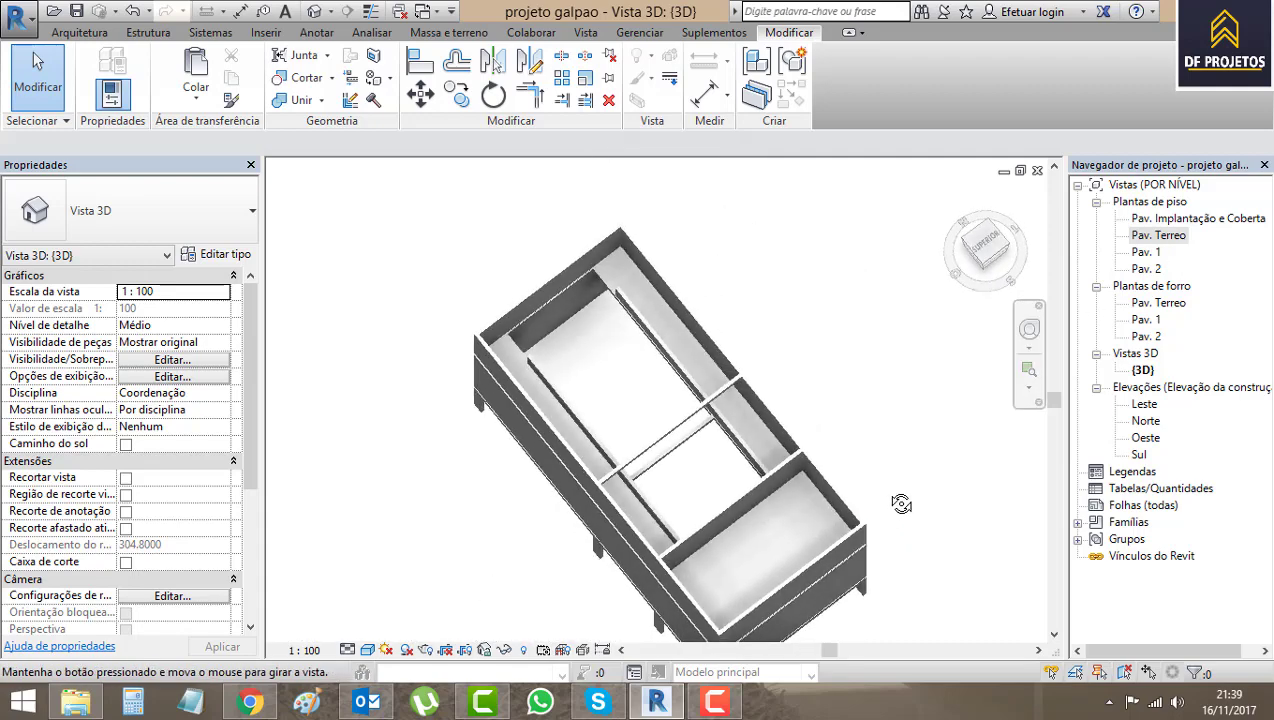
pyautogui.scroll(2, 592, 392)
pyautogui.scroll(2, 600, 393)
pyautogui.scroll(-2, 601, 393)
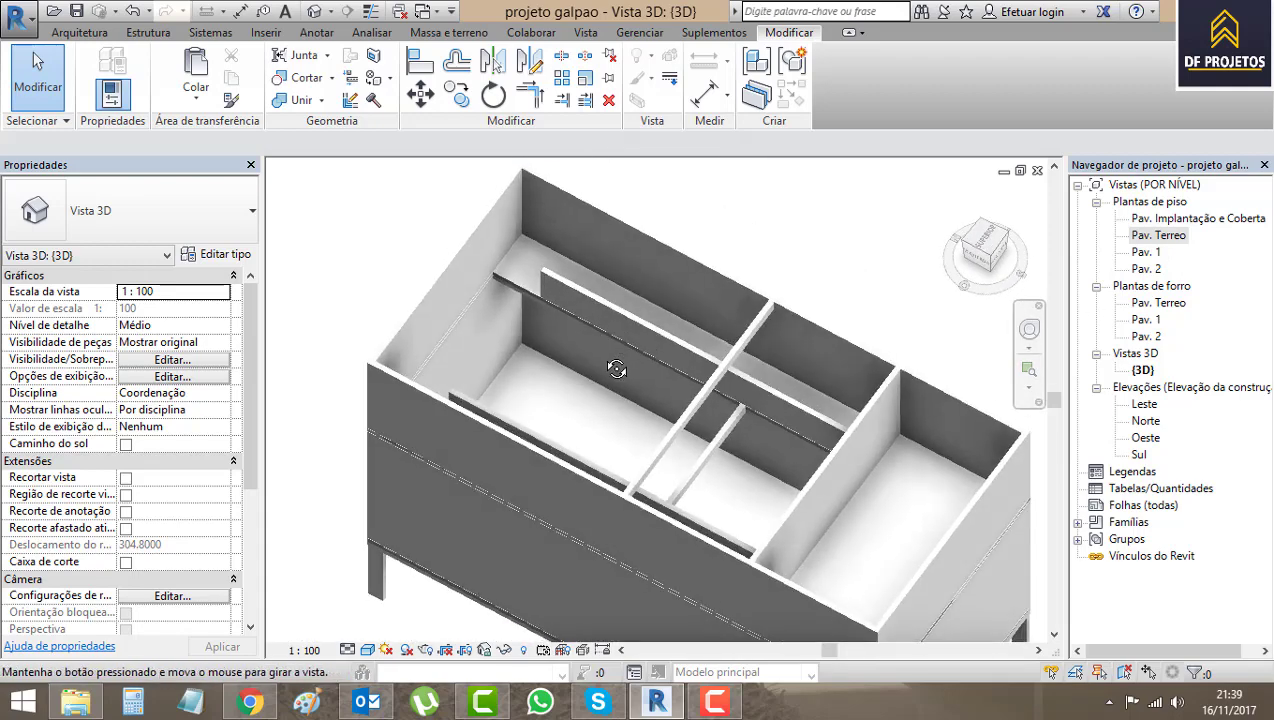
pyautogui.keyDown('shift'); pyautogui.moveTo(620, 364); pyautogui.dragTo(608, 407, button='middle'); pyautogui.keyUp('shift')
pyautogui.scroll(2, 719, 420)
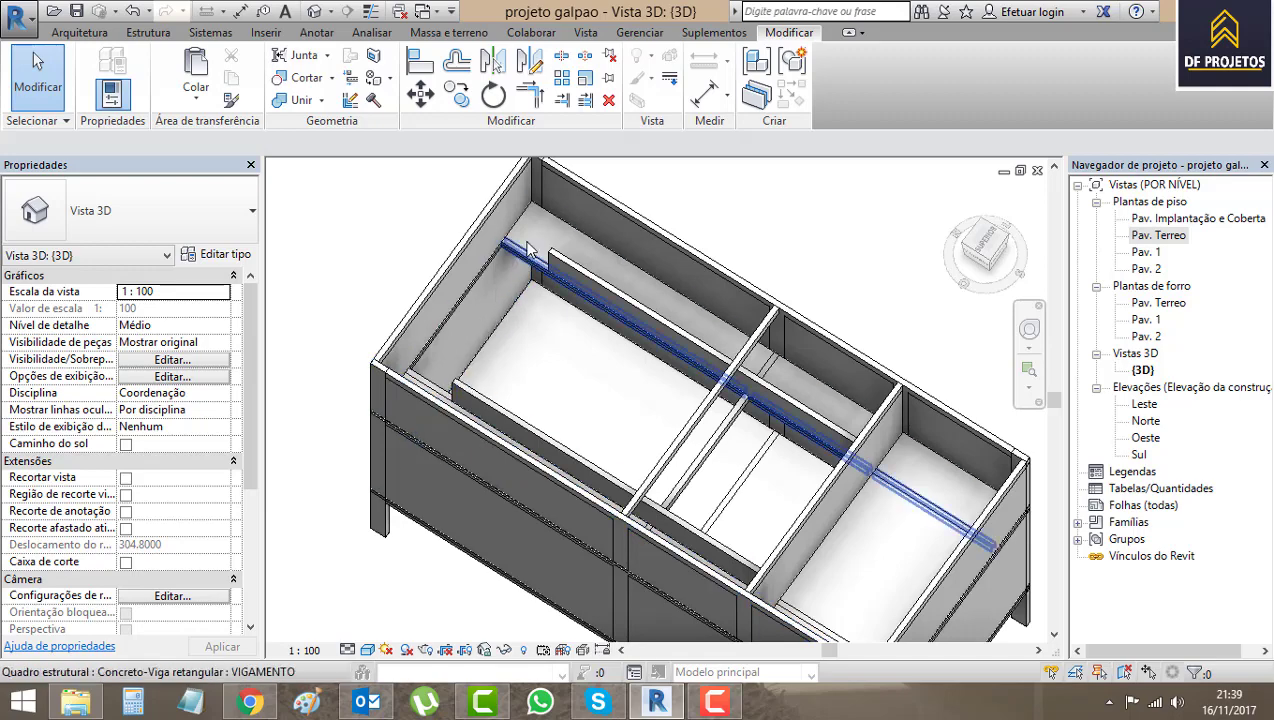
pyautogui.moveTo(555, 319)
pyautogui.keyDown('shift'); pyautogui.mouseDown(button='middle')
pyautogui.moveTo(421, 319)
pyautogui.moveTo(478, 295)
pyautogui.moveTo(634, 375)
pyautogui.moveTo(614, 407)
pyautogui.moveTo(463, 356)
pyautogui.moveTo(656, 540)
pyautogui.moveTo(401, 410)
pyautogui.moveTo(440, 460)
pyautogui.moveTo(535, 527)
pyautogui.moveTo(474, 410)
pyautogui.mouseUp(button='middle'); pyautogui.keyUp('shift')
pyautogui.keyDown('shift'); pyautogui.moveTo(413, 346); pyautogui.dragTo(797, 446, button='middle'); pyautogui.keyUp('shift')
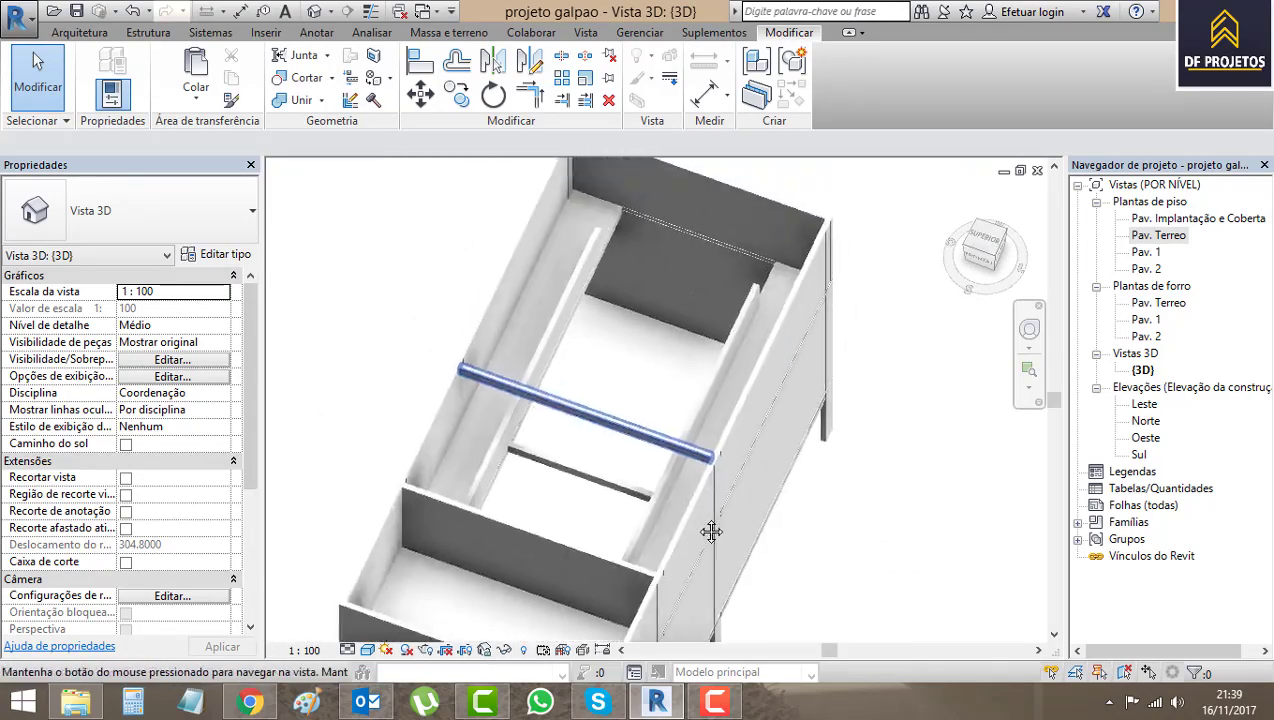
pyautogui.scroll(-3, 643, 415)
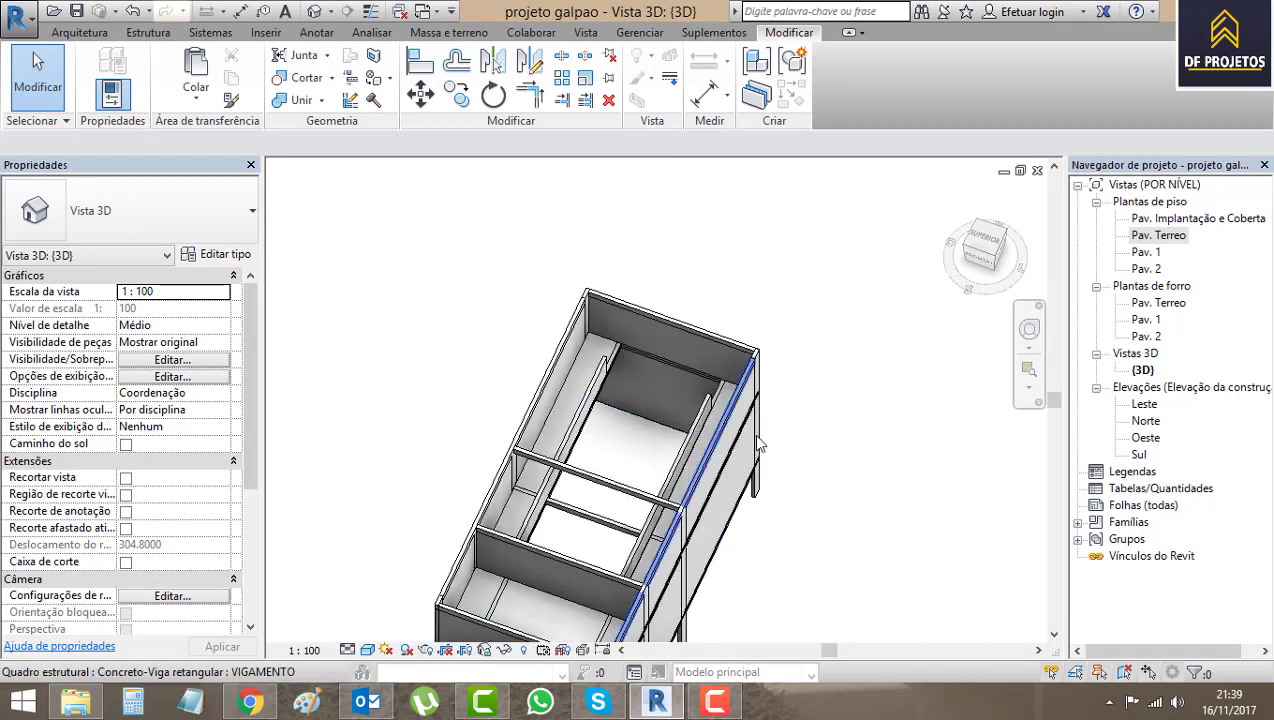
pyautogui.click(714, 701)
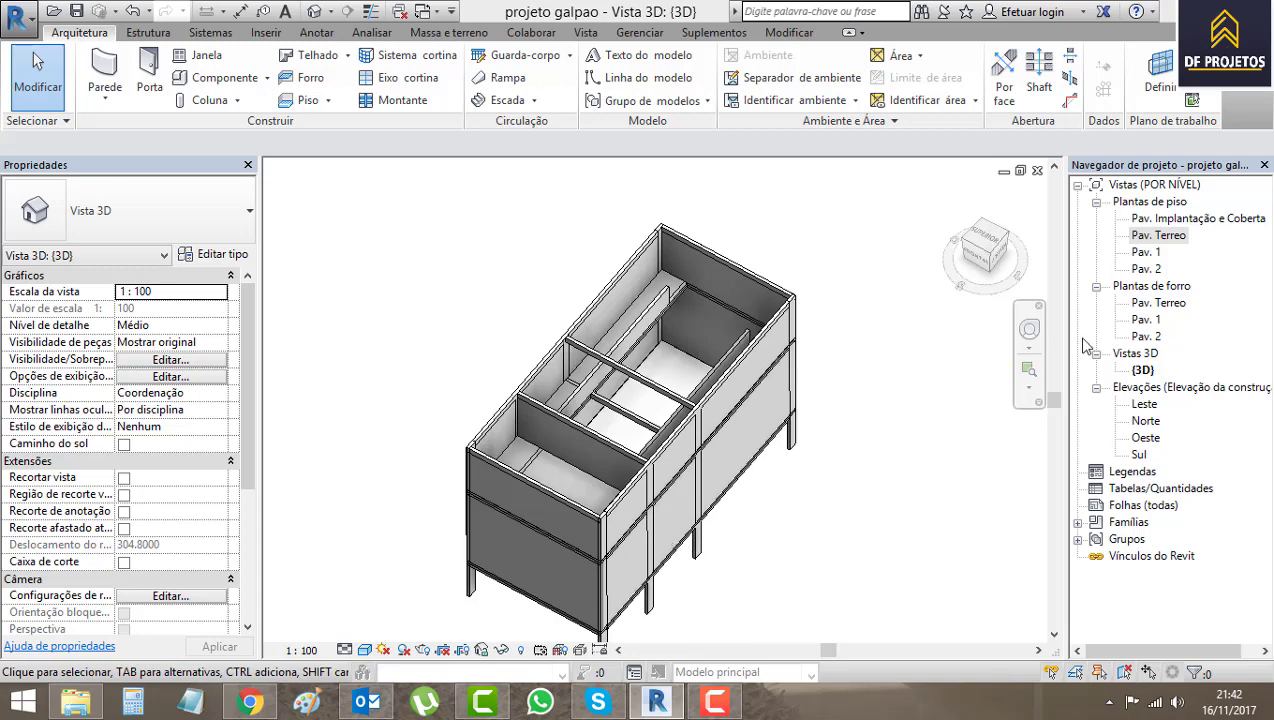
# - On the Pav. 1 plan, move the horizontal wall to 2.5 away instead of 3.6
pyautogui.doubleClick(1147, 252)
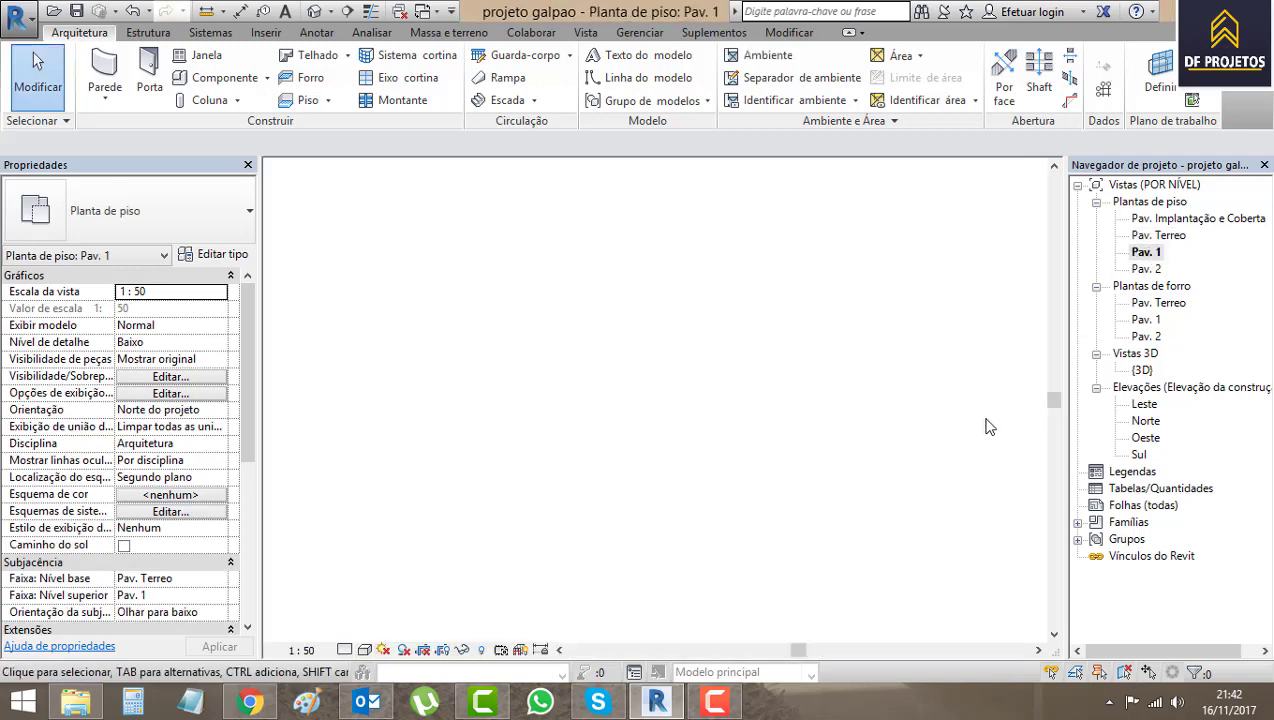
pyautogui.scroll(-2, 795, 486)
pyautogui.scroll(2, 770, 505)
pyautogui.scroll(4, 746, 480)
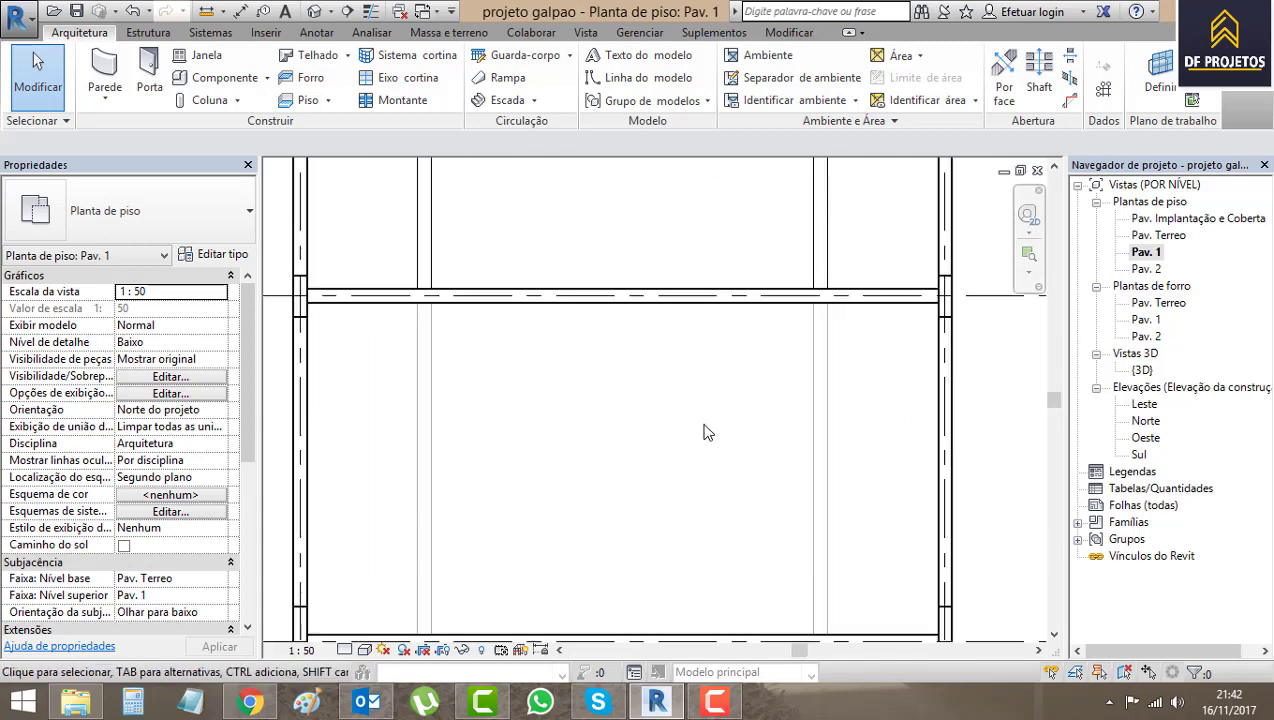
pyautogui.click(664, 320)
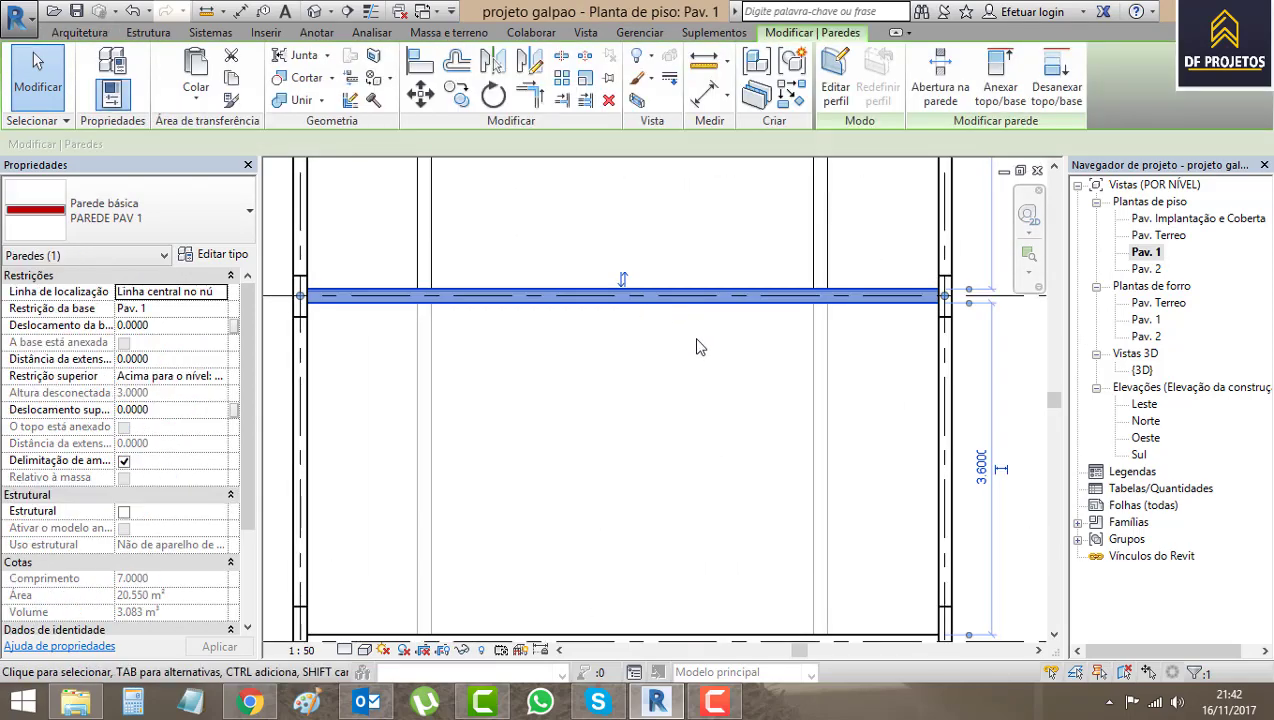
pyautogui.click(982, 466)
pyautogui.write('2.5')
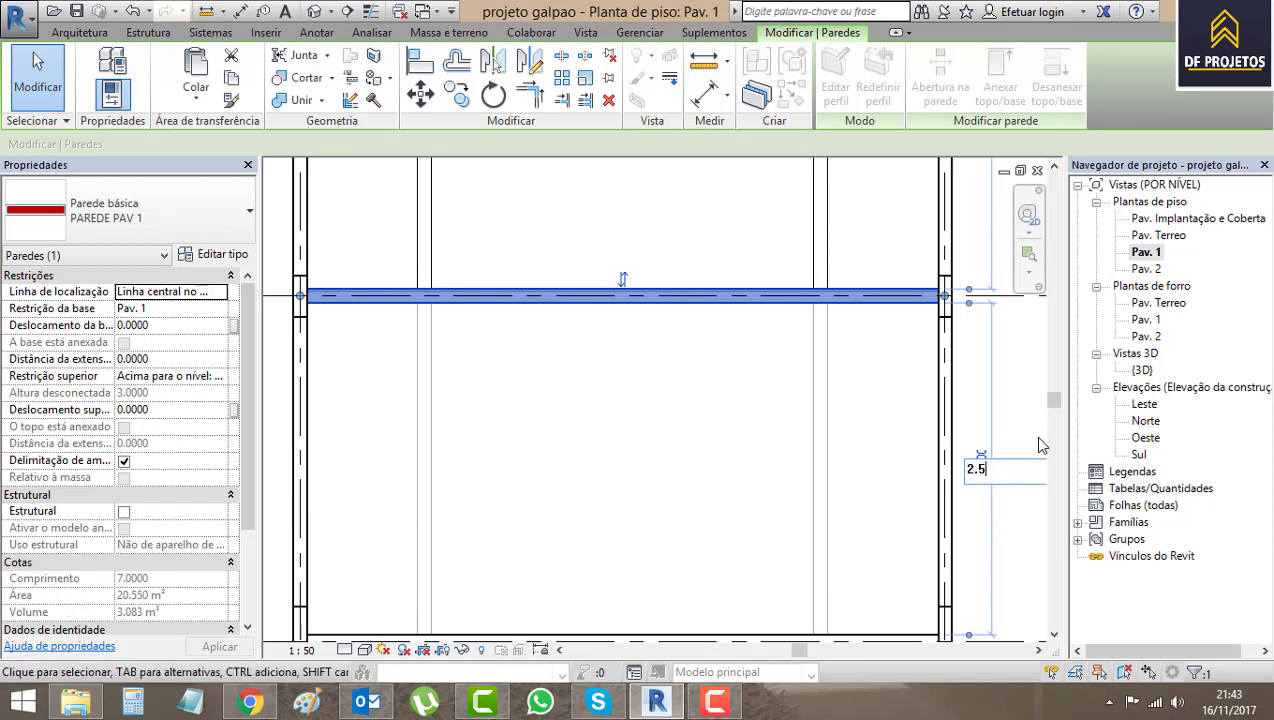
pyautogui.press('Return')
pyautogui.click(735, 360)
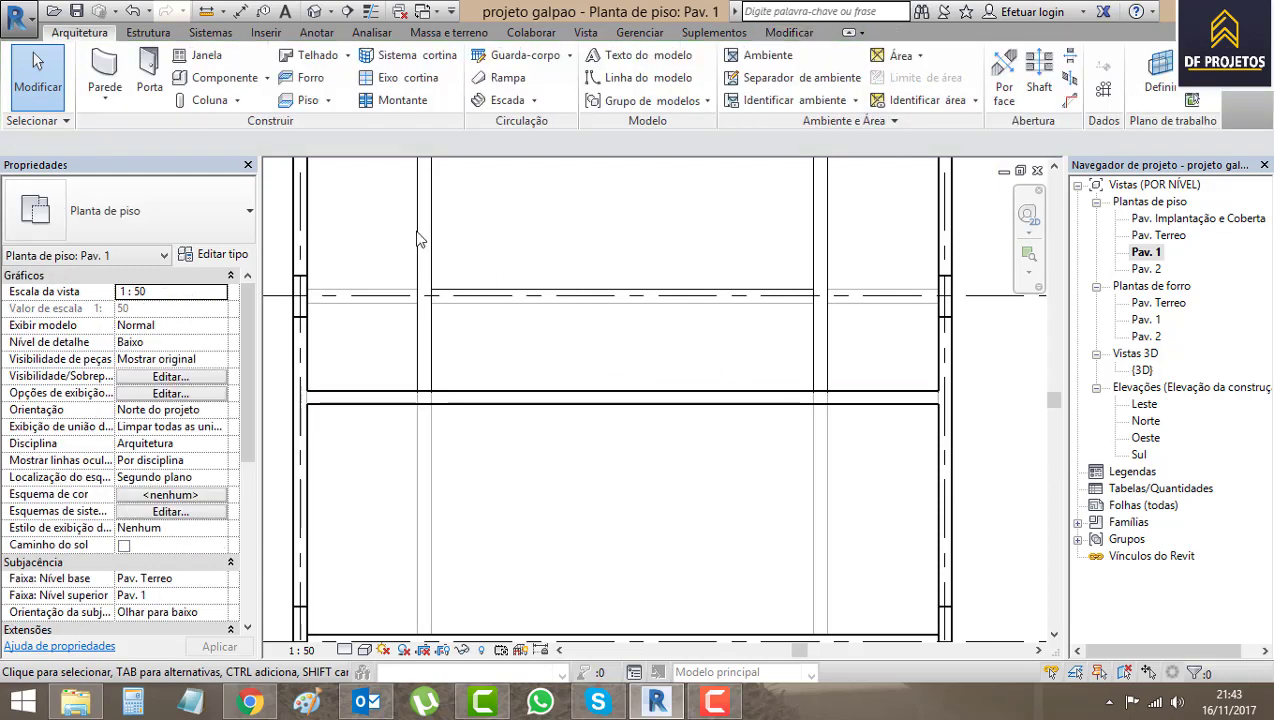
# - Shorten the left and right vertical walls up to the dashed beam line
pyautogui.moveTo(510, 275); pyautogui.dragTo(497, 318, button='middle')
pyautogui.click(408, 408)
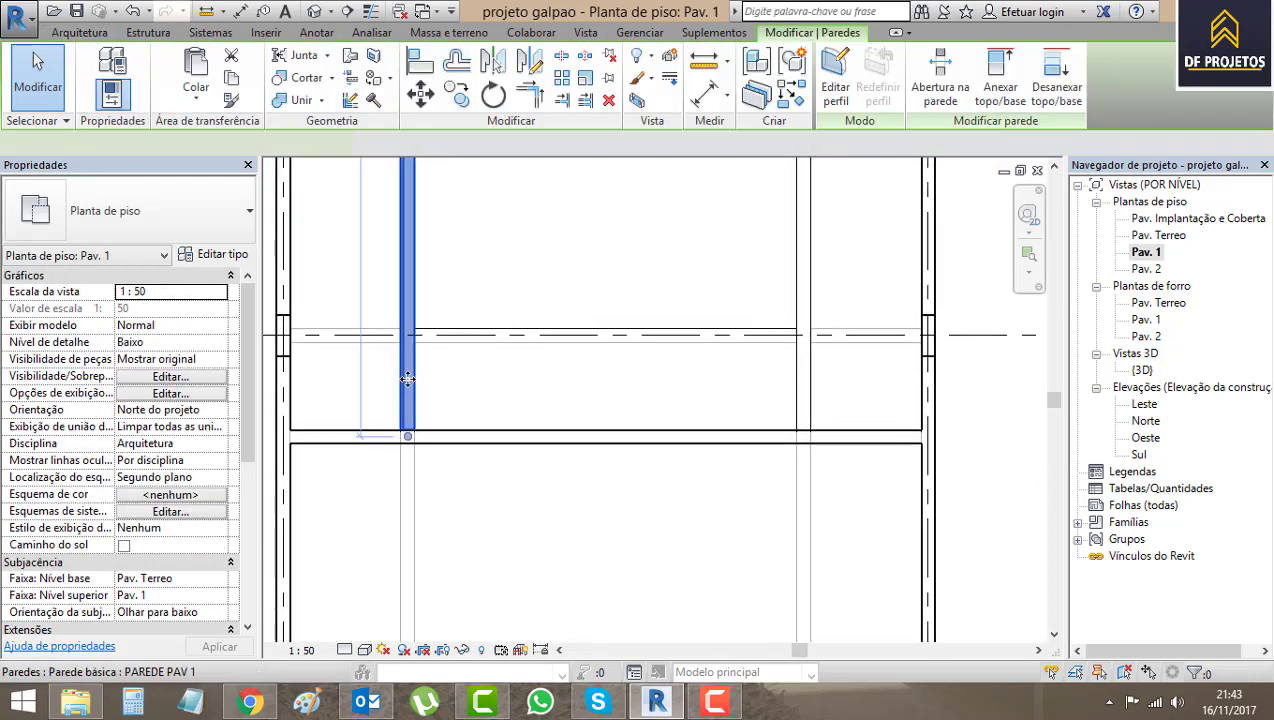
pyautogui.scroll(2, 412, 355)
pyautogui.moveTo(400, 476); pyautogui.dragTo(407, 327)
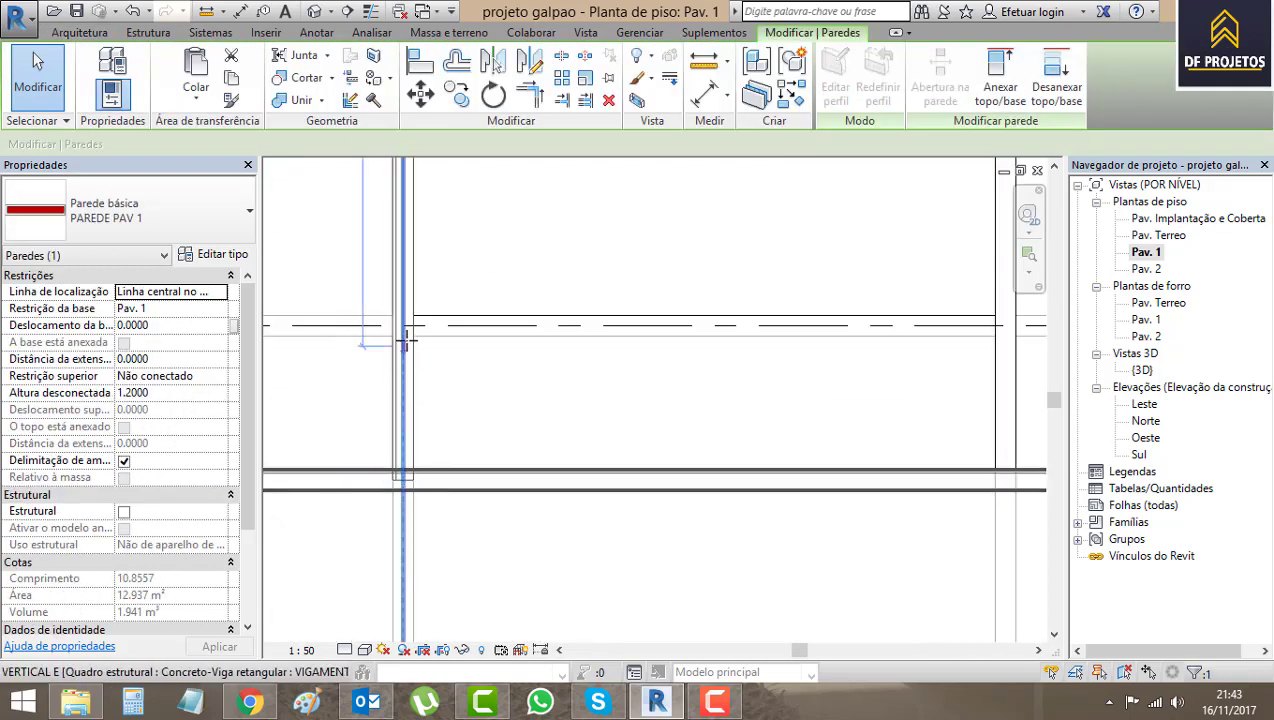
pyautogui.scroll(-2, 612, 399)
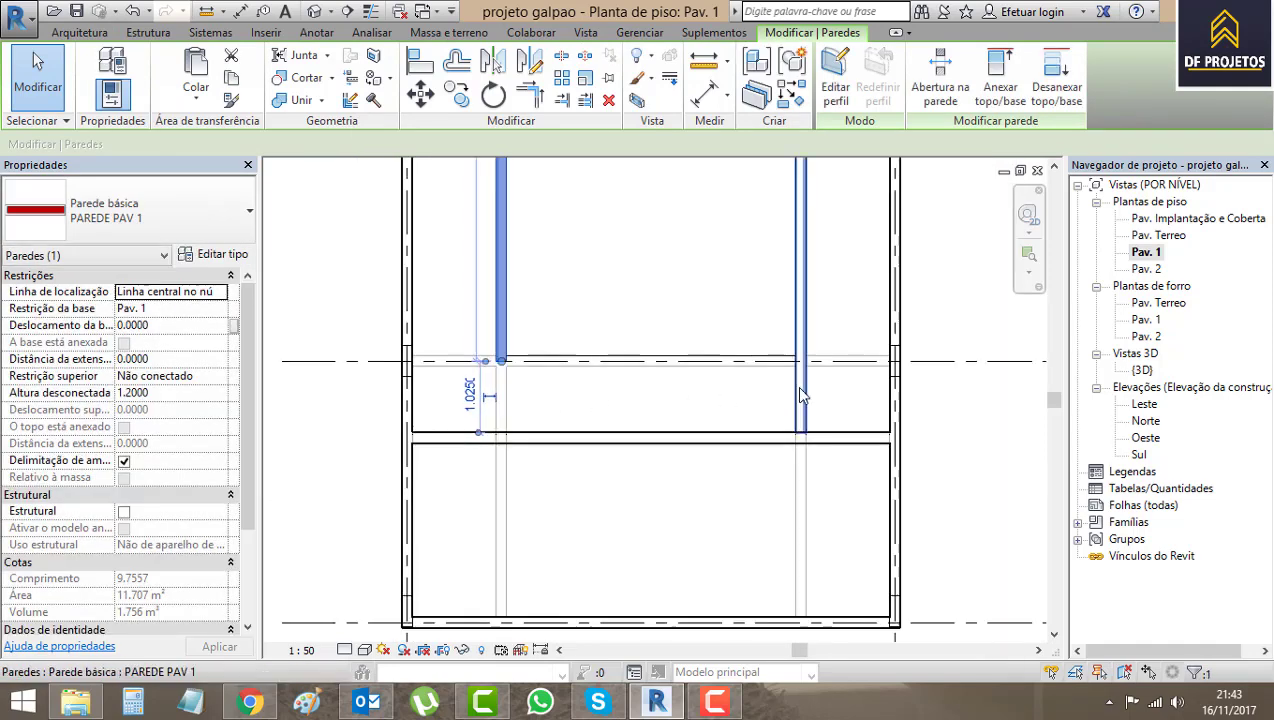
pyautogui.click(800, 385)
pyautogui.moveTo(800, 436); pyautogui.dragTo(801, 362)
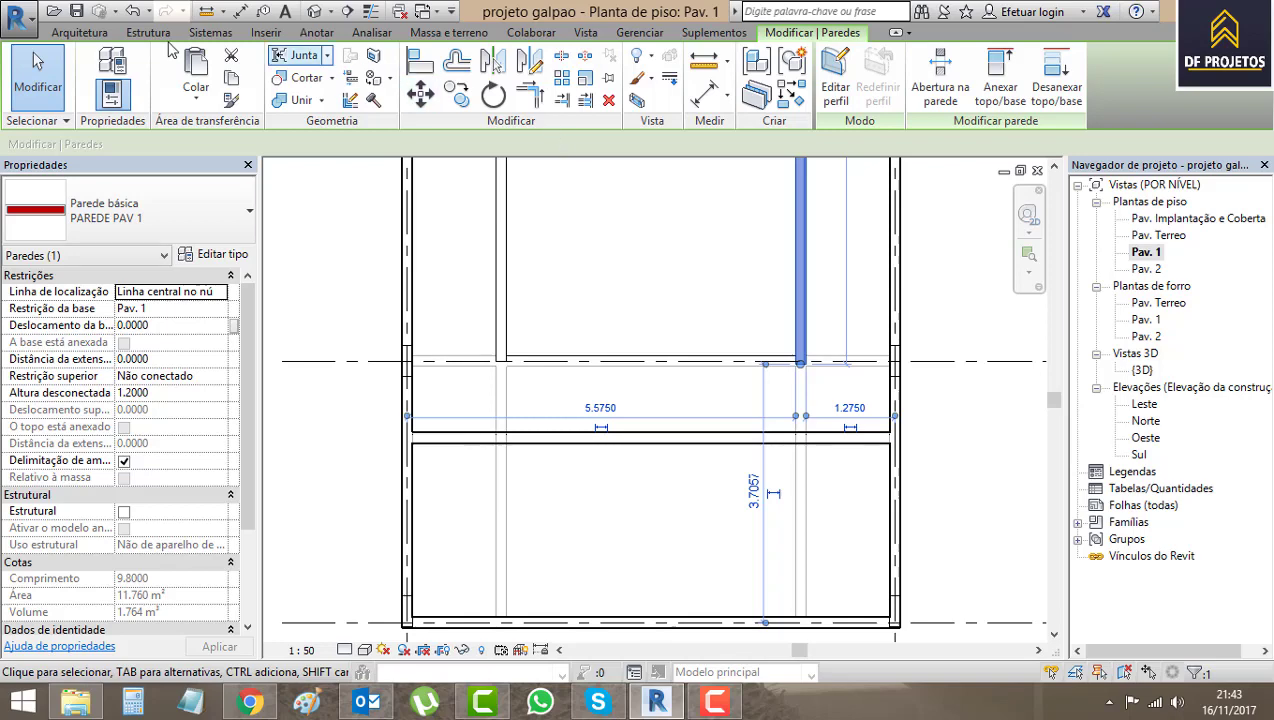
# - Draw a new Pav. 1 wall between the two wall junctions
pyautogui.click(80, 32)
pyautogui.click(105, 65)
pyautogui.scroll(2, 526, 361)
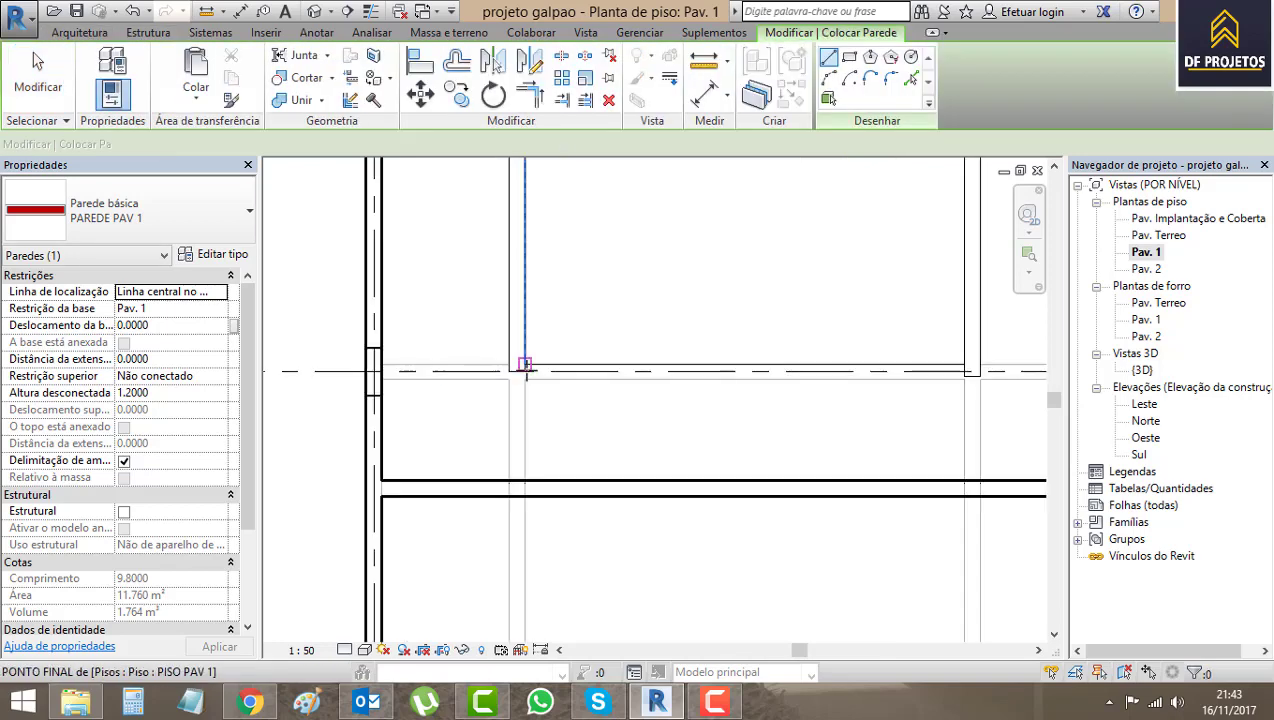
pyautogui.scroll(2, 513, 378)
pyautogui.click(500, 362)
pyautogui.scroll(-2, 560, 370)
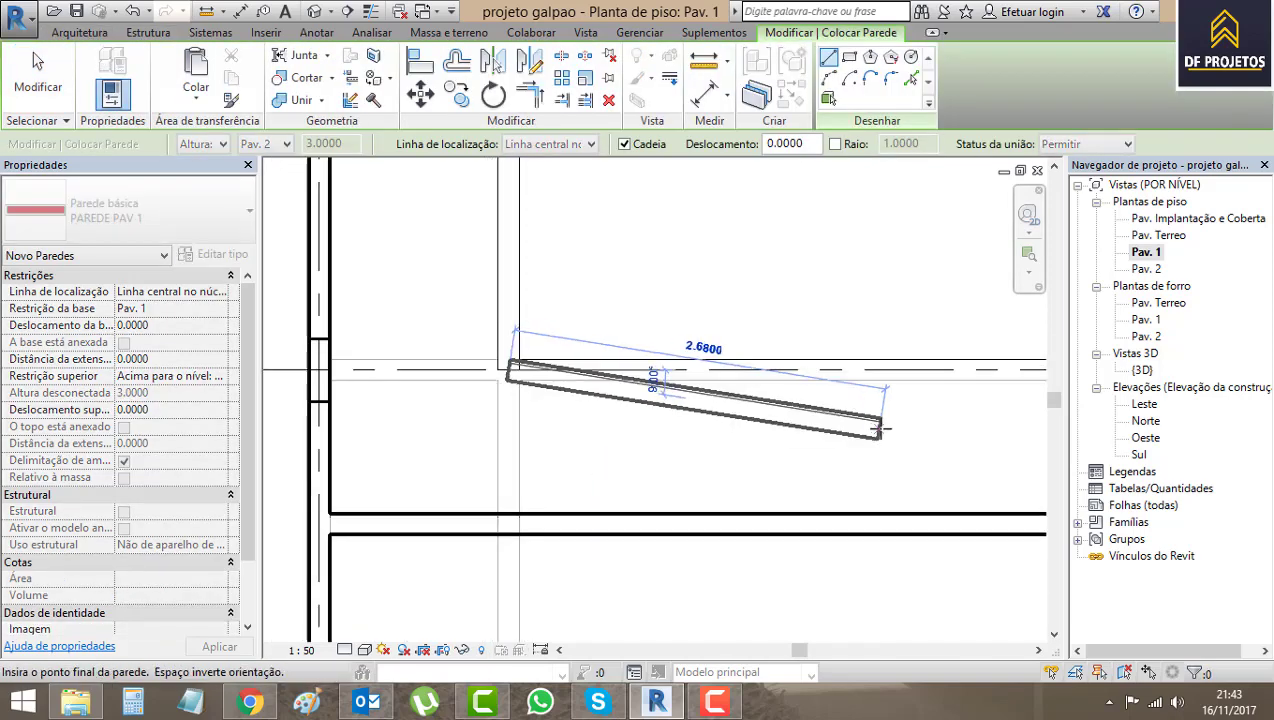
pyautogui.scroll(-1, 595, 375)
pyautogui.click(630, 345)
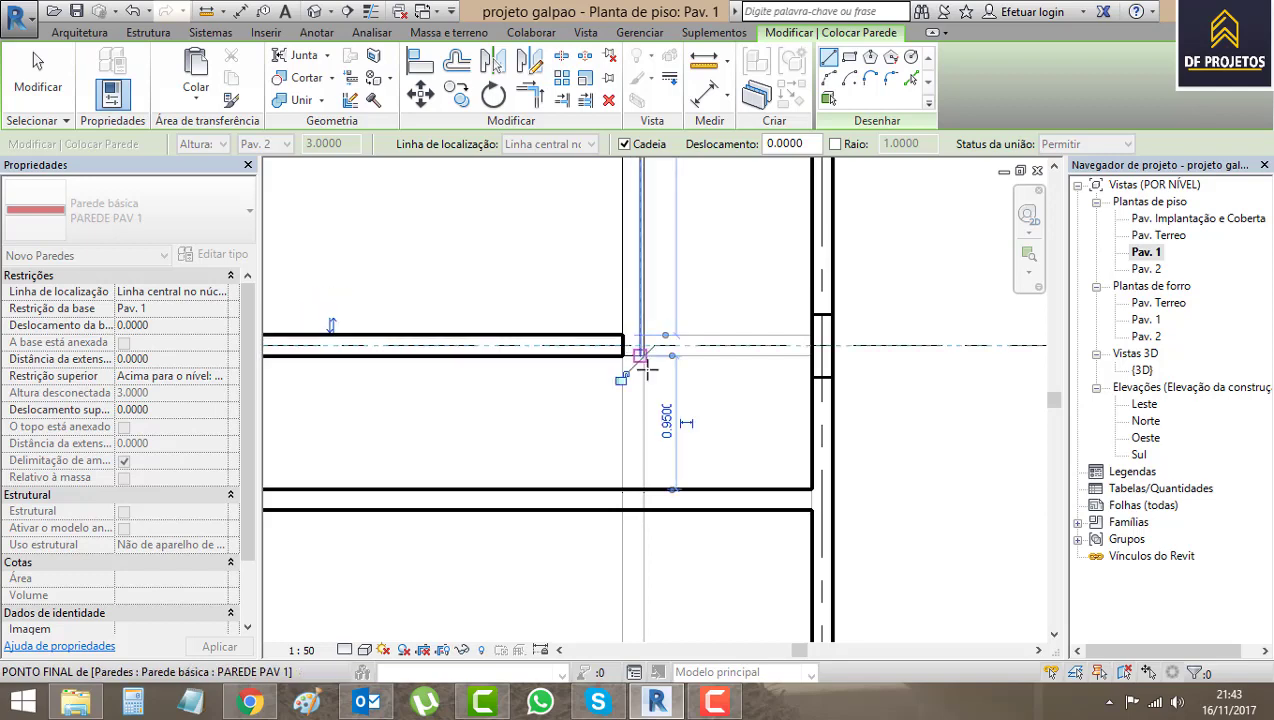
# - Save the project and show the building in the 3D view
pyautogui.press('Escape')
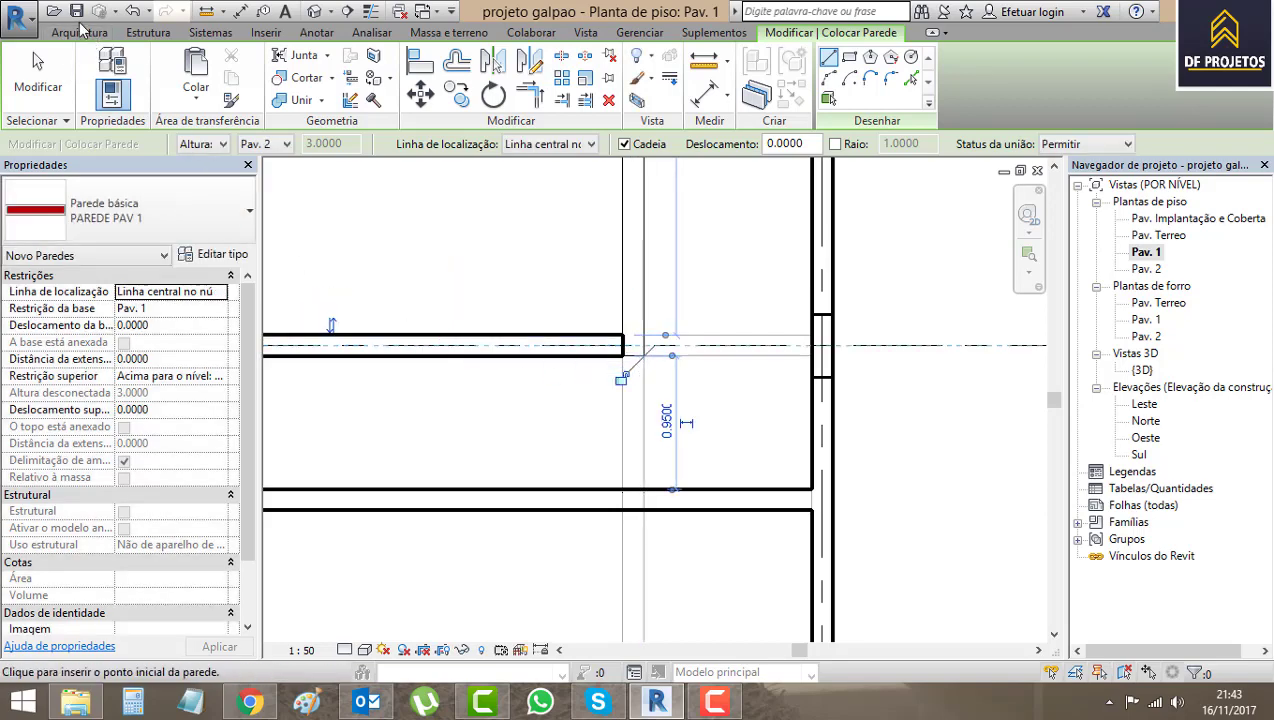
pyautogui.click(76, 11)
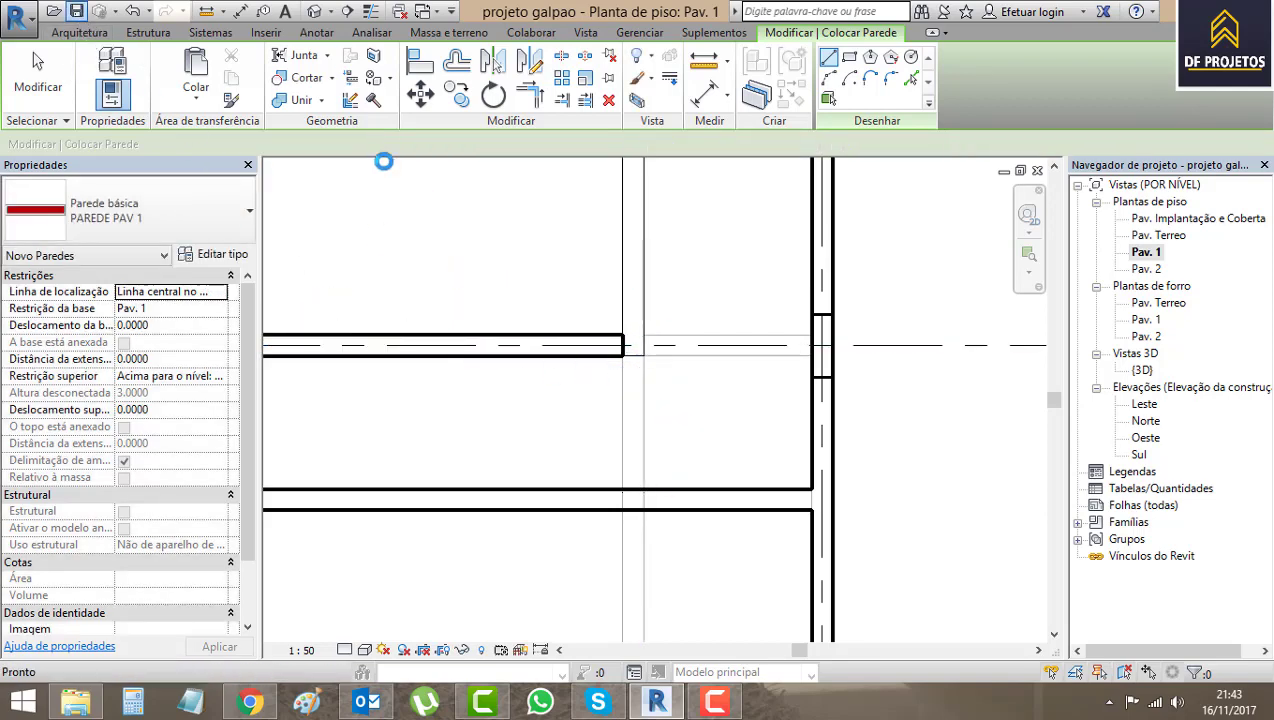
pyautogui.click(313, 11)
# - Make the 4.30 m Pav. 1 wall unconnected at the top with a 1.2 height
pyautogui.keyDown('shift'); pyautogui.moveTo(713, 472); pyautogui.dragTo(532, 441, button='middle'); pyautogui.keyUp('shift')
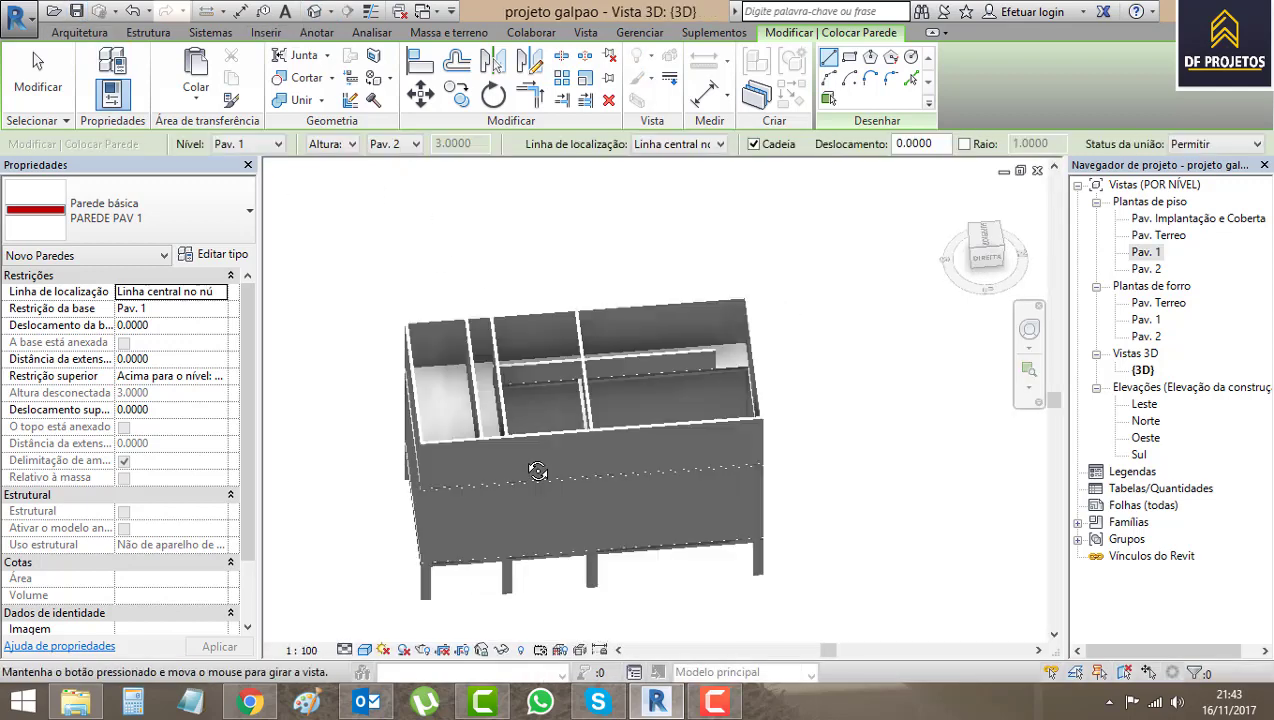
pyautogui.scroll(5, 472, 313)
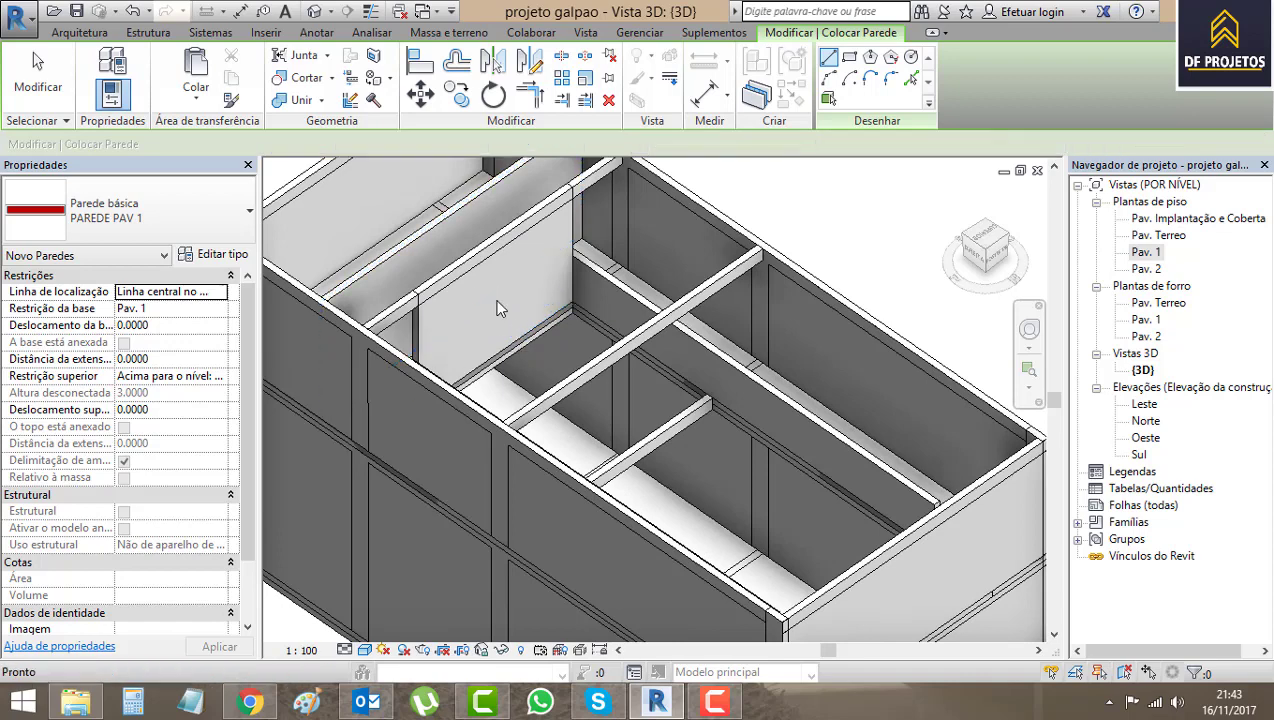
pyautogui.press('Escape')
pyautogui.press('Escape')
pyautogui.click(568, 233)
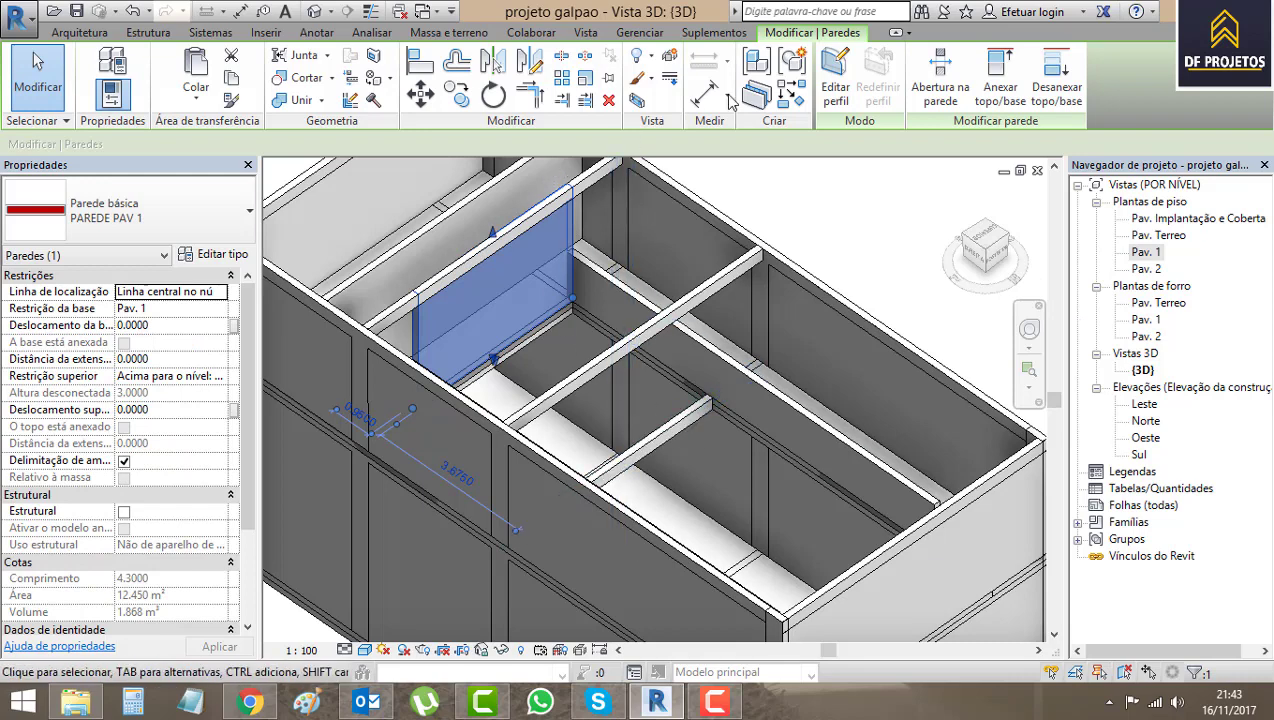
pyautogui.click(200, 380)
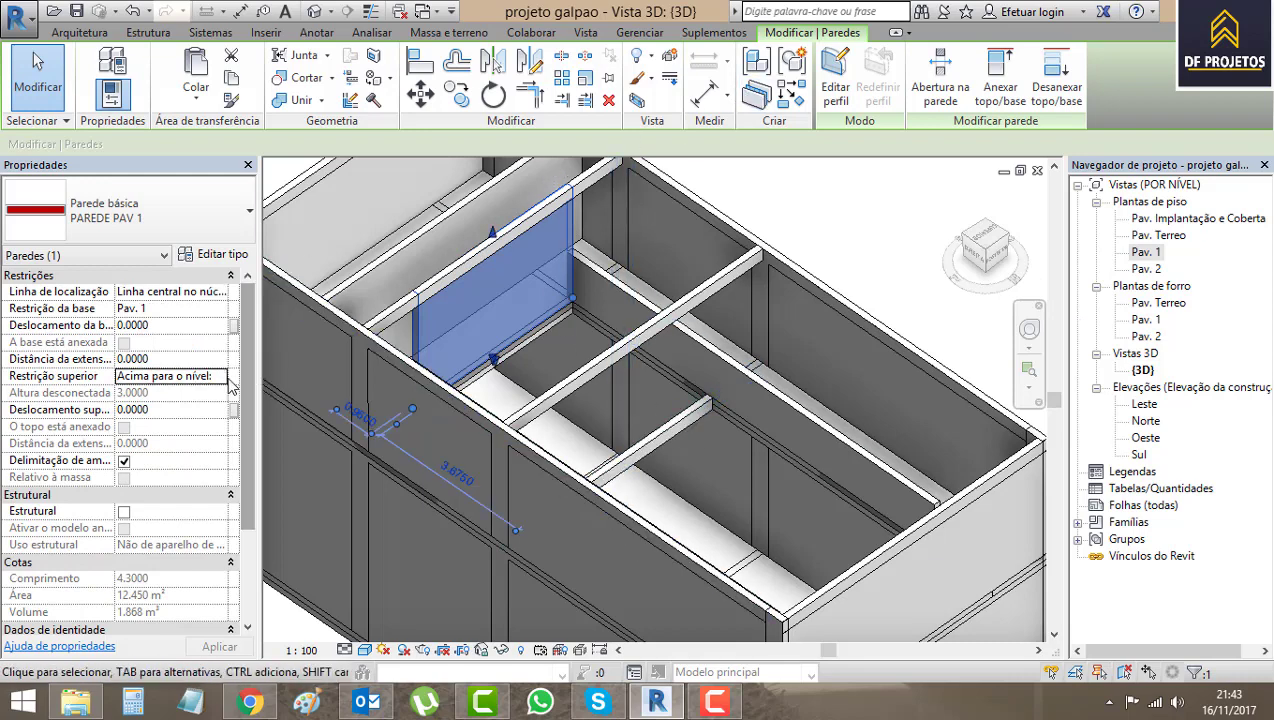
pyautogui.click(219, 376)
pyautogui.click(160, 393)
pyautogui.write('1.2000')
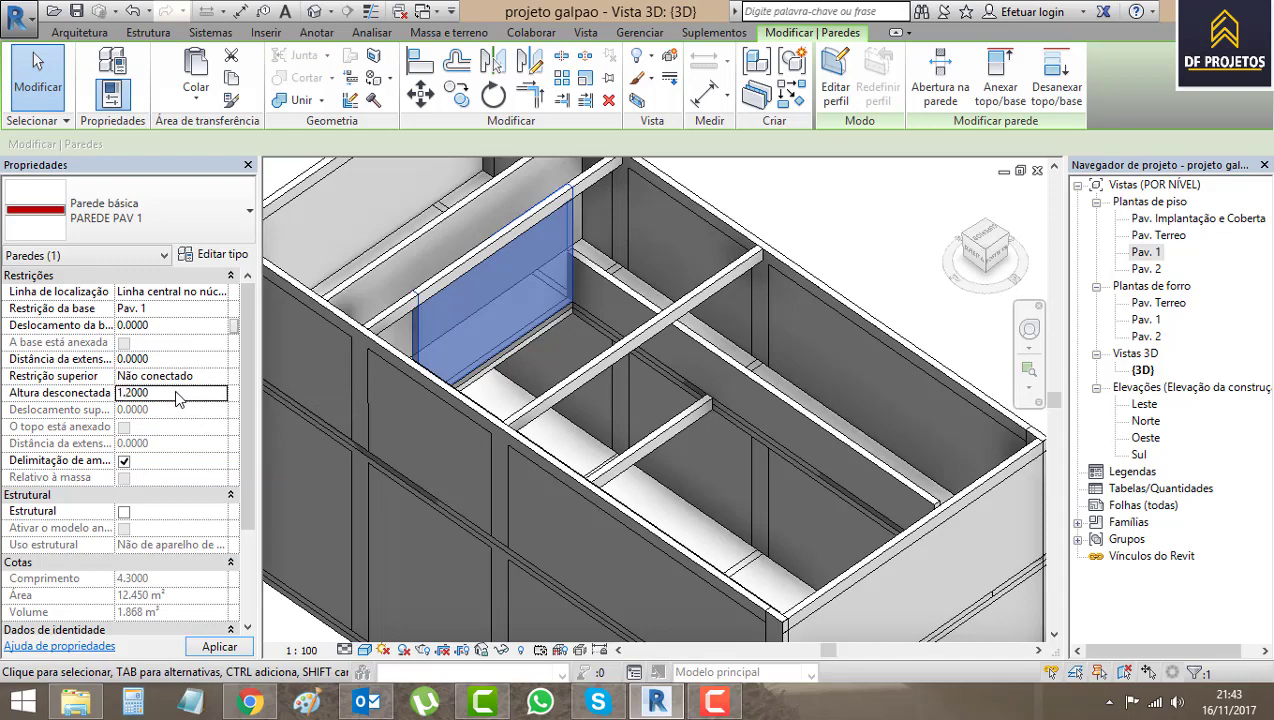
pyautogui.press('Return')
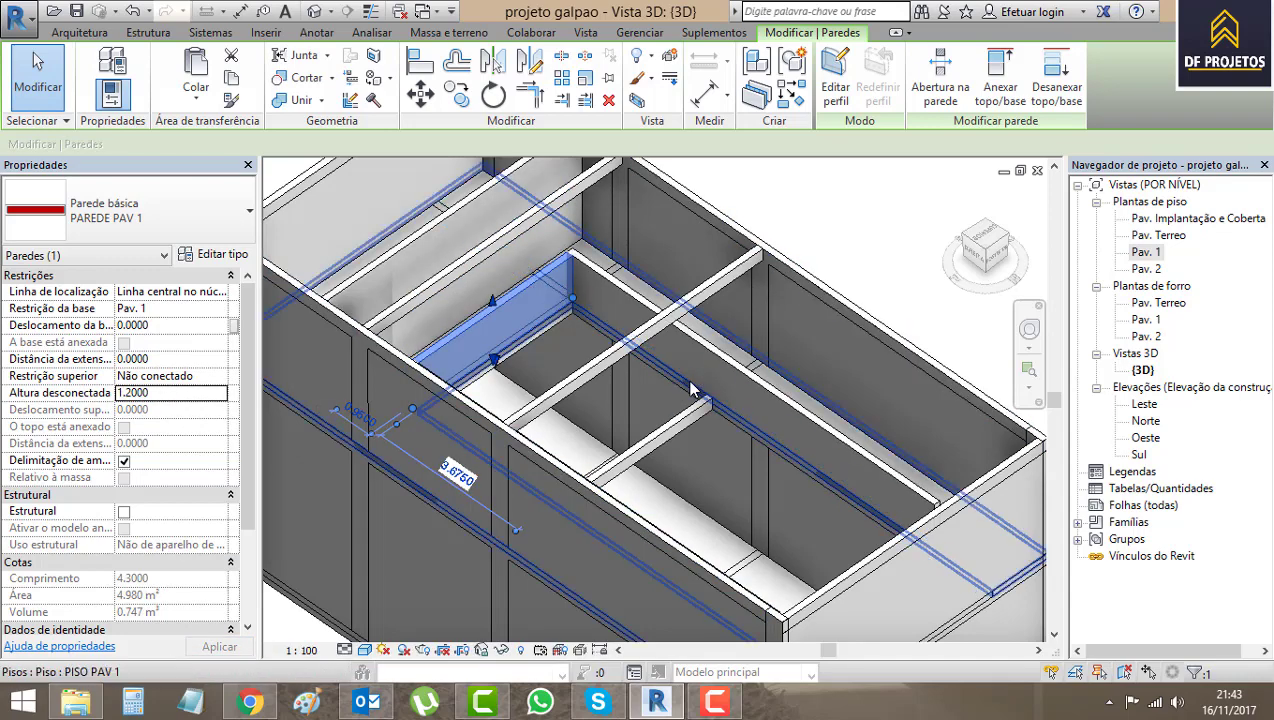
pyautogui.keyDown('shift'); pyautogui.moveTo(670, 397); pyautogui.dragTo(437, 328, button='middle'); pyautogui.keyUp('shift')
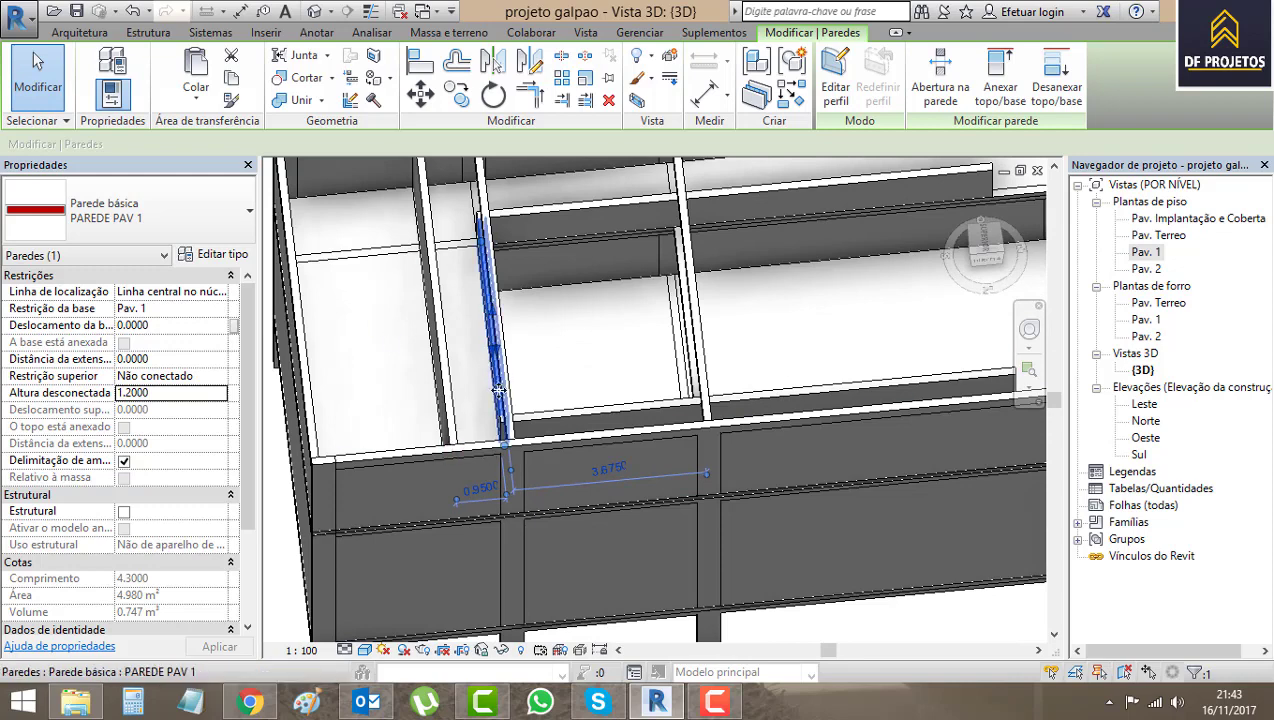
# - On the Pav. 1 plan, change the 7 m wall's 0.95 distance to 1.2
pyautogui.doubleClick(1146, 253)
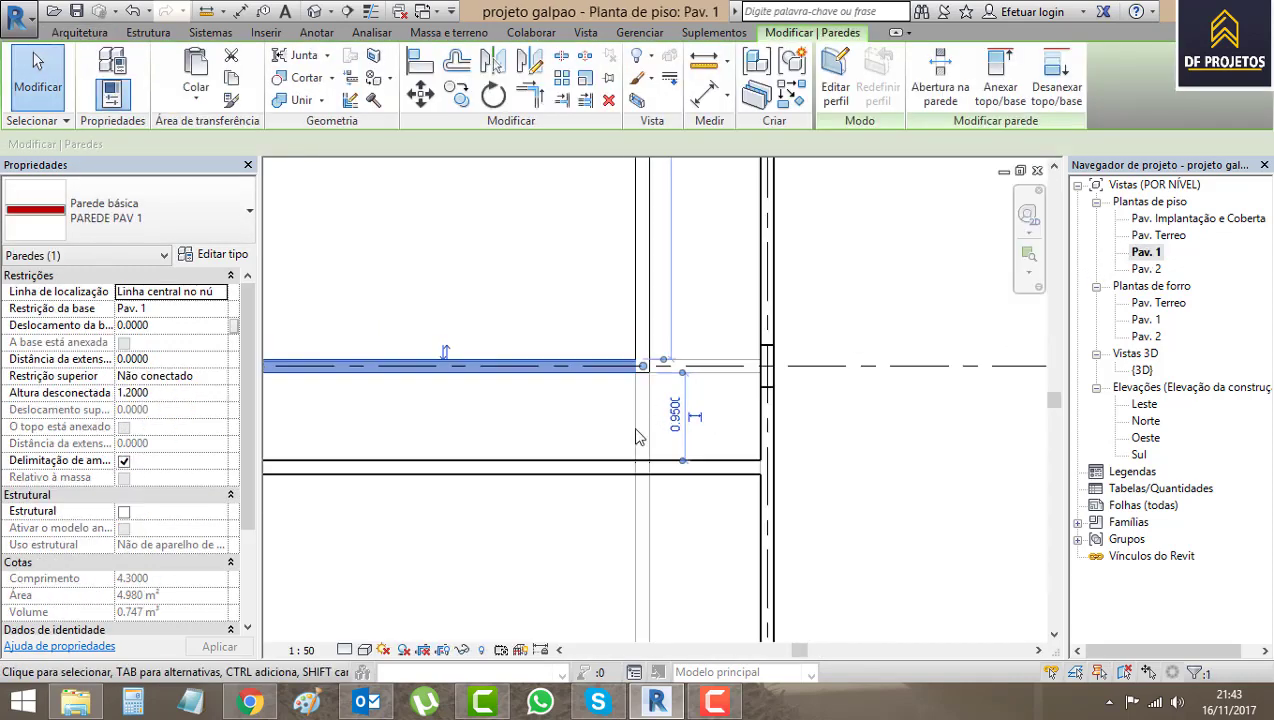
pyautogui.click(688, 420)
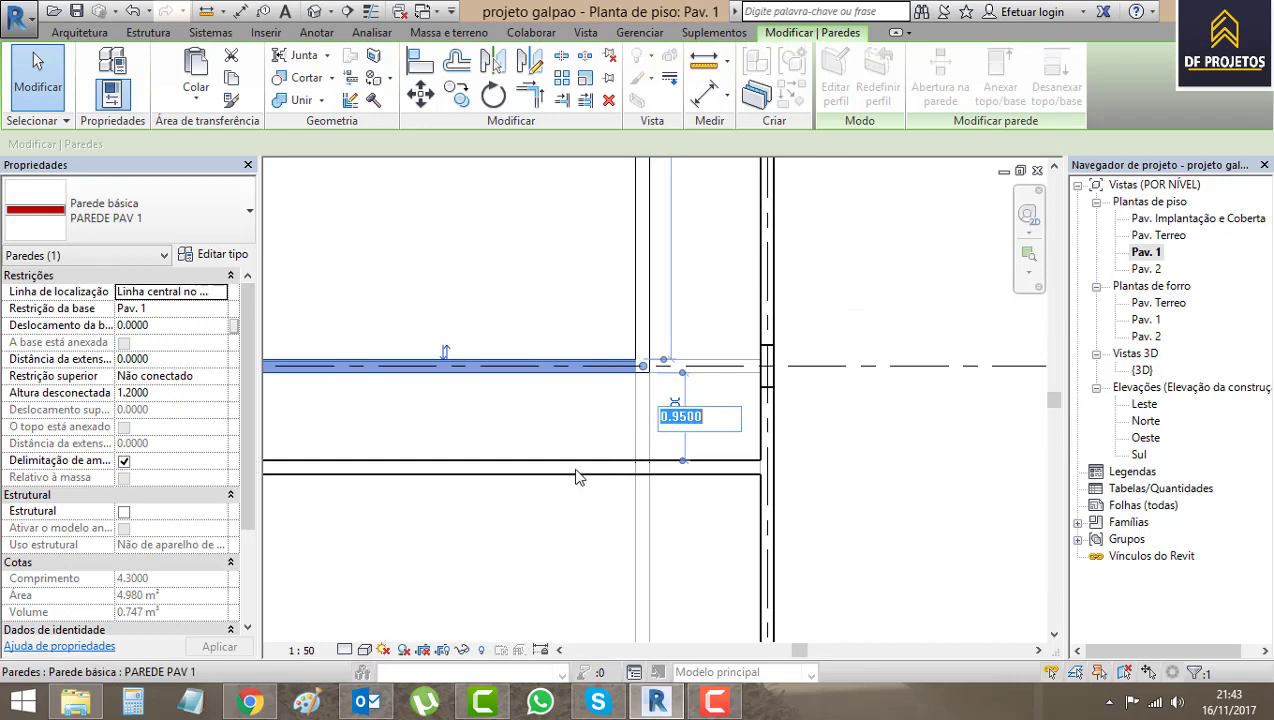
pyautogui.press('Return')
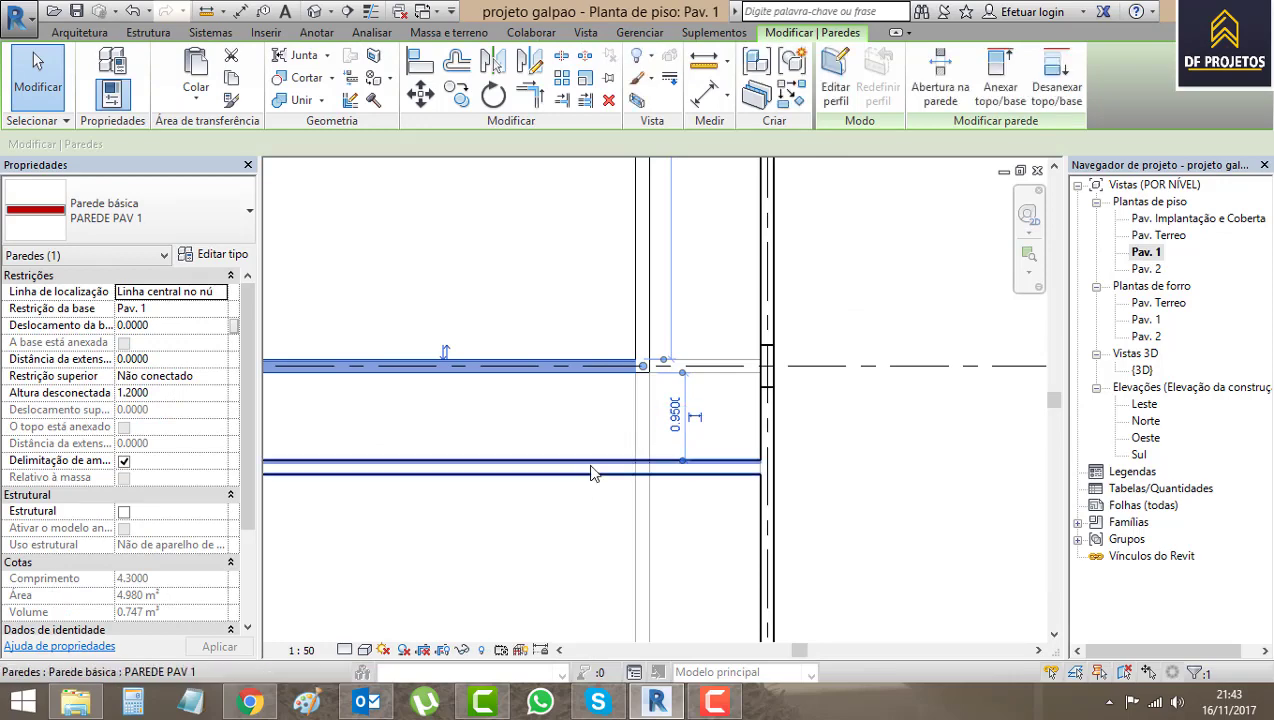
pyautogui.click(590, 465)
pyautogui.click(798, 418)
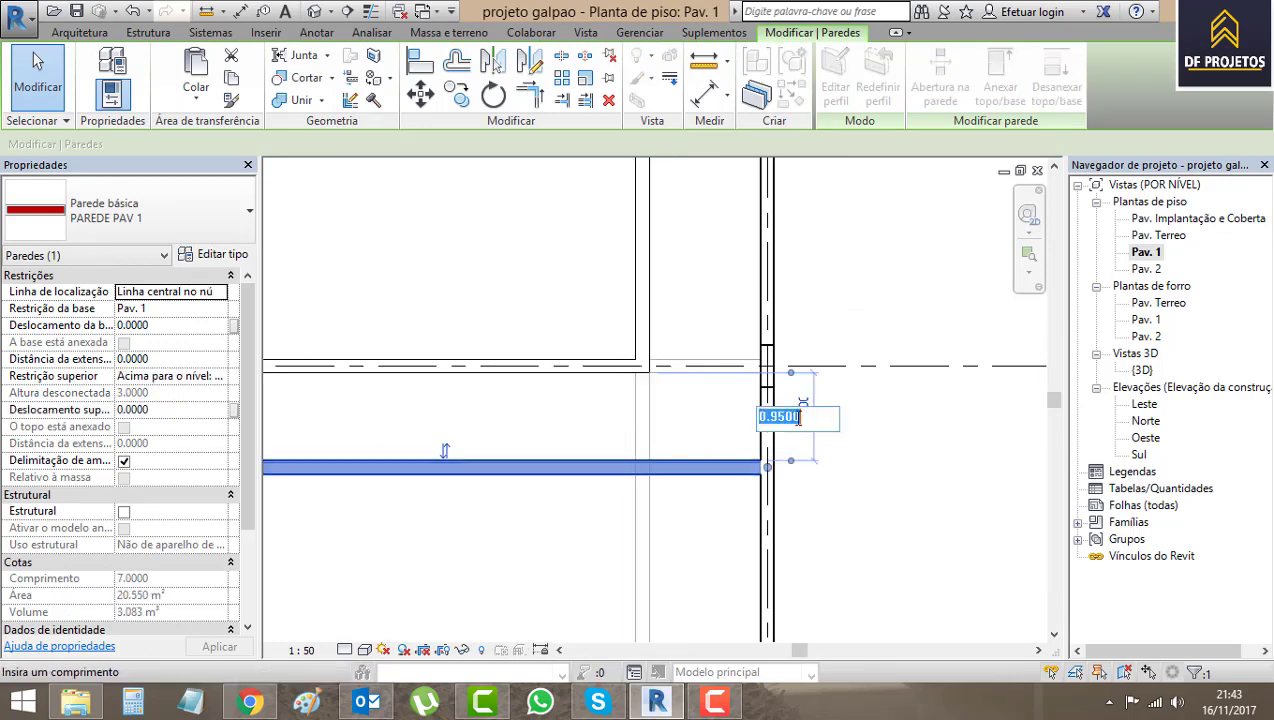
pyautogui.press('Return')
pyautogui.scroll(-3, 873, 478)
pyautogui.press('Escape')
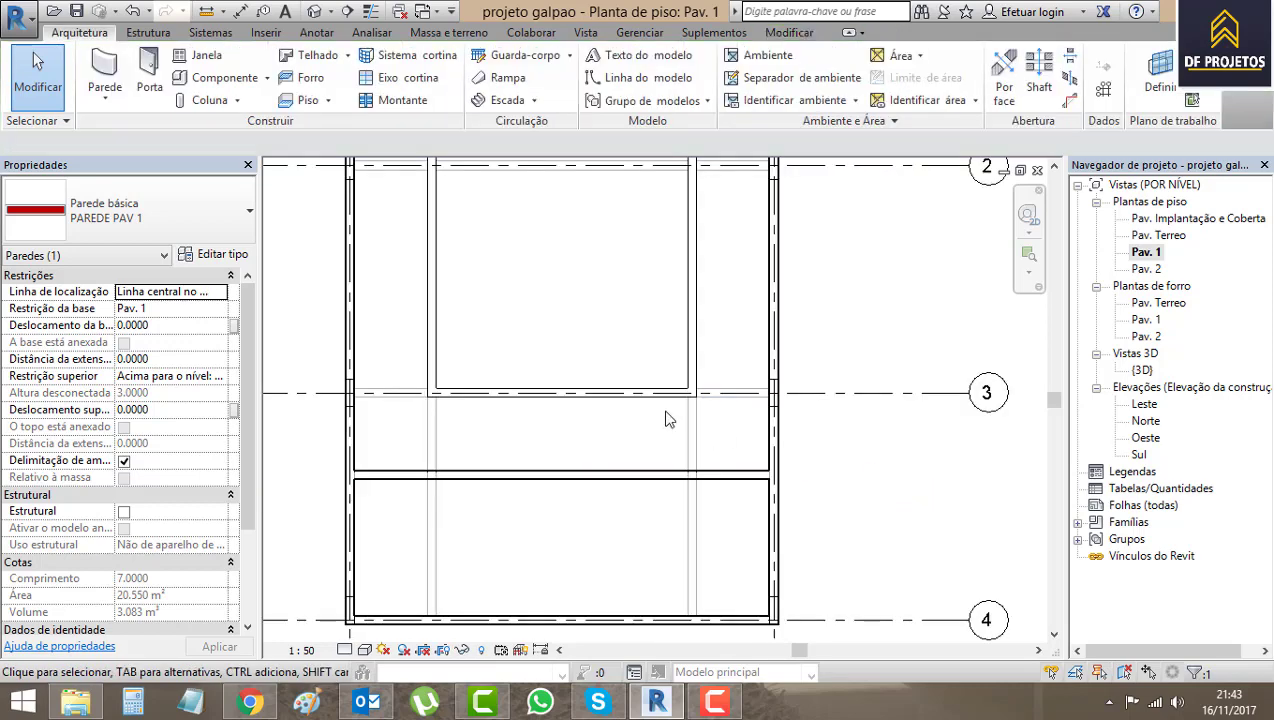
# - Stretch the other wall's end up to meet the top wall
pyautogui.scroll(-2, 660, 400)
pyautogui.scroll(1, 541, 250)
pyautogui.scroll(3, 503, 364)
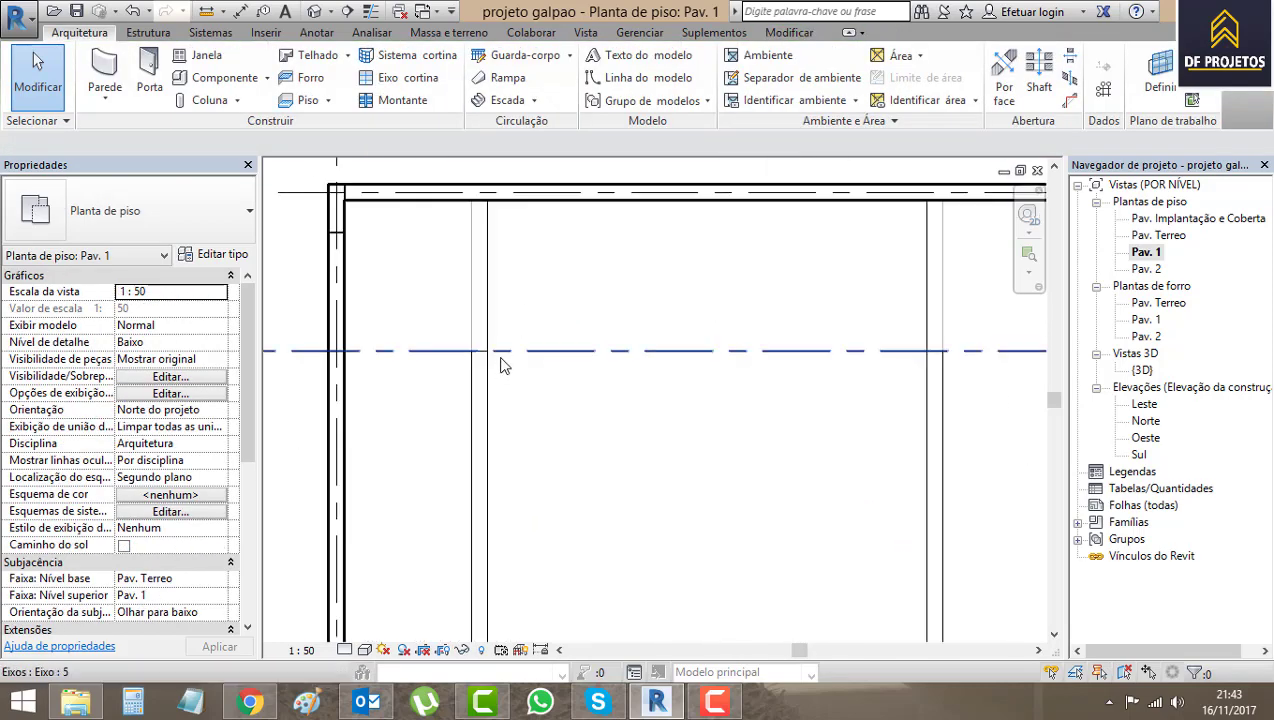
pyautogui.click(476, 388)
pyautogui.moveTo(478, 353)
pyautogui.mouseDown()
pyautogui.moveTo(493, 245)
pyautogui.moveTo(482, 203)
pyautogui.mouseUp()
pyautogui.press('Escape')
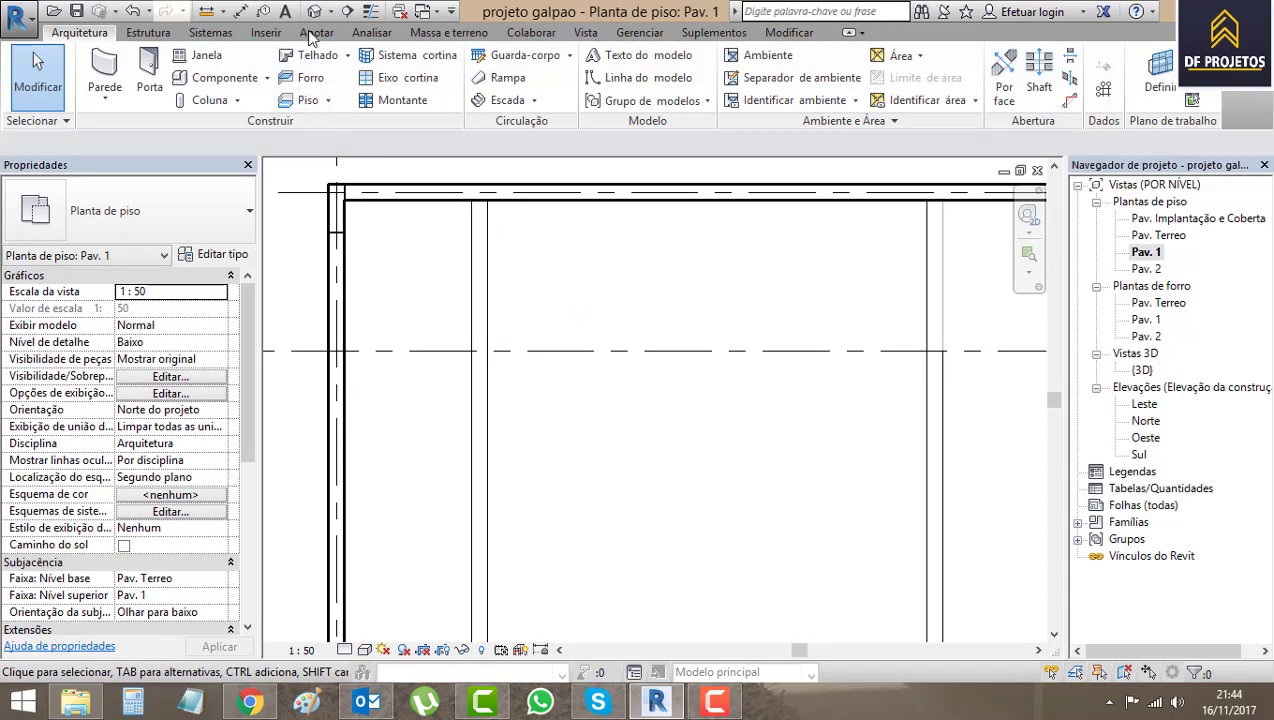
# - Reopen the {3D} view and orbit to check the low Pav. 1 partitions from another side
pyautogui.click(314, 11)
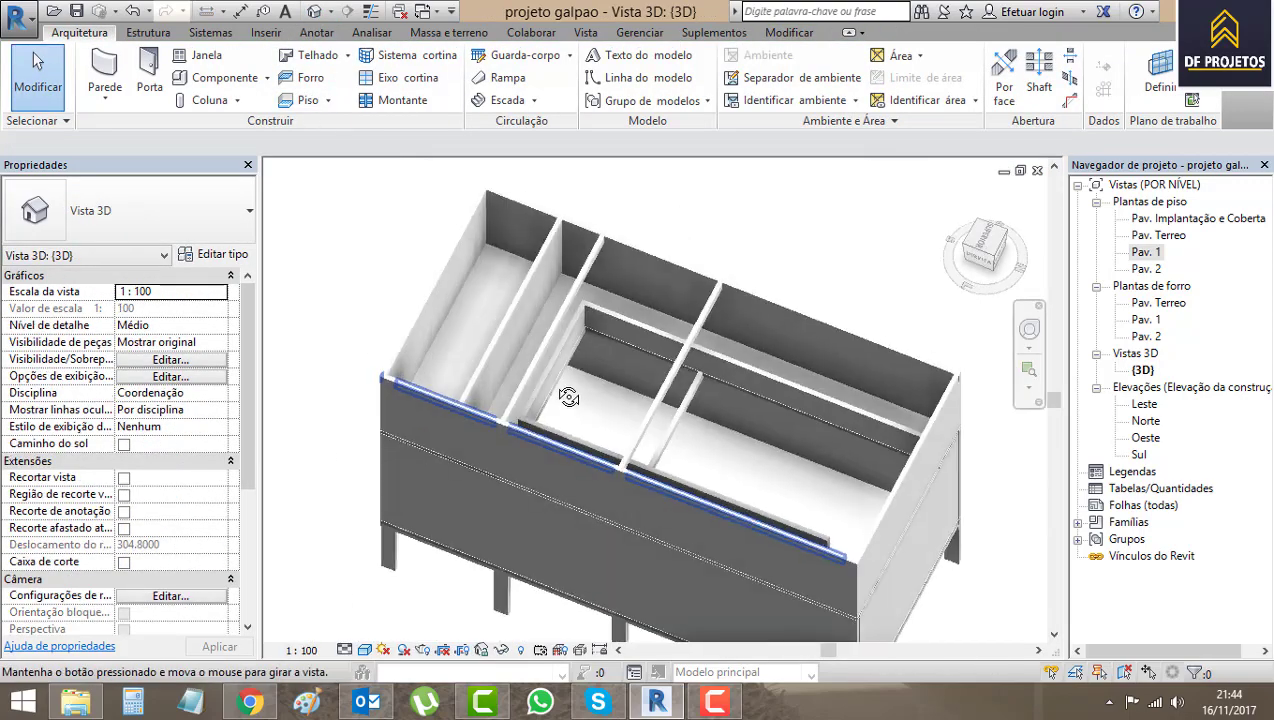
pyautogui.moveTo(583, 384)
pyautogui.keyDown('shift'); pyautogui.mouseDown(button='middle')
pyautogui.moveTo(451, 324)
pyautogui.moveTo(745, 485)
pyautogui.moveTo(785, 378)
pyautogui.moveTo(904, 401)
pyautogui.mouseUp(button='middle'); pyautogui.keyUp('shift')
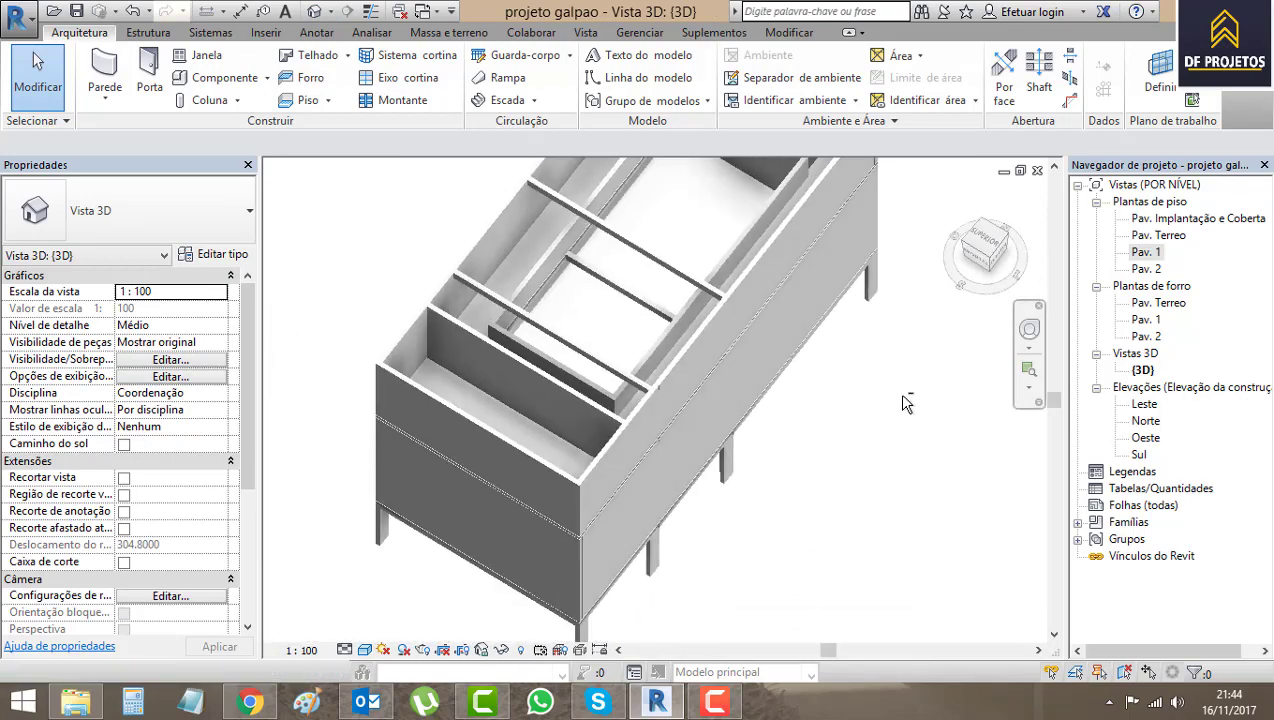
# - Open the Pav. Terreo floor plan and center the building in the view
pyautogui.doubleClick(1160, 236)
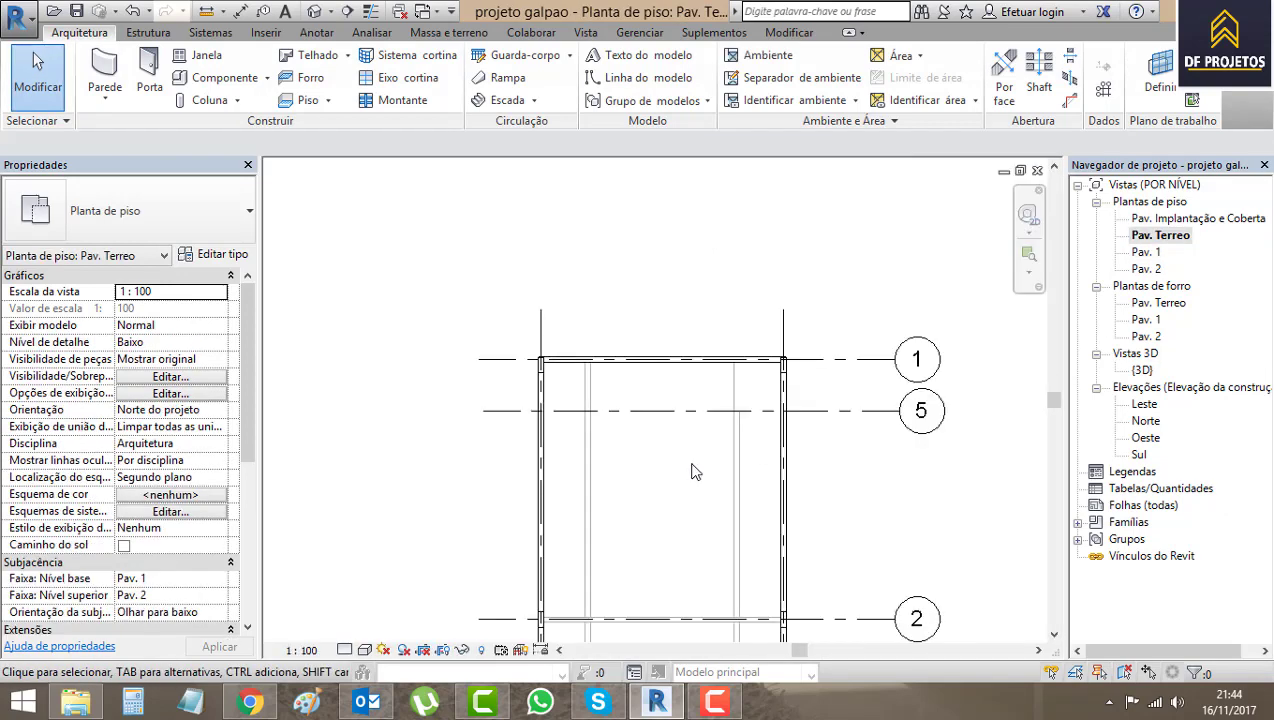
pyautogui.moveTo(786, 381); pyautogui.dragTo(655, 423, button='middle')
pyautogui.scroll(1, 630, 400)
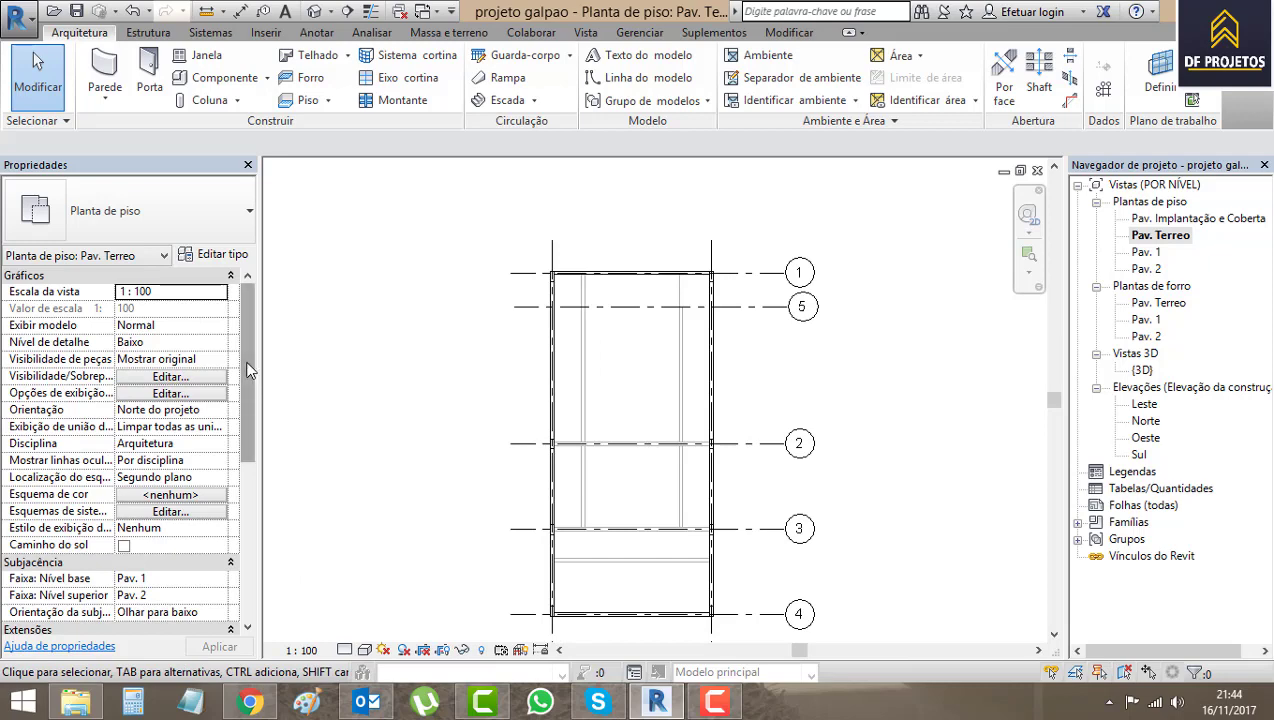
pyautogui.scroll(-2, 245, 385)
pyautogui.scroll(-2, 241, 399)
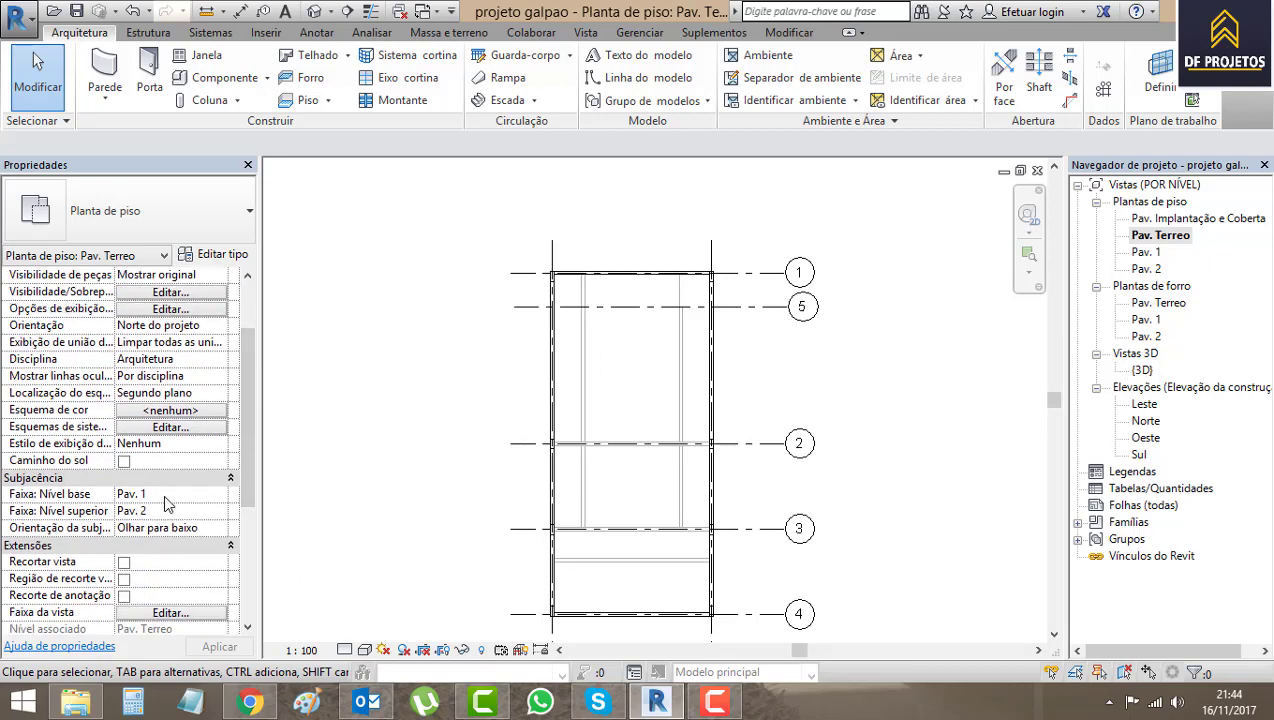
# - Keep Pav. 1 as the View Range base level in Properties
pyautogui.click(219, 496)
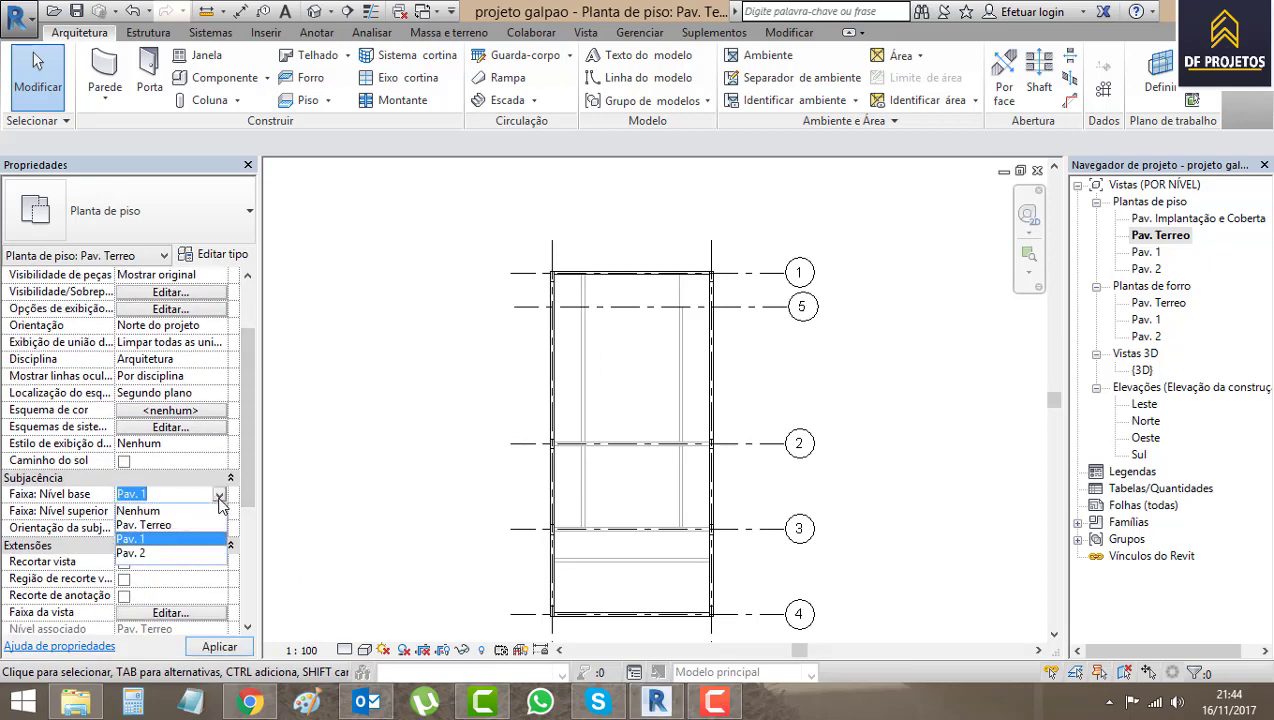
pyautogui.click(160, 539)
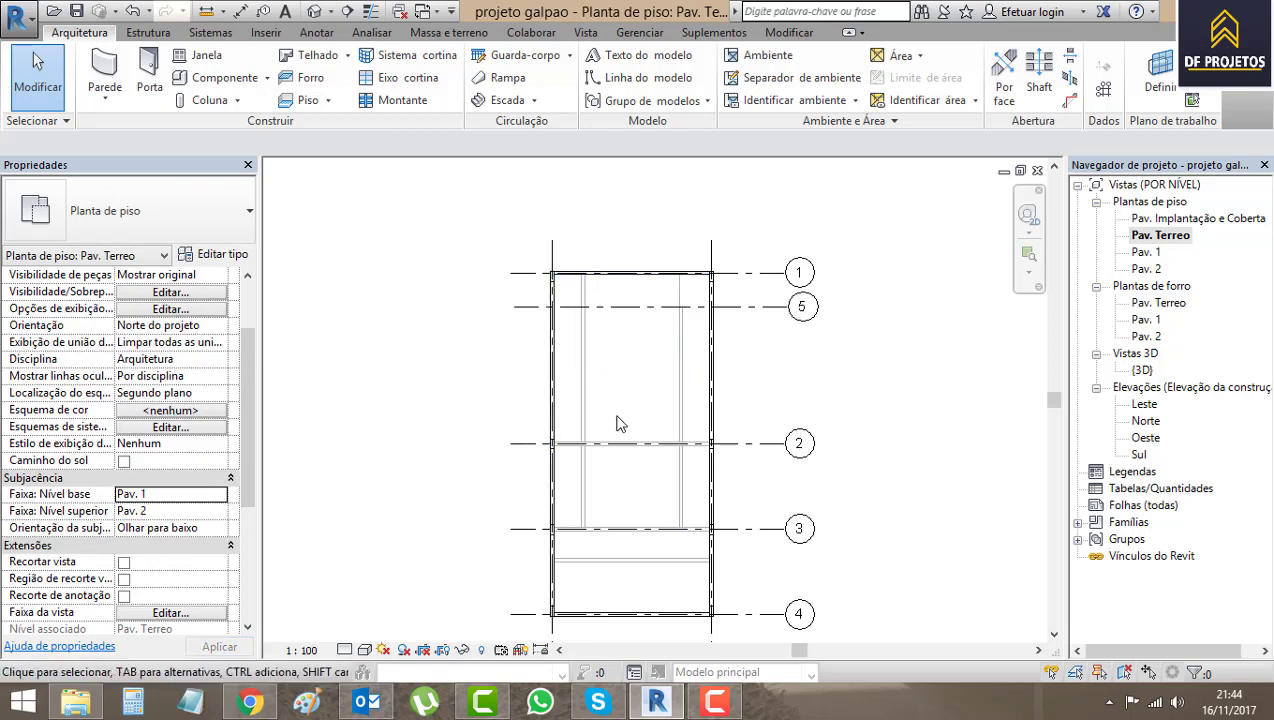
pyautogui.scroll(2, 594, 397)
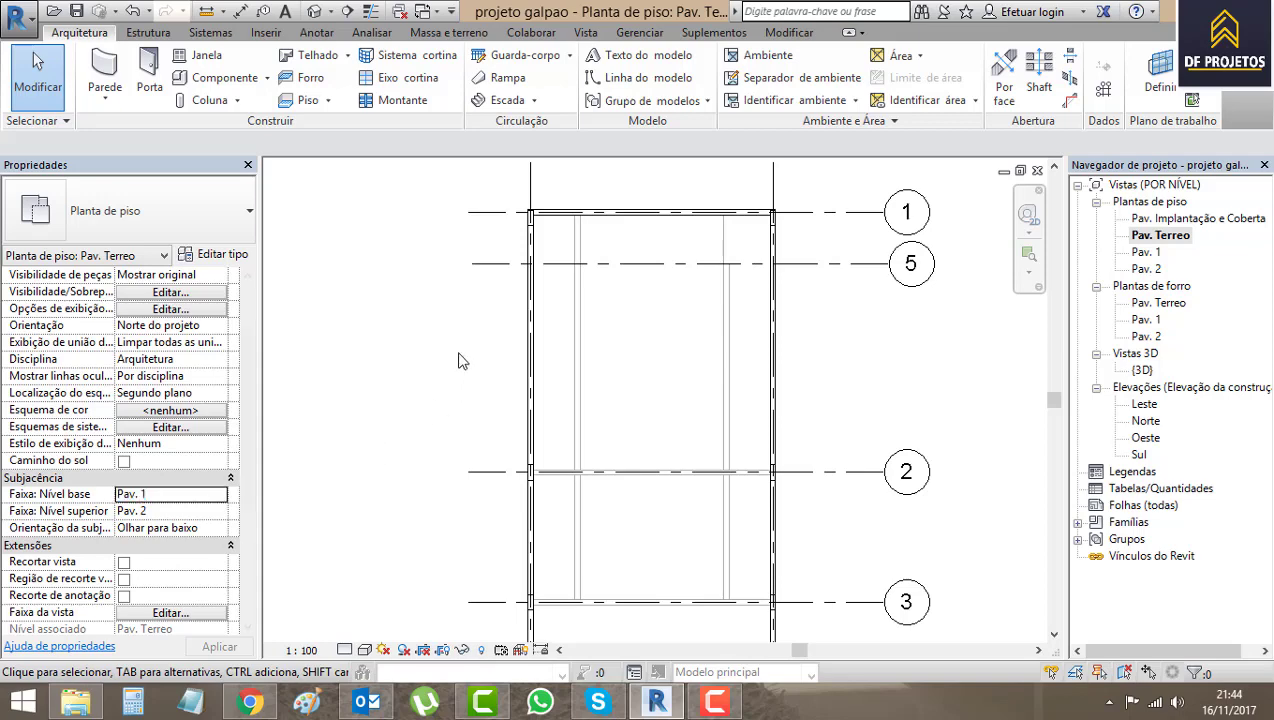
pyautogui.scroll(-1, 563, 634)
# - Pan and zoom the plan to frame grids 1 through 5
pyautogui.moveTo(563, 634); pyautogui.dragTo(596, 515, button='middle')
pyautogui.scroll(3, 596, 515)
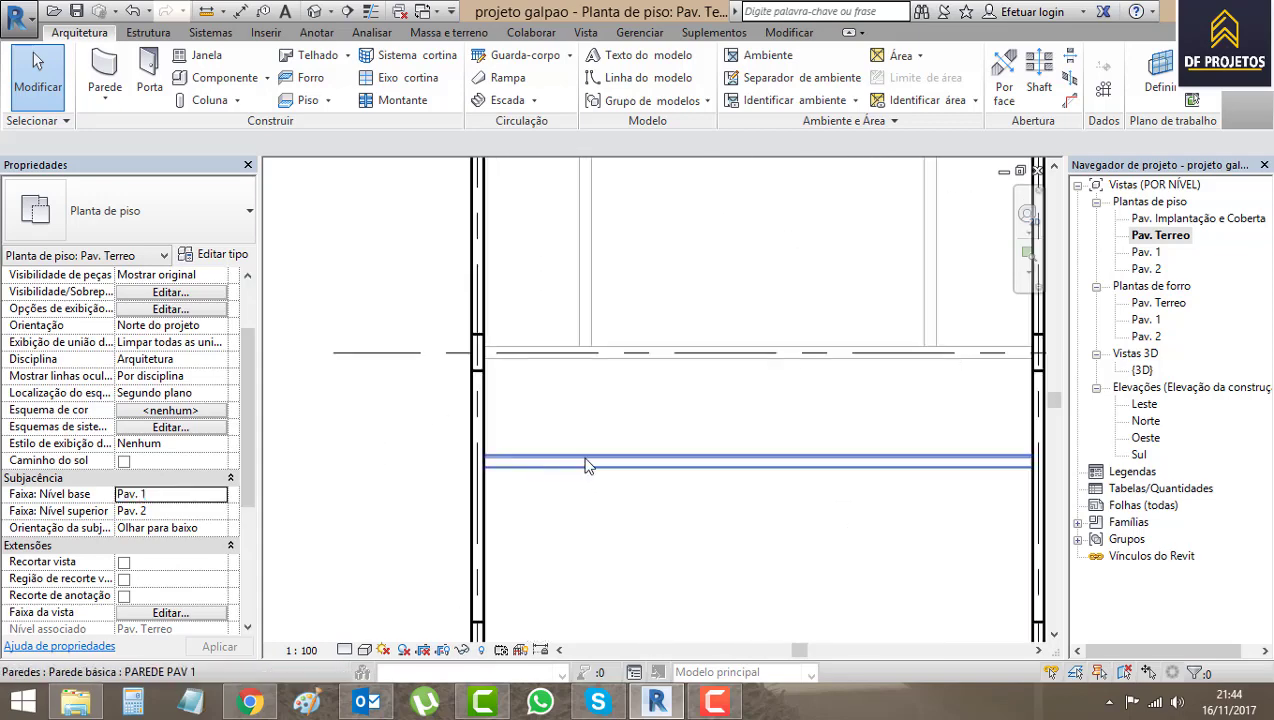
pyautogui.scroll(-1, 728, 475)
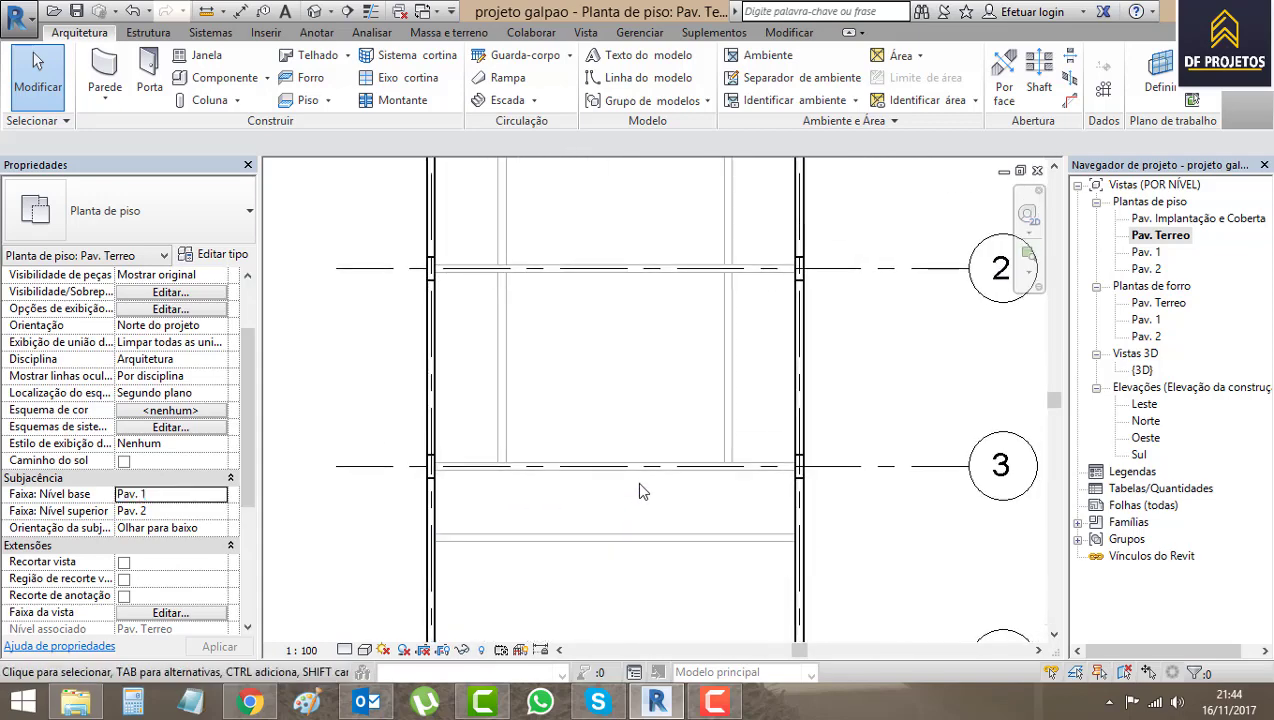
pyautogui.scroll(-2, 643, 489)
pyautogui.moveTo(648, 350); pyautogui.dragTo(577, 492, button='middle')
pyautogui.scroll(2, 560, 373)
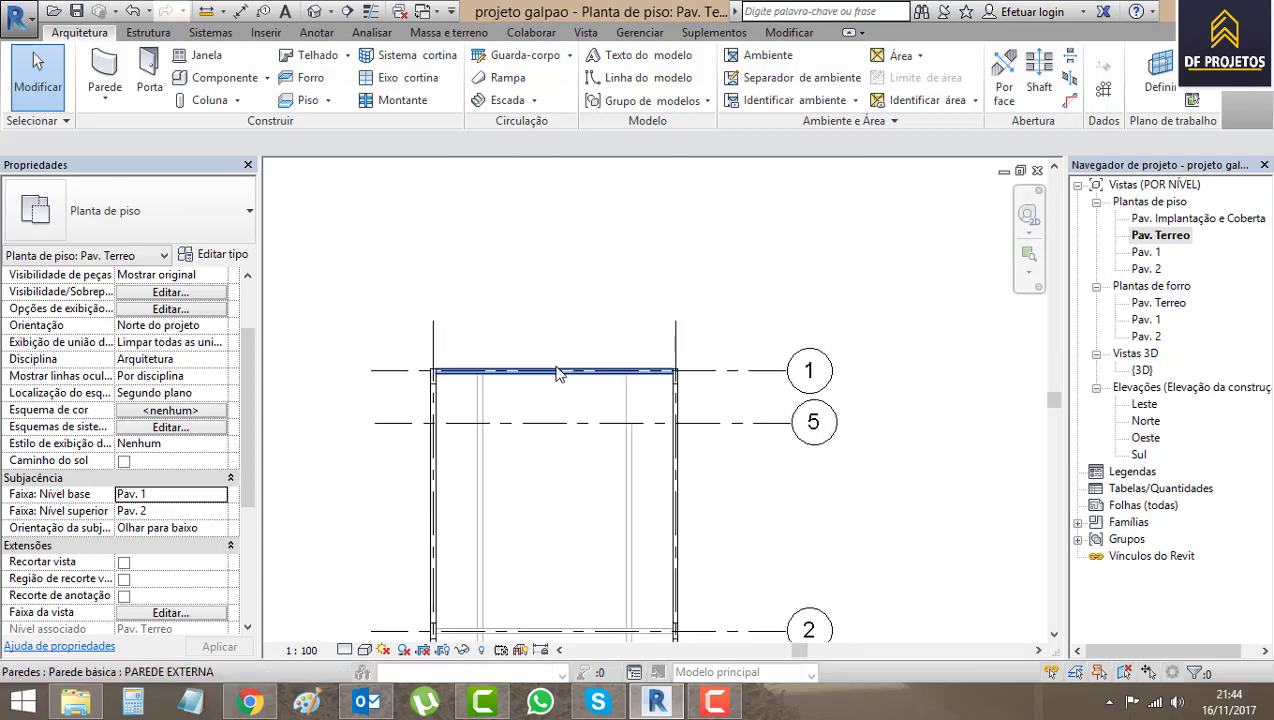
pyautogui.scroll(1, 560, 373)
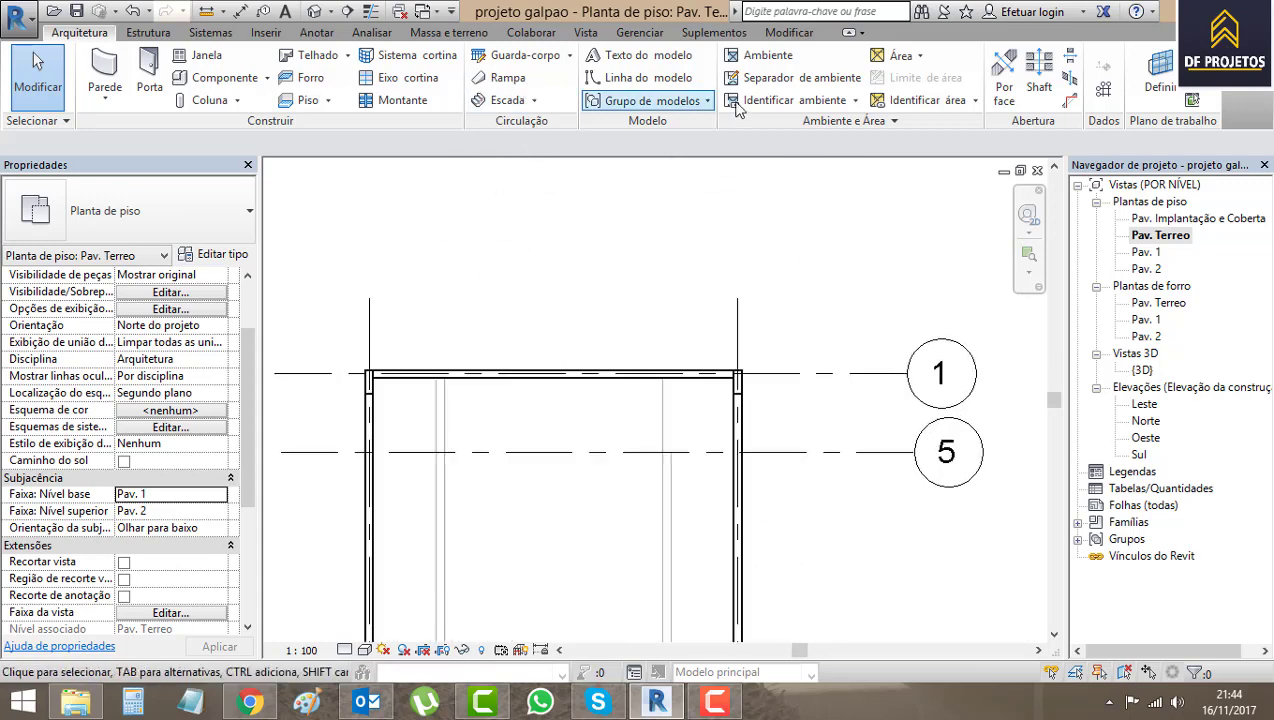
# - Start a stair and draw the first run of 14 risers
pyautogui.click(510, 104)
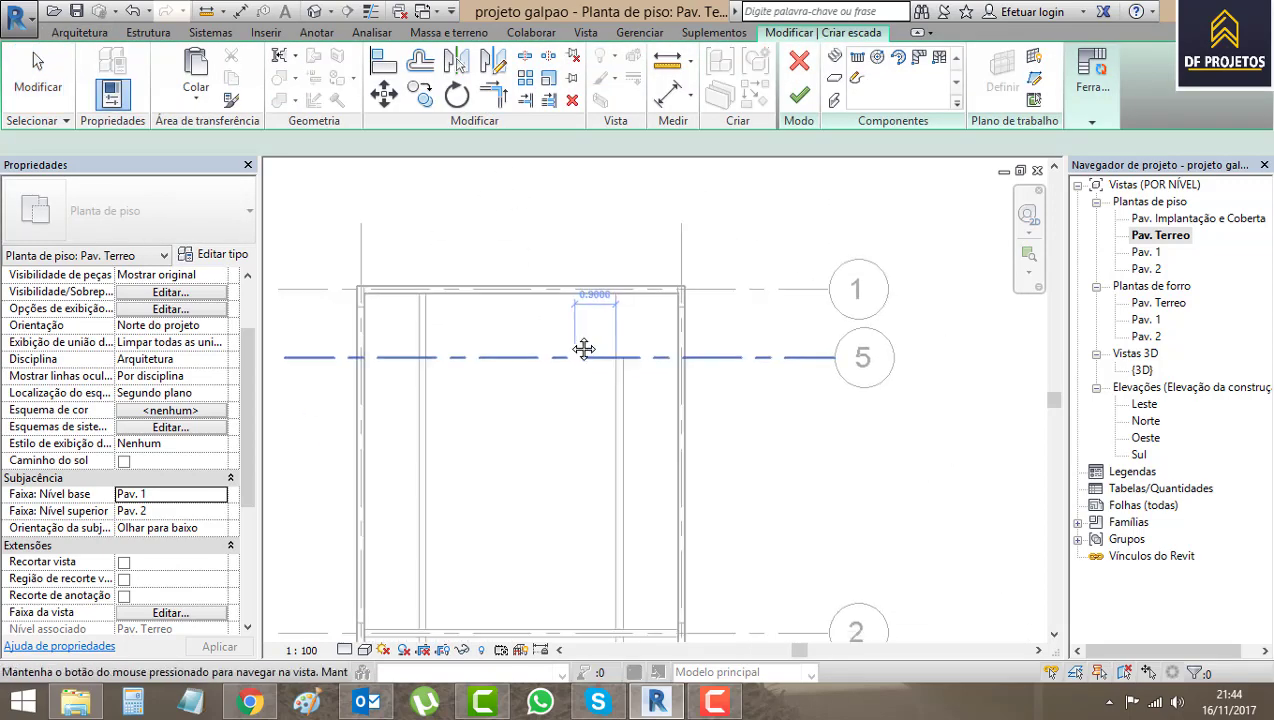
pyautogui.scroll(-1, 555, 304)
pyautogui.scroll(-1, 716, 511)
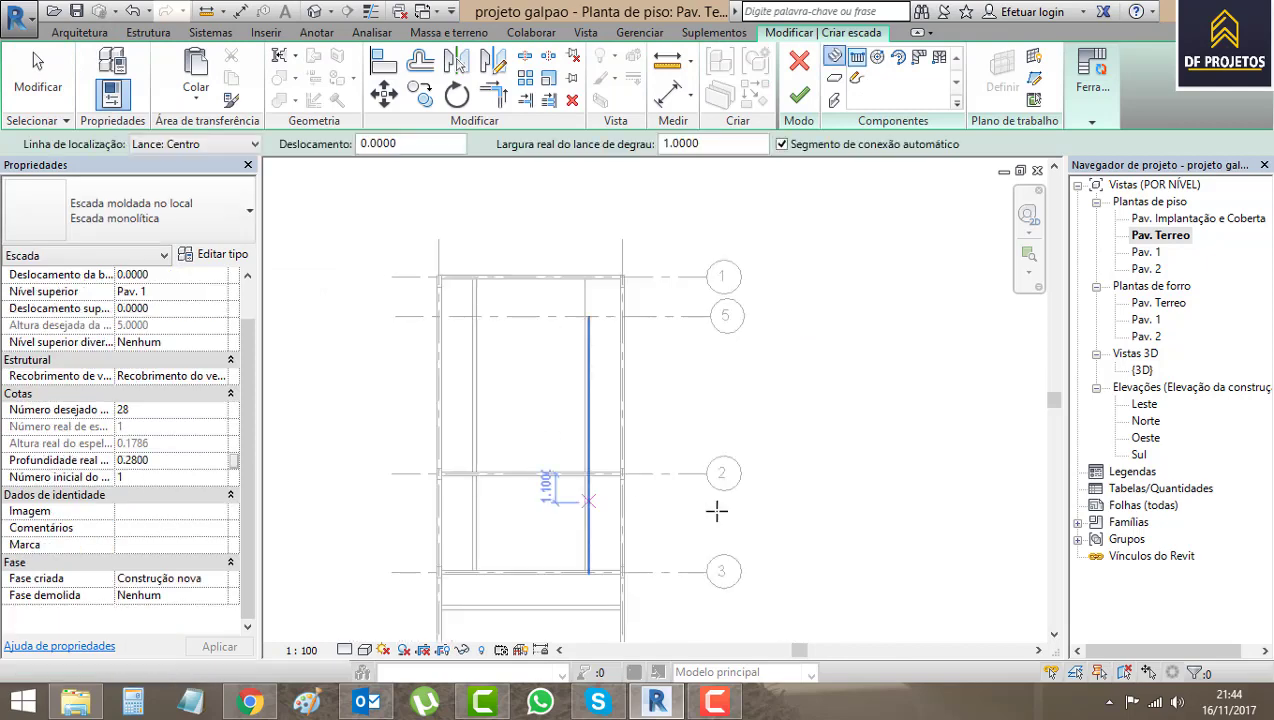
pyautogui.click(812, 499)
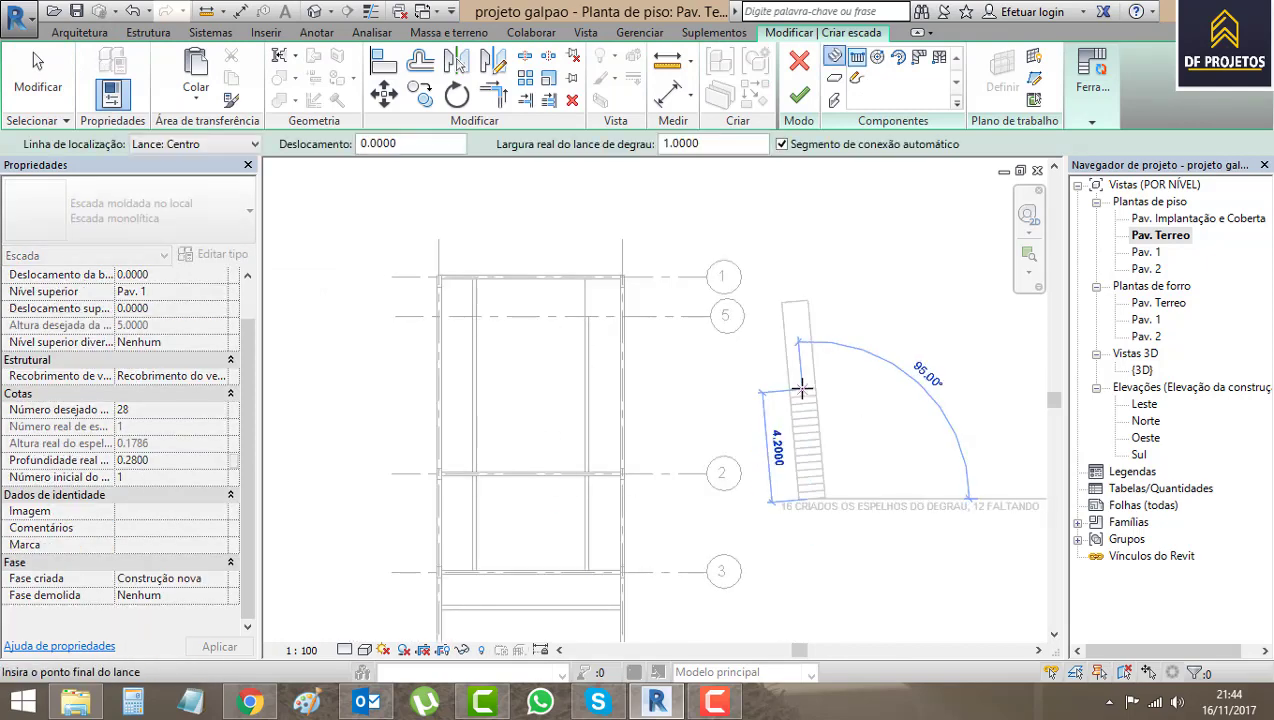
pyautogui.click(812, 403)
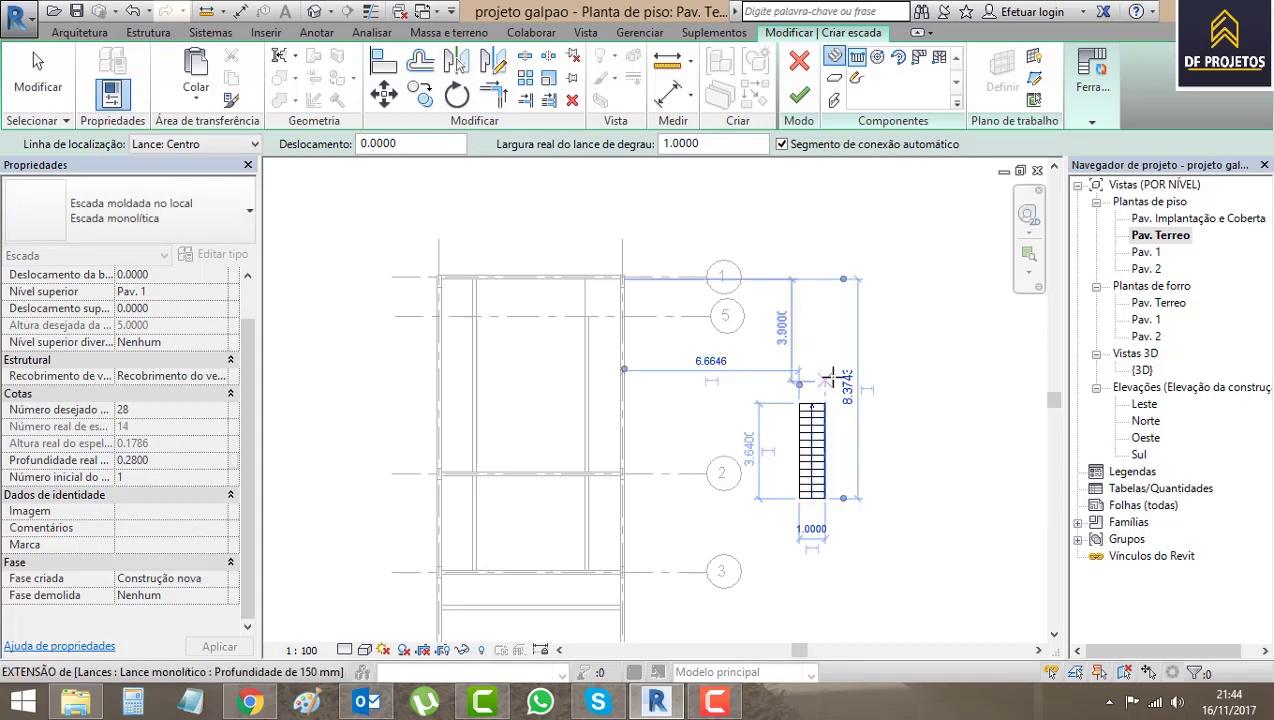
# - Add the second 14-riser run to the right beyond the corner landing
pyautogui.moveTo(884, 369); pyautogui.dragTo(820, 409, button='middle')
pyautogui.scroll(2, 820, 409)
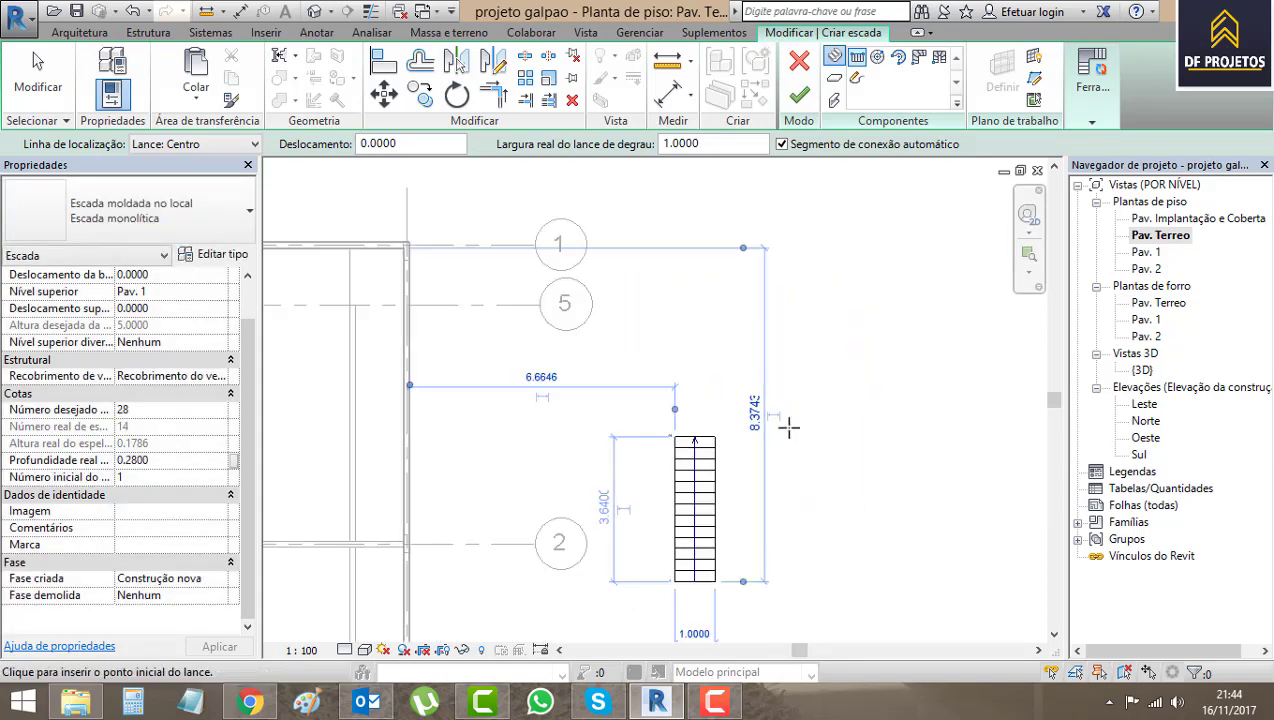
pyautogui.scroll(1, 820, 405)
pyautogui.click(784, 364)
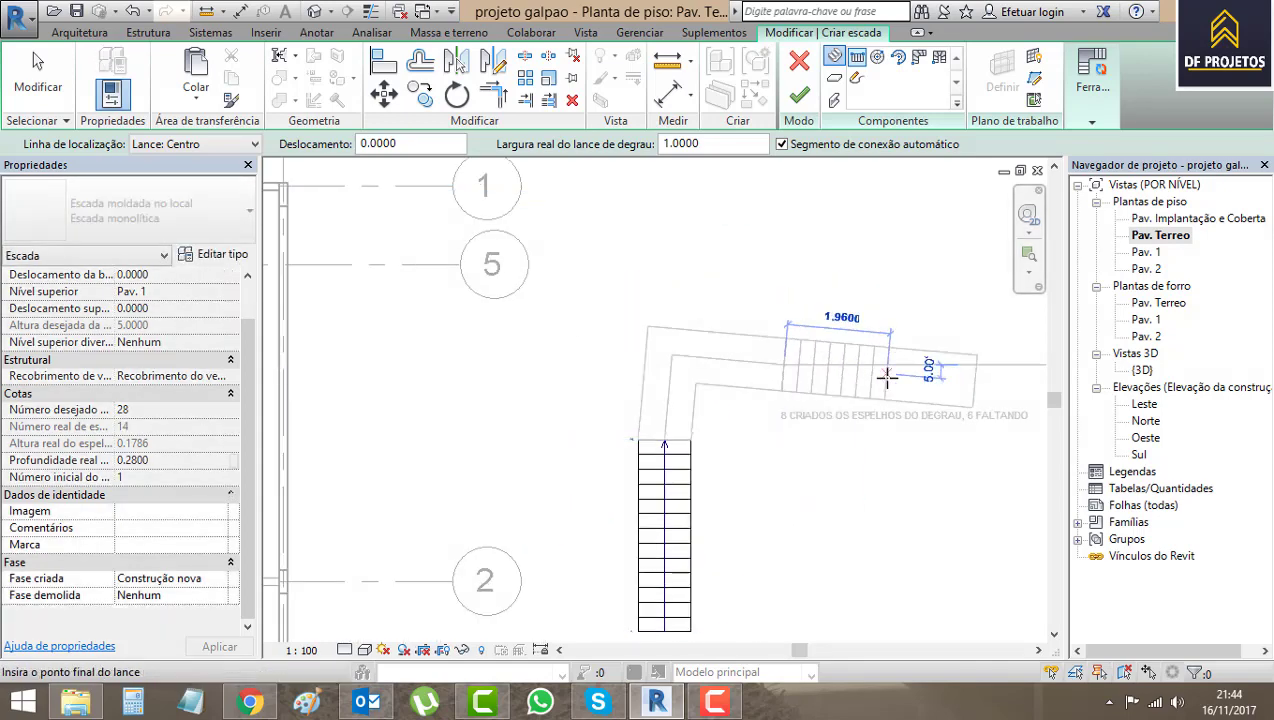
pyautogui.moveTo(900, 386); pyautogui.dragTo(756, 370, button='middle')
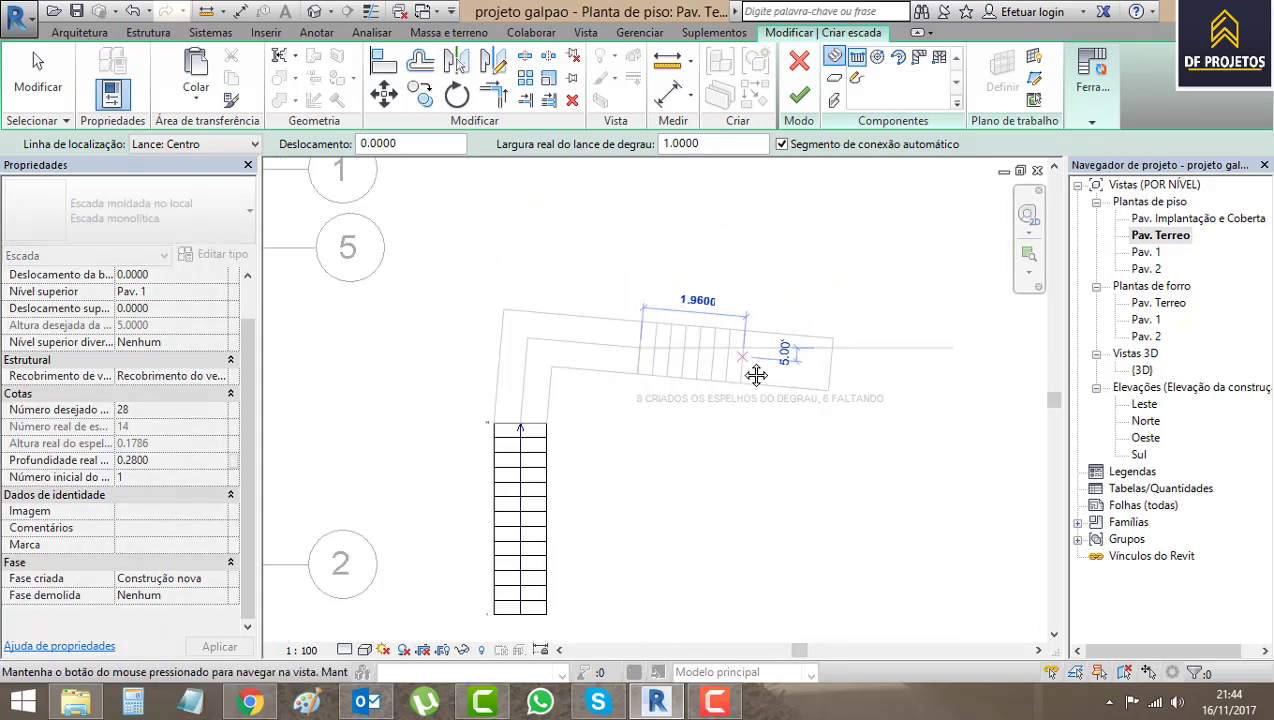
pyautogui.click(834, 347)
pyautogui.press('Escape')
pyautogui.scroll(2, 711, 412)
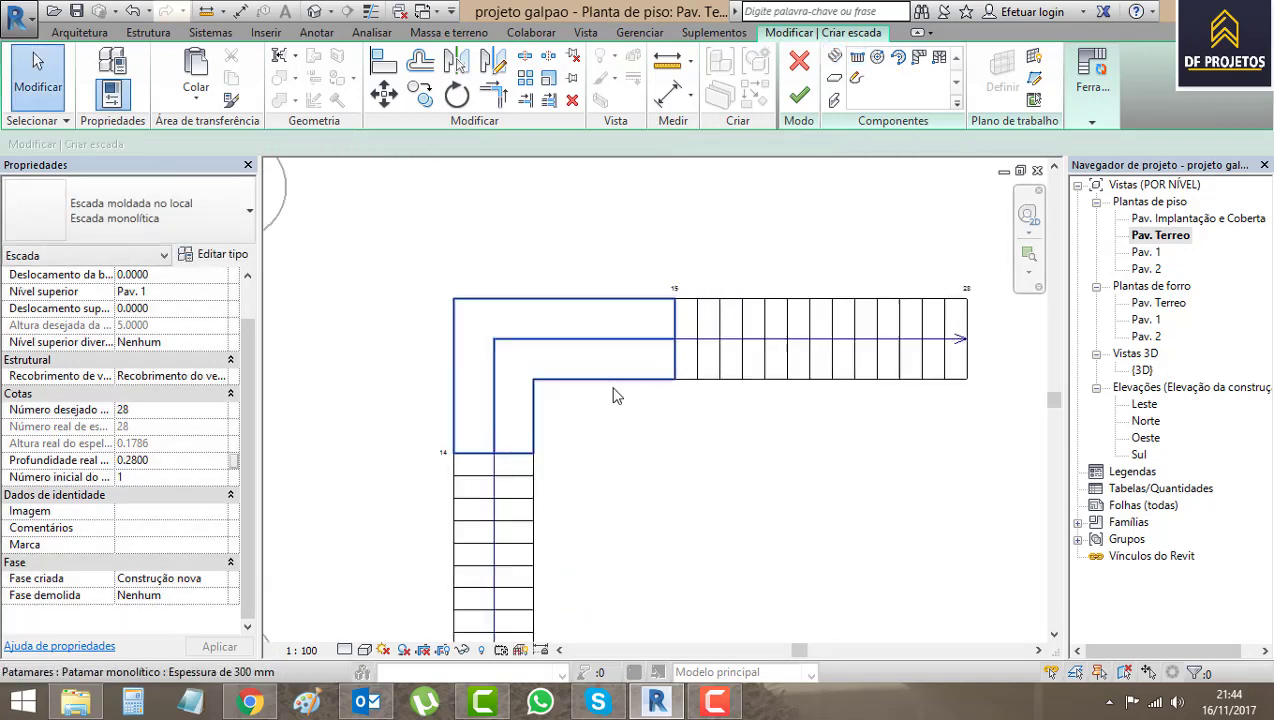
pyautogui.moveTo(614, 313); pyautogui.dragTo(562, 379, button='middle')
# - Try editing the corner landing's sketch, undoing each attempt
pyautogui.click(590, 358)
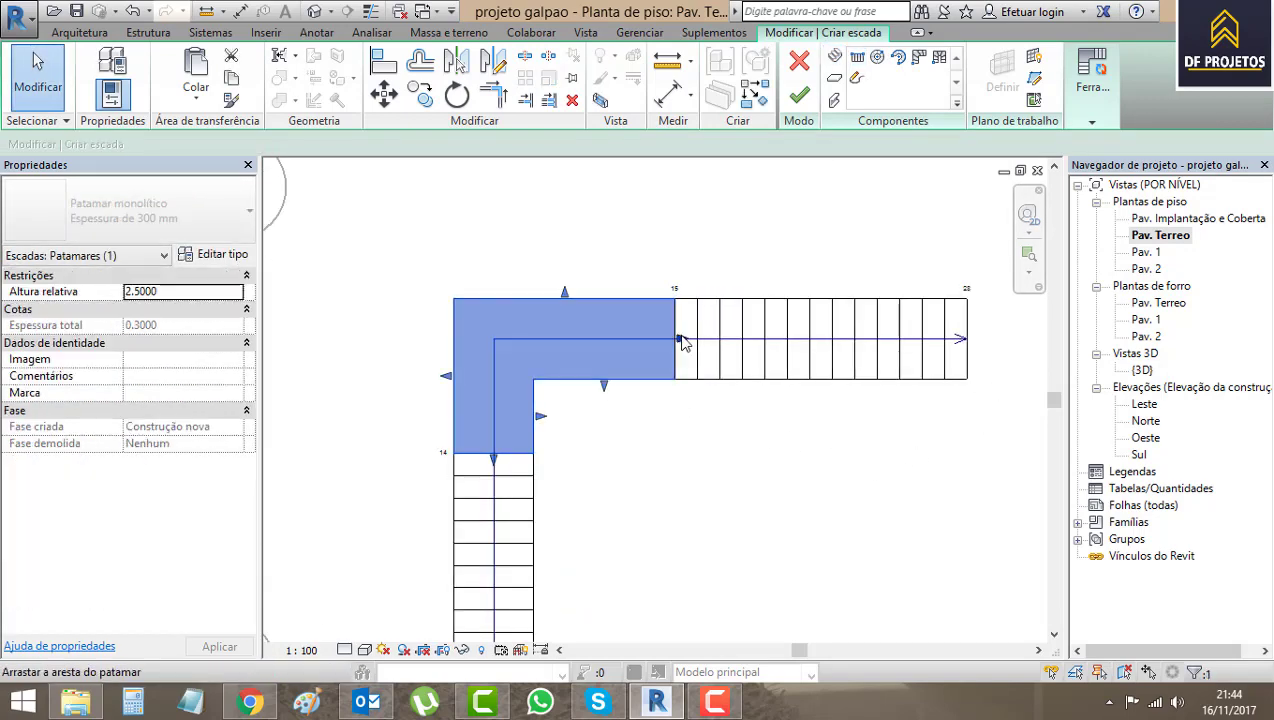
pyautogui.doubleClick(596, 341)
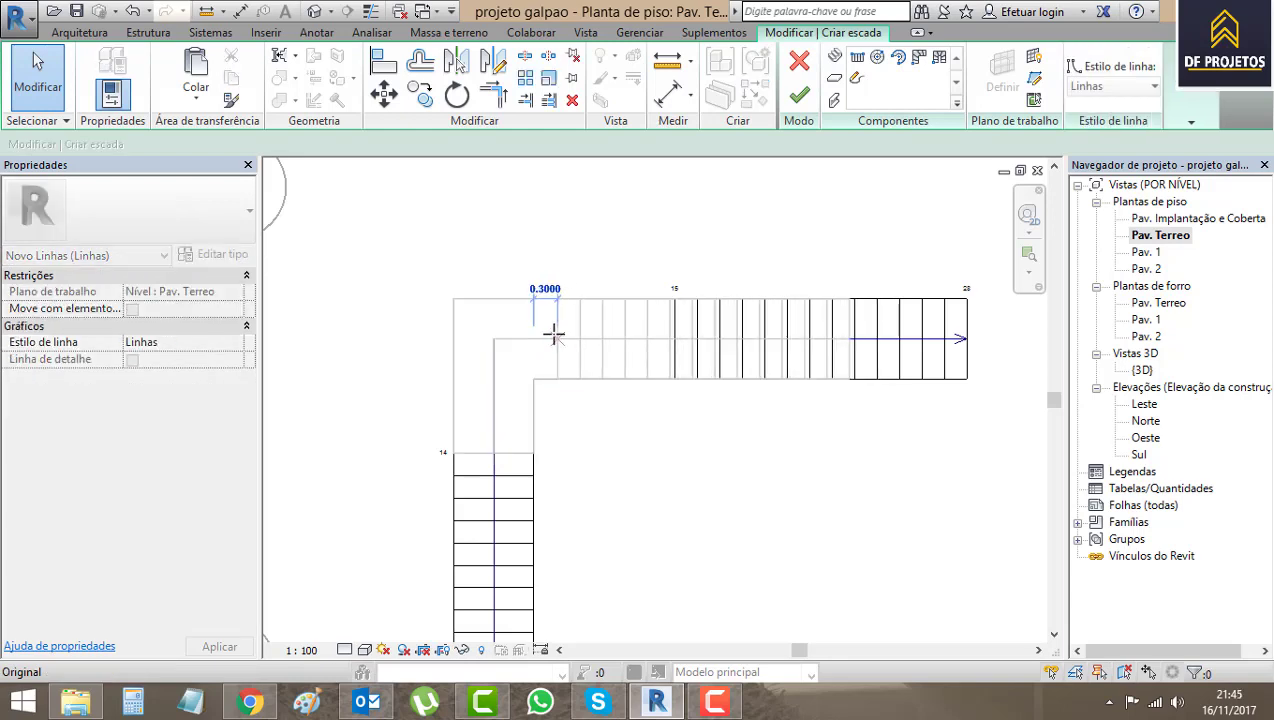
pyautogui.hotkey('ctrl', 'z')
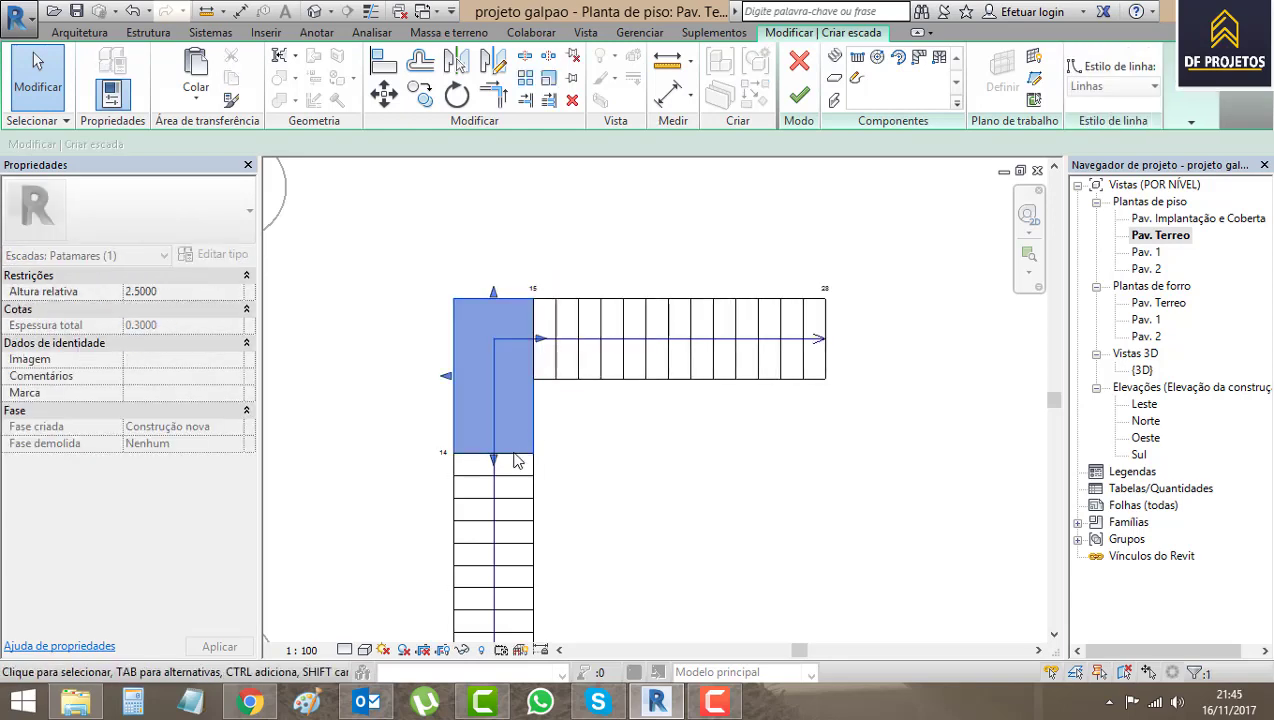
pyautogui.click(631, 468)
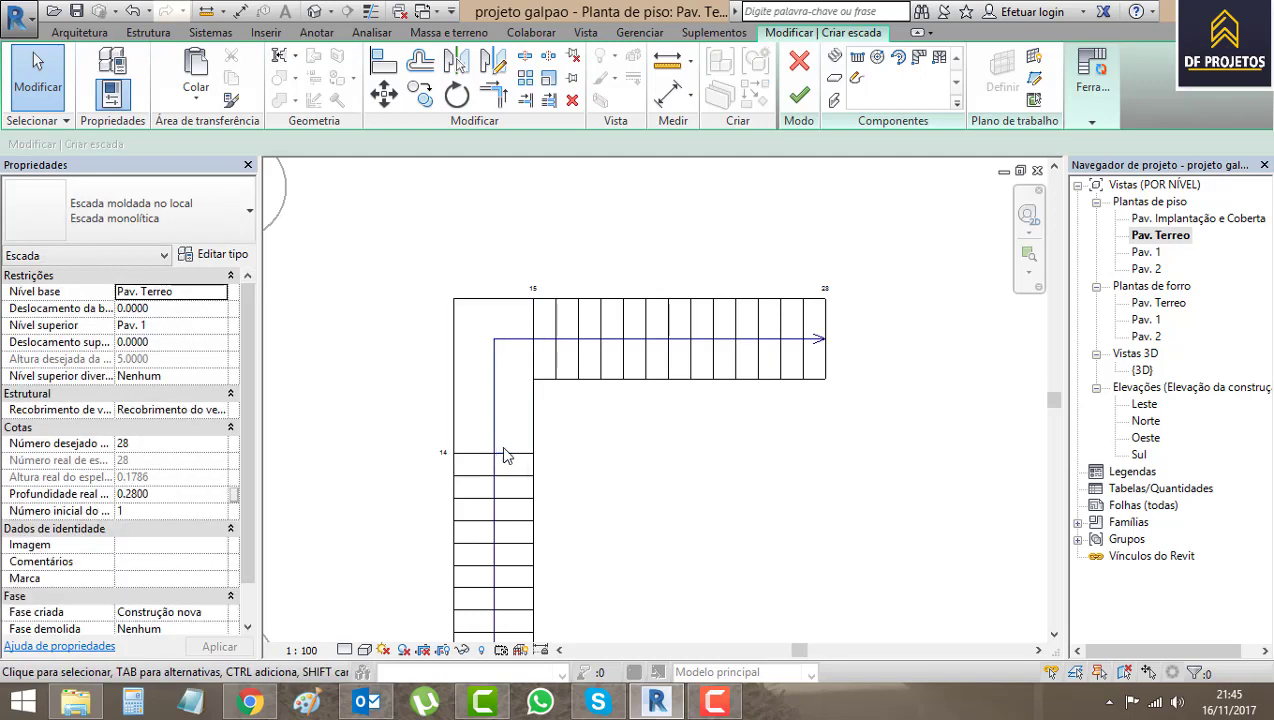
pyautogui.click(500, 450)
pyautogui.doubleClick(500, 462)
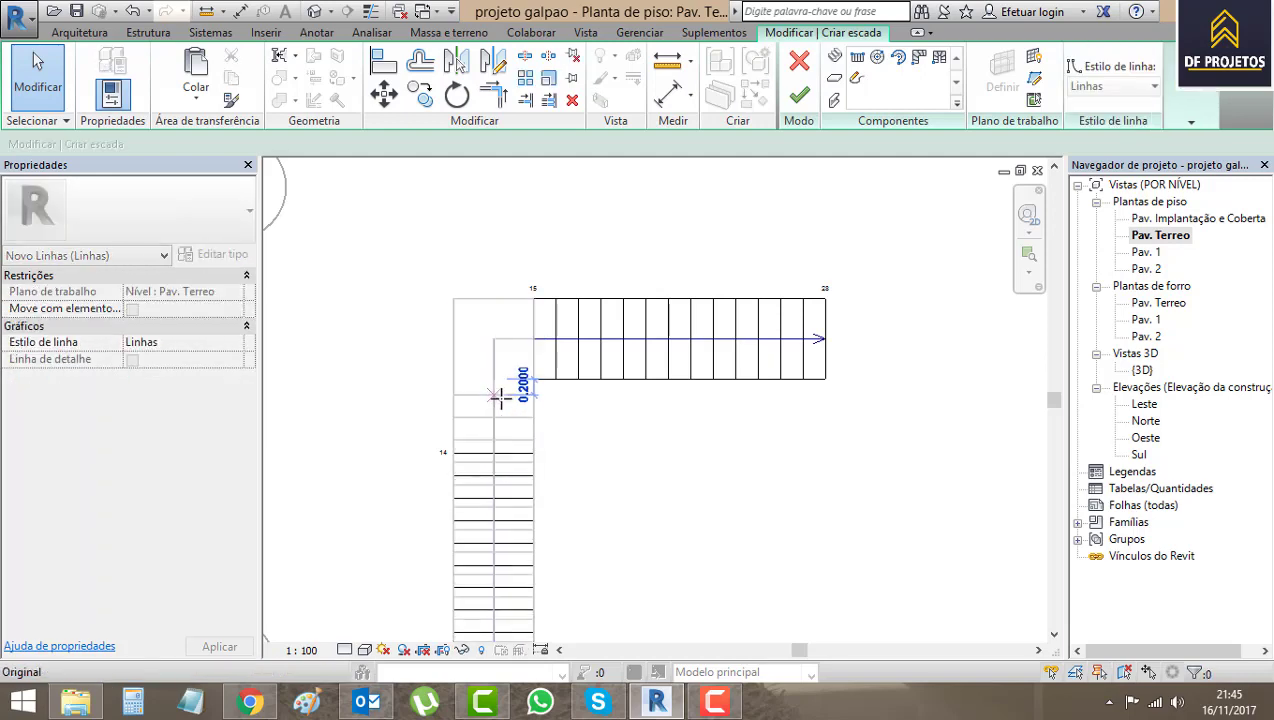
pyautogui.hotkey('ctrl', 'z')
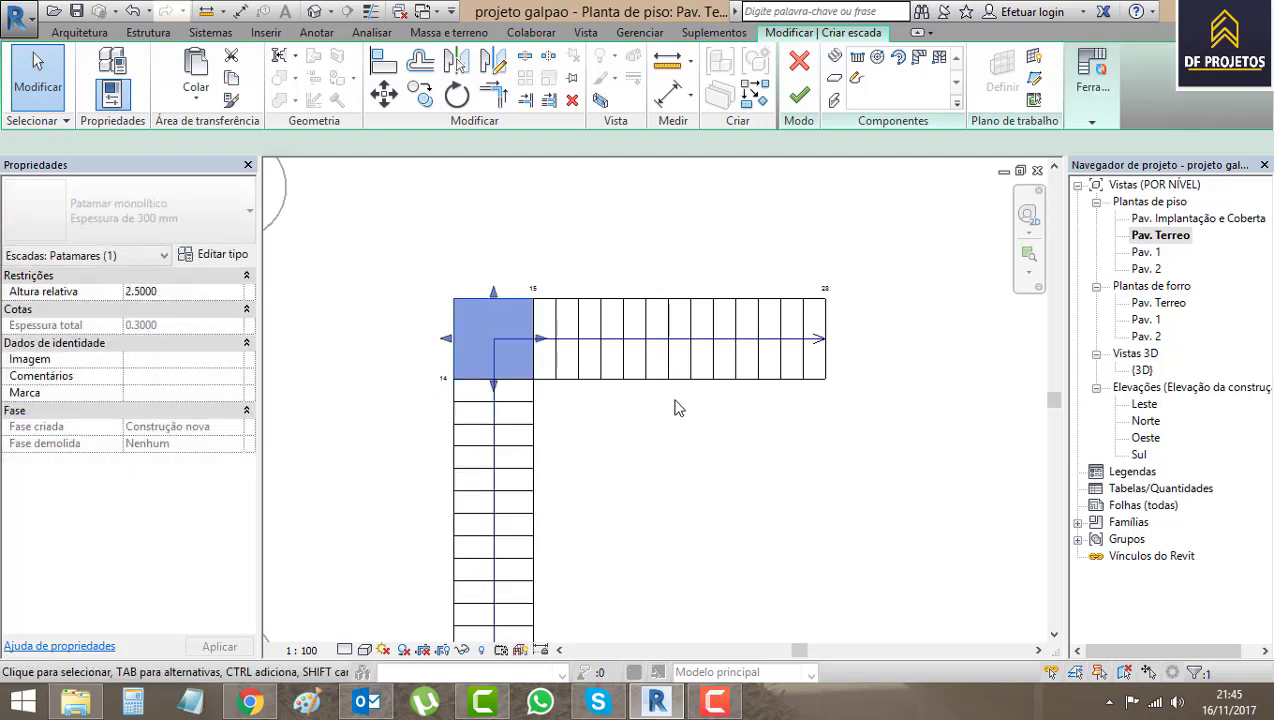
# - Select the upper run and try changing its width dimension
pyautogui.click(680, 375)
pyautogui.click(846, 332)
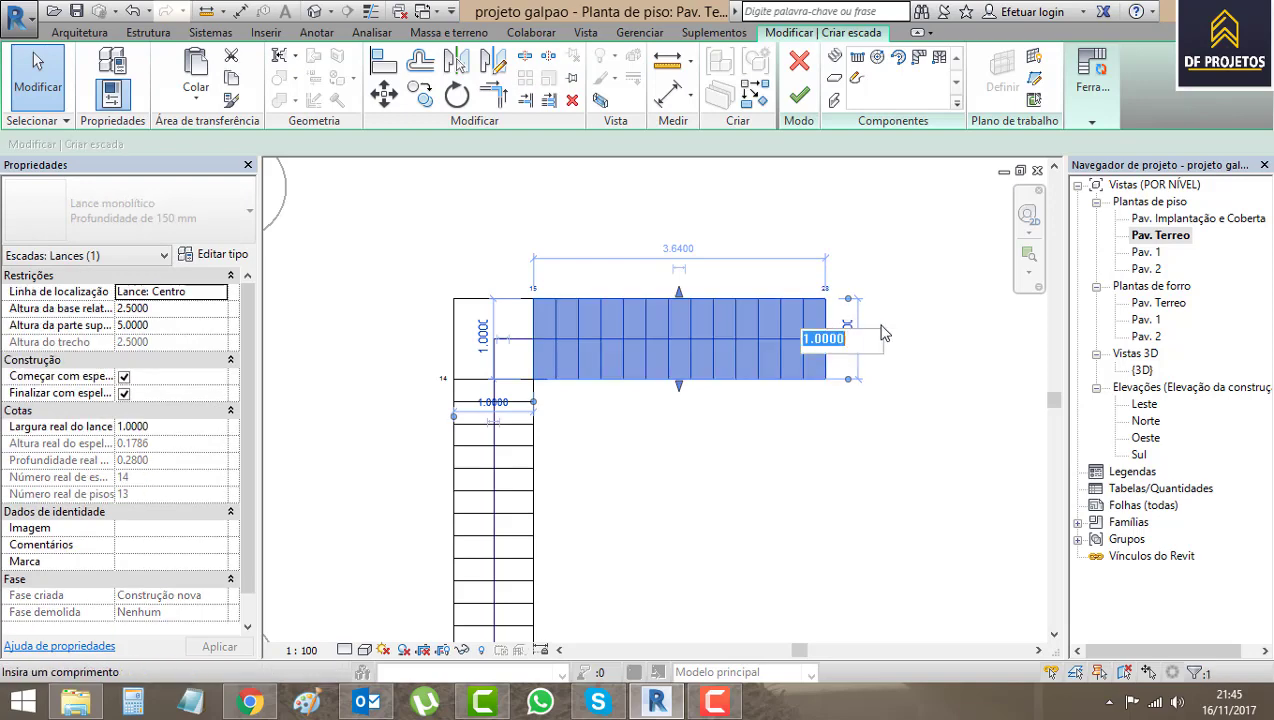
pyautogui.press('Return')
pyautogui.scroll(-2, 754, 436)
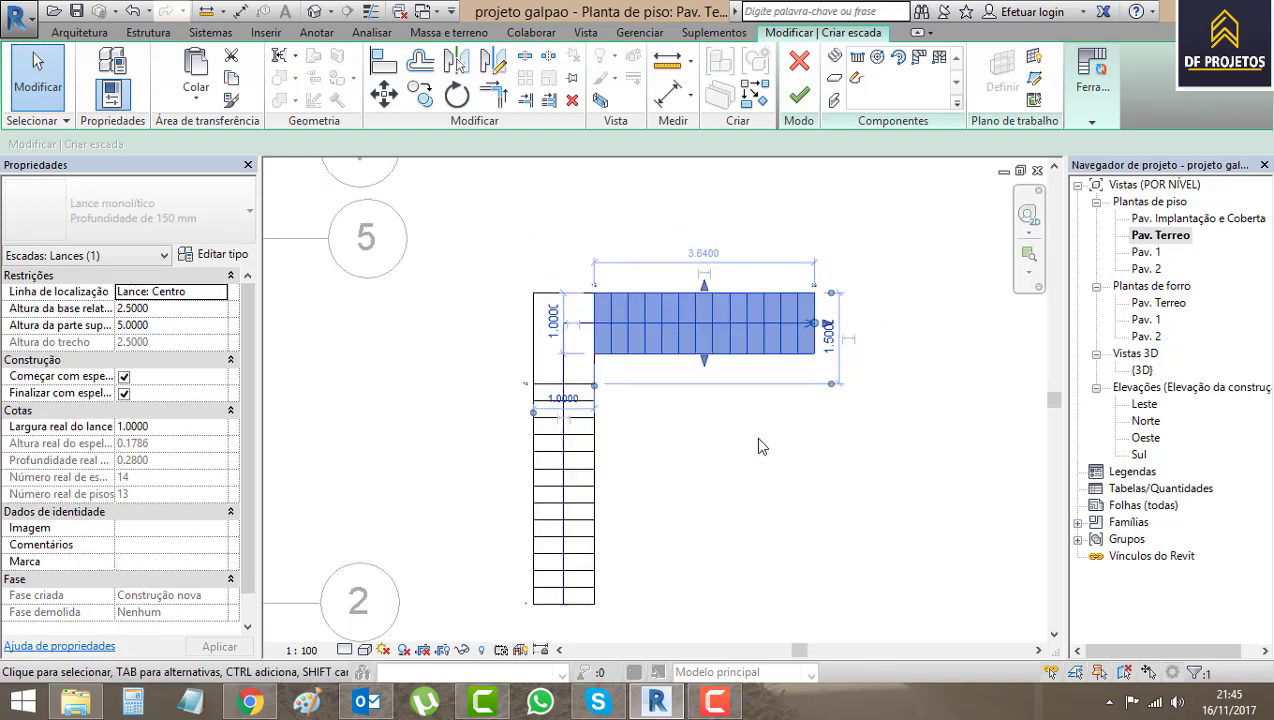
pyautogui.scroll(3, 620, 406)
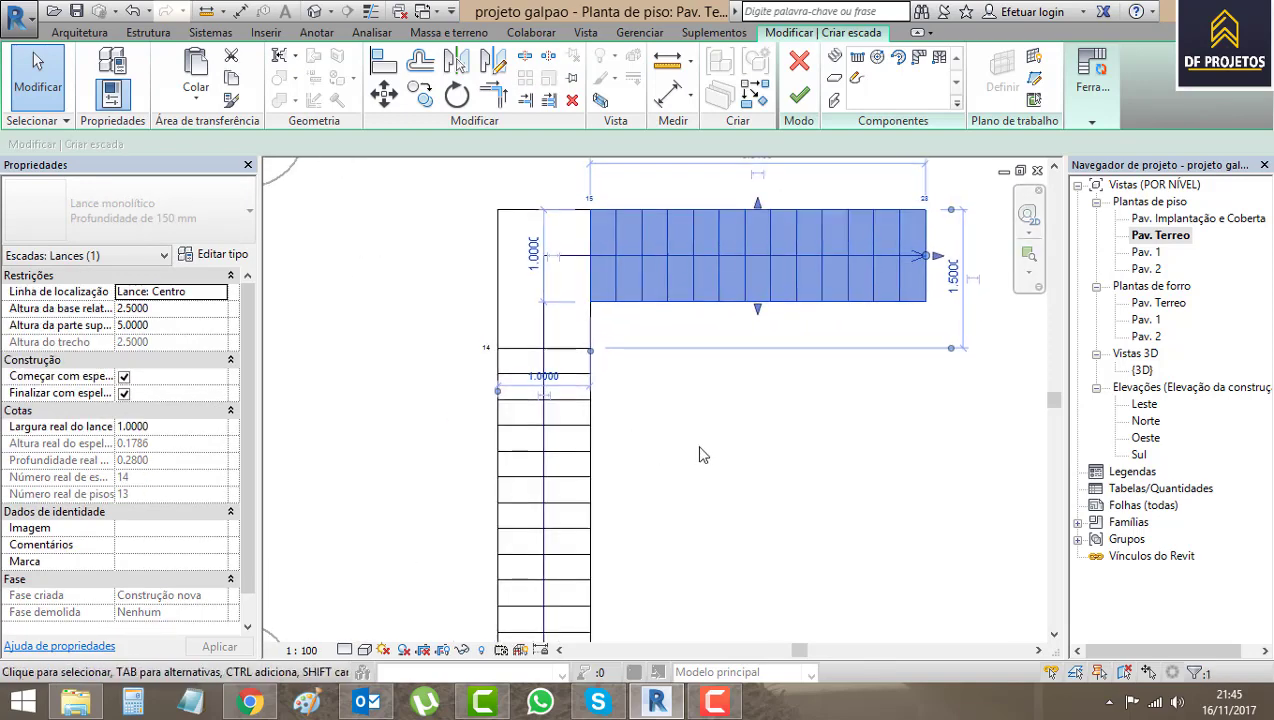
pyautogui.click(728, 445)
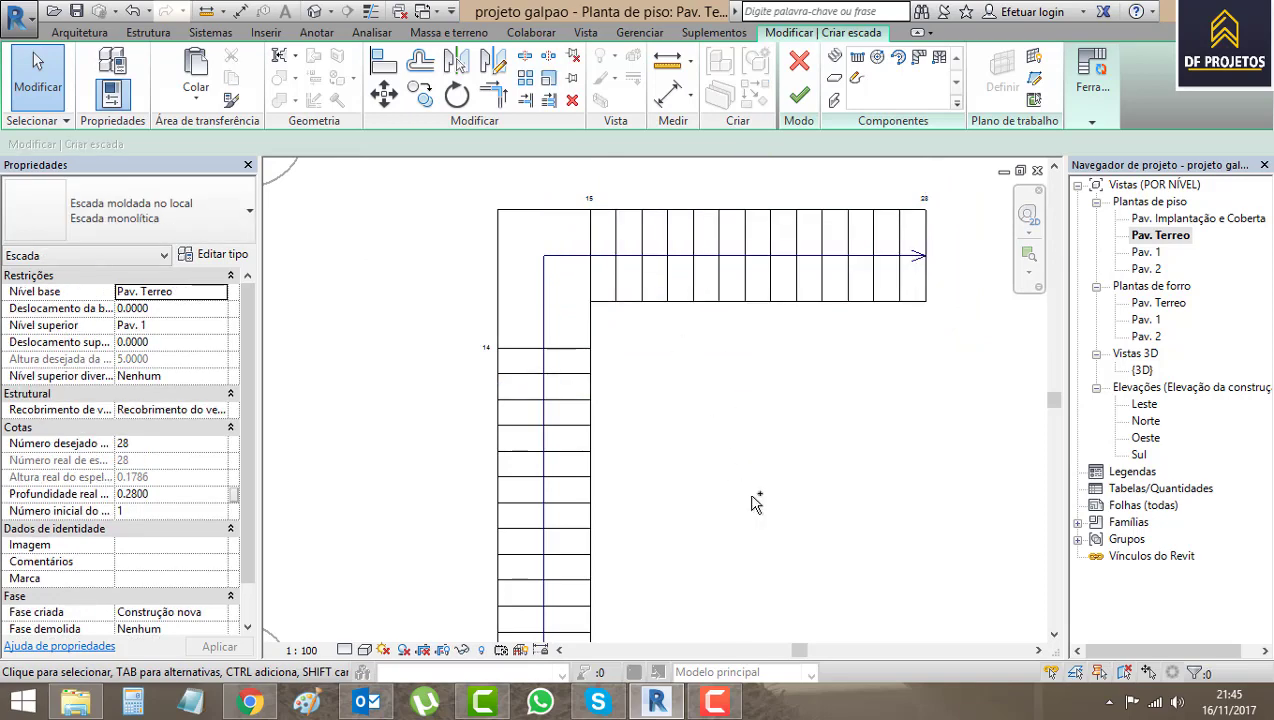
pyautogui.scroll(-1, 639, 362)
# - Reapply the upper run's width, deleting elements to clear the landing layout error
pyautogui.click(481, 325)
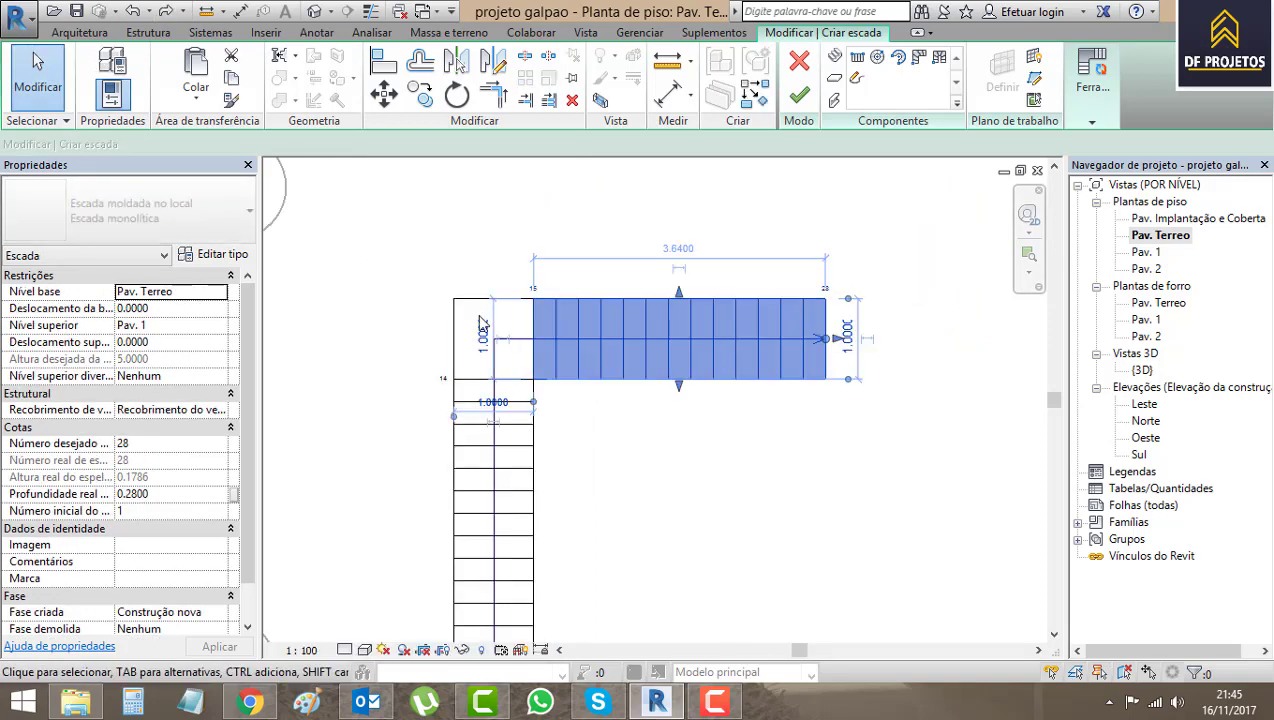
pyautogui.scroll(2, 481, 325)
pyautogui.click(493, 356)
pyautogui.write('1.5')
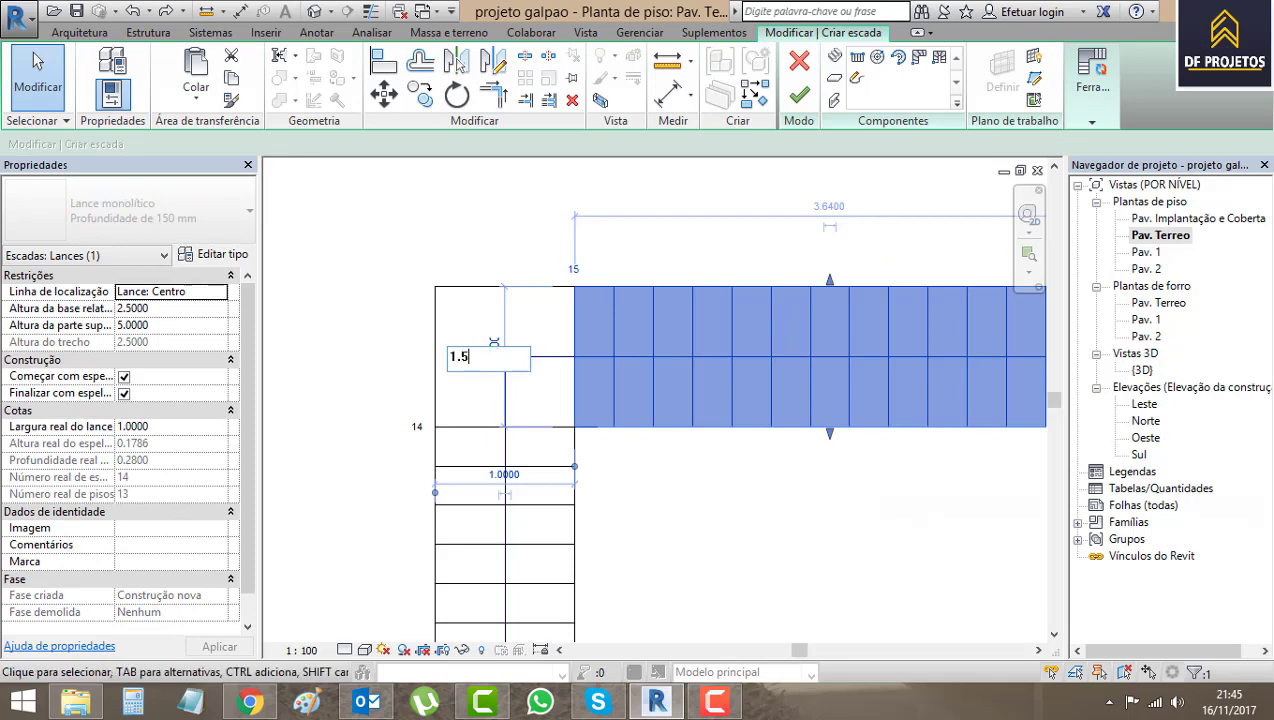
pyautogui.press('Return')
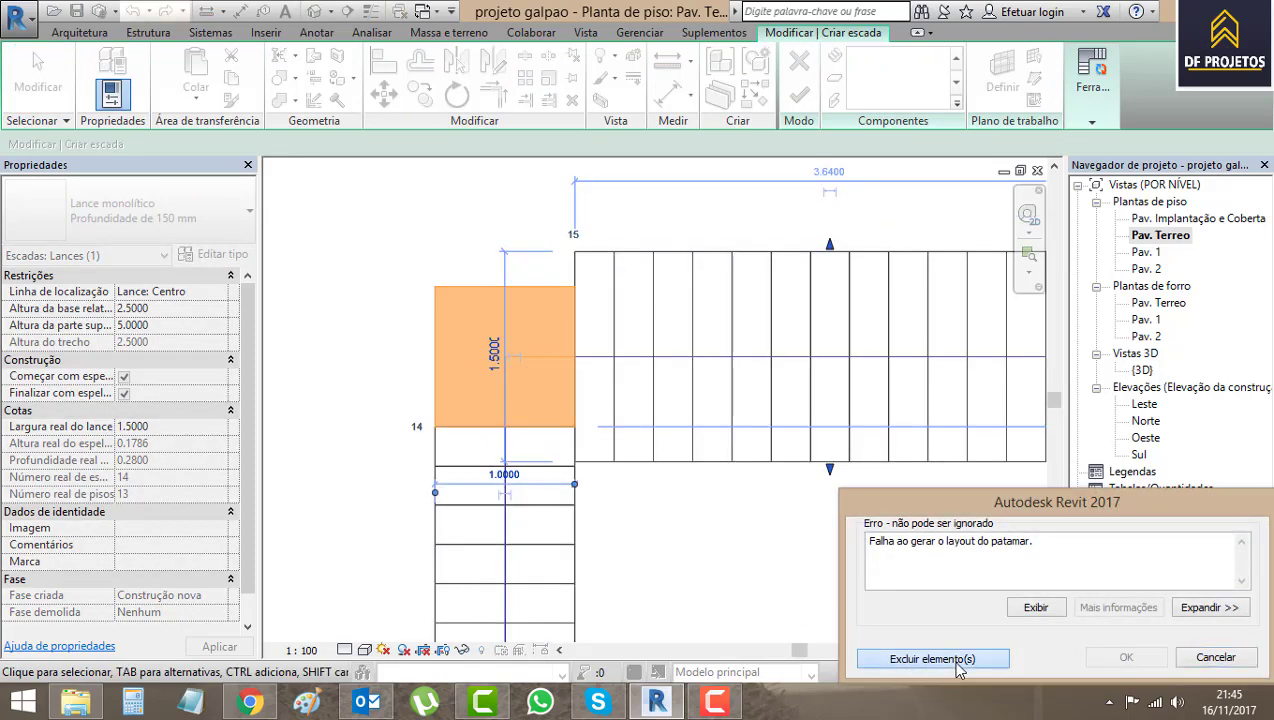
pyautogui.click(955, 662)
pyautogui.click(793, 561)
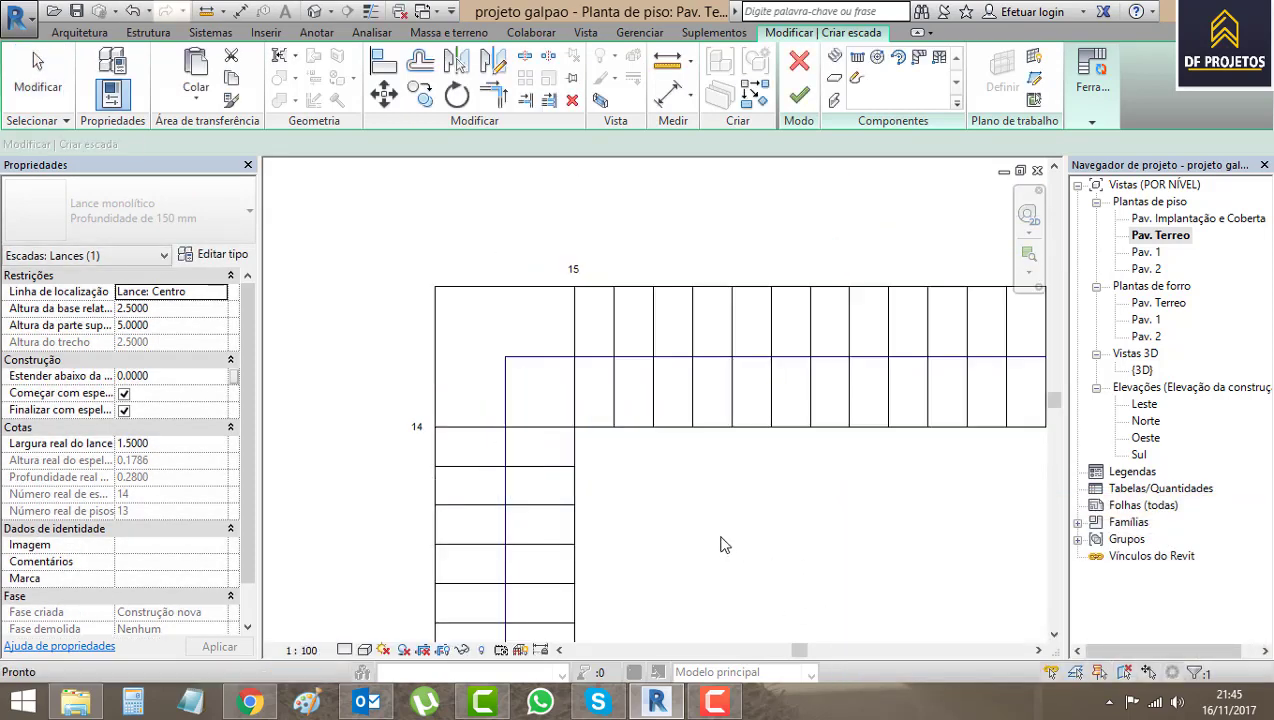
# - Extend the corner landing's top edge upward
pyautogui.click(530, 332)
pyautogui.moveTo(530, 332); pyautogui.dragTo(494, 422, button='middle')
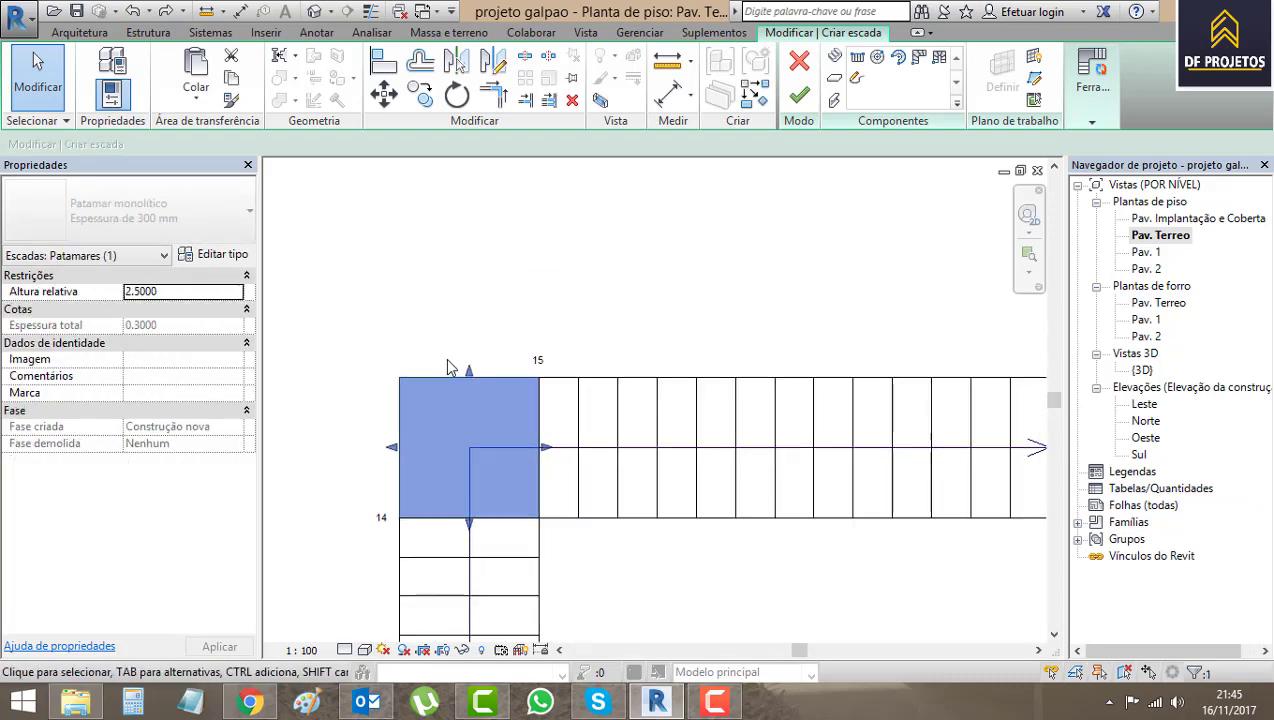
pyautogui.moveTo(468, 367); pyautogui.dragTo(469, 274)
pyautogui.click(590, 285)
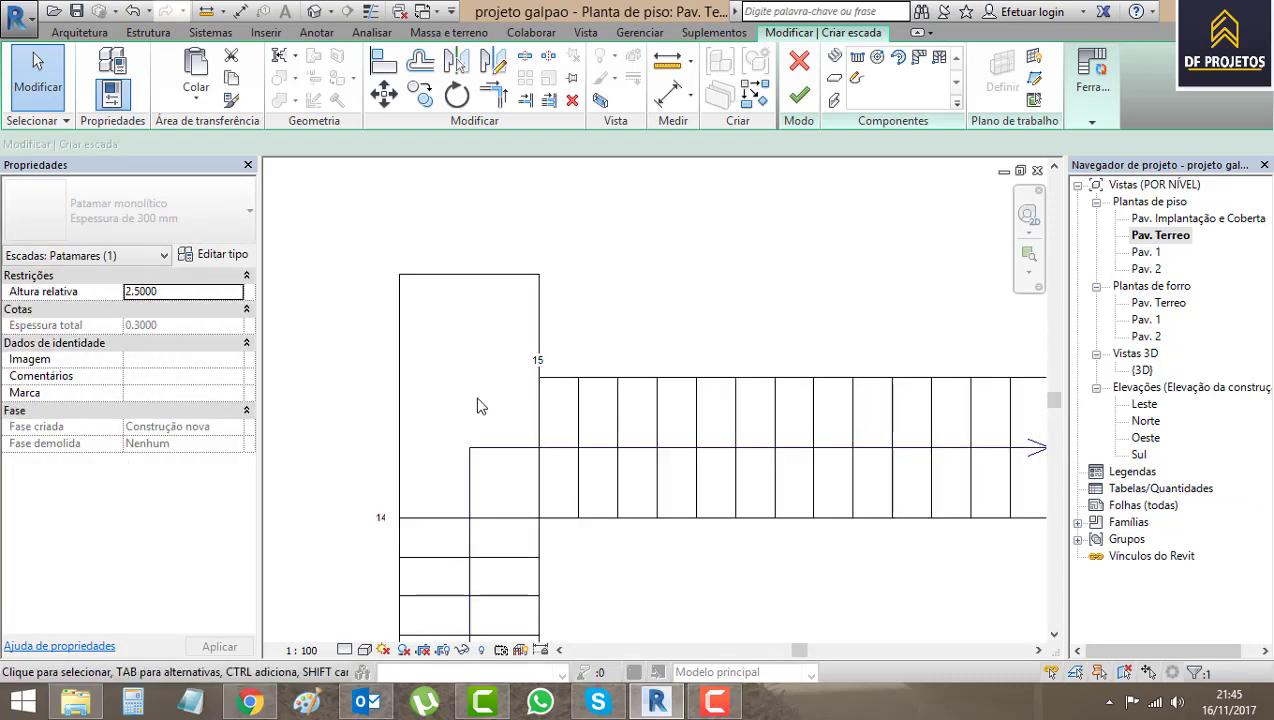
pyautogui.click(446, 398)
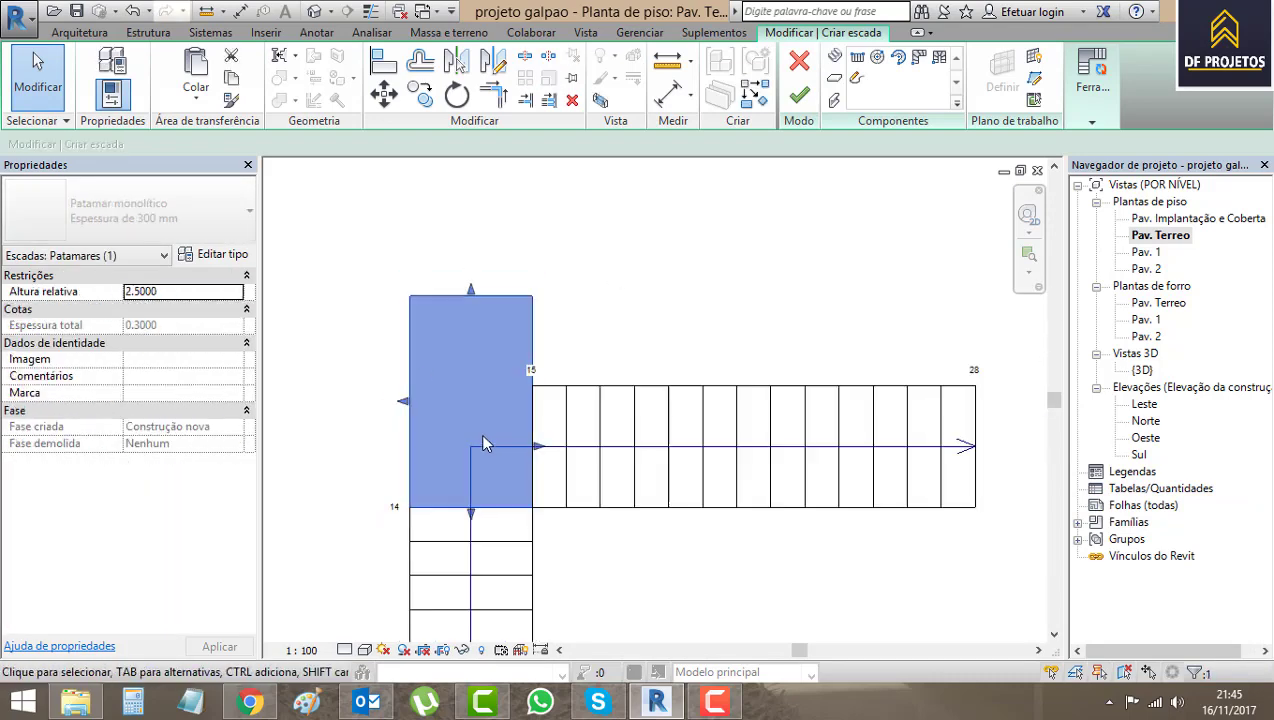
# - Try a 1.5 width on the upper run, cancelling the resulting error
pyautogui.click(650, 400)
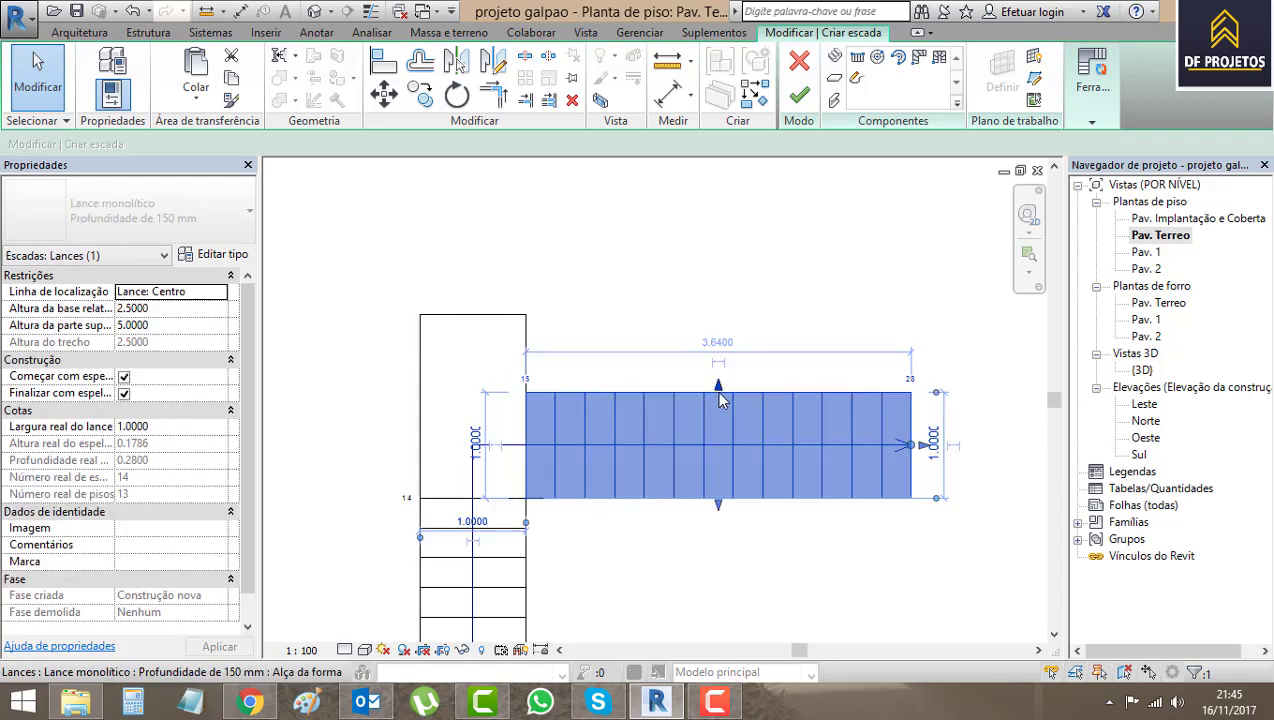
pyautogui.click(476, 441)
pyautogui.write('1.5')
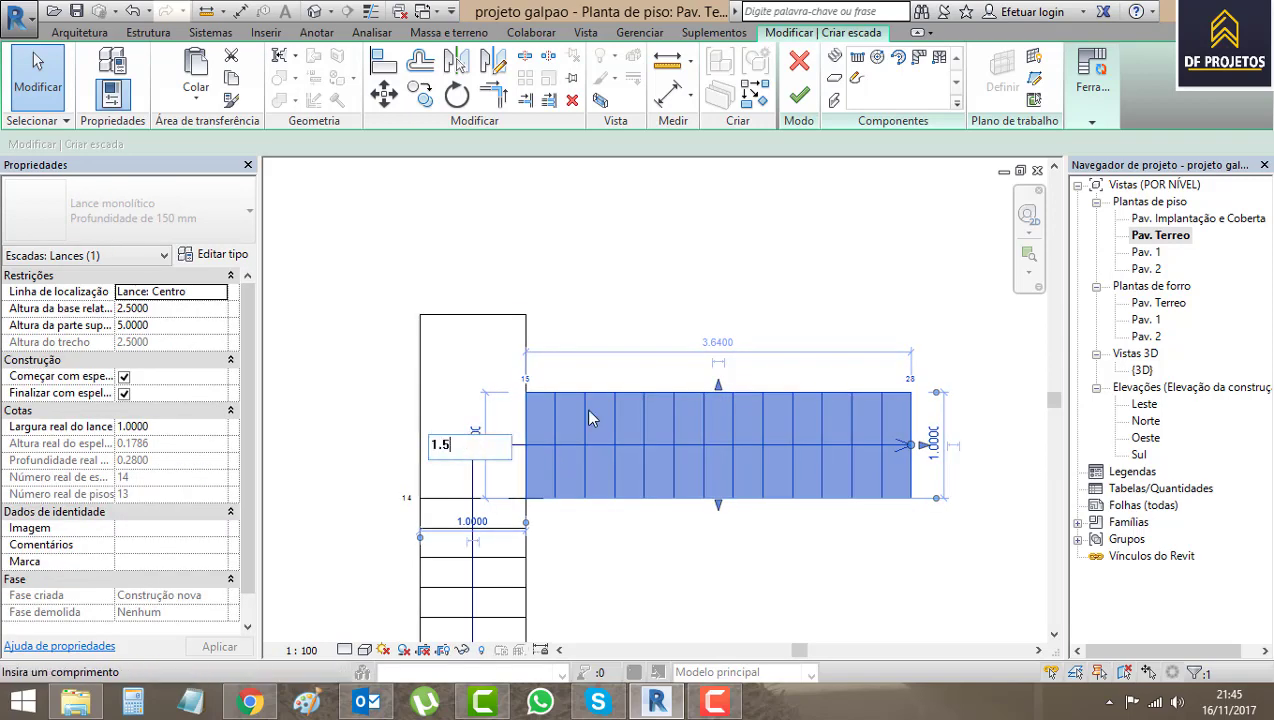
pyautogui.press('Return')
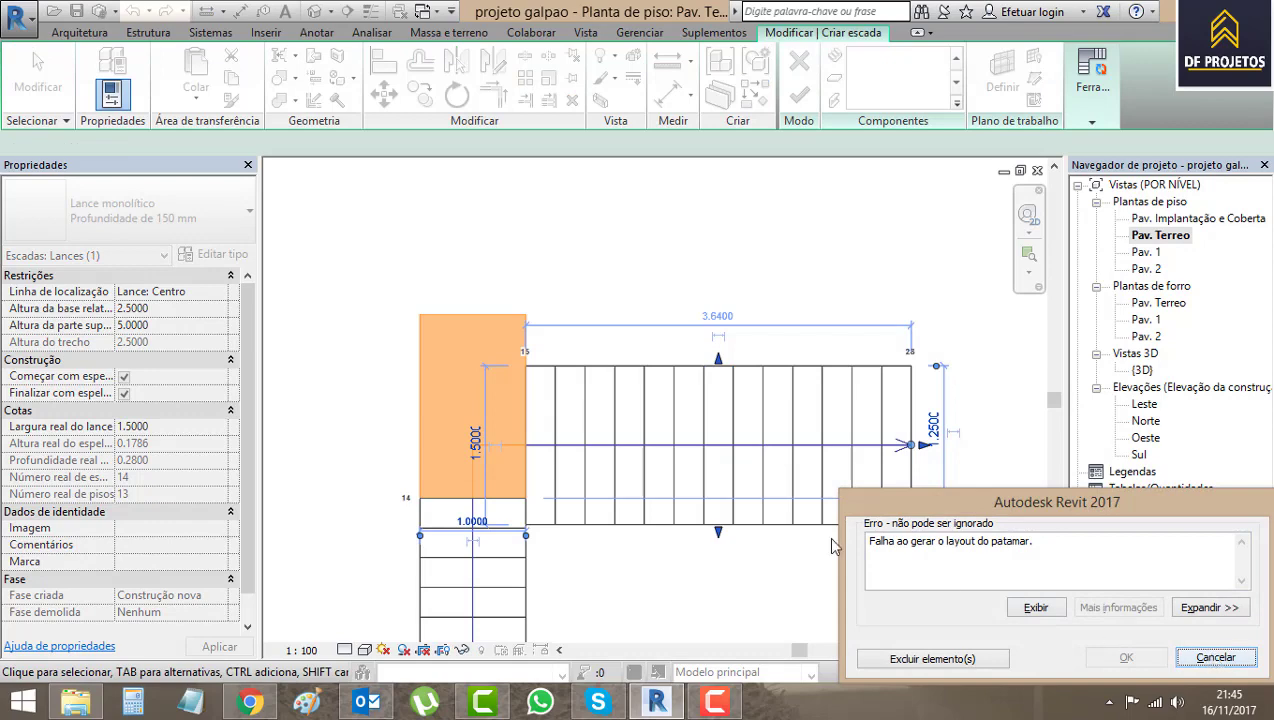
pyautogui.press('Escape')
# - Drag the upper run's top edge up and match the landing's top edge to it
pyautogui.click(733, 387)
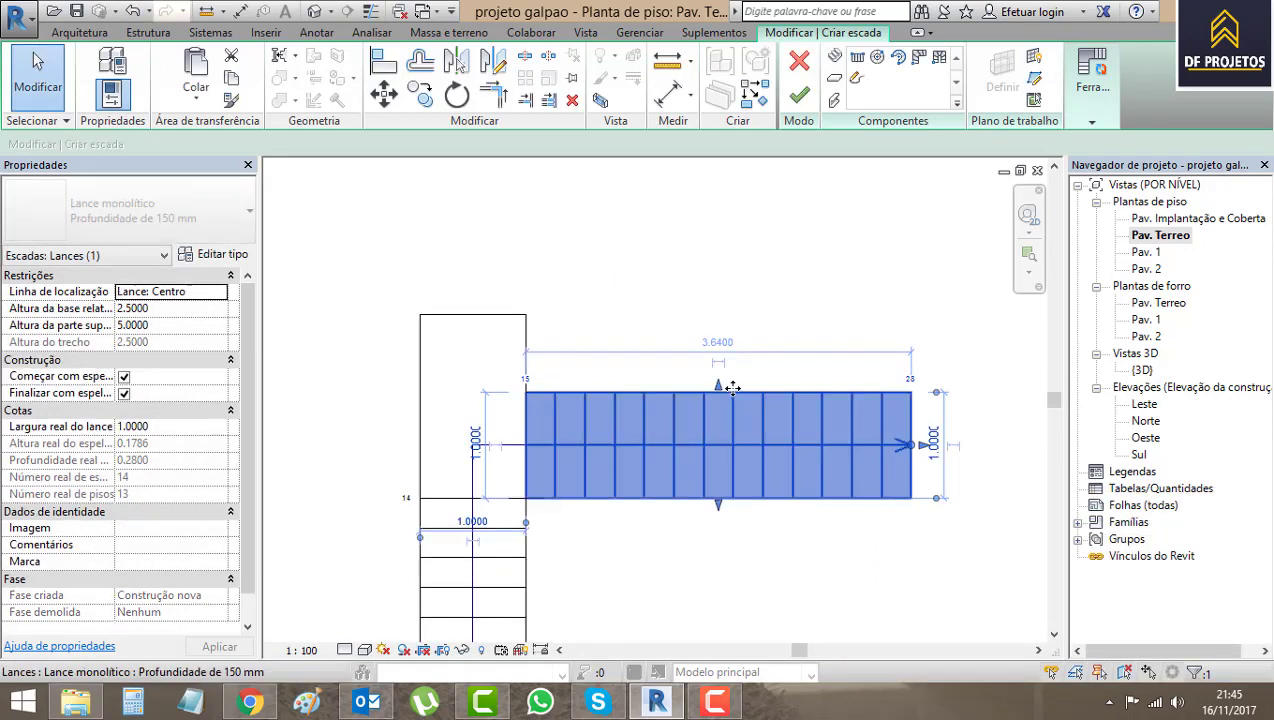
pyautogui.moveTo(718, 386); pyautogui.dragTo(718, 316)
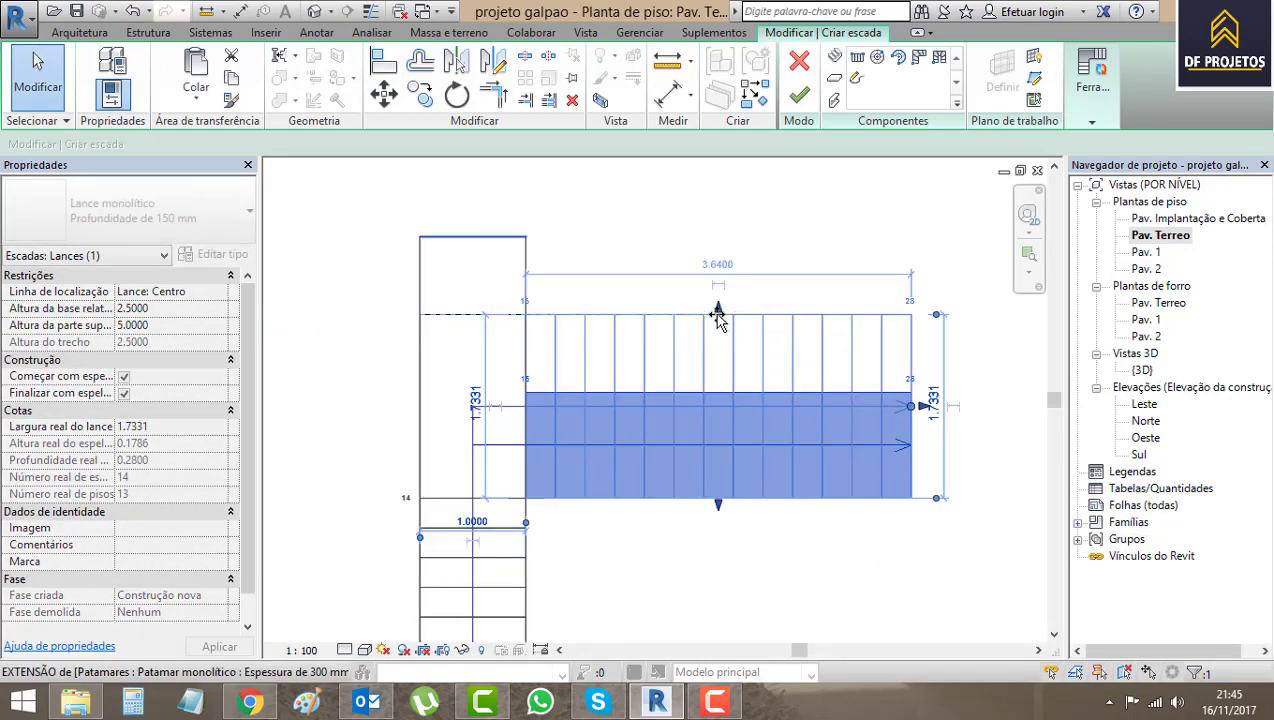
pyautogui.click(500, 254)
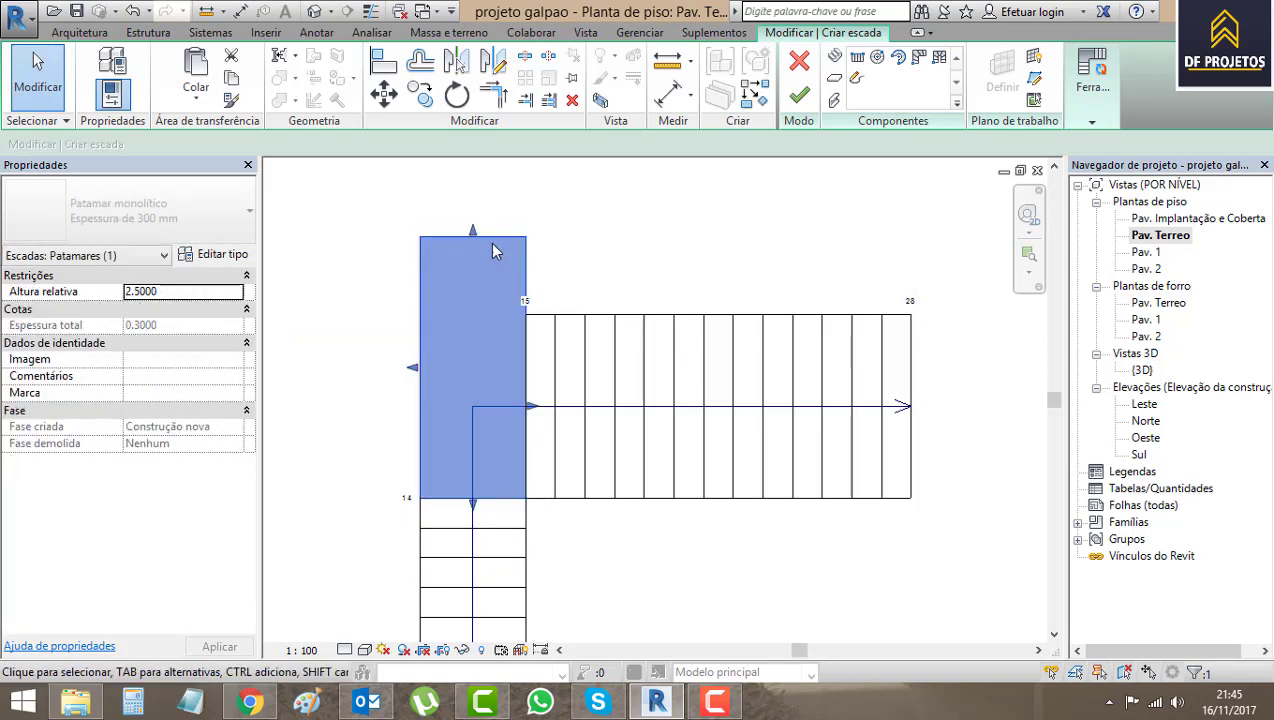
pyautogui.moveTo(473, 236); pyautogui.dragTo(483, 316)
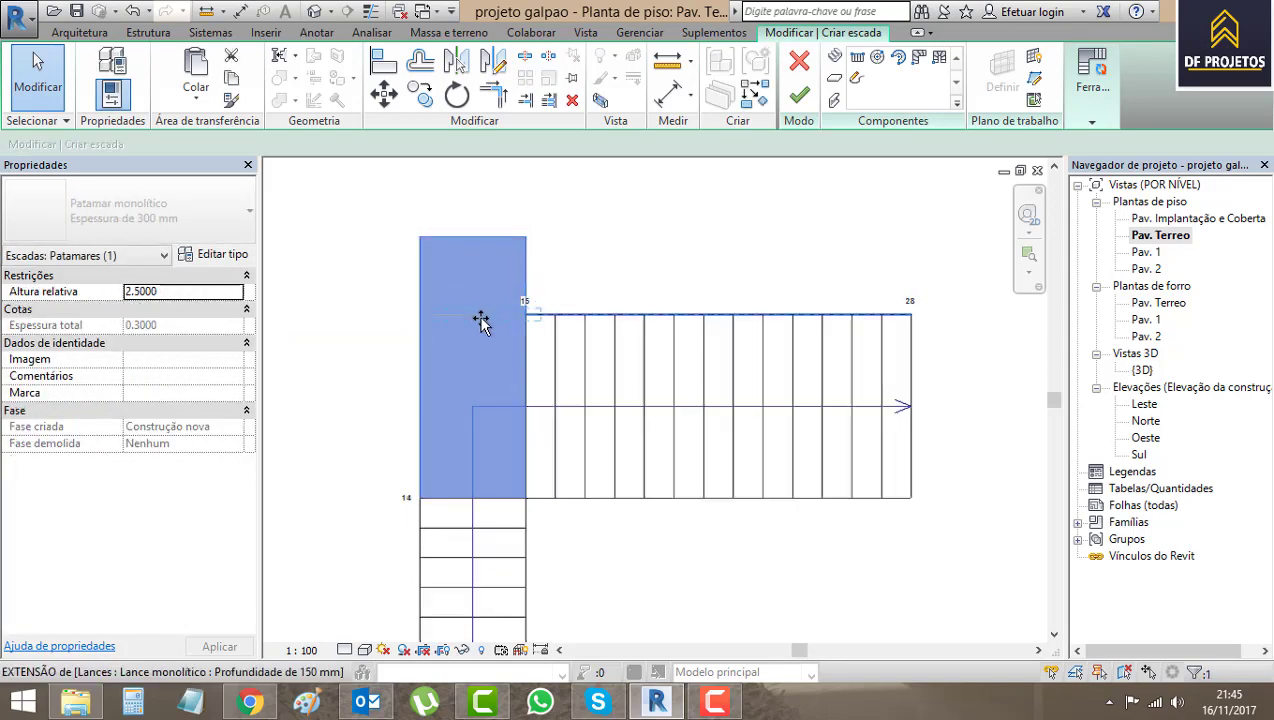
# - Change the upper run's width from 1.7331 to 1.5000
pyautogui.click(700, 357)
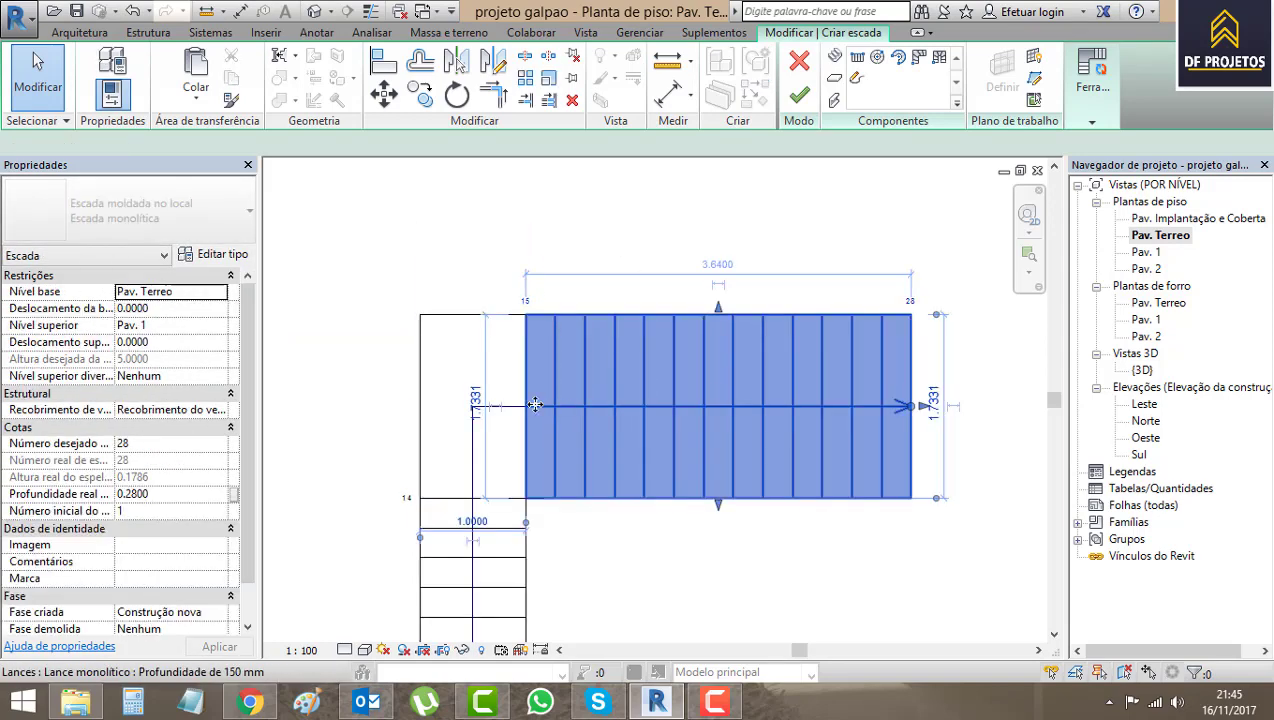
pyautogui.click(477, 396)
pyautogui.write('1.5')
pyautogui.press('Return')
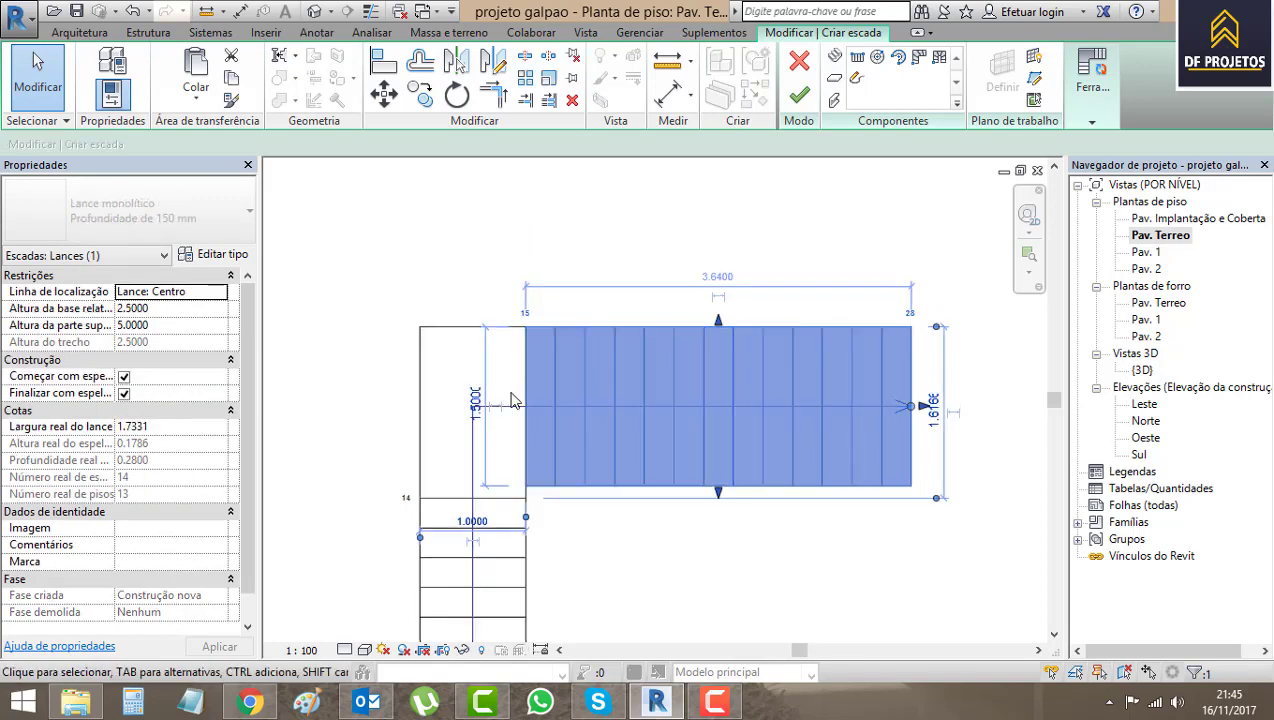
pyautogui.click(628, 615)
pyautogui.scroll(-1, 628, 560)
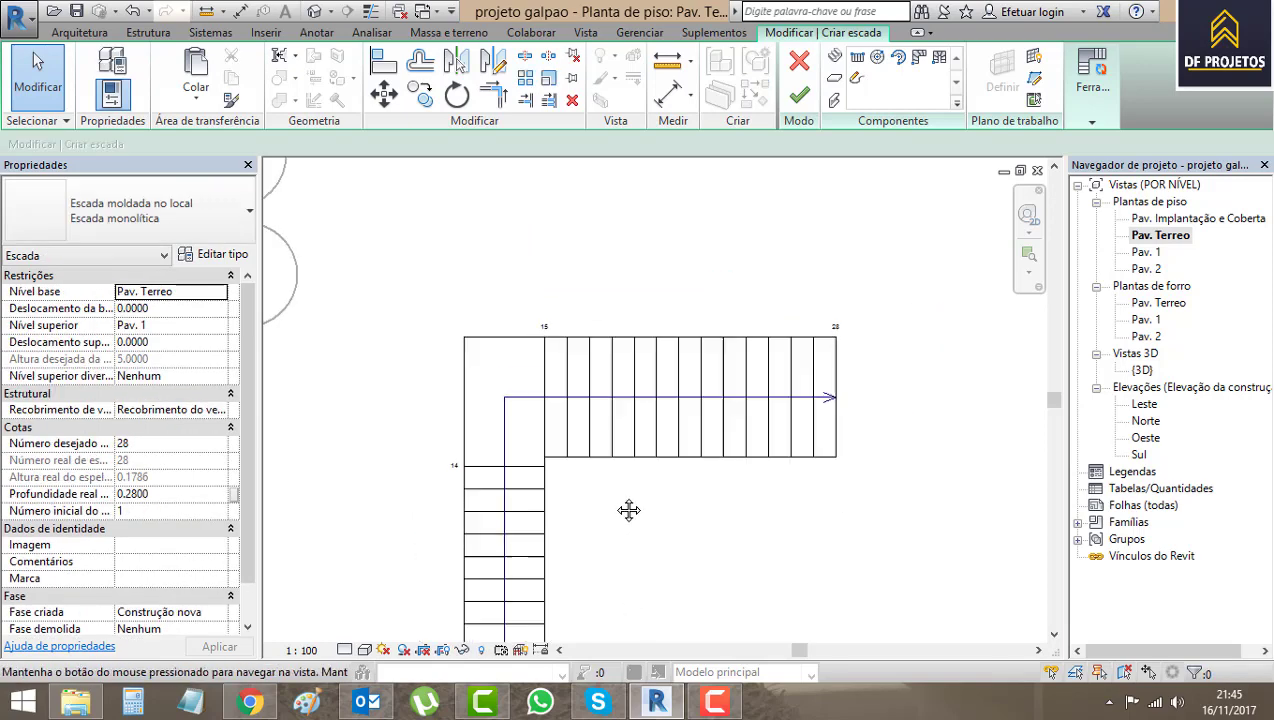
# - Set the left run's width to 1.5
pyautogui.click(510, 490)
pyautogui.moveTo(604, 562); pyautogui.dragTo(628, 467, button='middle')
pyautogui.scroll(-2, 493, 527)
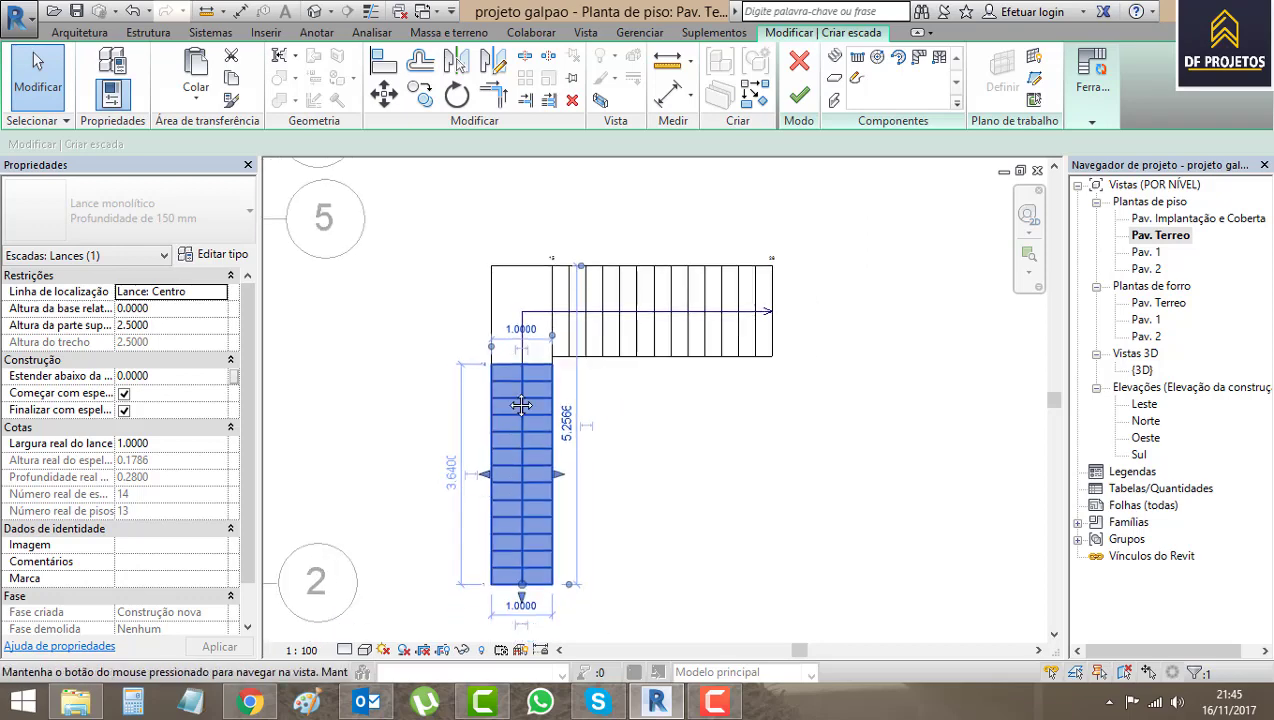
pyautogui.click(516, 304)
pyautogui.write('1.5')
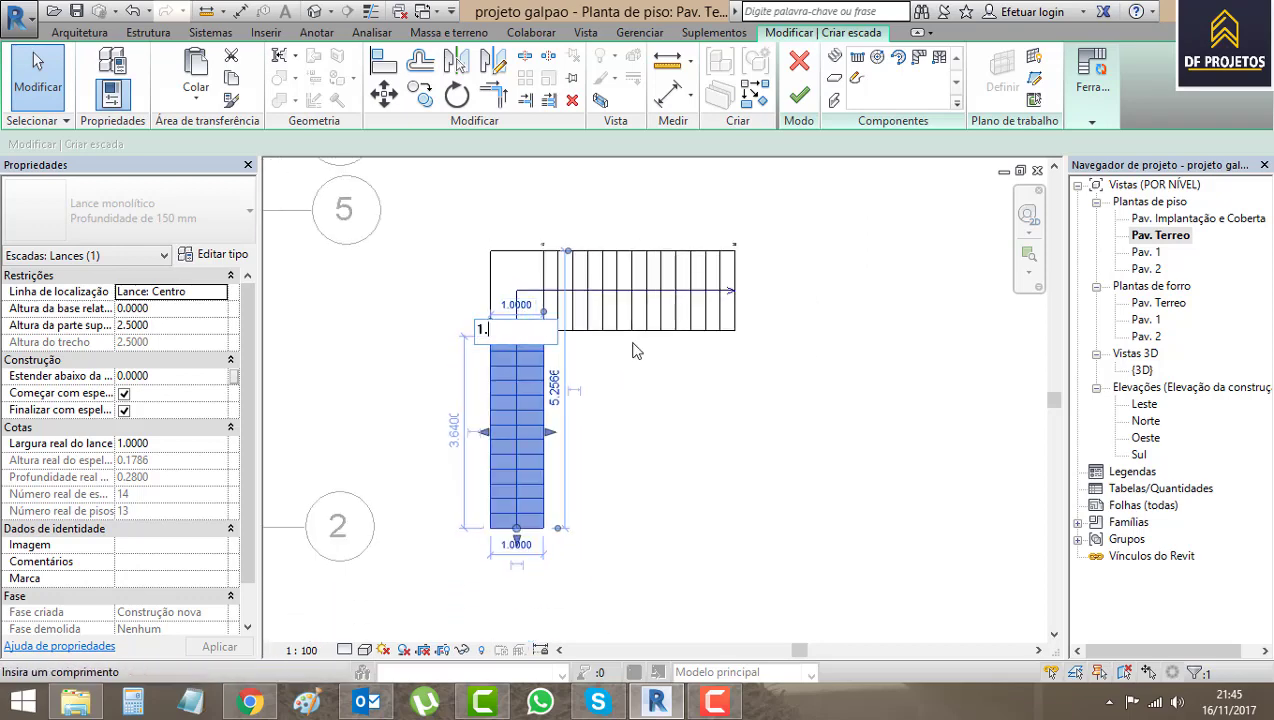
pyautogui.press('Return')
pyautogui.click(654, 394)
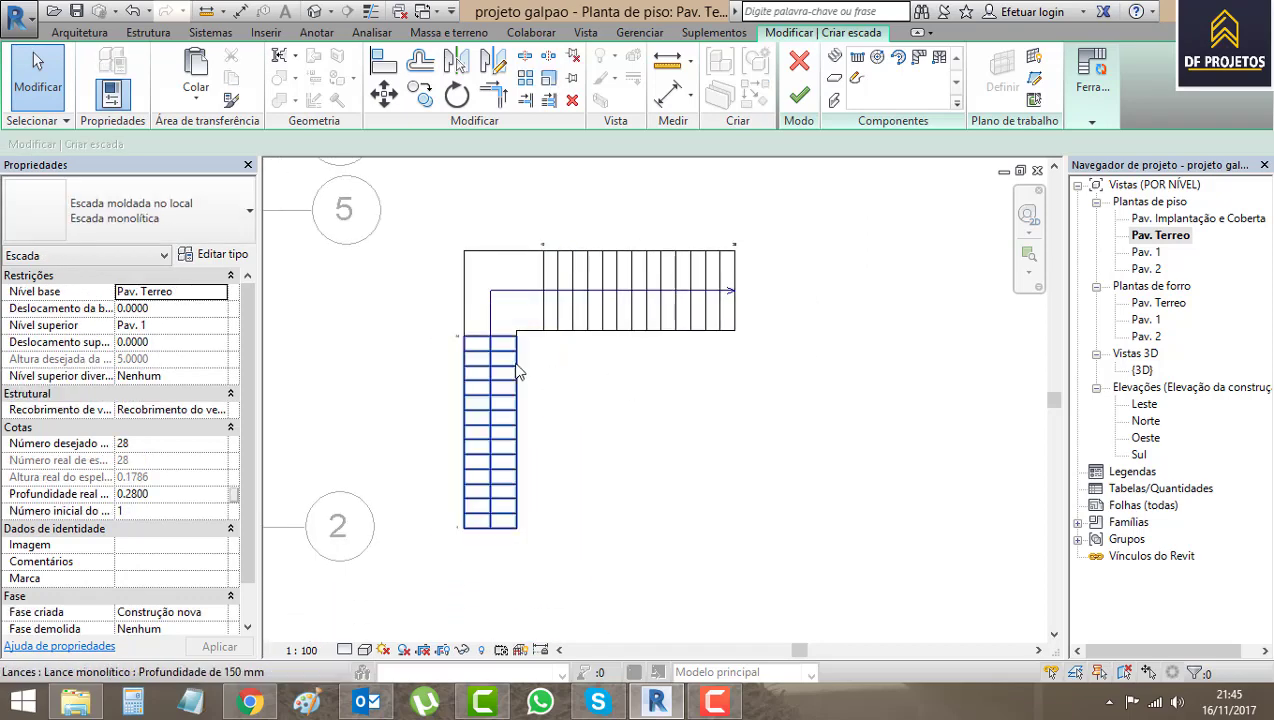
# - Re-enter 1.5 as the left run's width and review the whole stair
pyautogui.click(490, 430)
pyautogui.click(490, 559)
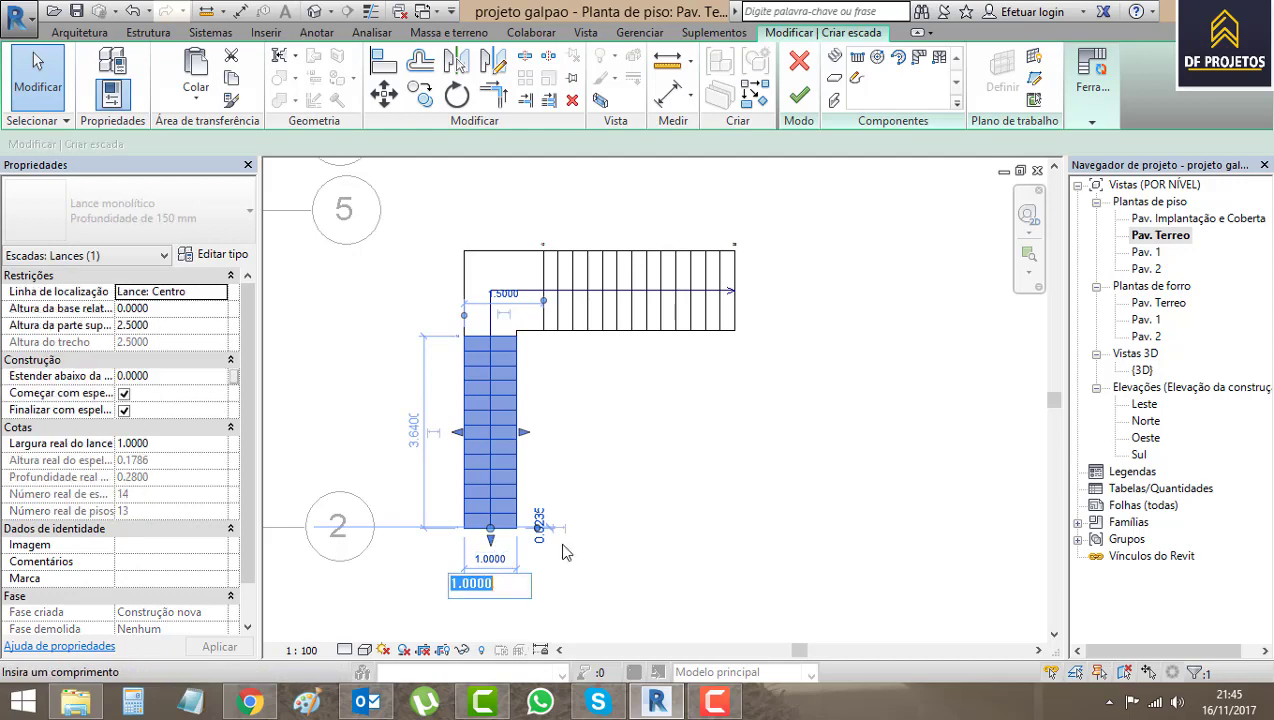
pyautogui.write('1.5')
pyautogui.press('Return')
pyautogui.click(619, 407)
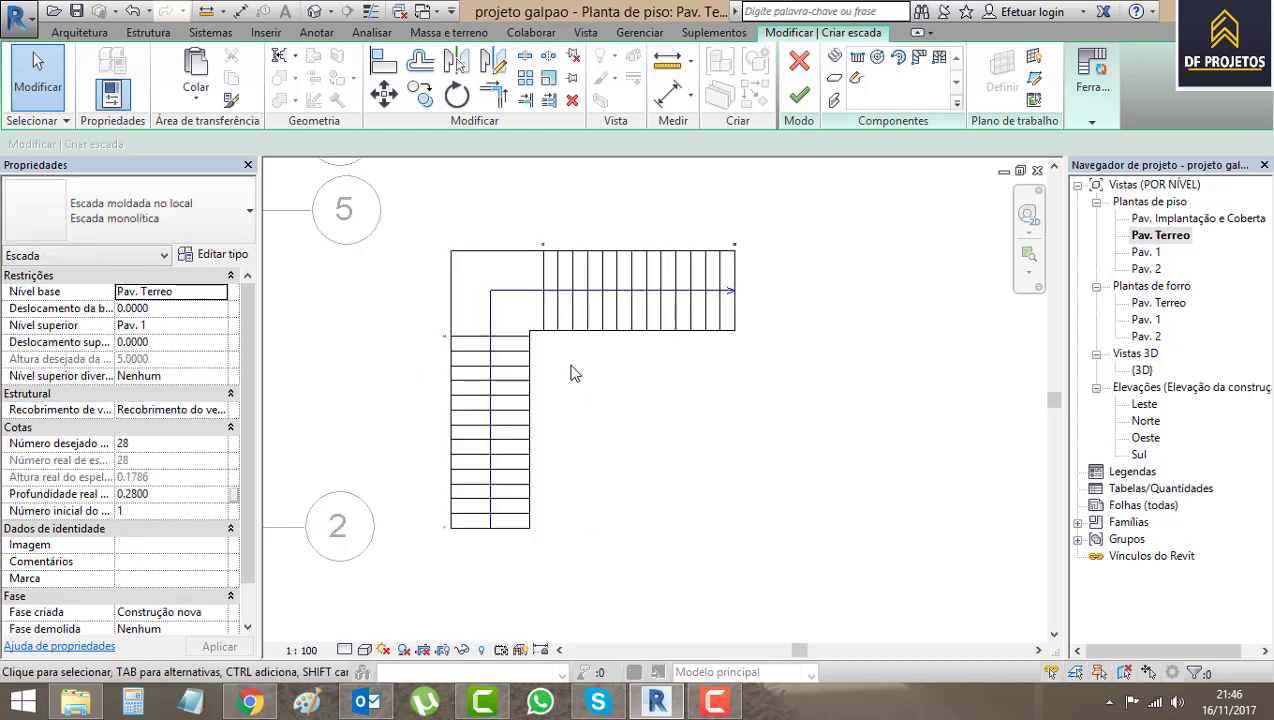
pyautogui.scroll(1, 571, 370)
pyautogui.scroll(1, 560, 330)
# - Window-select the whole L-shaped stair and move it to the corner at gridline 1
pyautogui.scroll(-3, 900, 461)
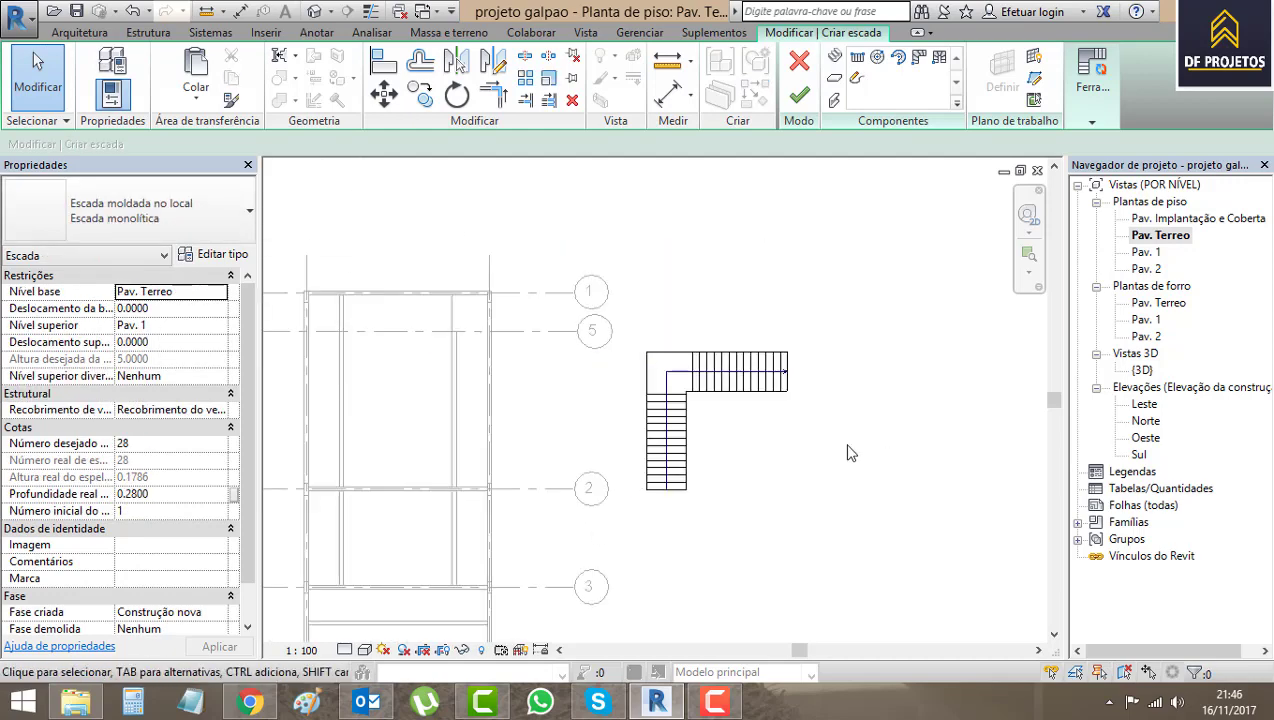
pyautogui.moveTo(822, 287); pyautogui.dragTo(603, 541)
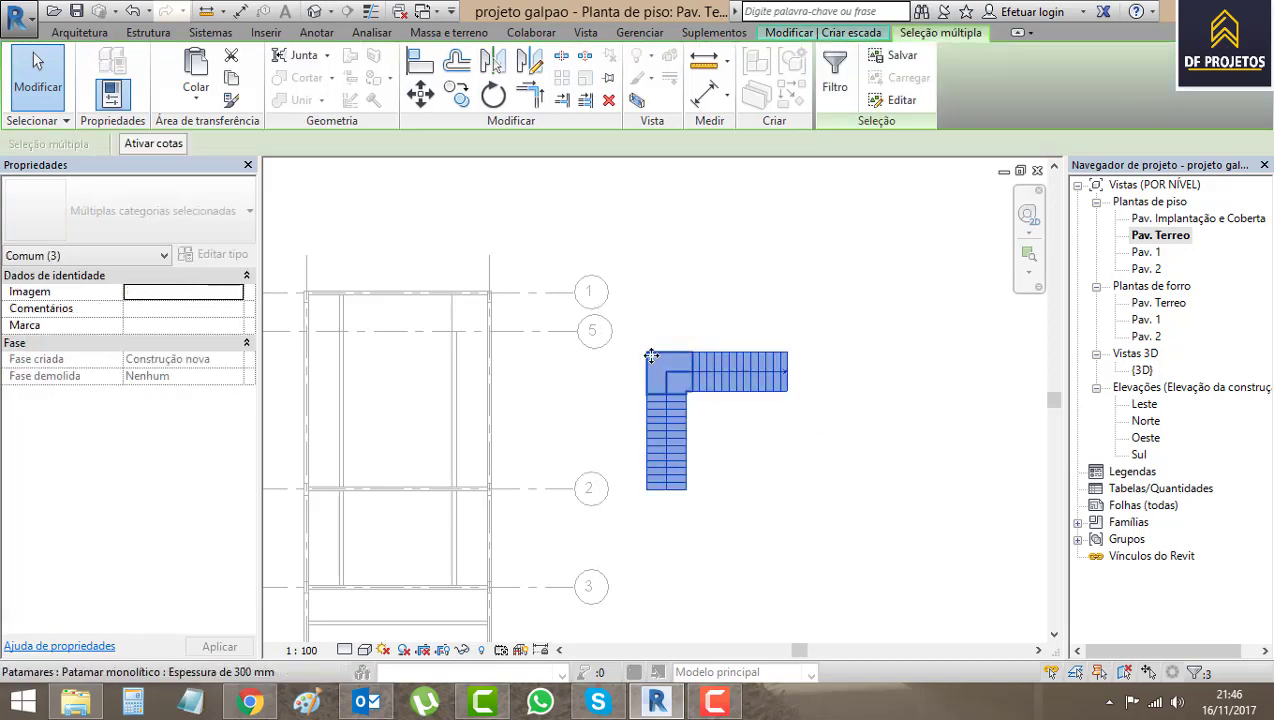
pyautogui.moveTo(650, 355)
pyautogui.mouseDown()
pyautogui.moveTo(314, 305)
pyautogui.moveTo(360, 293)
pyautogui.mouseUp()
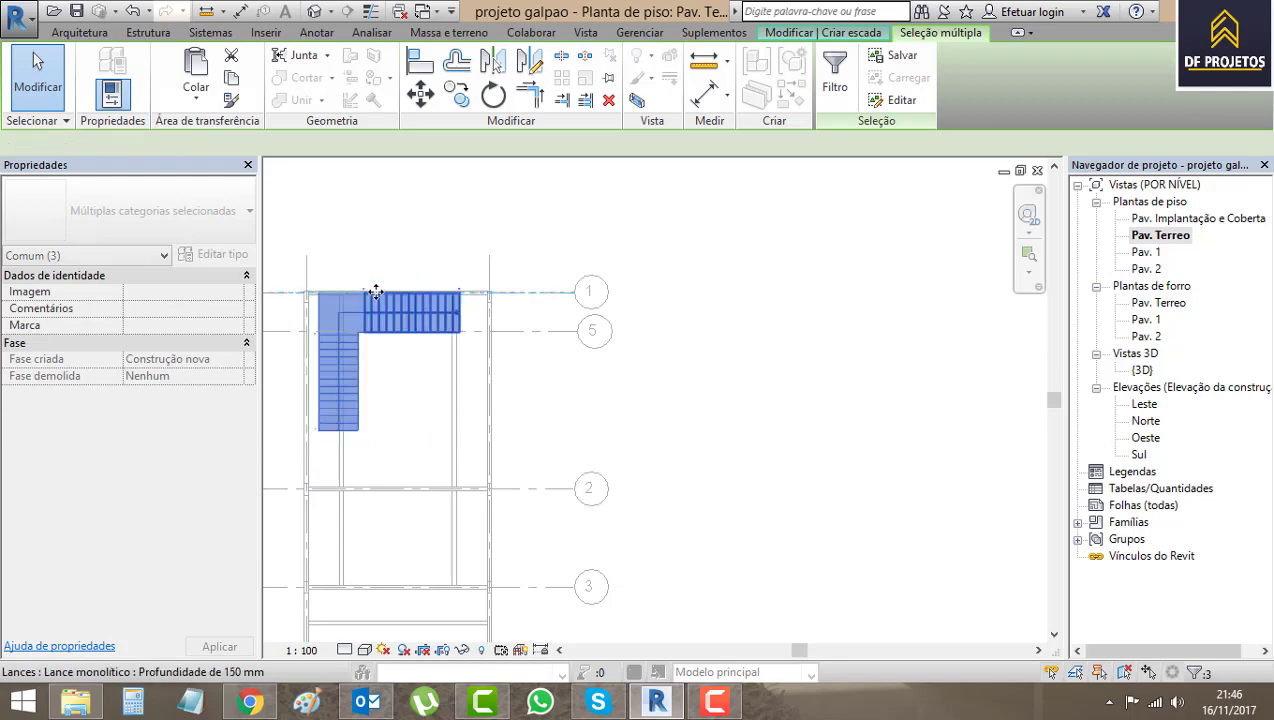
pyautogui.scroll(2, 617, 250)
pyautogui.scroll(2, 478, 256)
pyautogui.scroll(2, 596, 423)
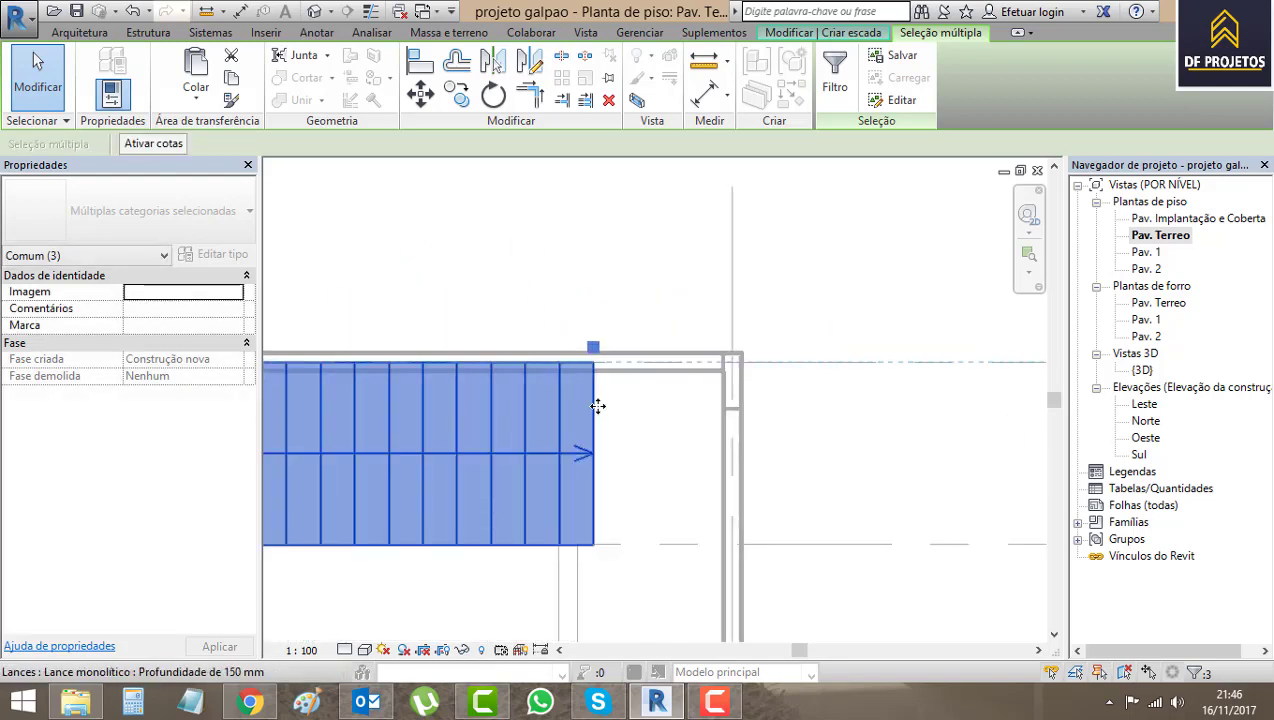
# - Edit the stair and use Align to snap the upper run's end to the inner wall face
pyautogui.doubleClick(520, 421)
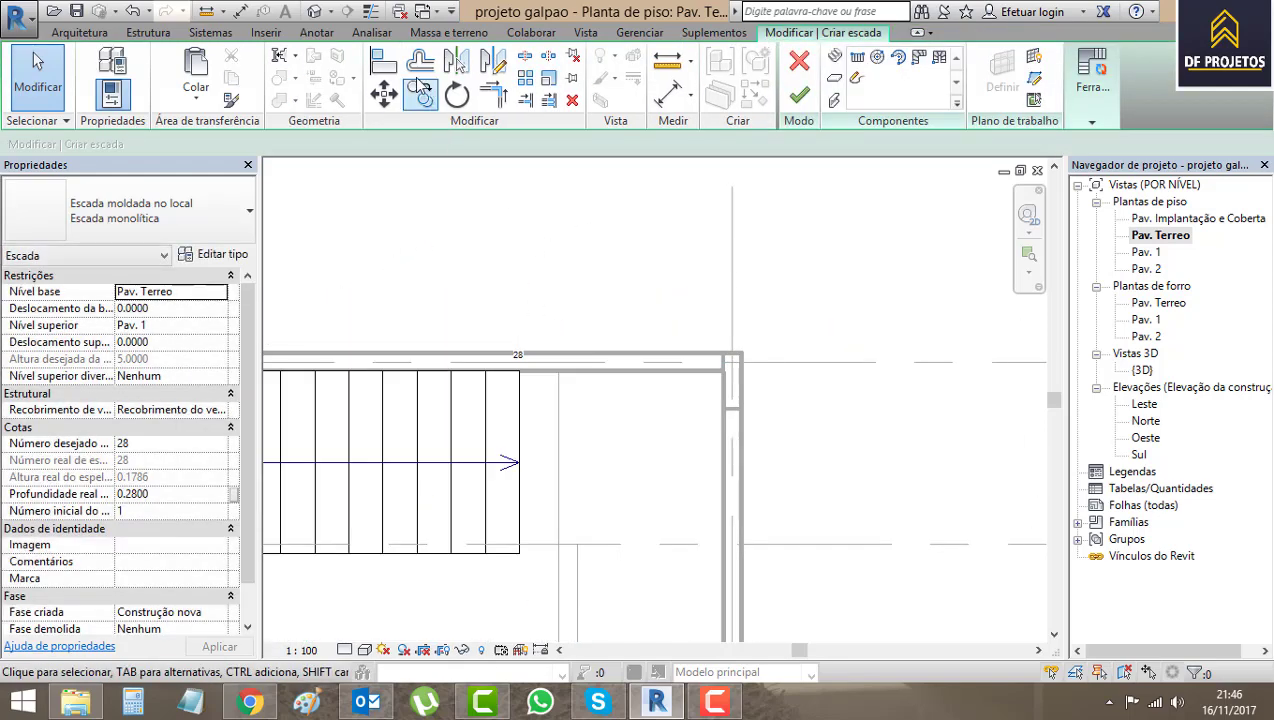
pyautogui.click(383, 60)
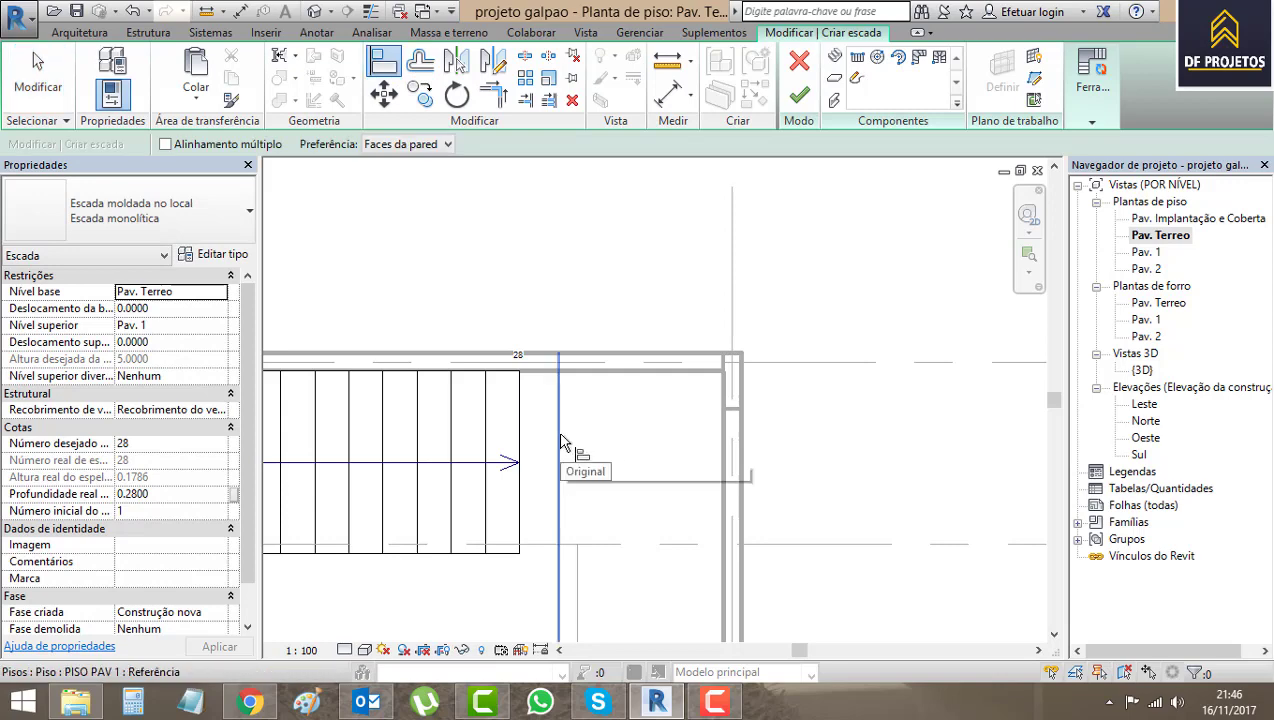
pyautogui.click(560, 442)
pyautogui.click(522, 440)
pyautogui.scroll(-4, 515, 498)
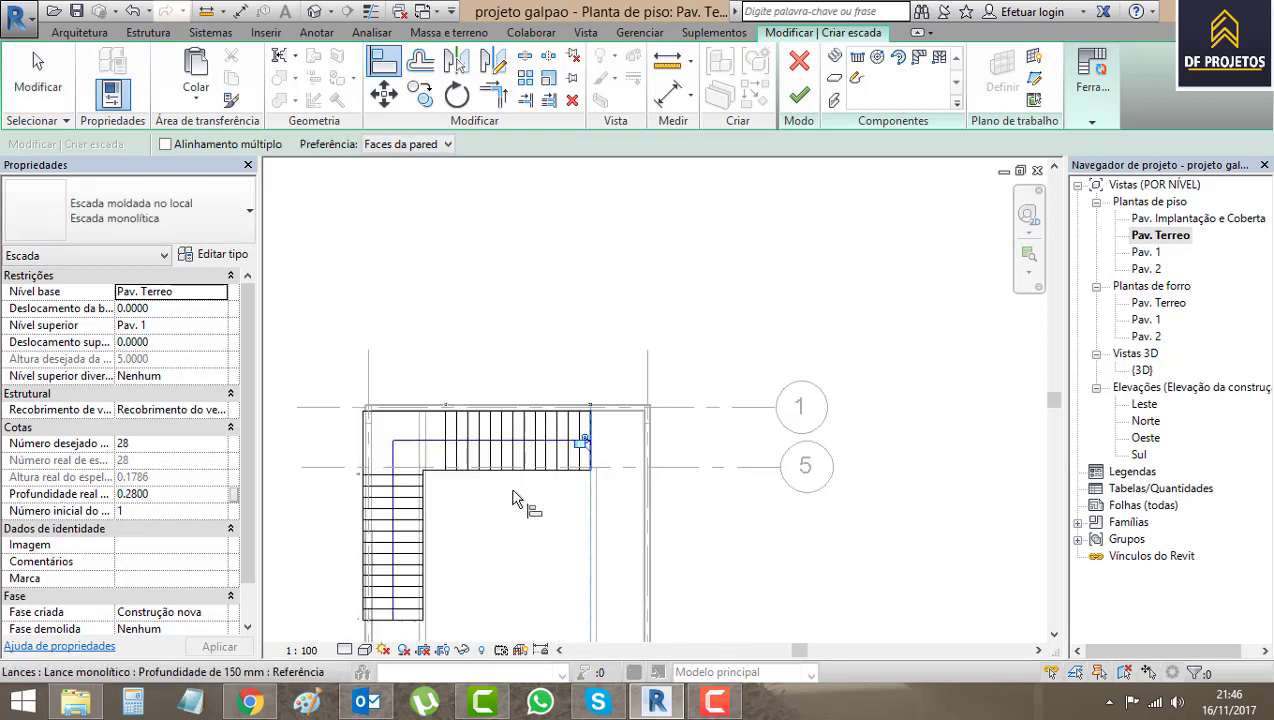
pyautogui.scroll(2, 407, 483)
pyautogui.scroll(-2, 470, 445)
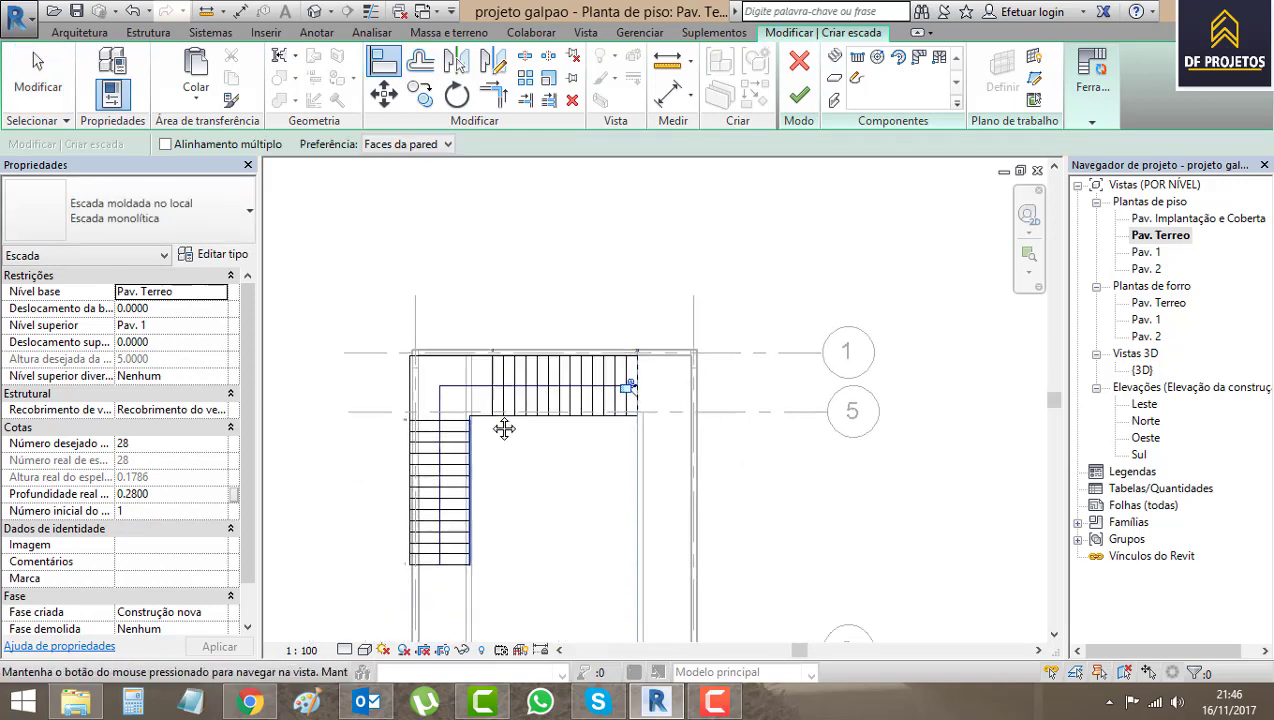
pyautogui.scroll(1, 502, 422)
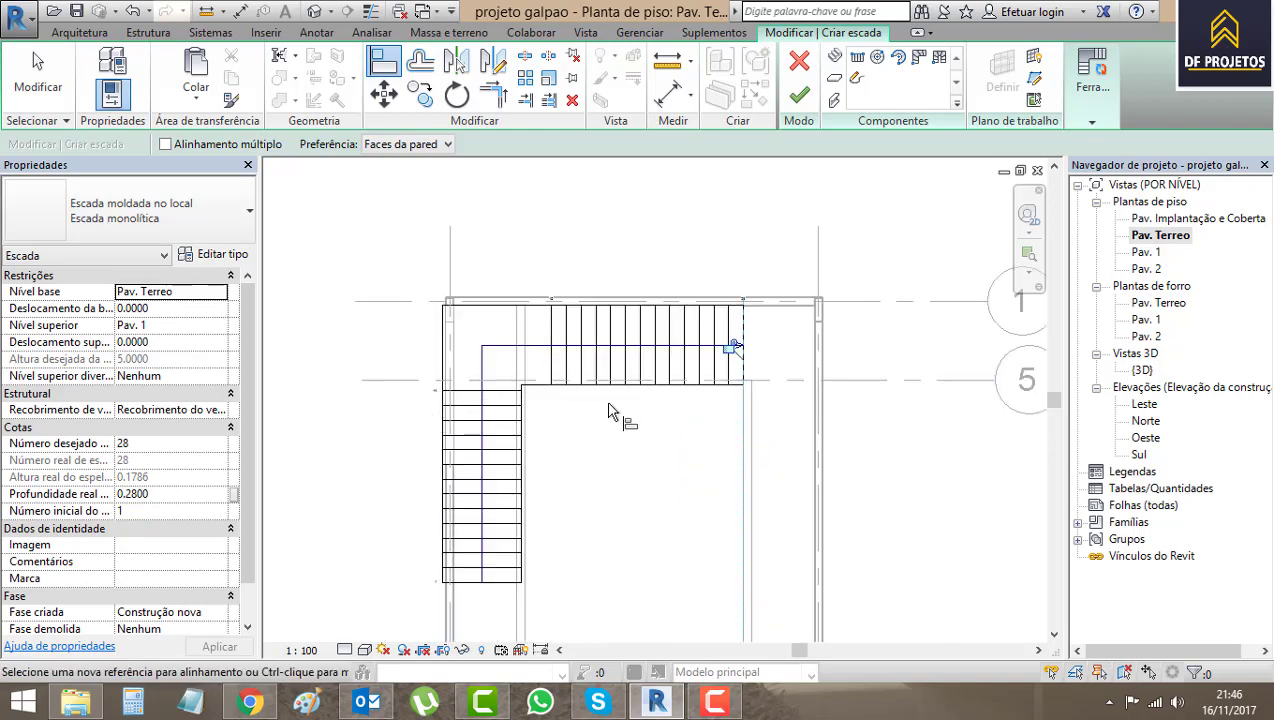
pyautogui.scroll(1, 541, 415)
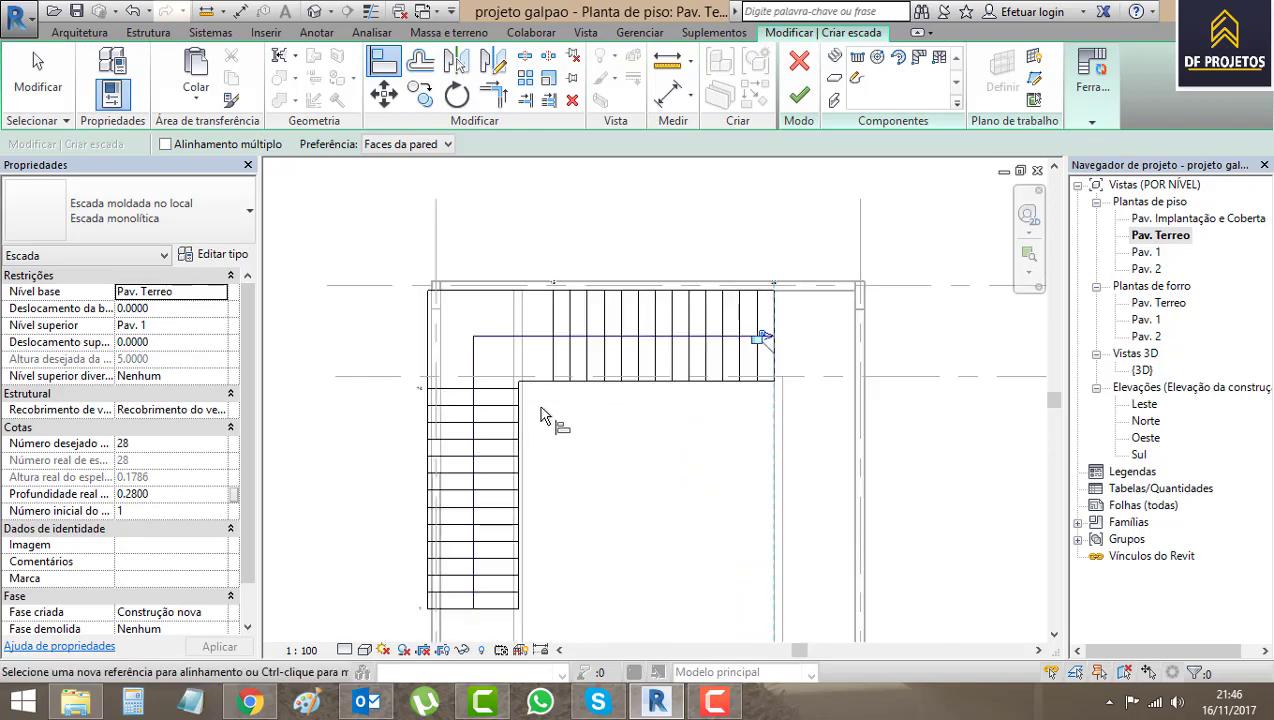
pyautogui.press('Escape')
pyautogui.click(498, 512)
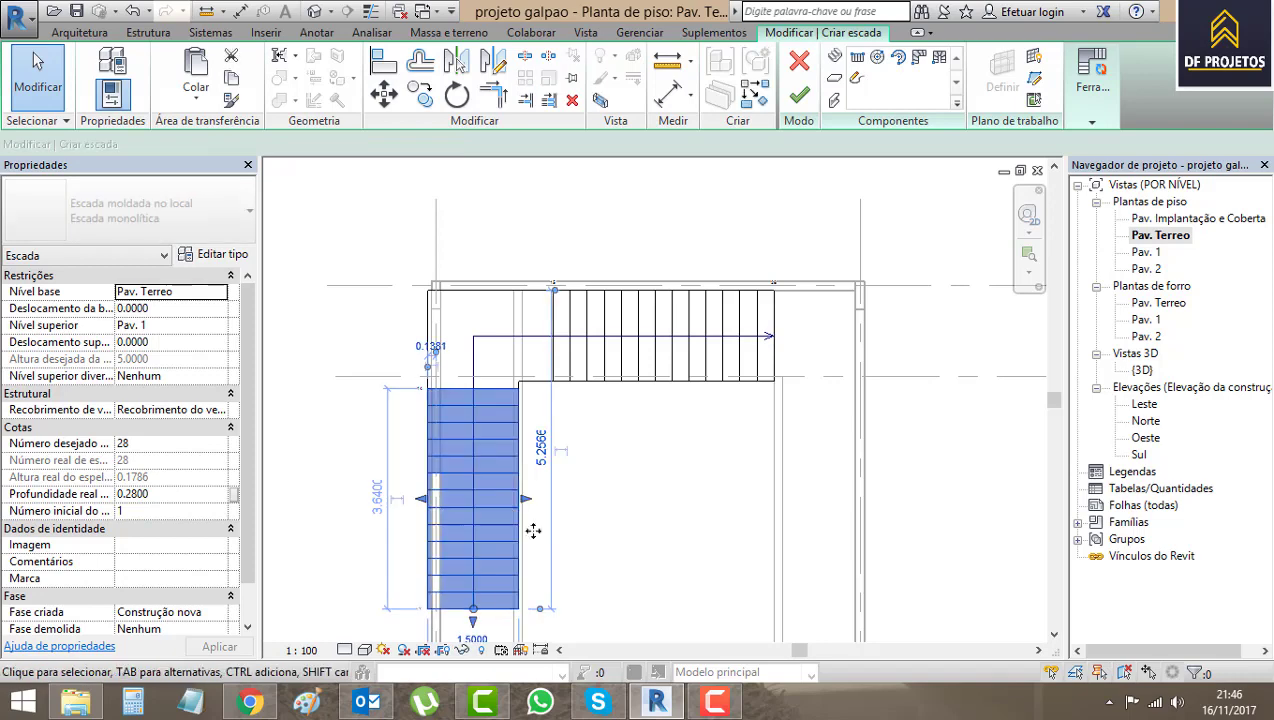
# - Check the lower run's width dimension, leaving it at 1.5000
pyautogui.click(529, 532)
pyautogui.moveTo(529, 532); pyautogui.dragTo(551, 402, button='middle')
pyautogui.click(494, 466)
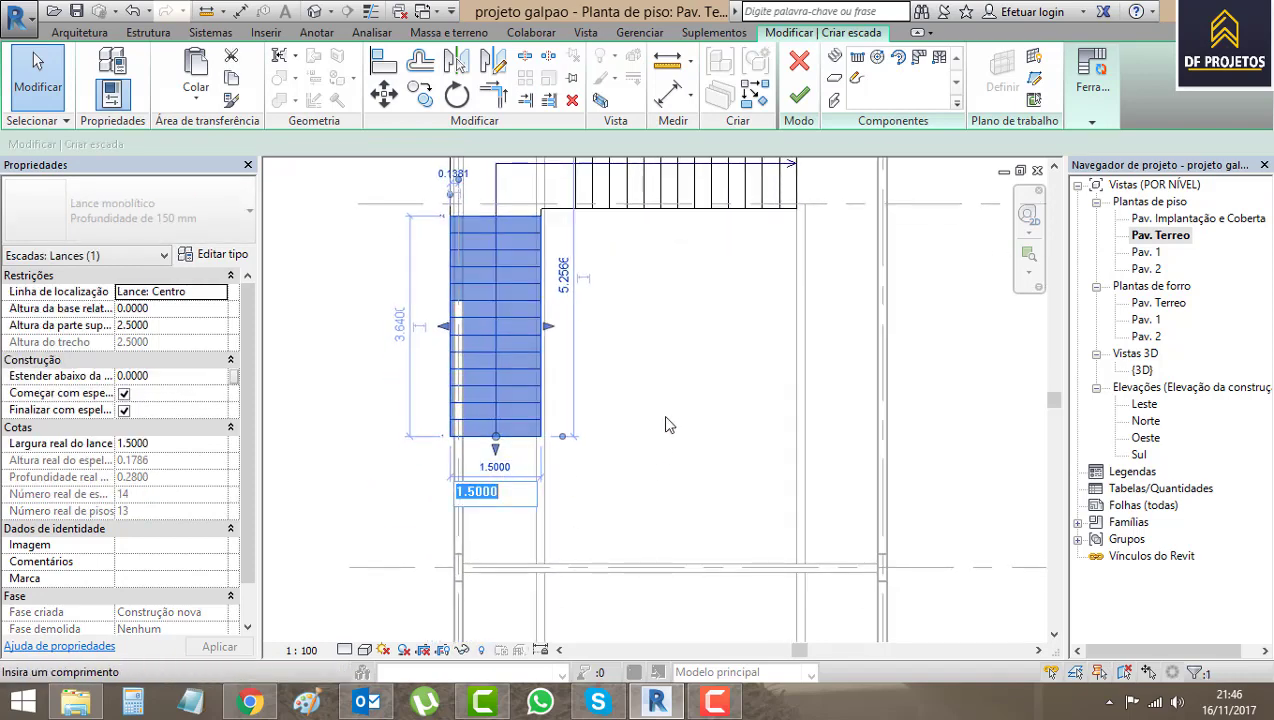
pyautogui.press('Escape')
pyautogui.press('Escape')
pyautogui.click(450, 252)
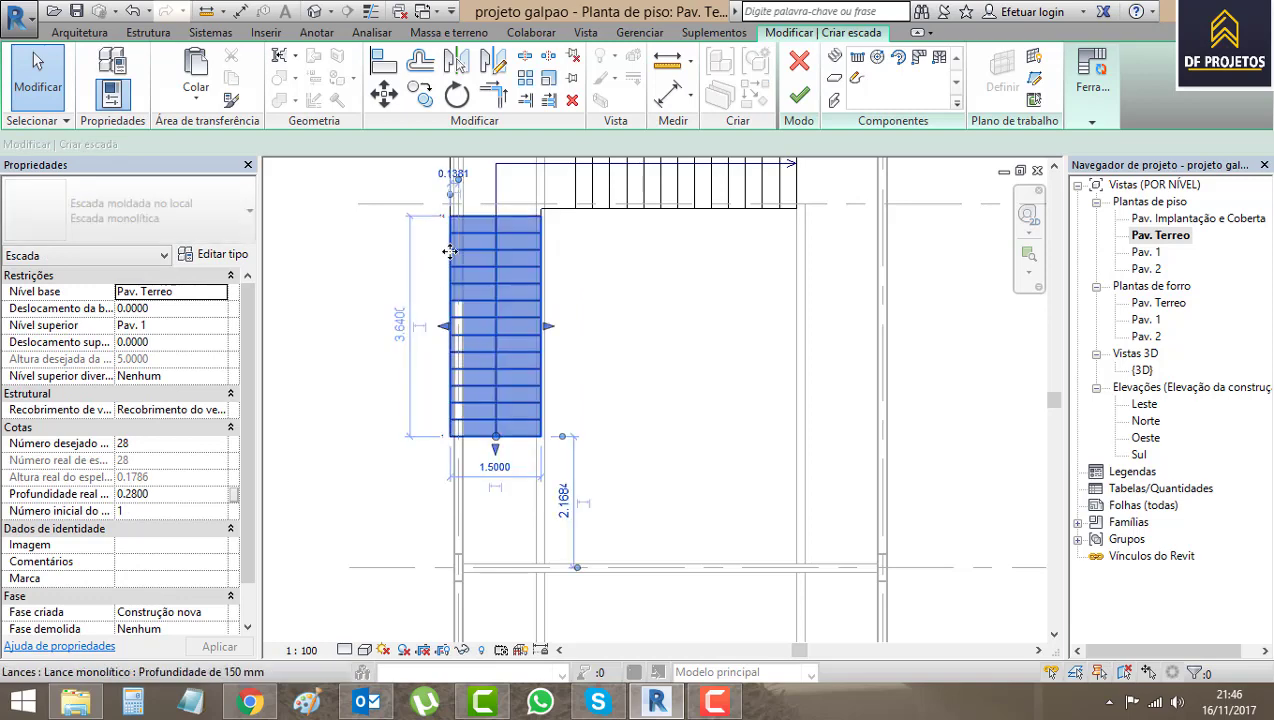
pyautogui.scroll(4, 450, 252)
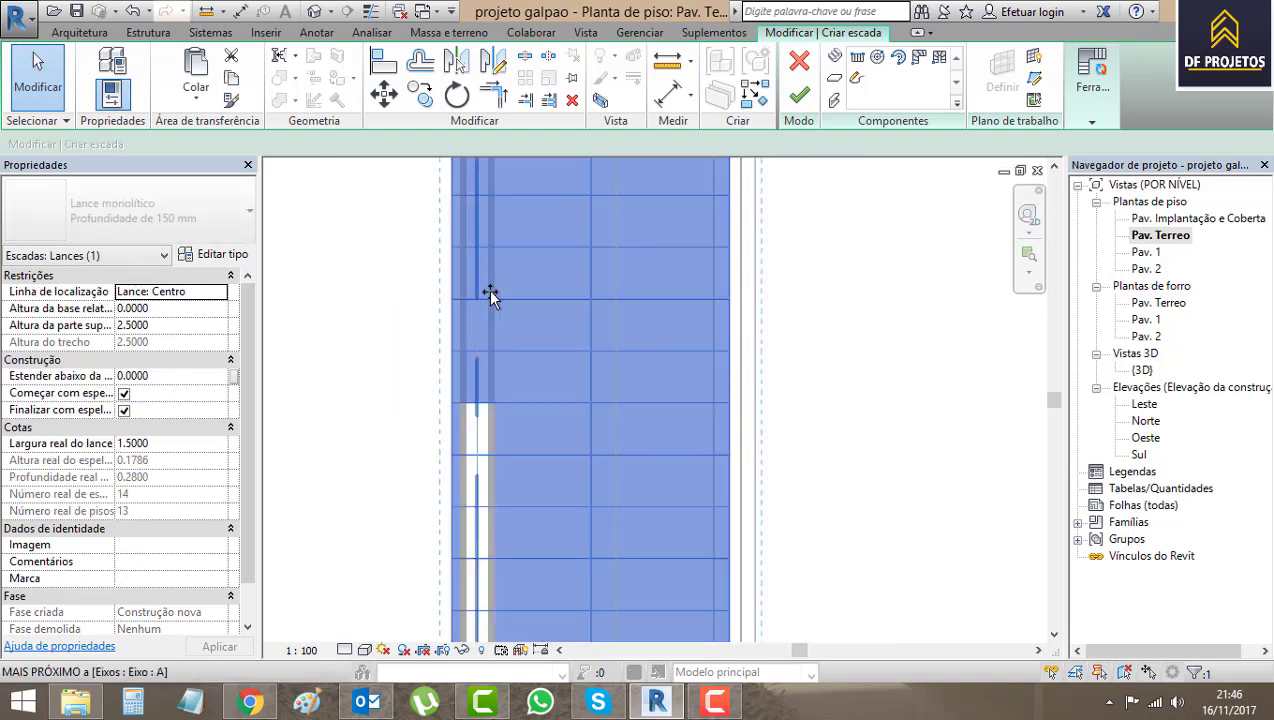
pyautogui.scroll(-4, 490, 290)
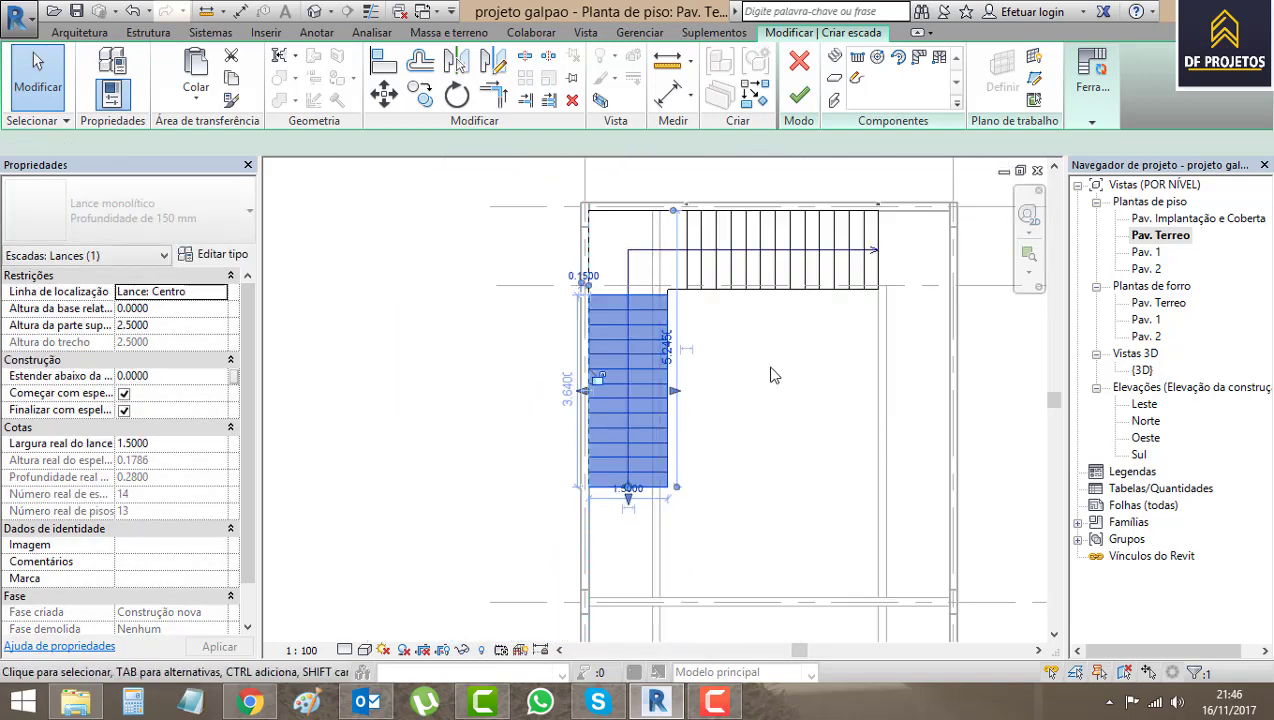
pyautogui.press('Escape')
# - Review the lower and upper runs, then switch to the default 3D view
pyautogui.click(641, 410)
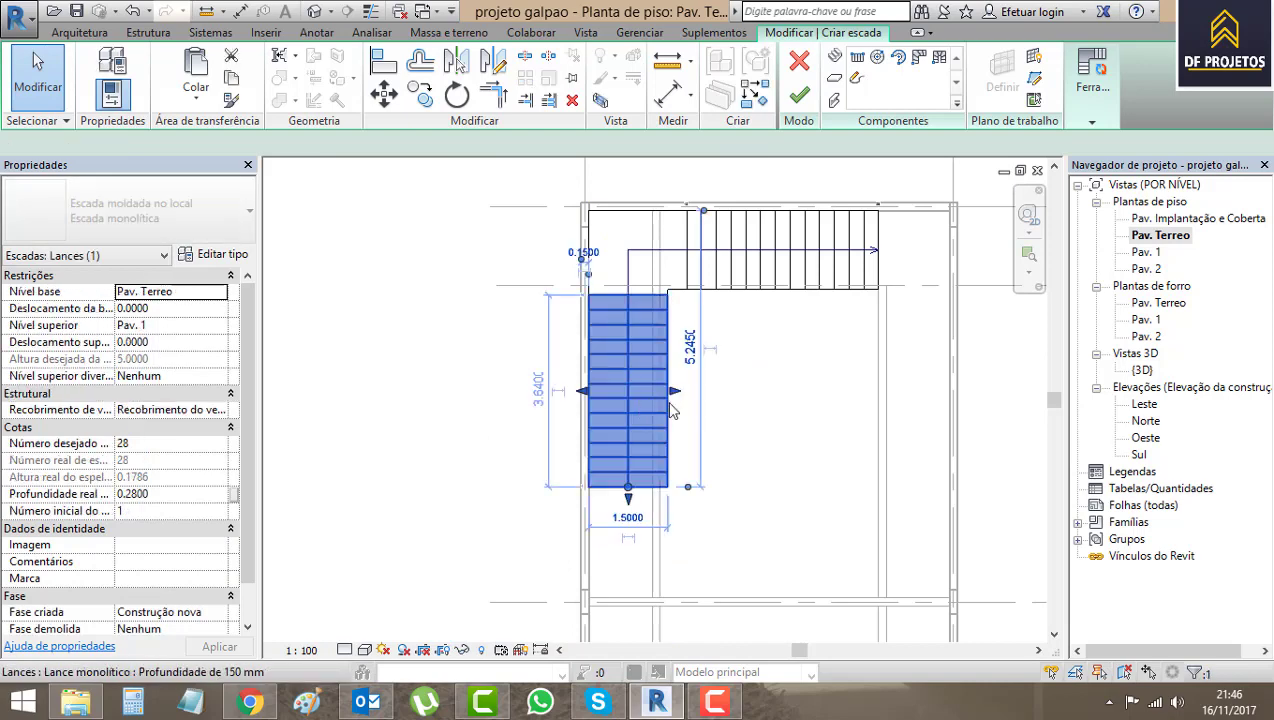
pyautogui.scroll(1, 641, 528)
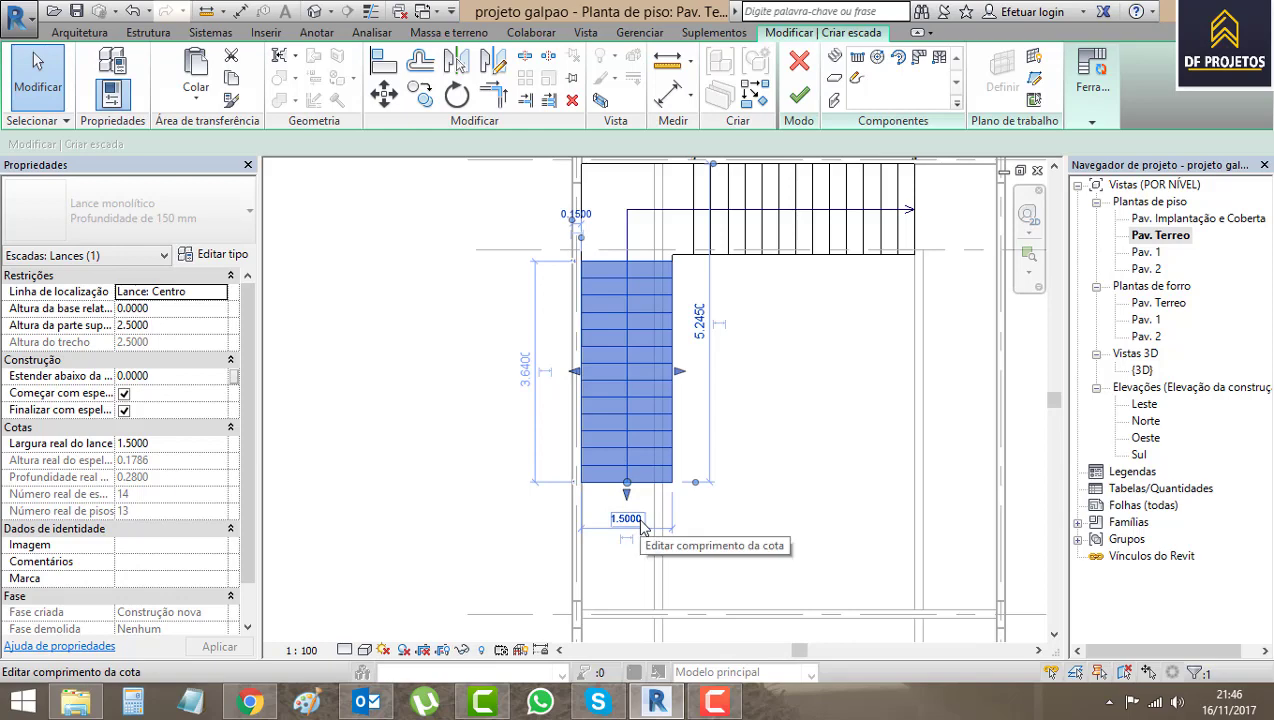
pyautogui.scroll(-1, 616, 535)
pyautogui.scroll(1, 743, 364)
pyautogui.click(743, 364)
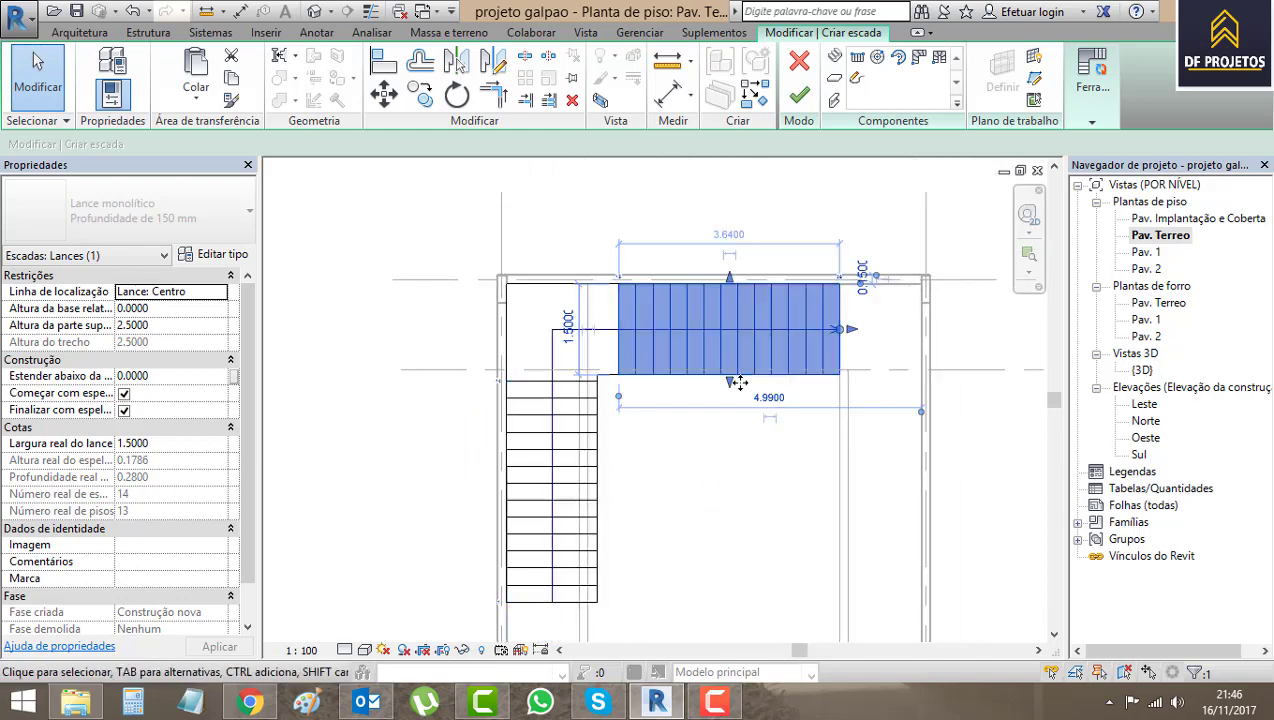
pyautogui.scroll(-2, 677, 460)
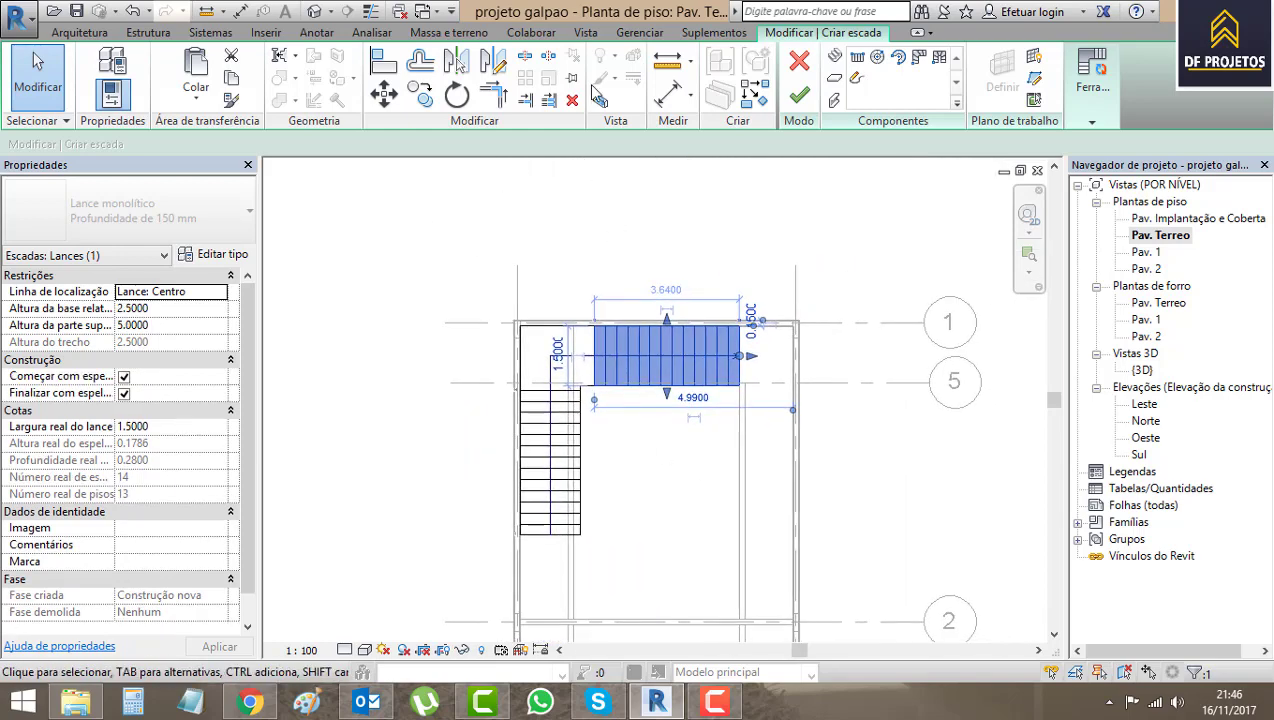
pyautogui.click(312, 11)
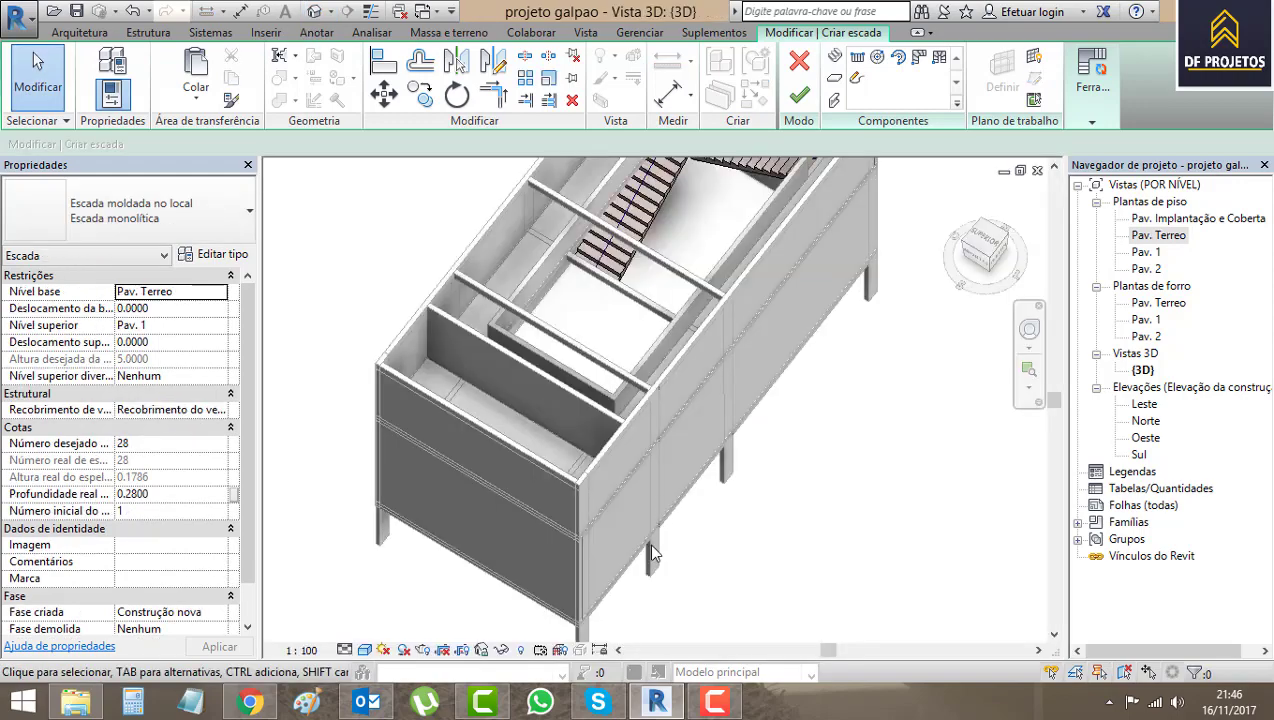
pyautogui.moveTo(655, 513)
pyautogui.keyDown('shift'); pyautogui.mouseDown(button='middle')
pyautogui.moveTo(635, 364)
pyautogui.moveTo(626, 372)
pyautogui.moveTo(708, 388)
pyautogui.moveTo(663, 205)
pyautogui.moveTo(776, 341)
pyautogui.moveTo(839, 293)
pyautogui.moveTo(775, 369)
pyautogui.moveTo(604, 328)
pyautogui.mouseUp(button='middle'); pyautogui.keyUp('shift')
pyautogui.click(604, 328)
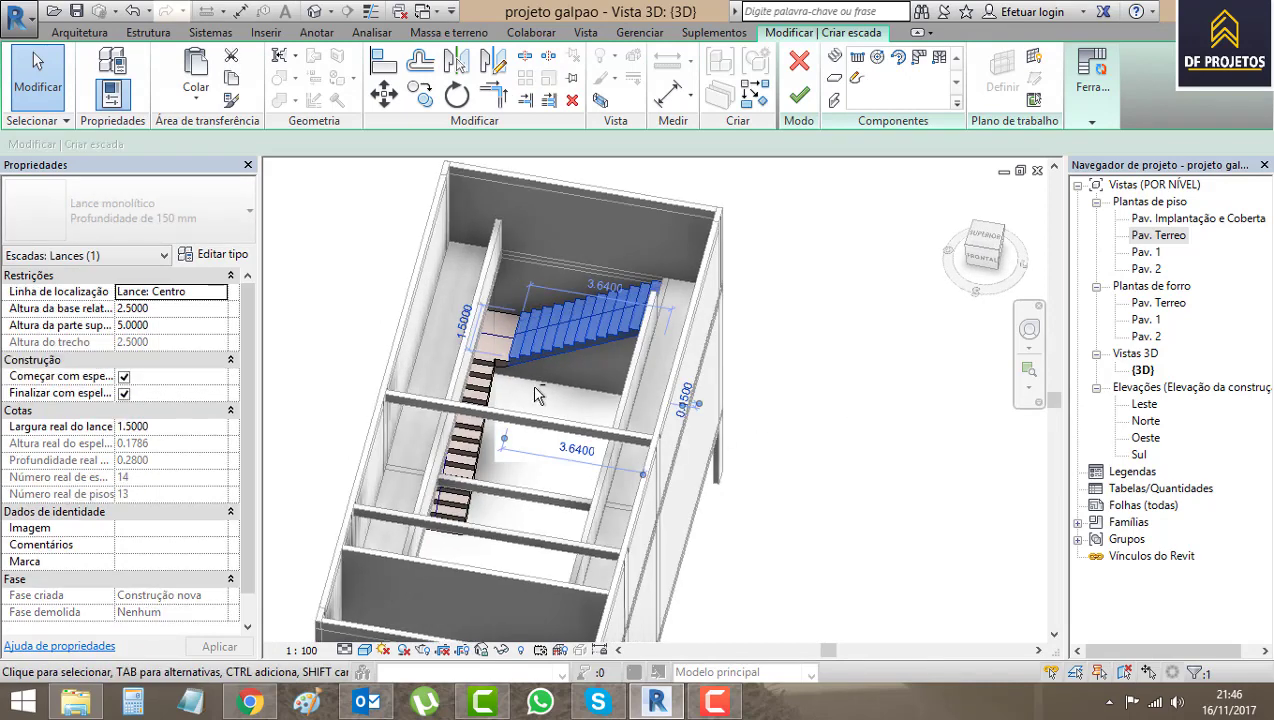
pyautogui.moveTo(535, 393)
pyautogui.keyDown('shift'); pyautogui.mouseDown(button='middle')
pyautogui.moveTo(640, 398)
pyautogui.moveTo(703, 575)
pyautogui.mouseUp(button='middle'); pyautogui.keyUp('shift')
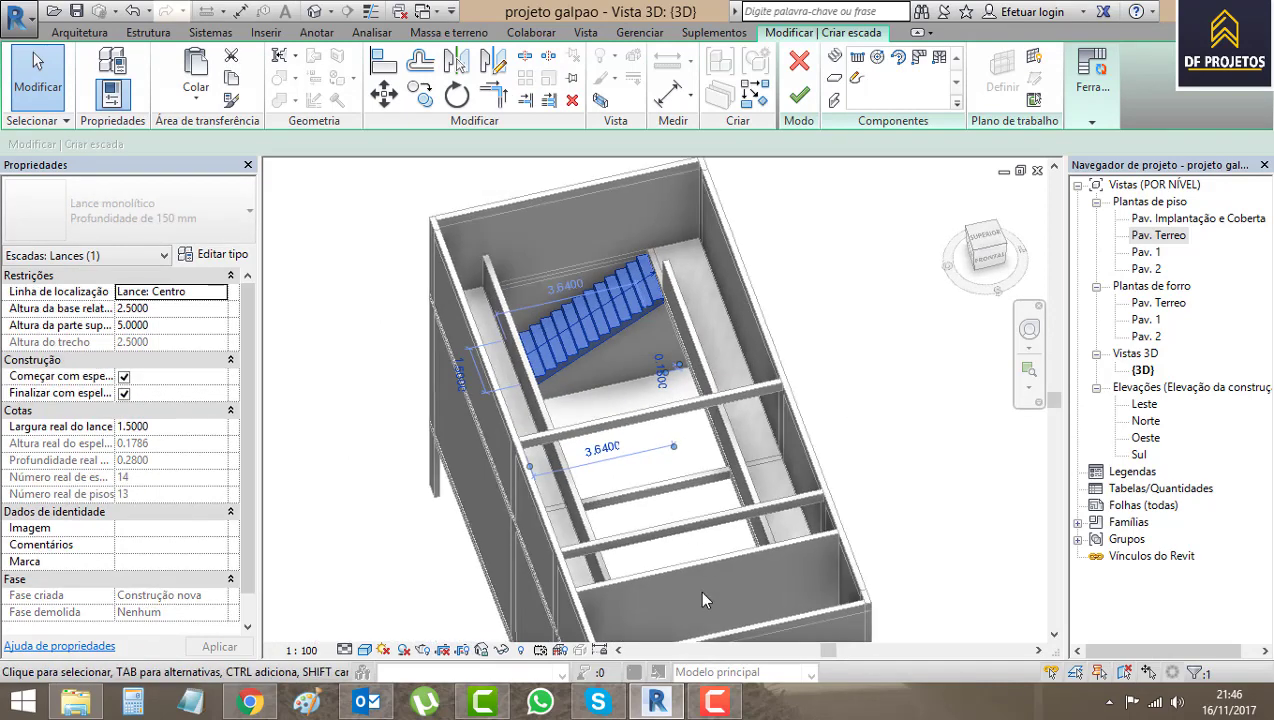